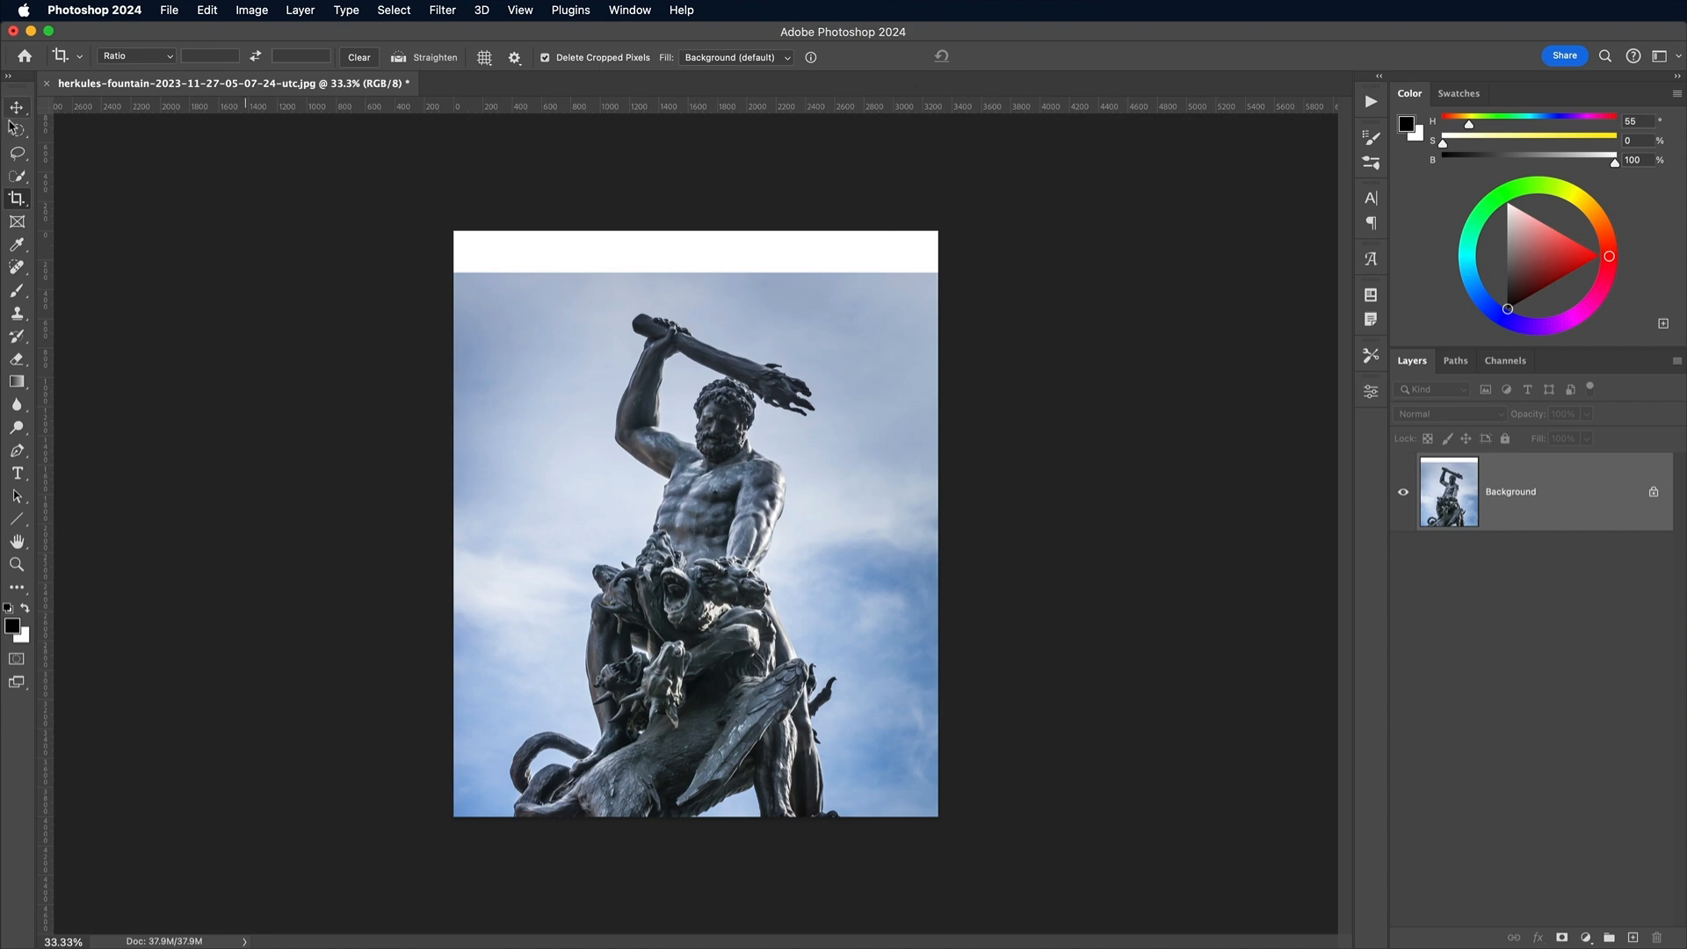
# Step: Select the blank white strip above the sky with a rectangular marquee of about 3306 × 309 px, slightly overlapping the photo
pyautogui.click(17, 130)
pyautogui.click(97, 129)
pyautogui.moveTo(385, 221); pyautogui.dragTo(837, 269)
pyautogui.moveTo(967, 293); pyautogui.dragTo(1040, 275)
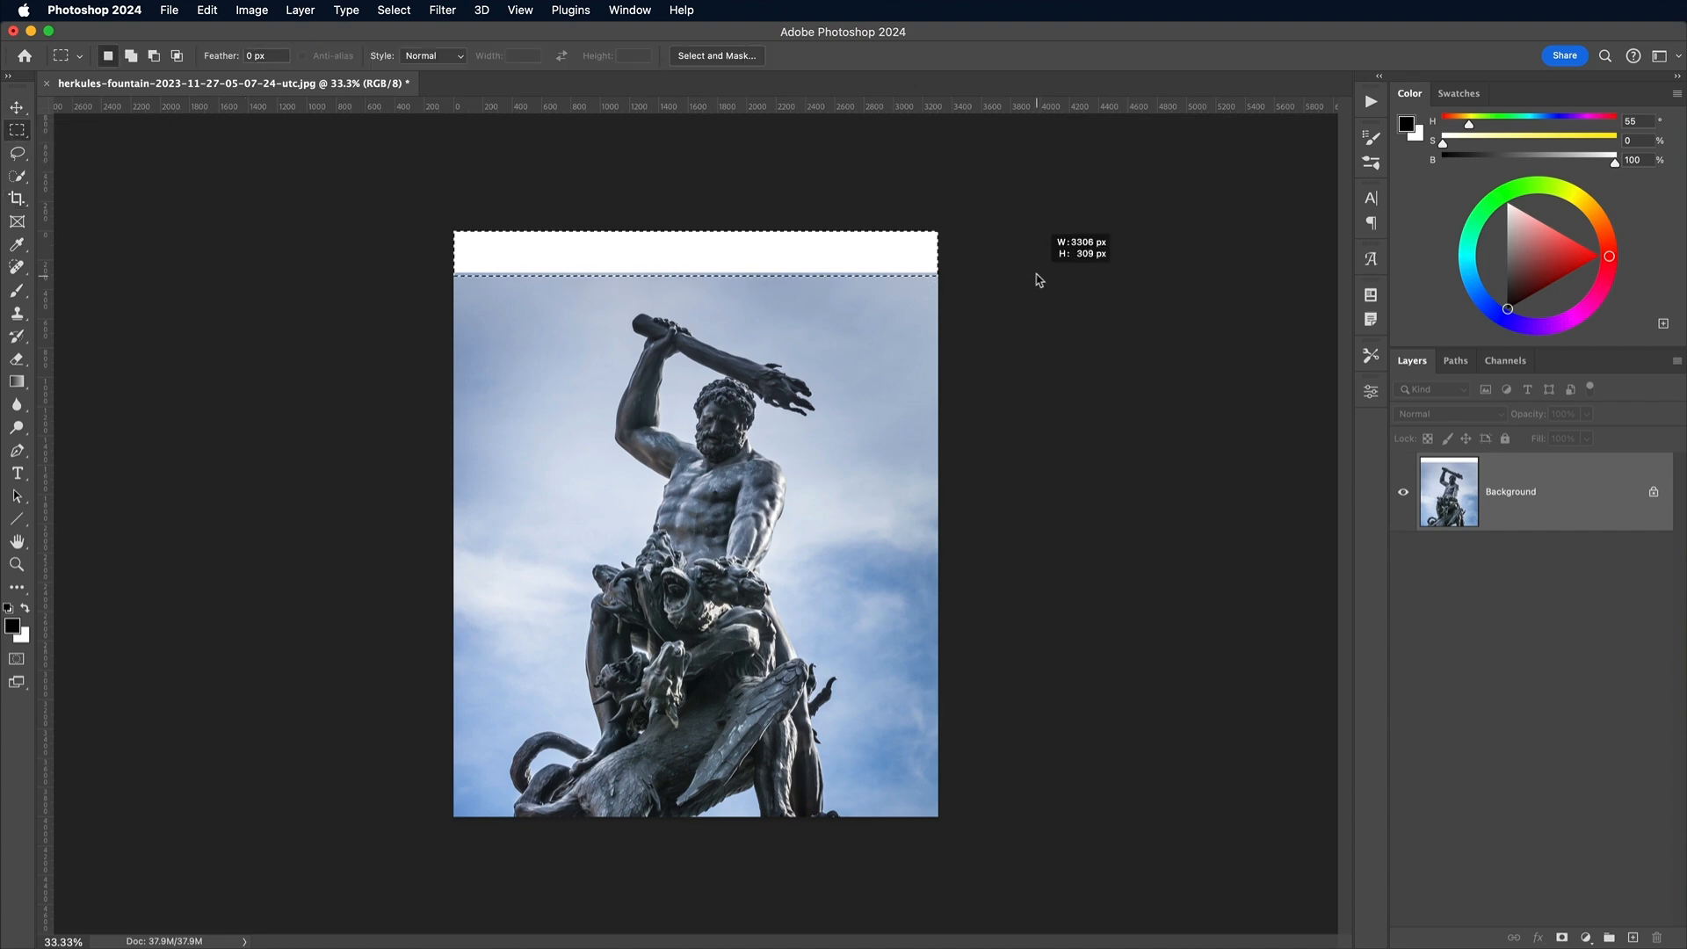
# Step: Fill the selected white strip using Content-Aware contents and deselect it
pyautogui.click(207, 10)
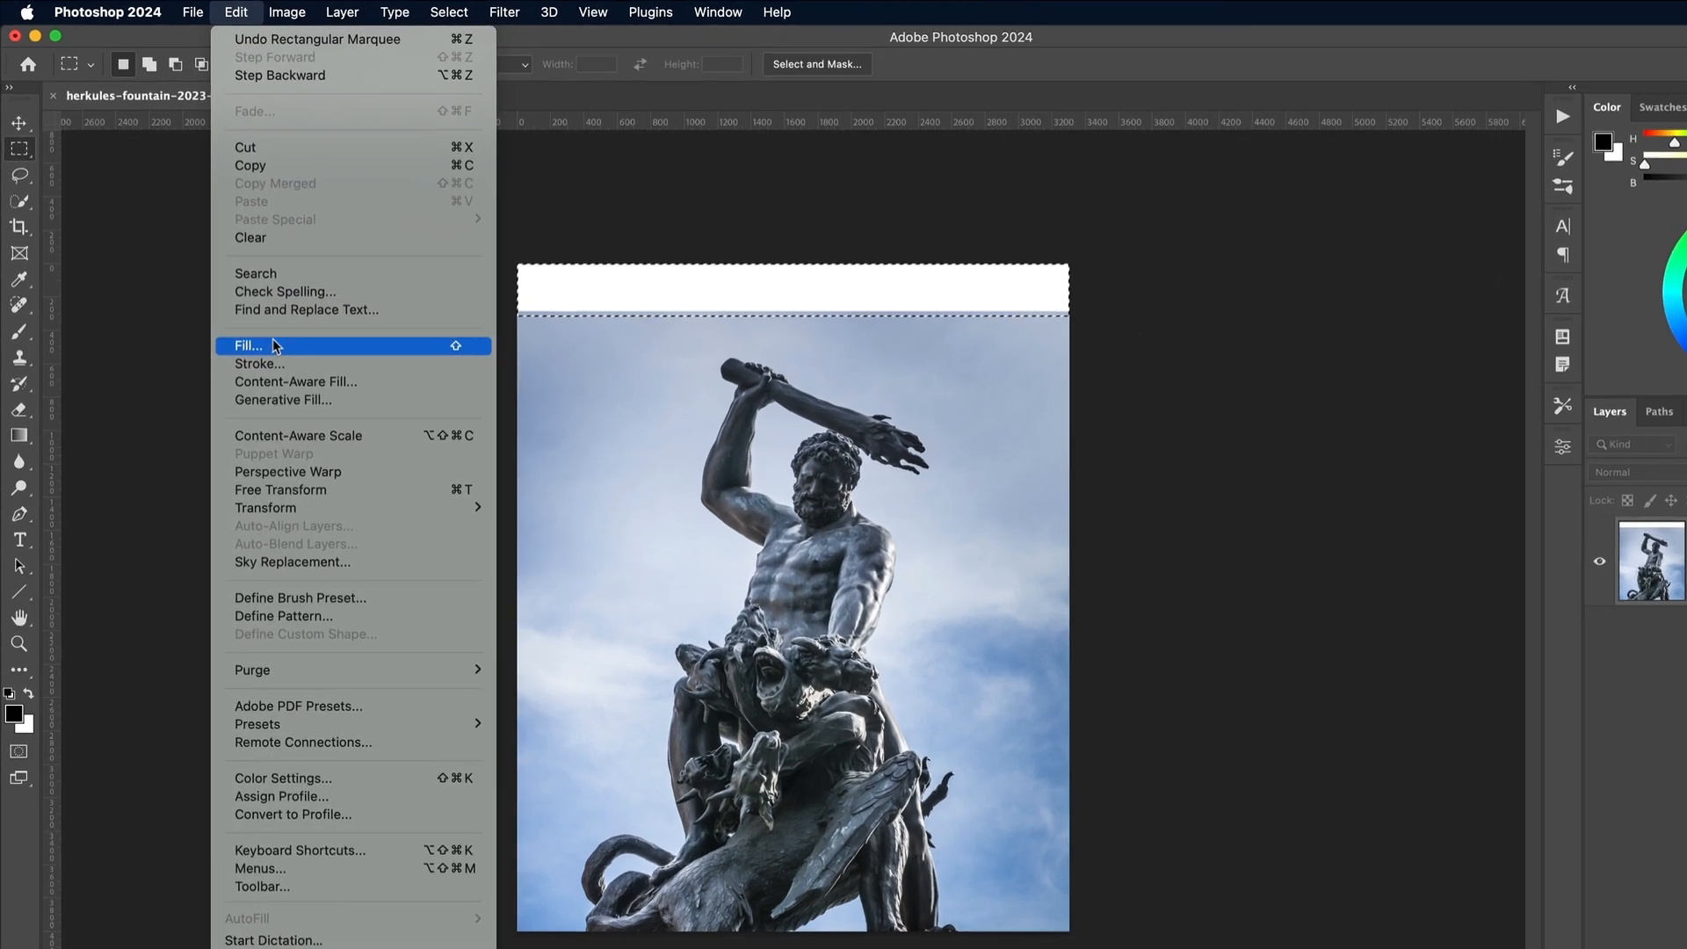
pyautogui.click(220, 303)
pyautogui.click(986, 439)
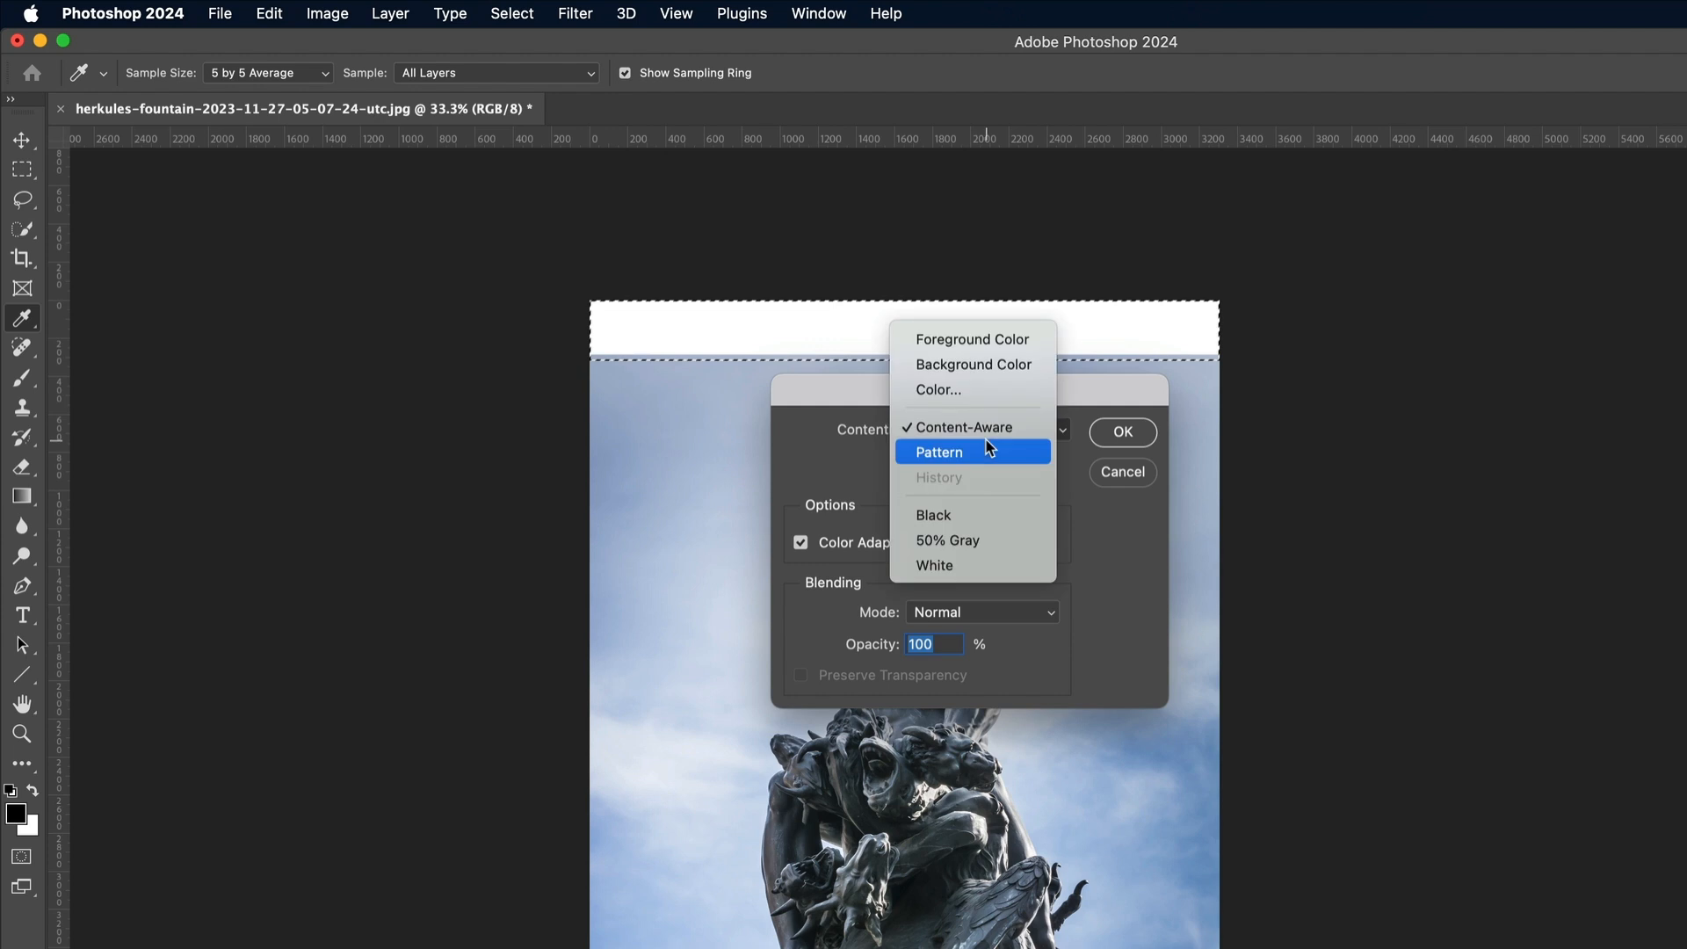
pyautogui.click(994, 426)
pyautogui.click(1114, 435)
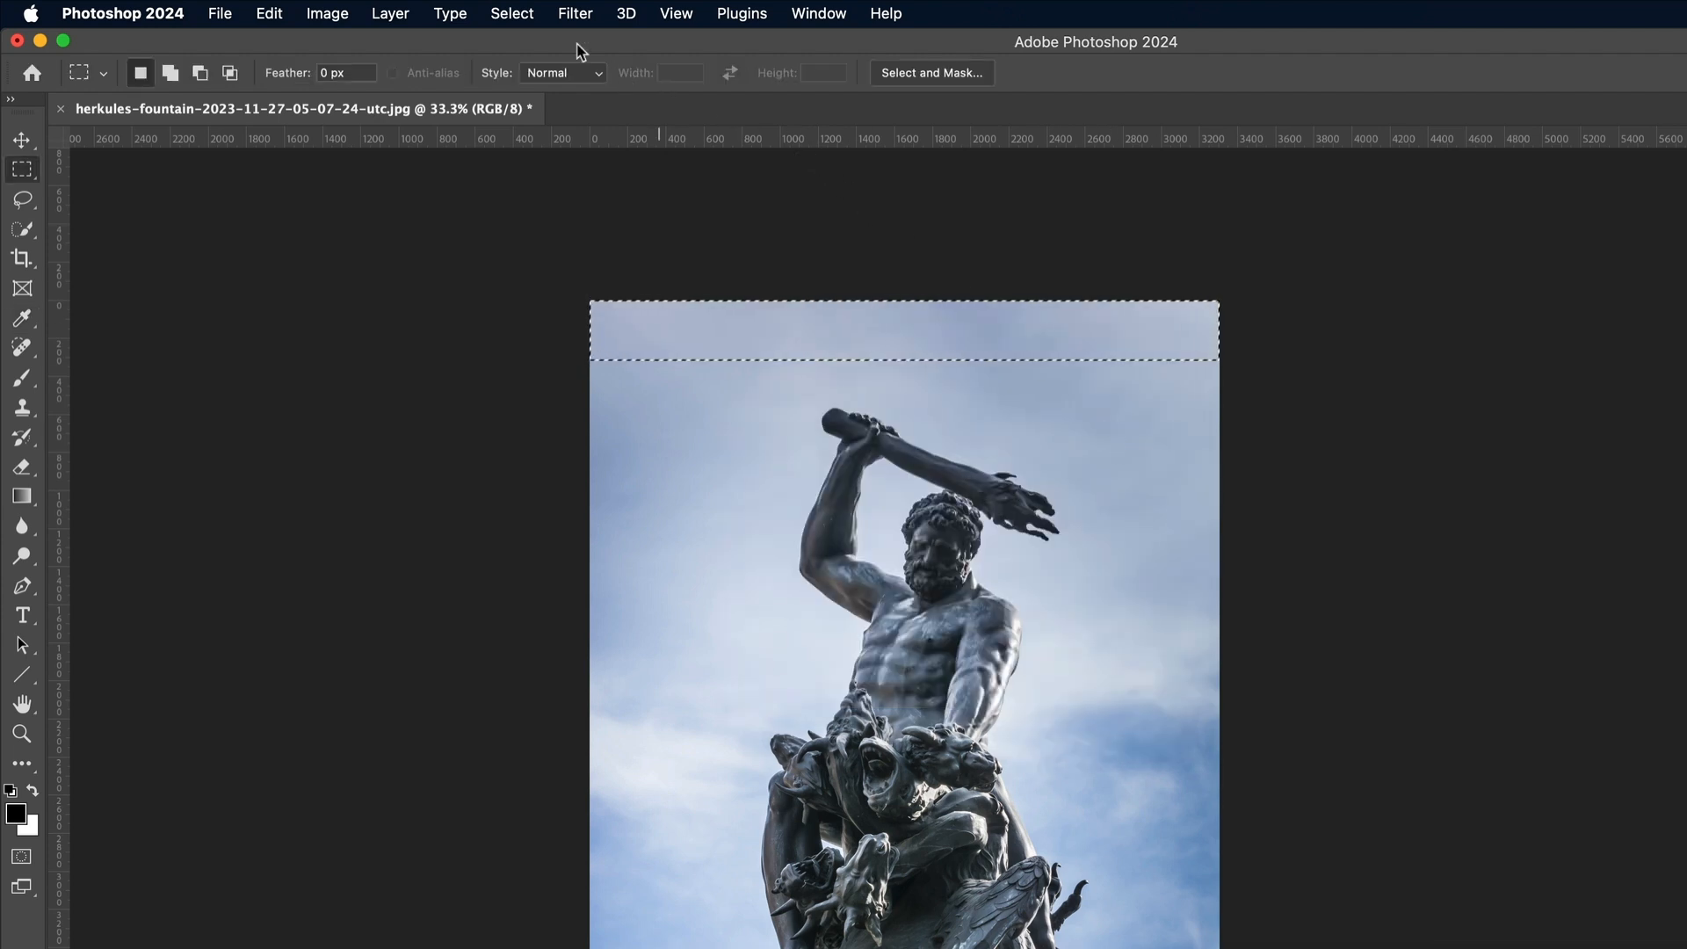
pyautogui.click(513, 13)
pyautogui.click(528, 62)
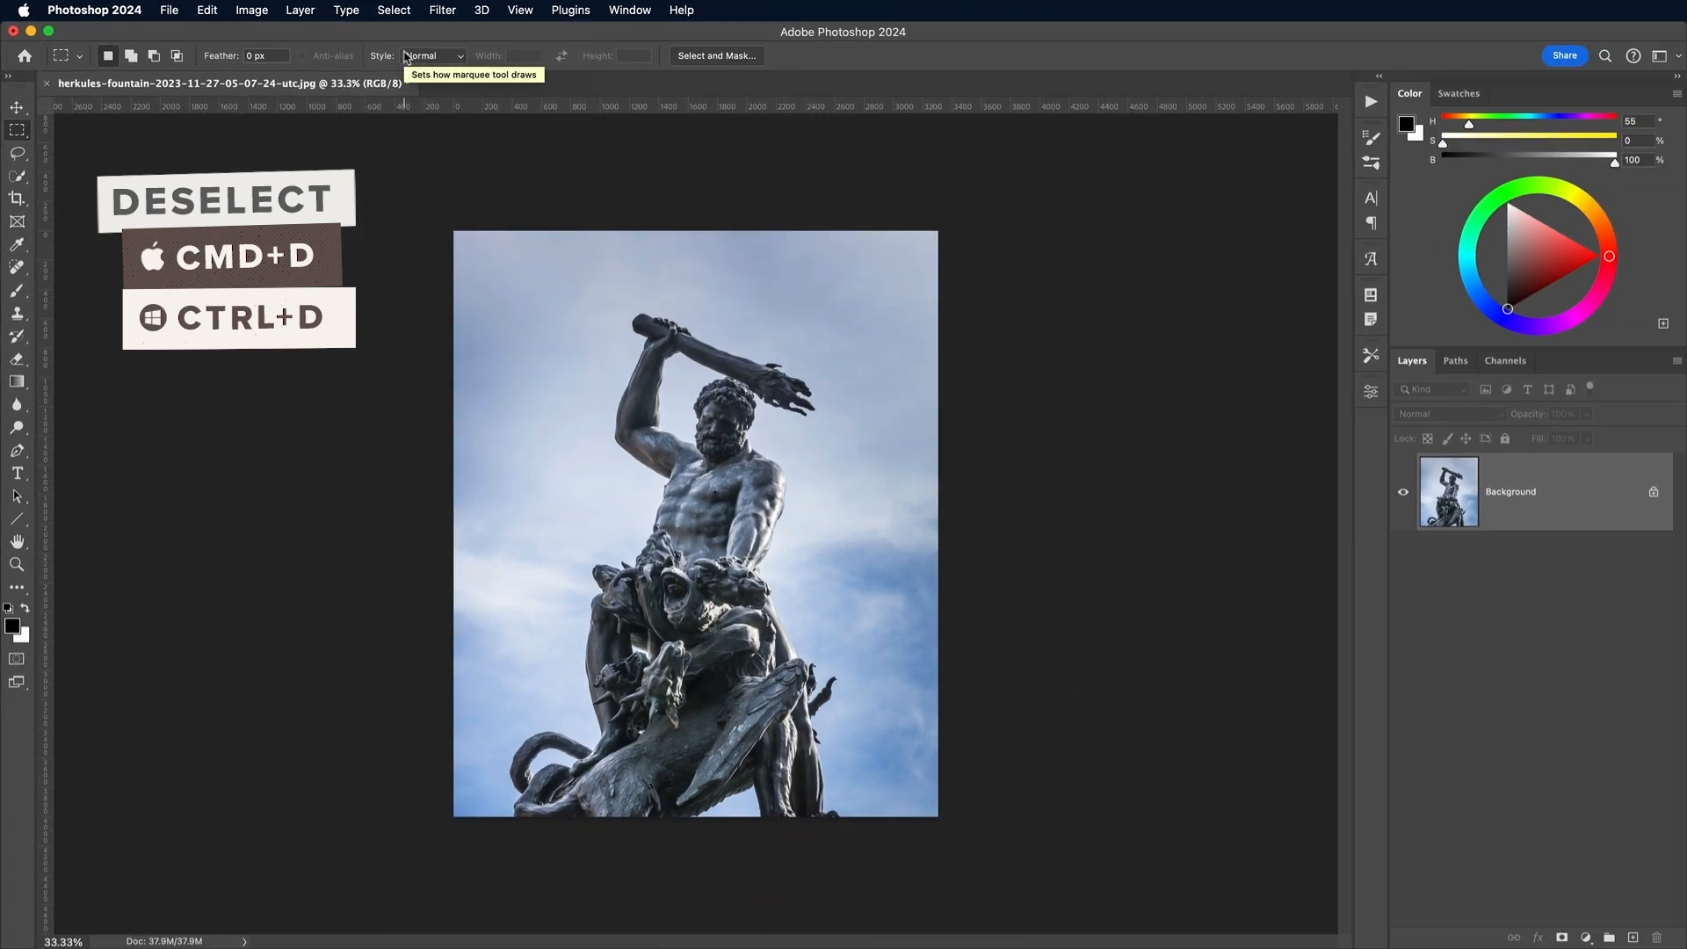
# Step: Open the Camera Raw Filter on the photo and set the Color Mixer's Blues luminance to -100
pyautogui.click(442, 10)
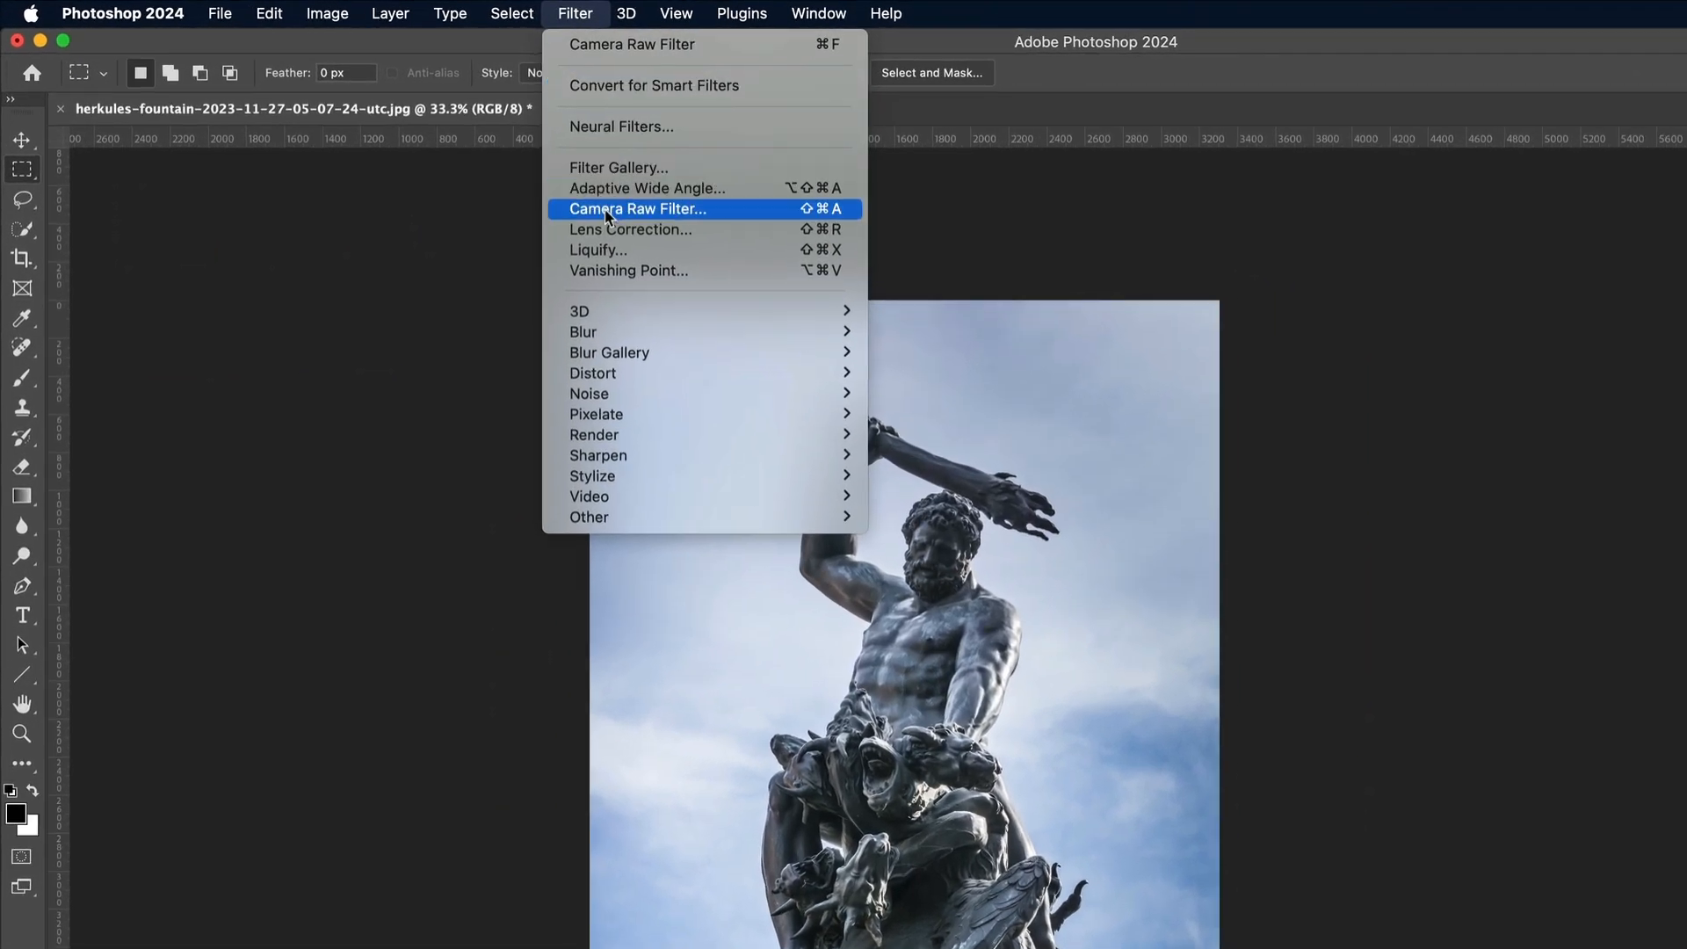
pyautogui.click(492, 158)
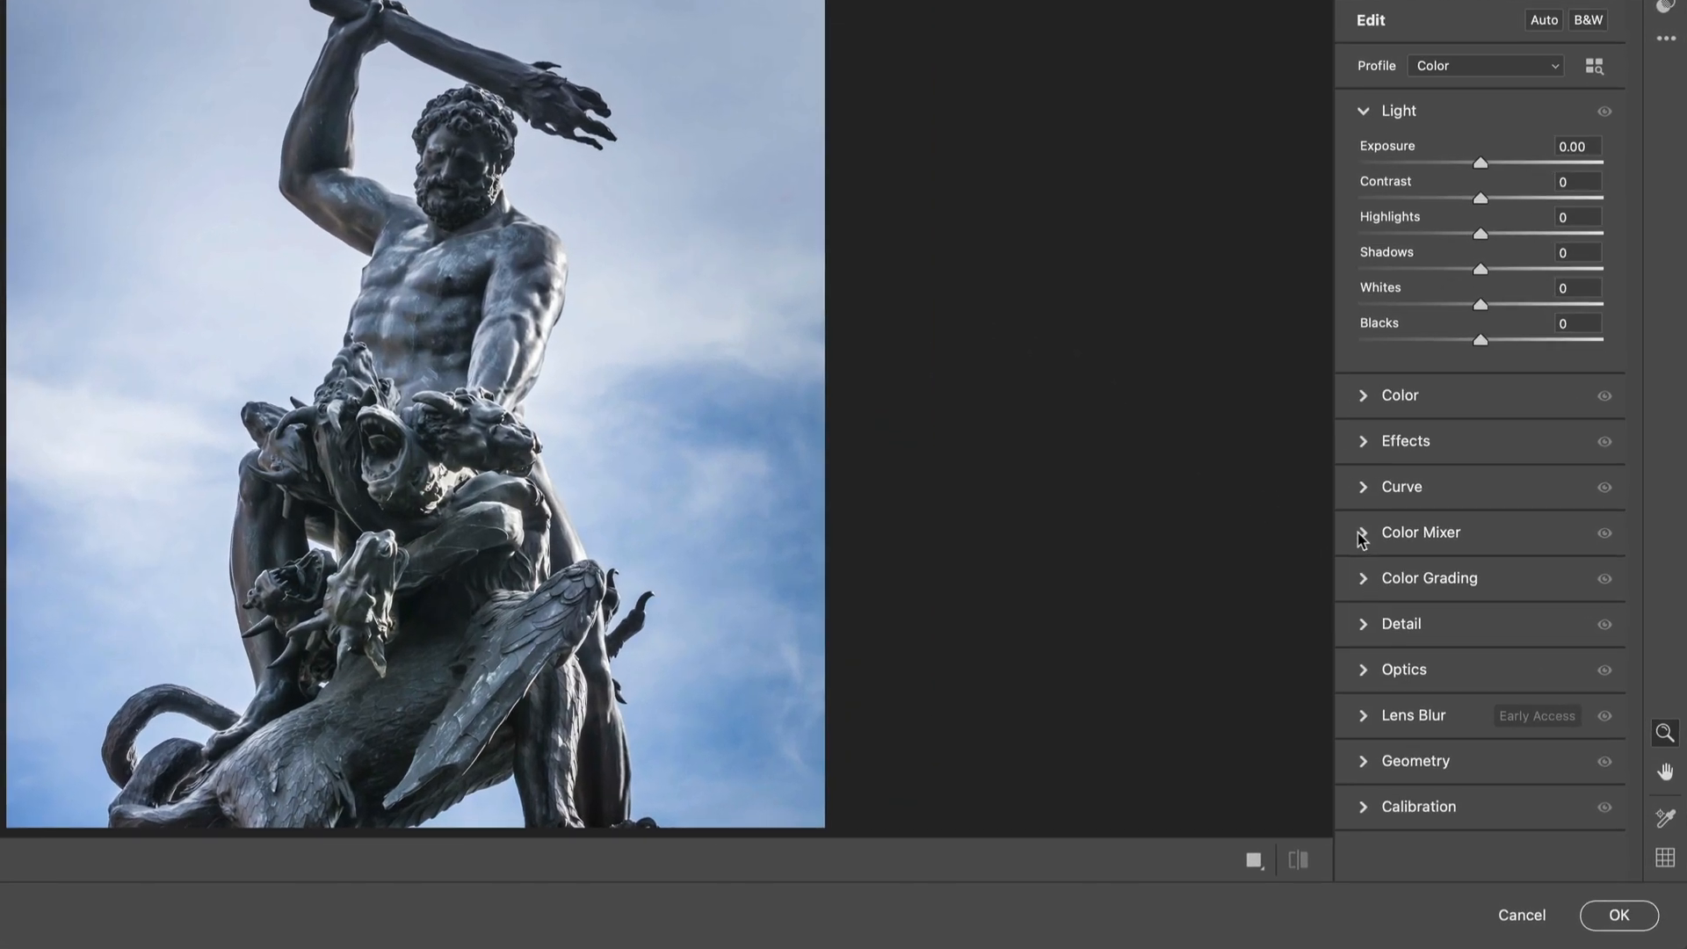
pyautogui.click(1441, 623)
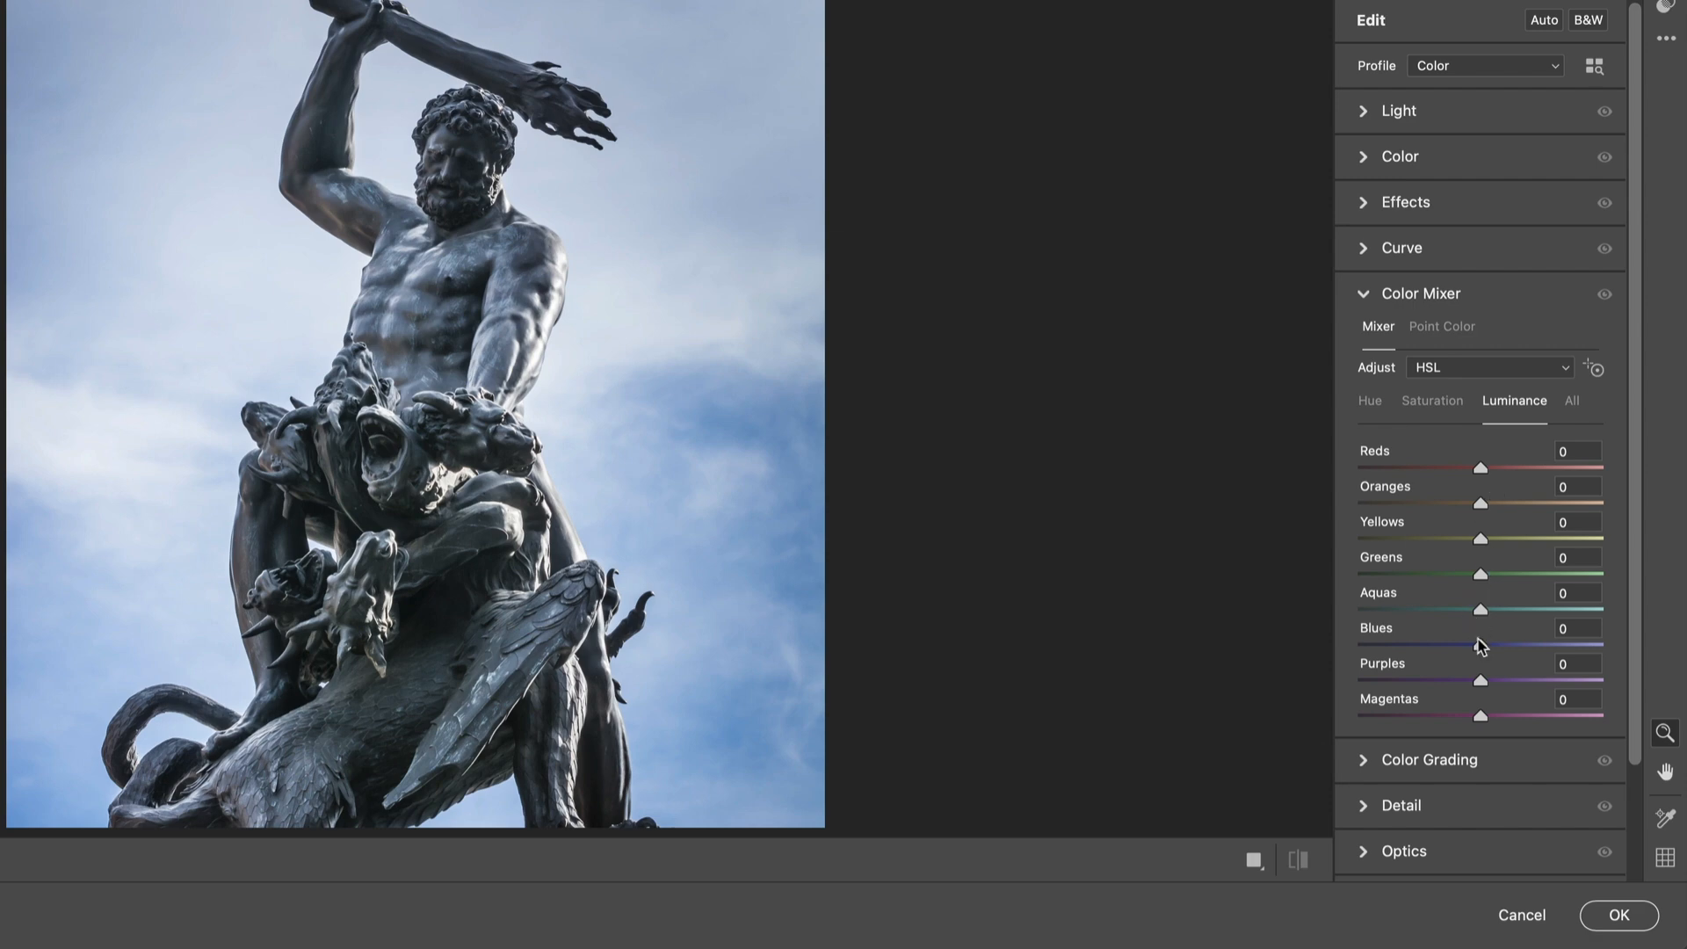
pyautogui.moveTo(1481, 646); pyautogui.dragTo(1354, 646)
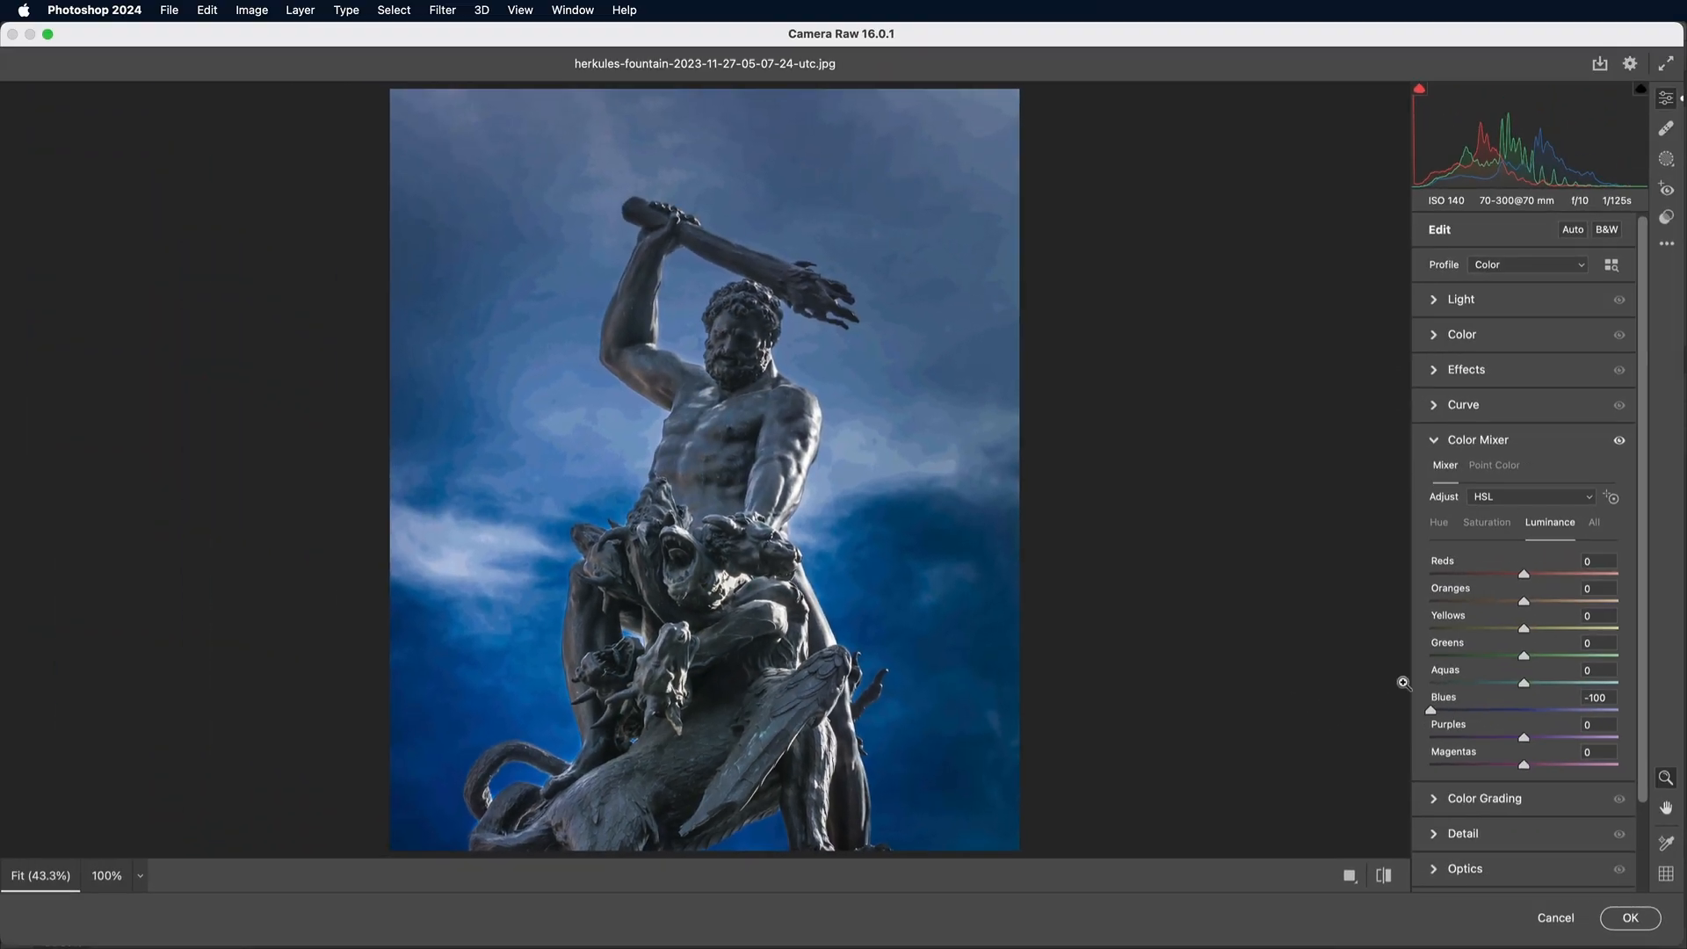
# Step: Apply Lens Blur with a Blur Amount of 60 and check the subject separation with the depth visualization
pyautogui.scroll(-2, 1404, 592)
pyautogui.scroll(-1, 1465, 670)
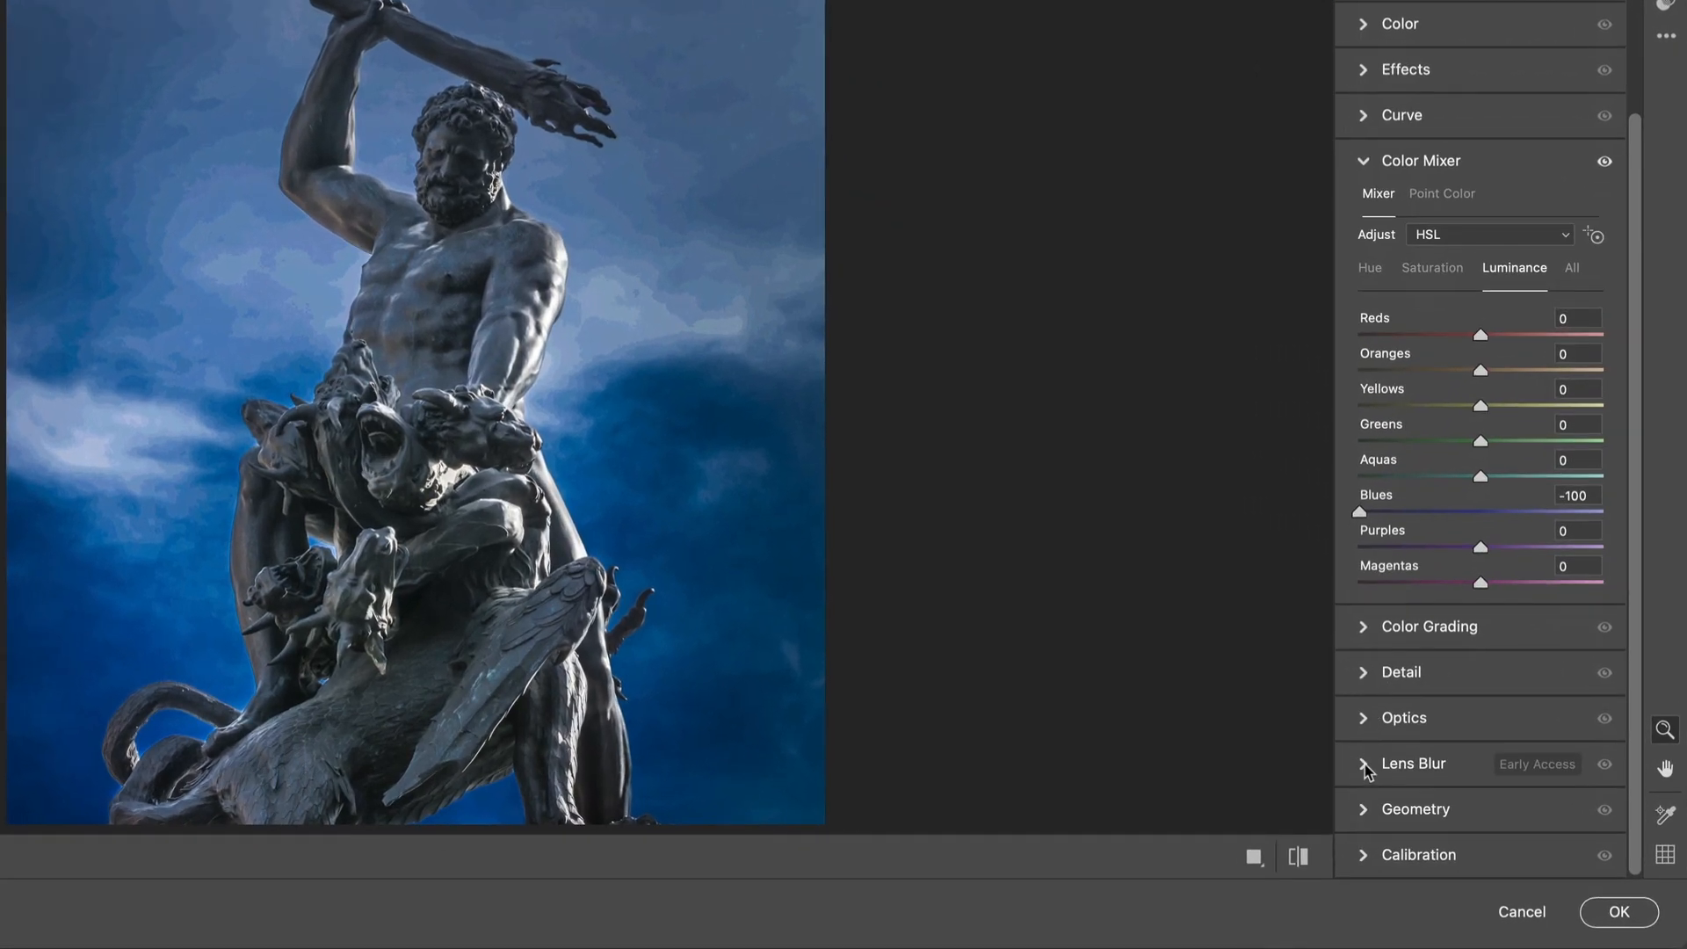
pyautogui.click(1436, 804)
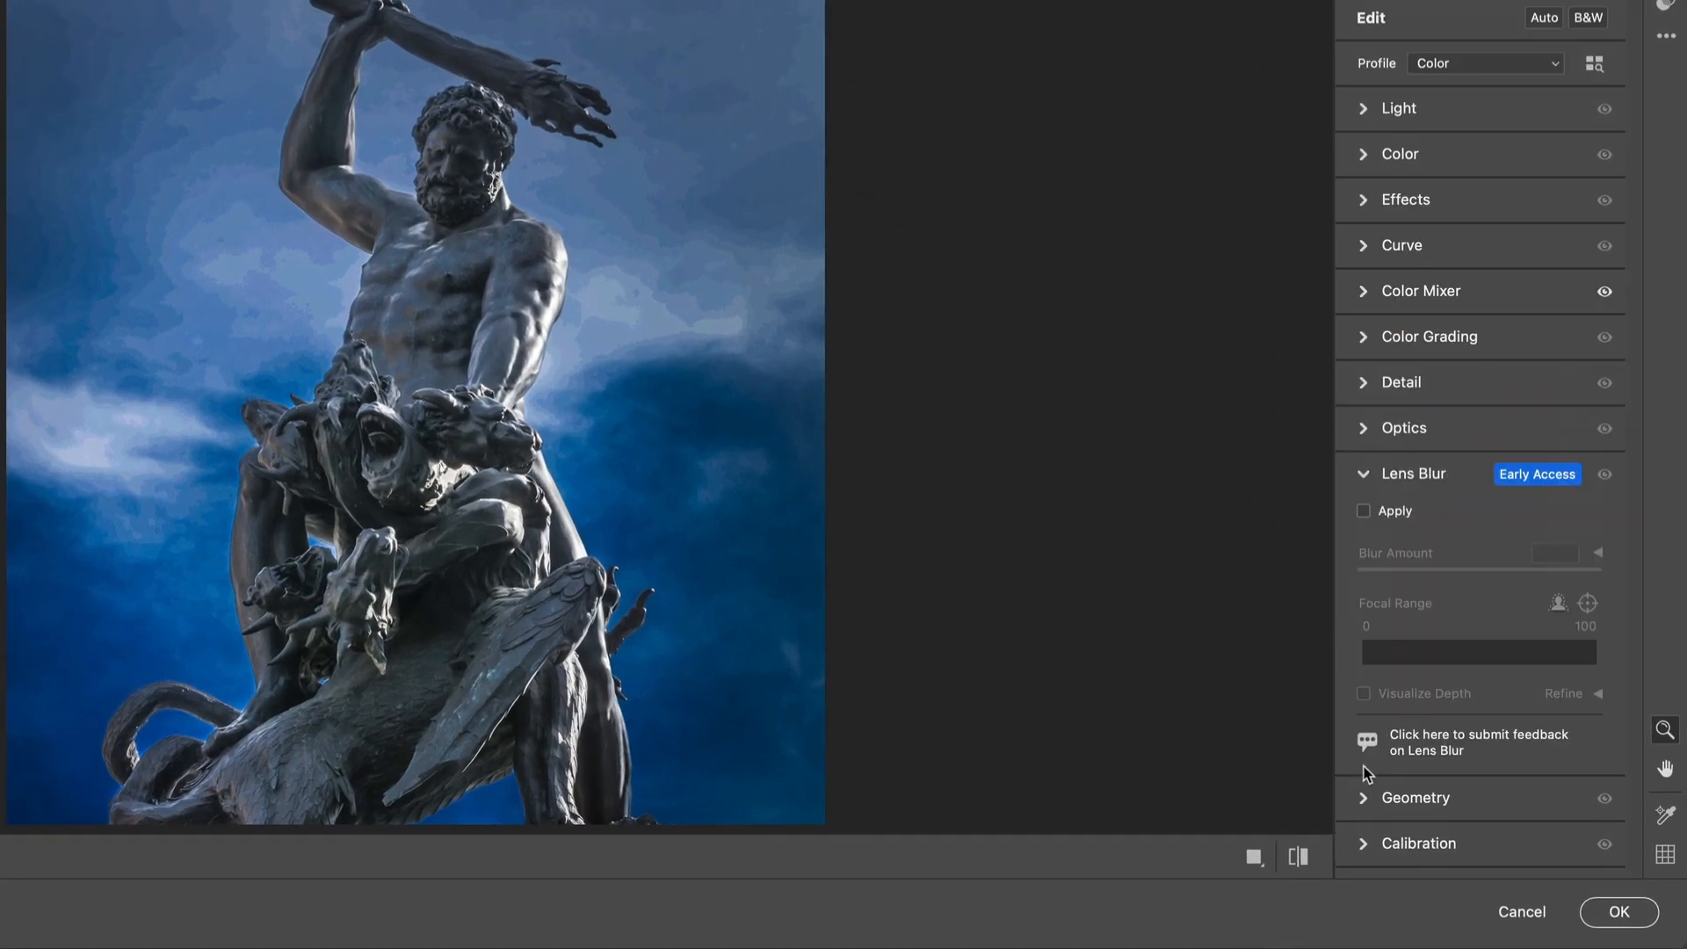
pyautogui.click(1364, 513)
pyautogui.moveTo(1496, 572); pyautogui.dragTo(1509, 570)
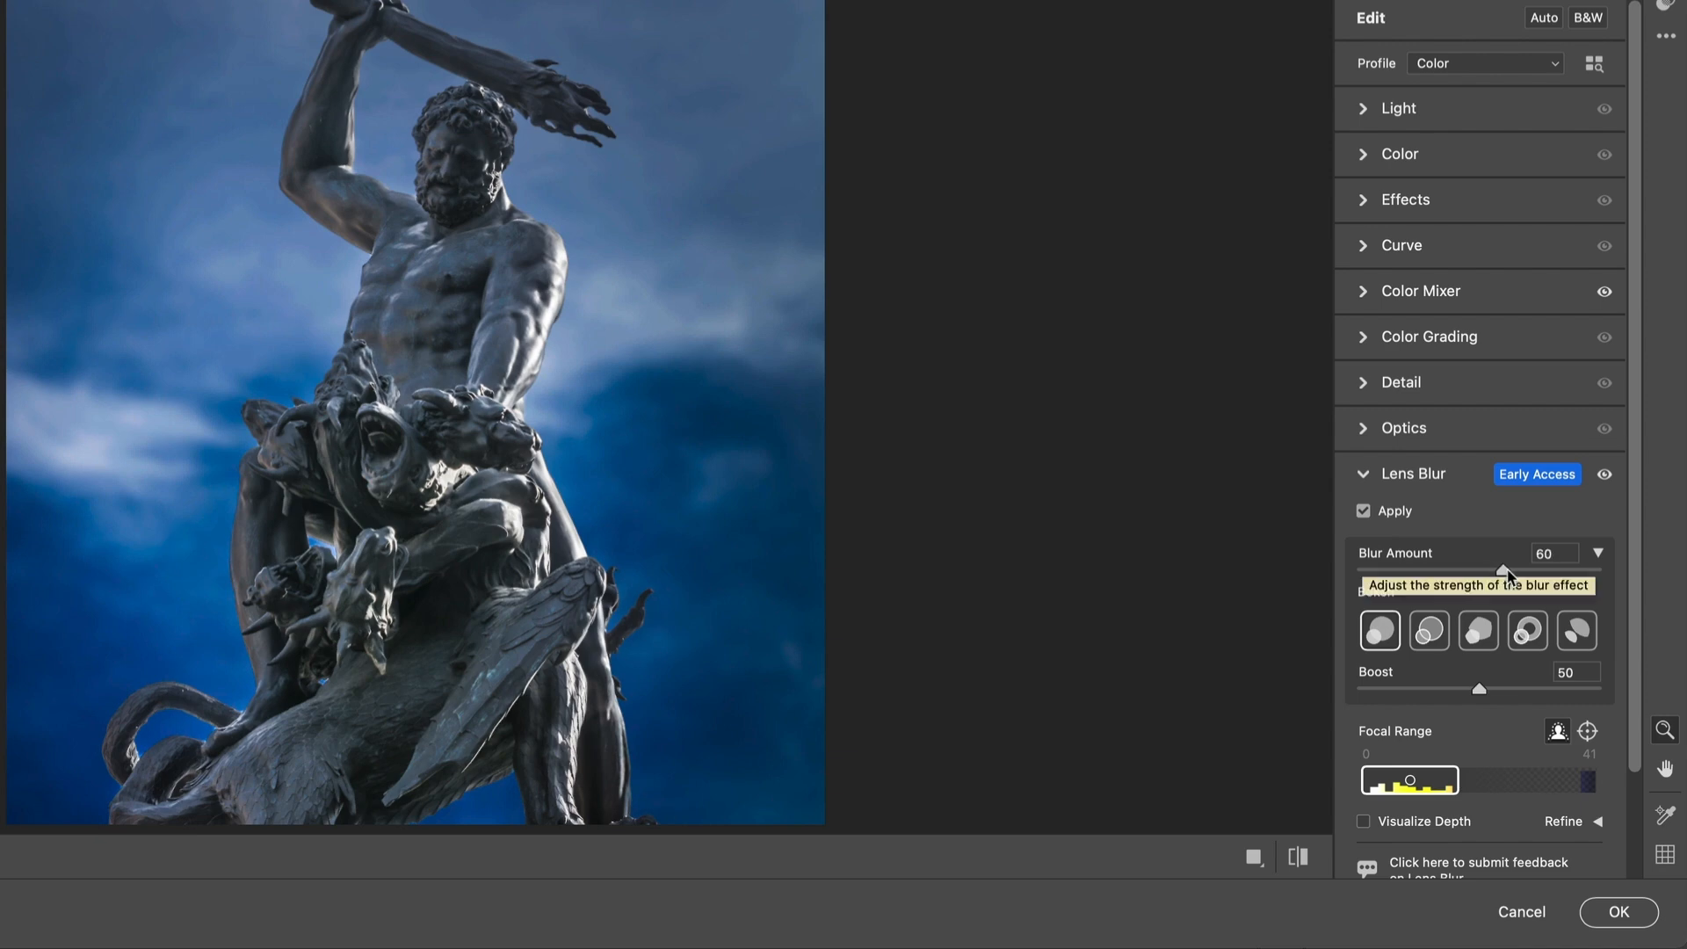
pyautogui.click(1365, 823)
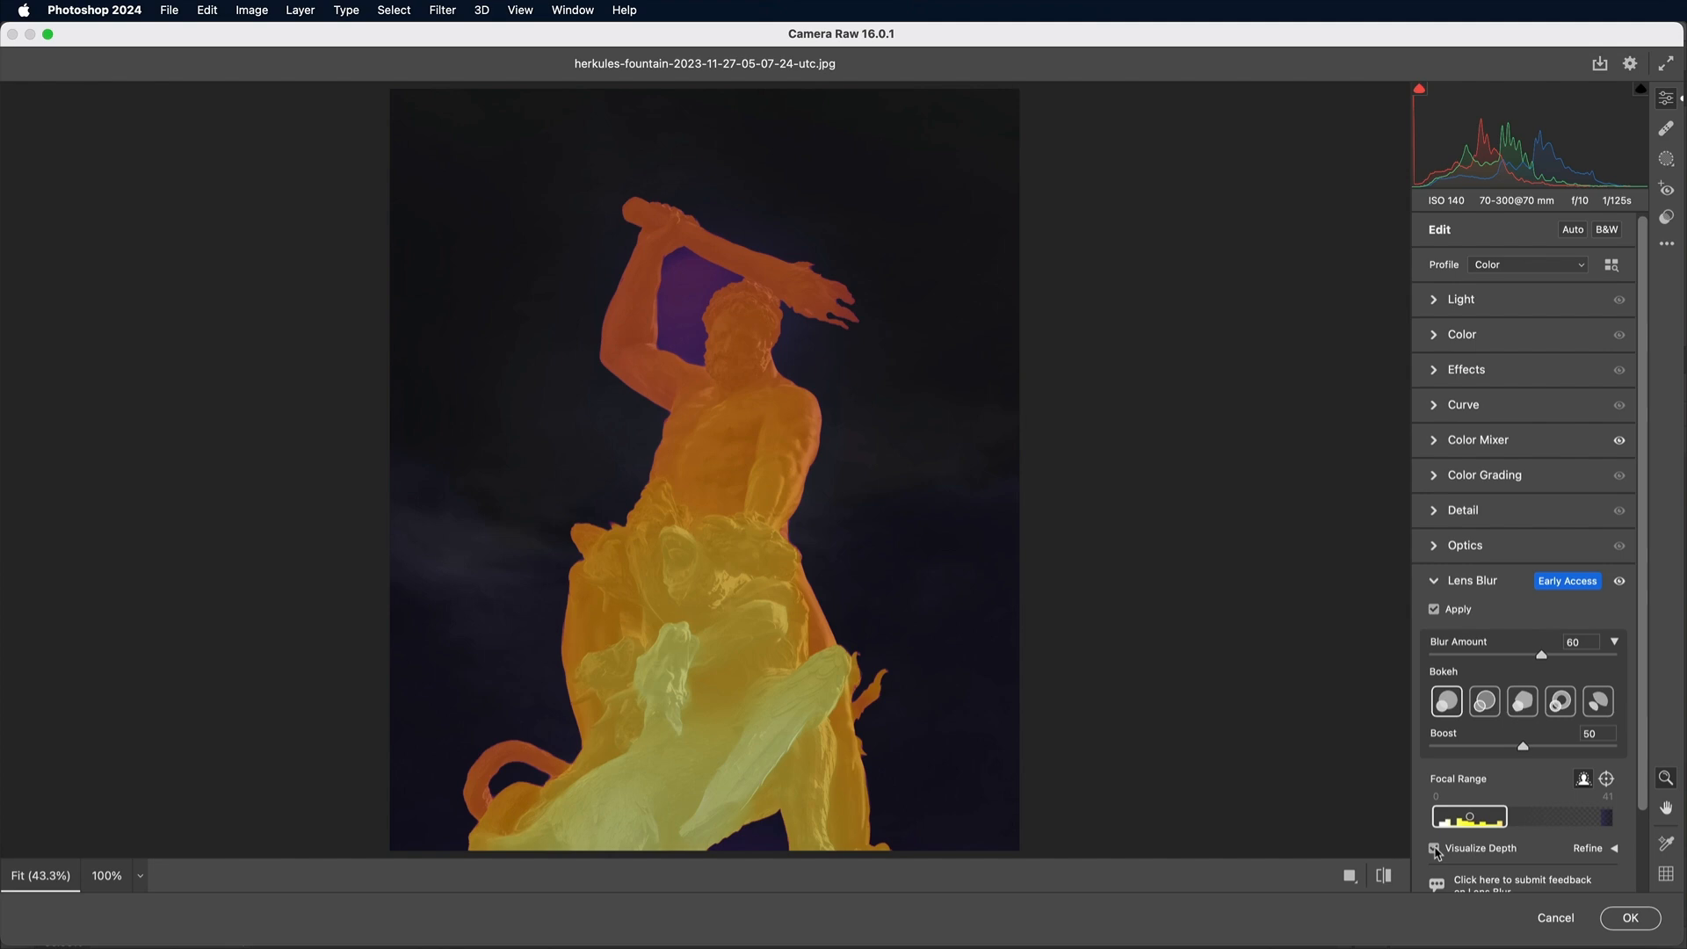
pyautogui.click(1435, 850)
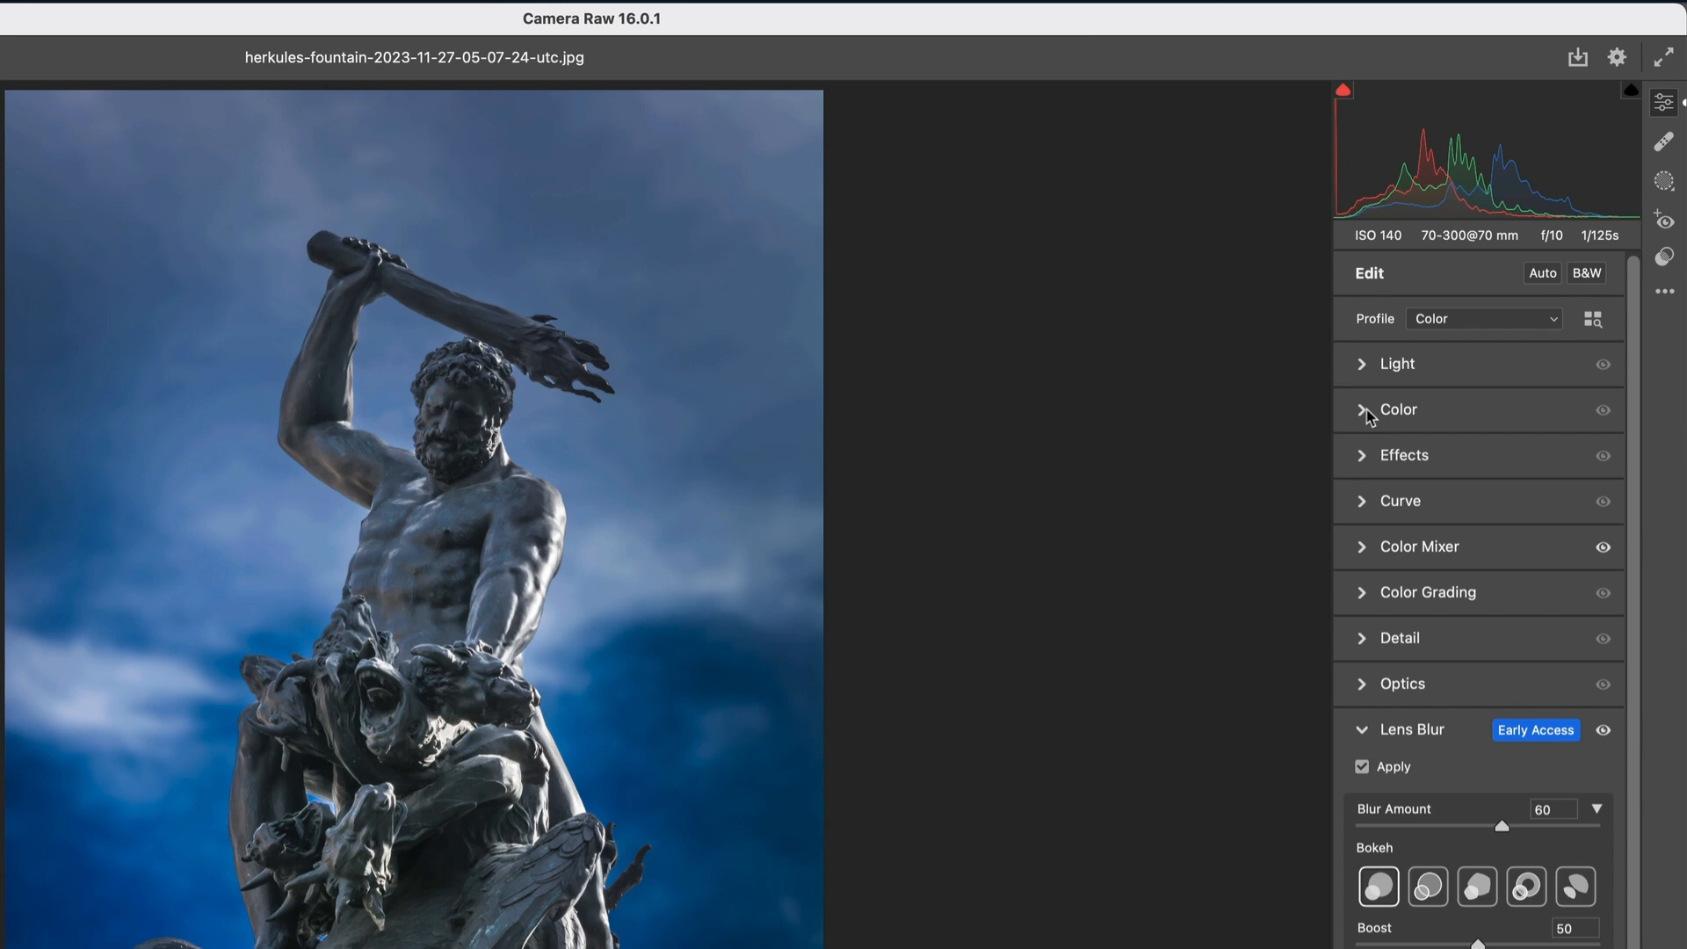
# Step: Set Vibrance to -100, Texture to +22, Clarity to +25 and Dehaze to +21, and apply the Camera Raw adjustments
pyautogui.click(1436, 332)
pyautogui.moveTo(1482, 573); pyautogui.dragTo(1341, 573)
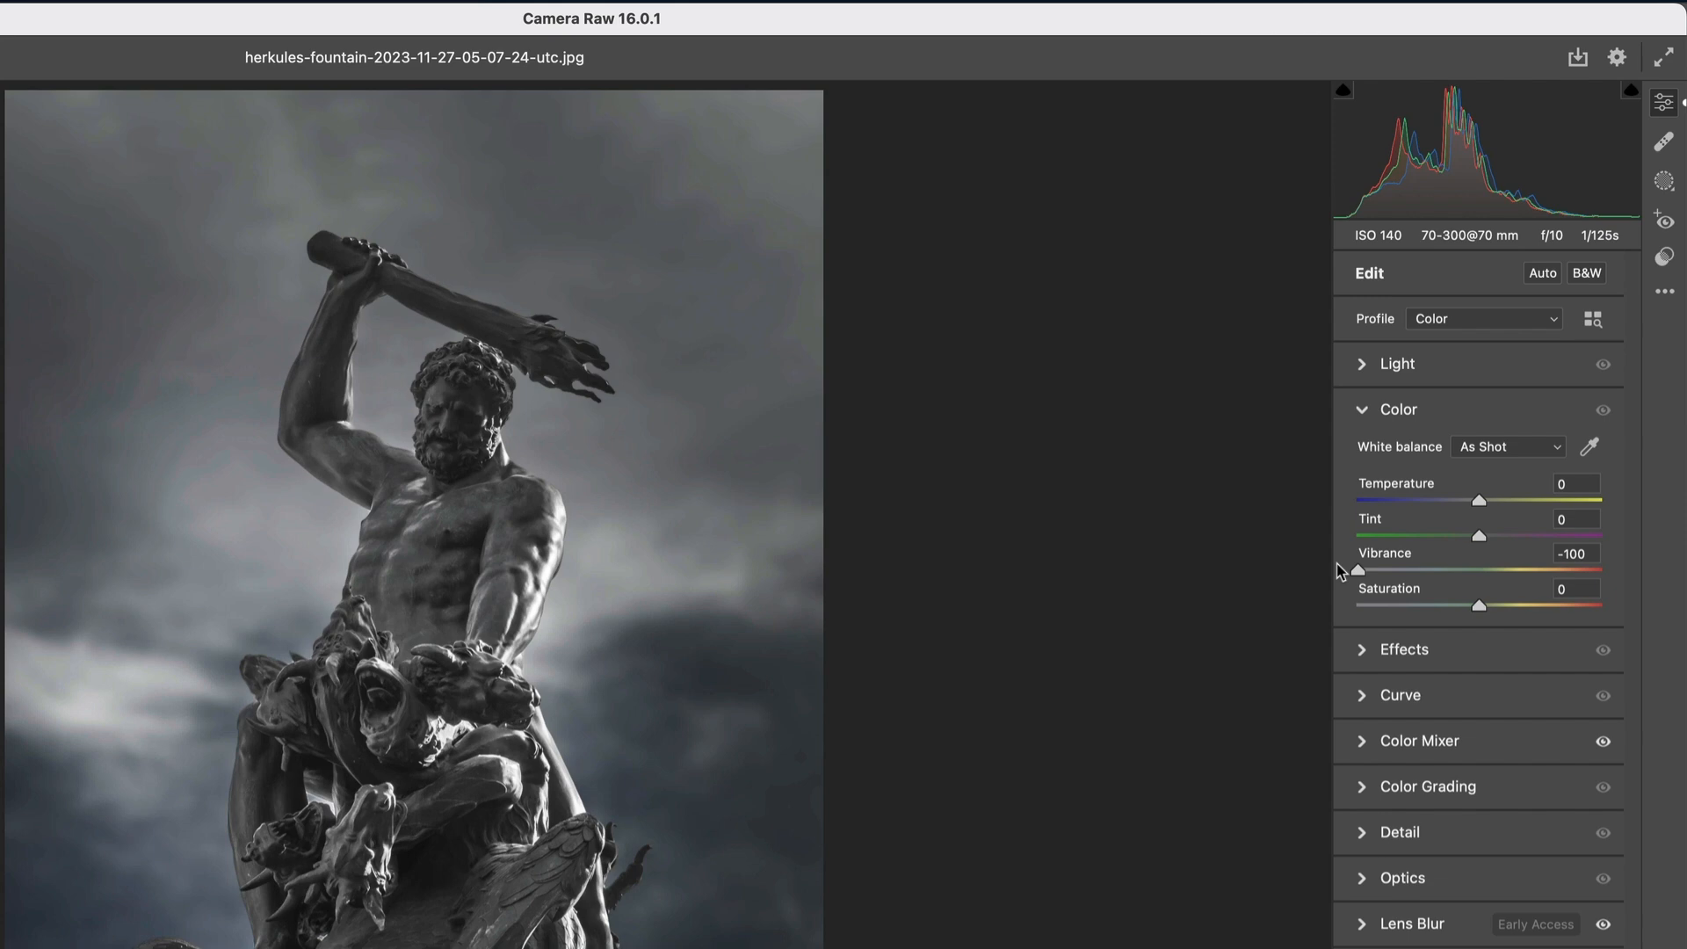
pyautogui.click(1367, 651)
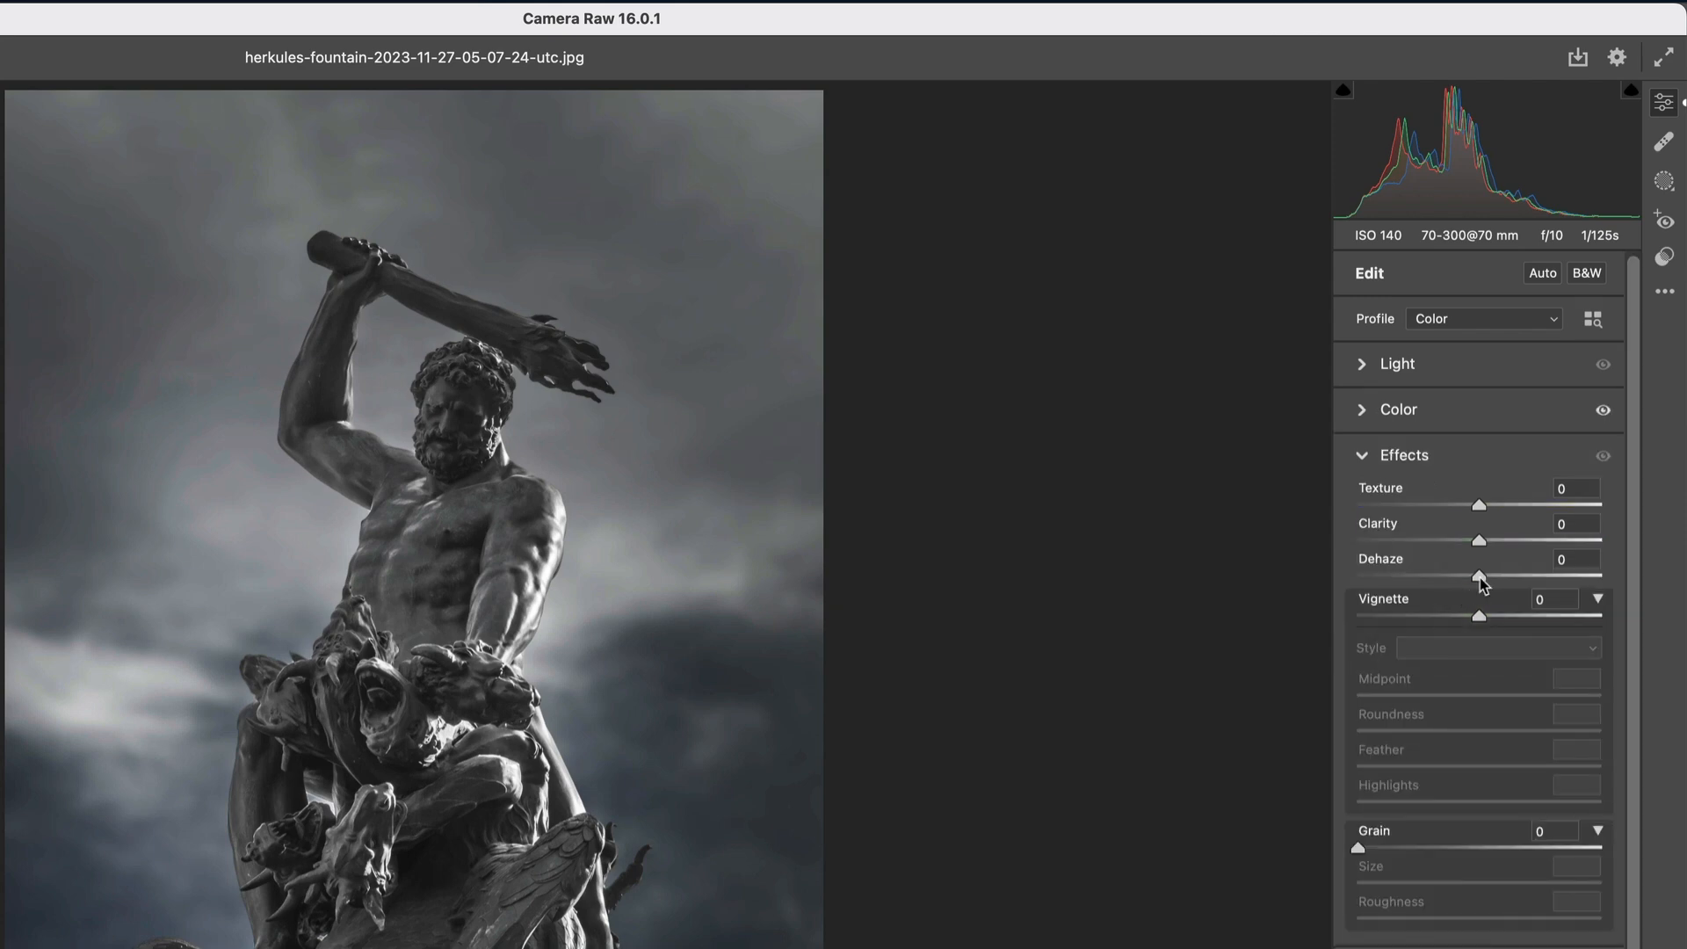
pyautogui.moveTo(1480, 577); pyautogui.dragTo(1504, 507)
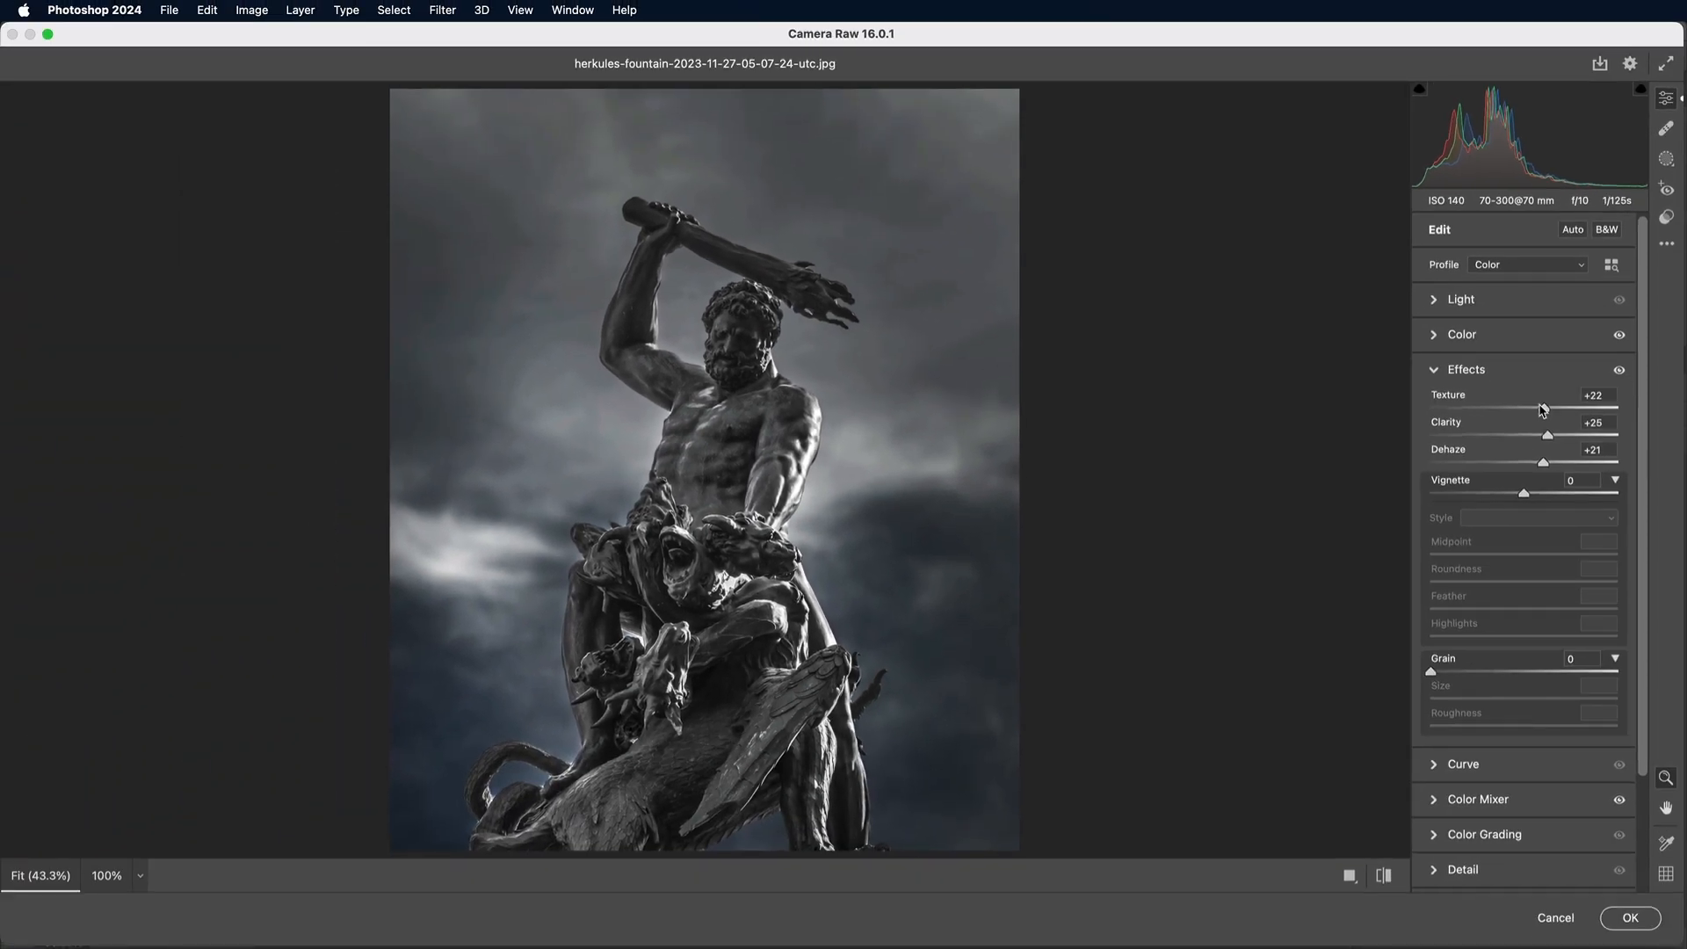
pyautogui.click(1629, 917)
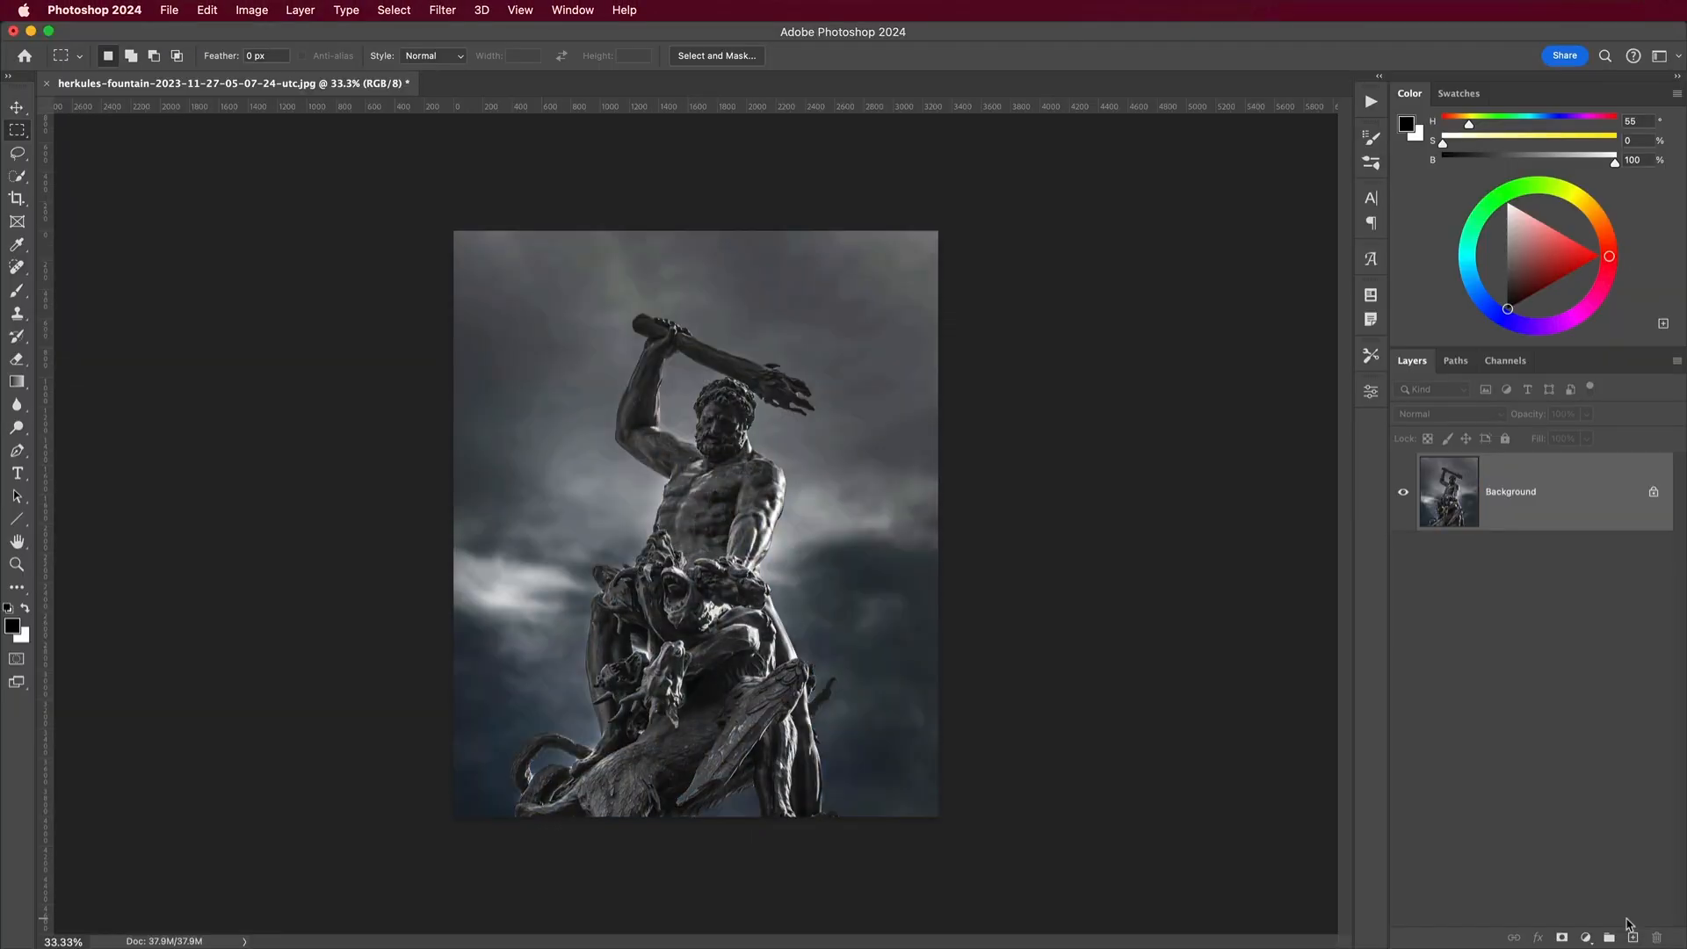
# Step: Add a new layer filled with black above the Background and set its blend mode to Soft Light
pyautogui.press('super+plus')
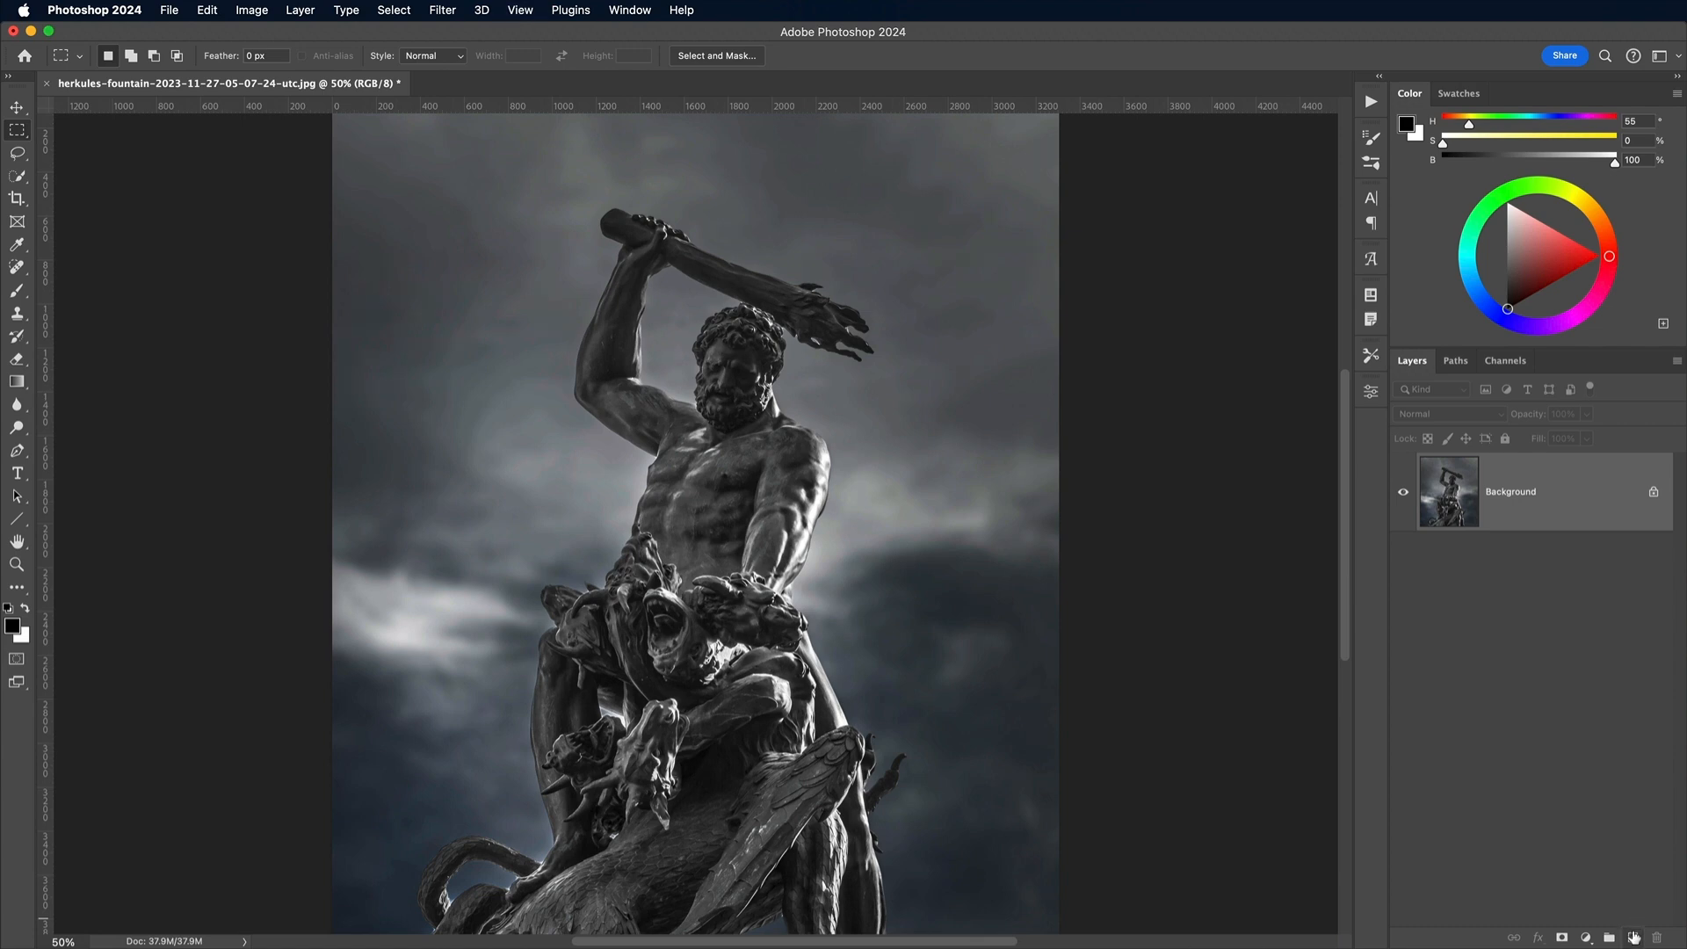
pyautogui.click(1634, 938)
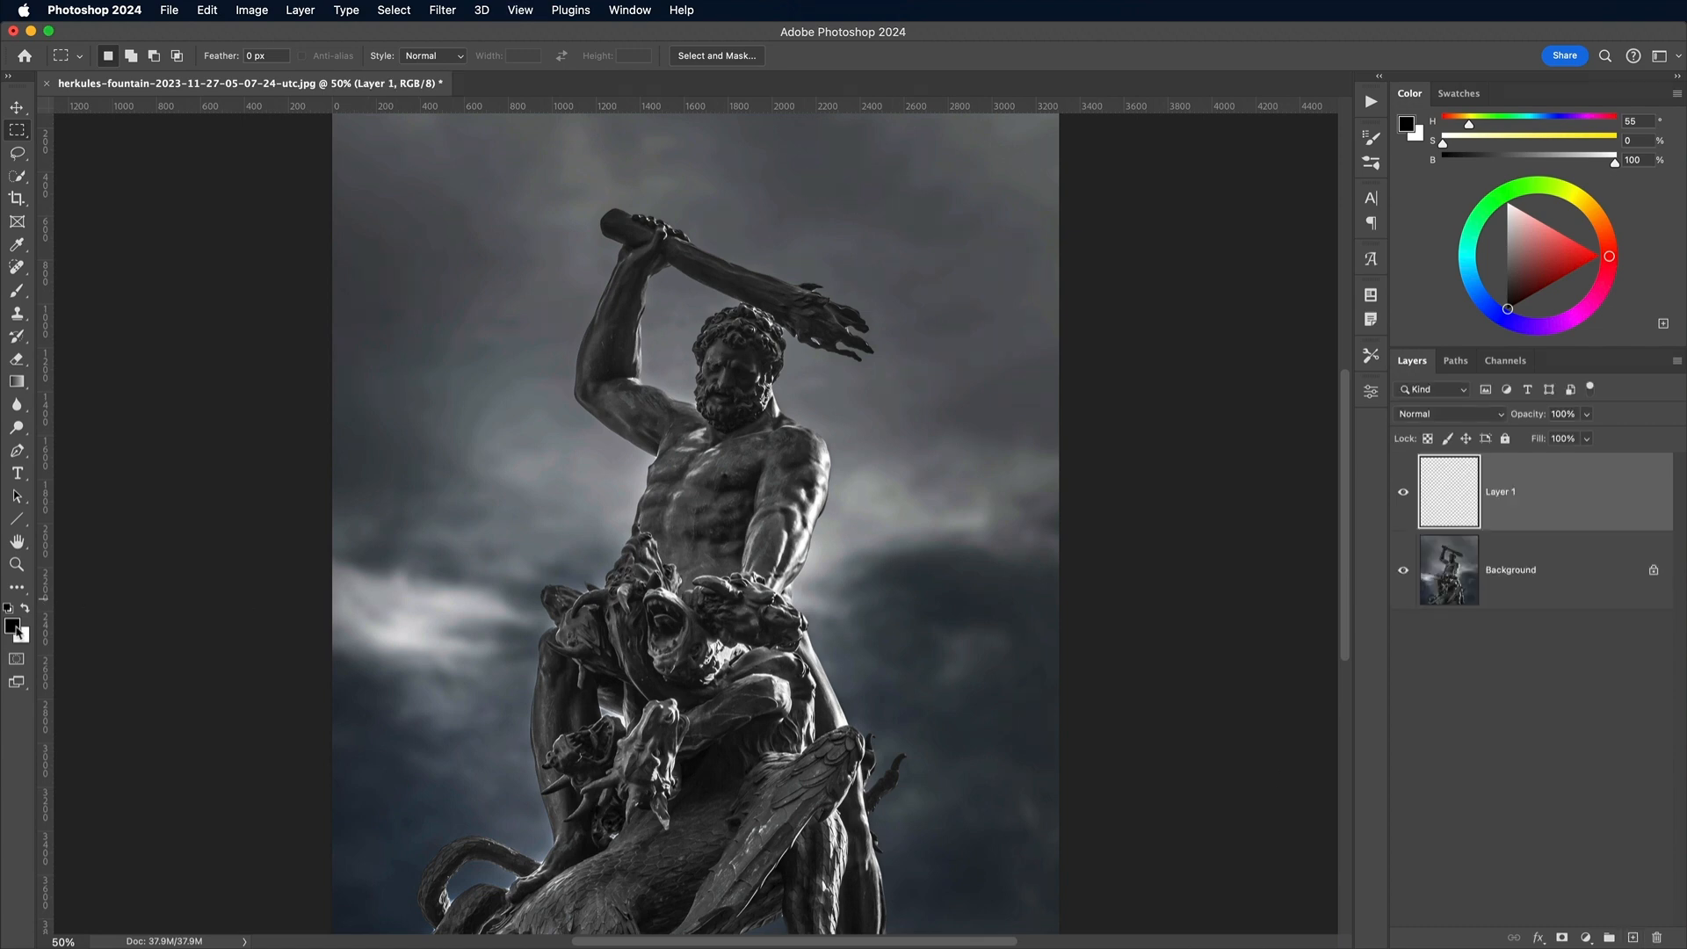
pyautogui.click(13, 627)
pyautogui.click(993, 445)
pyautogui.hotkey('alt', 'BackSpace')
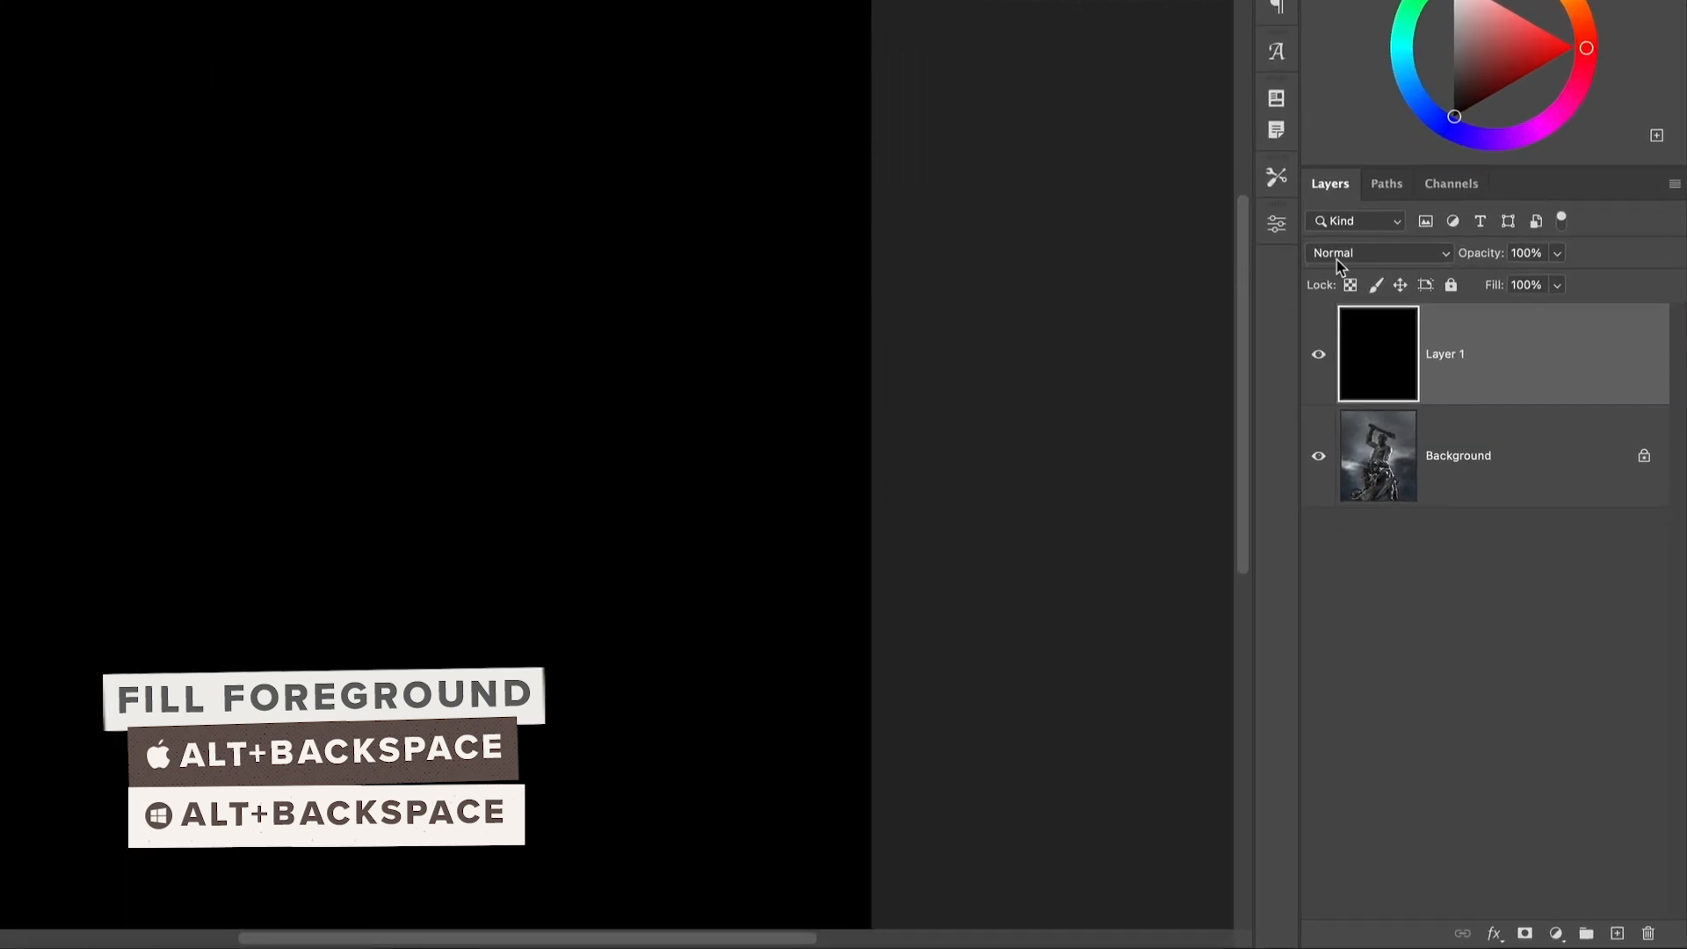
pyautogui.click(1337, 255)
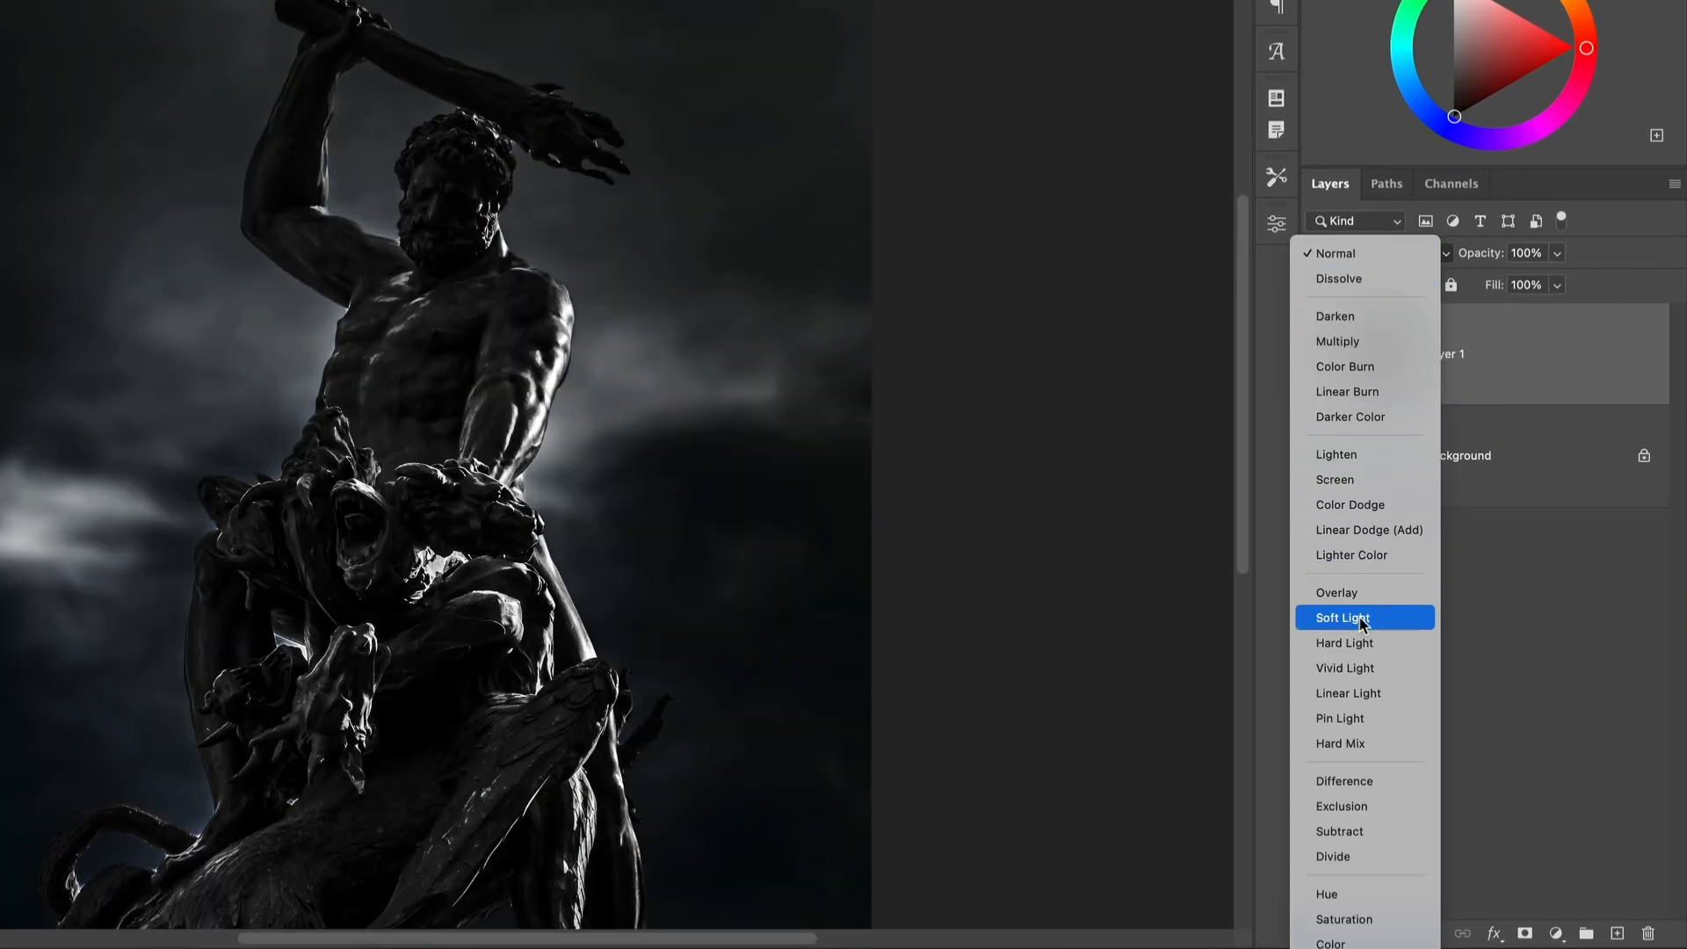
pyautogui.click(1360, 618)
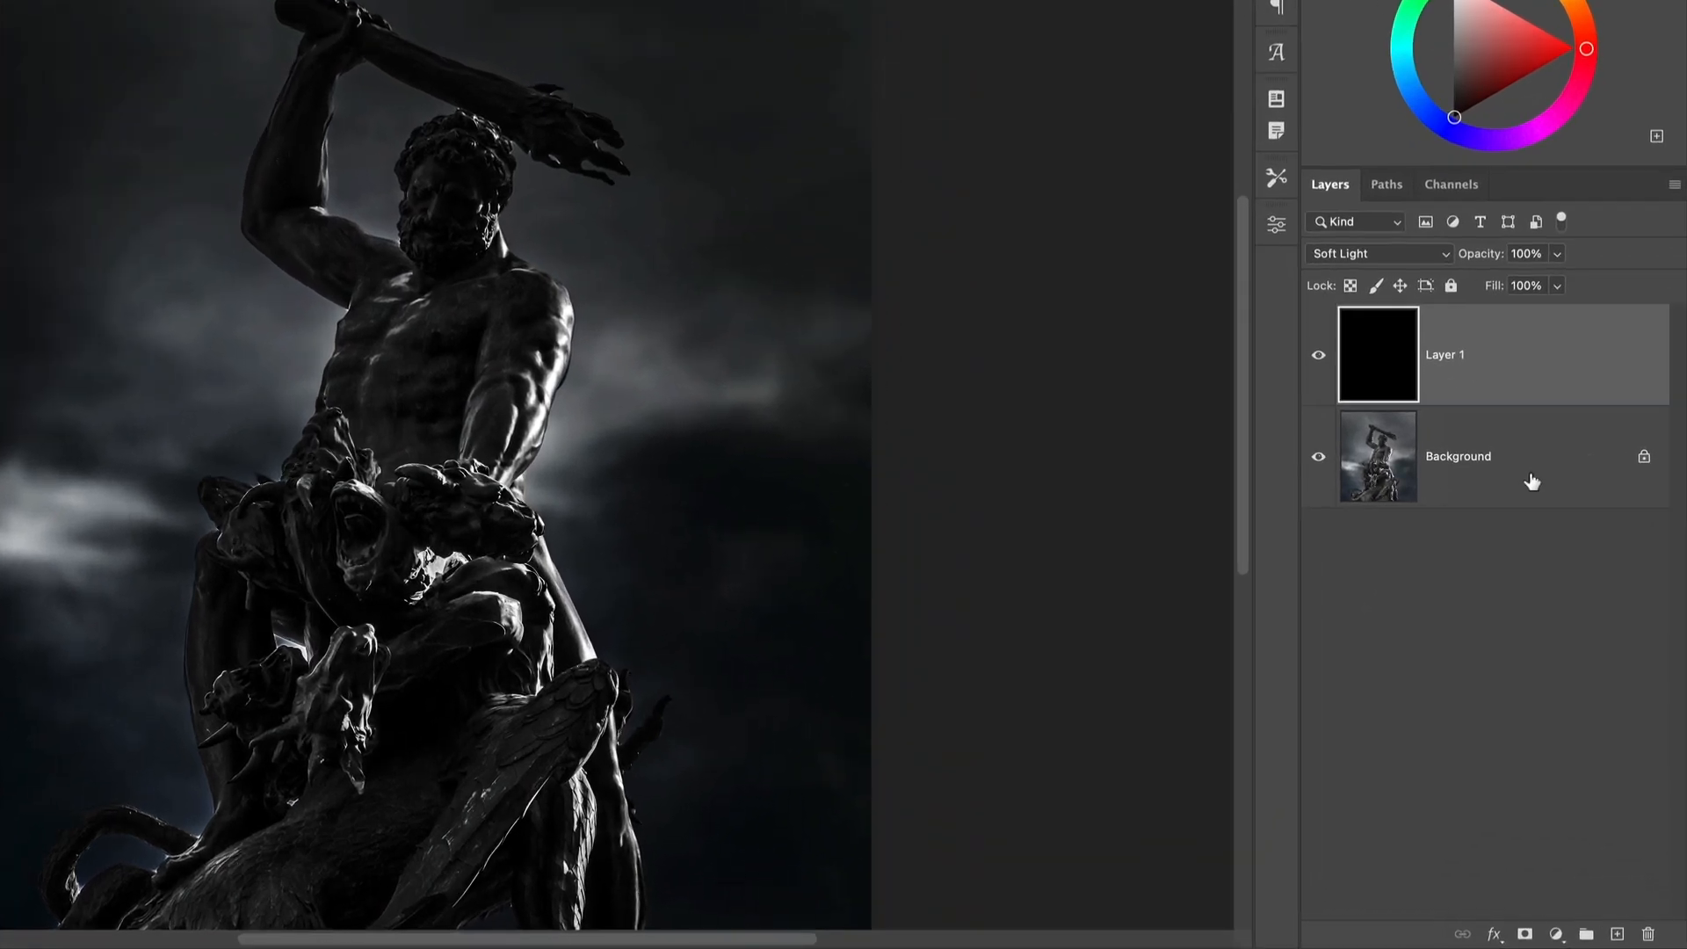
# Step: Select the statue as the subject of the Background layer, add it as a mask on Layer 1, and invert the mask
pyautogui.click(1567, 588)
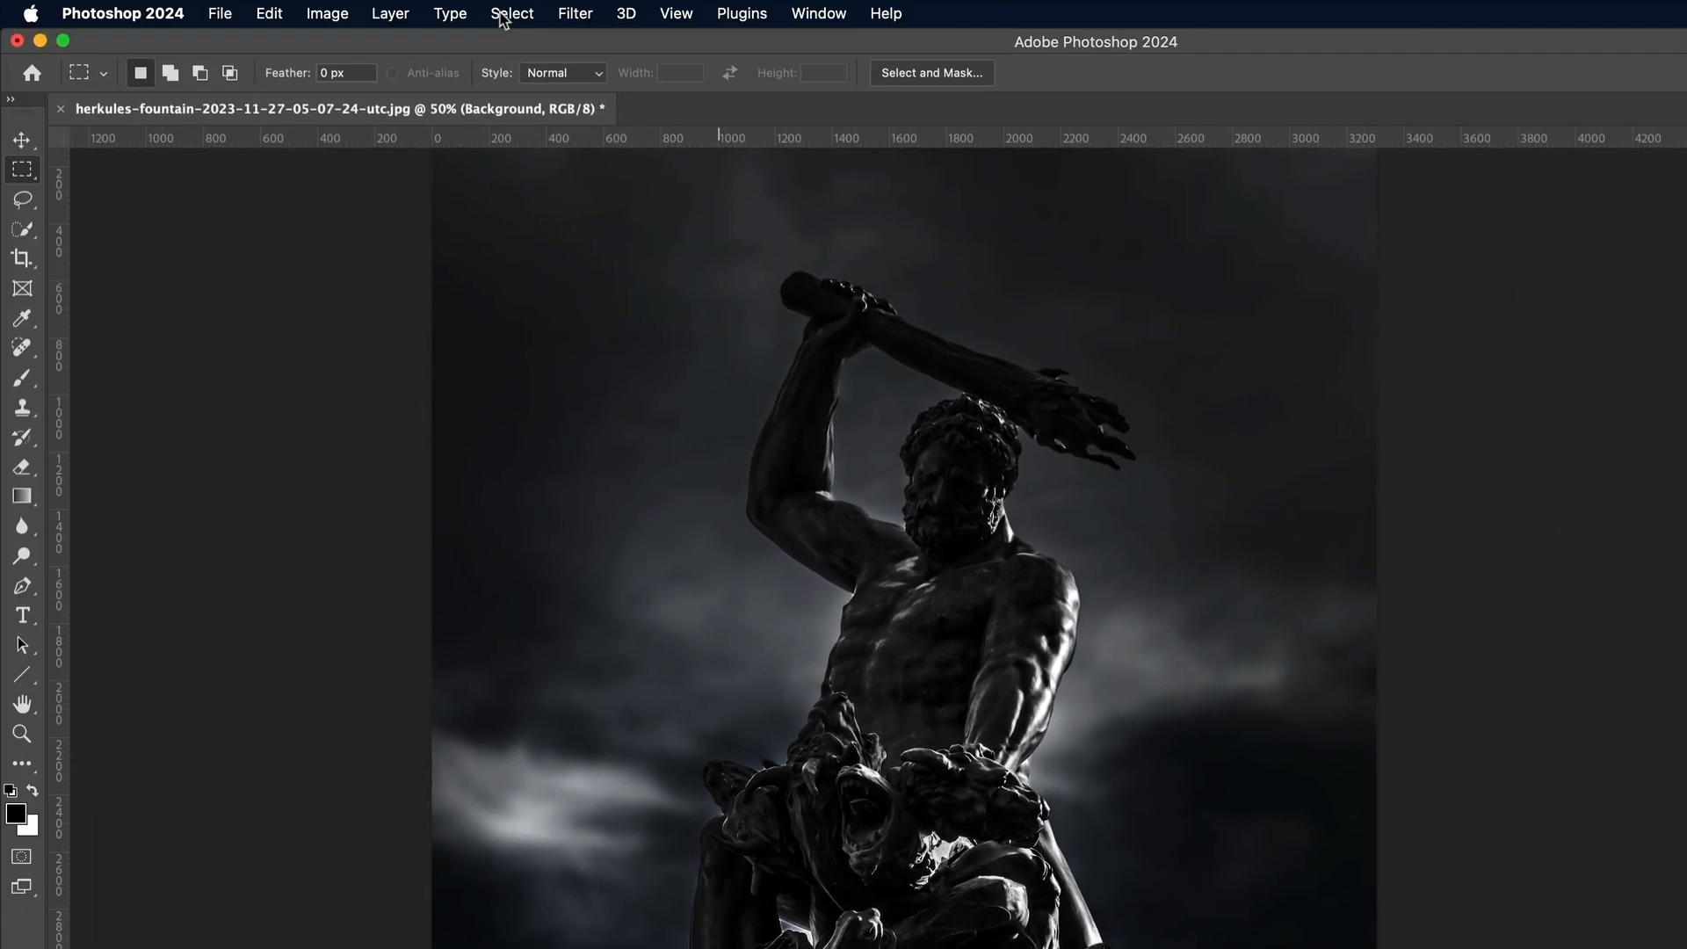
pyautogui.click(508, 11)
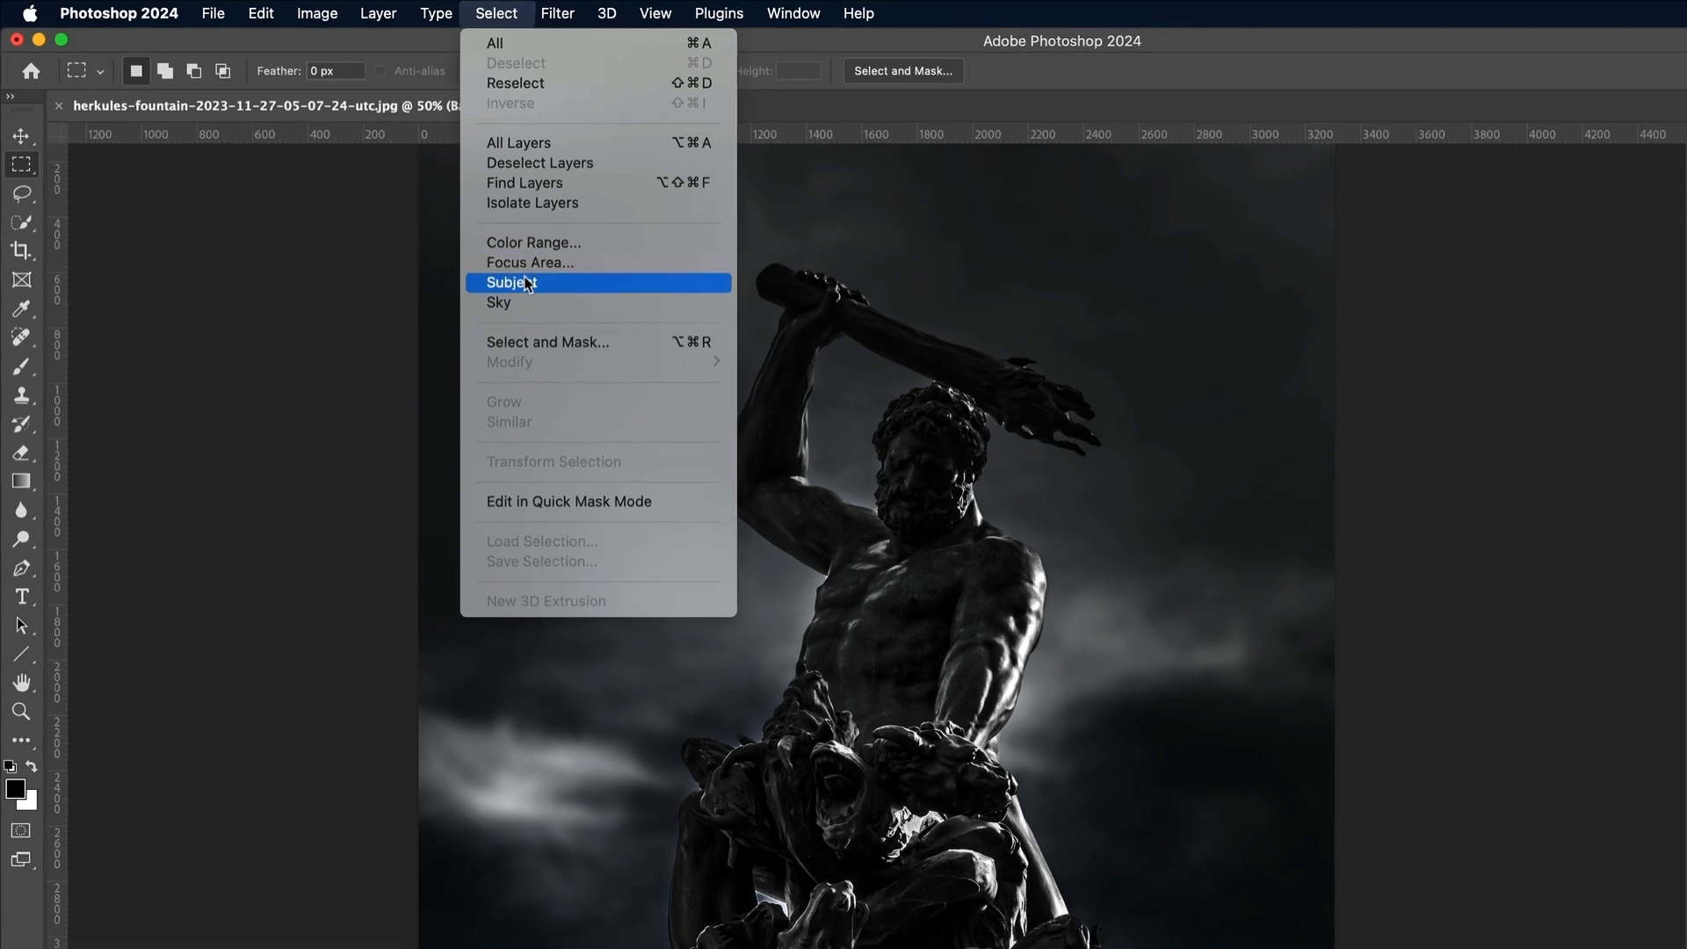
pyautogui.click(528, 291)
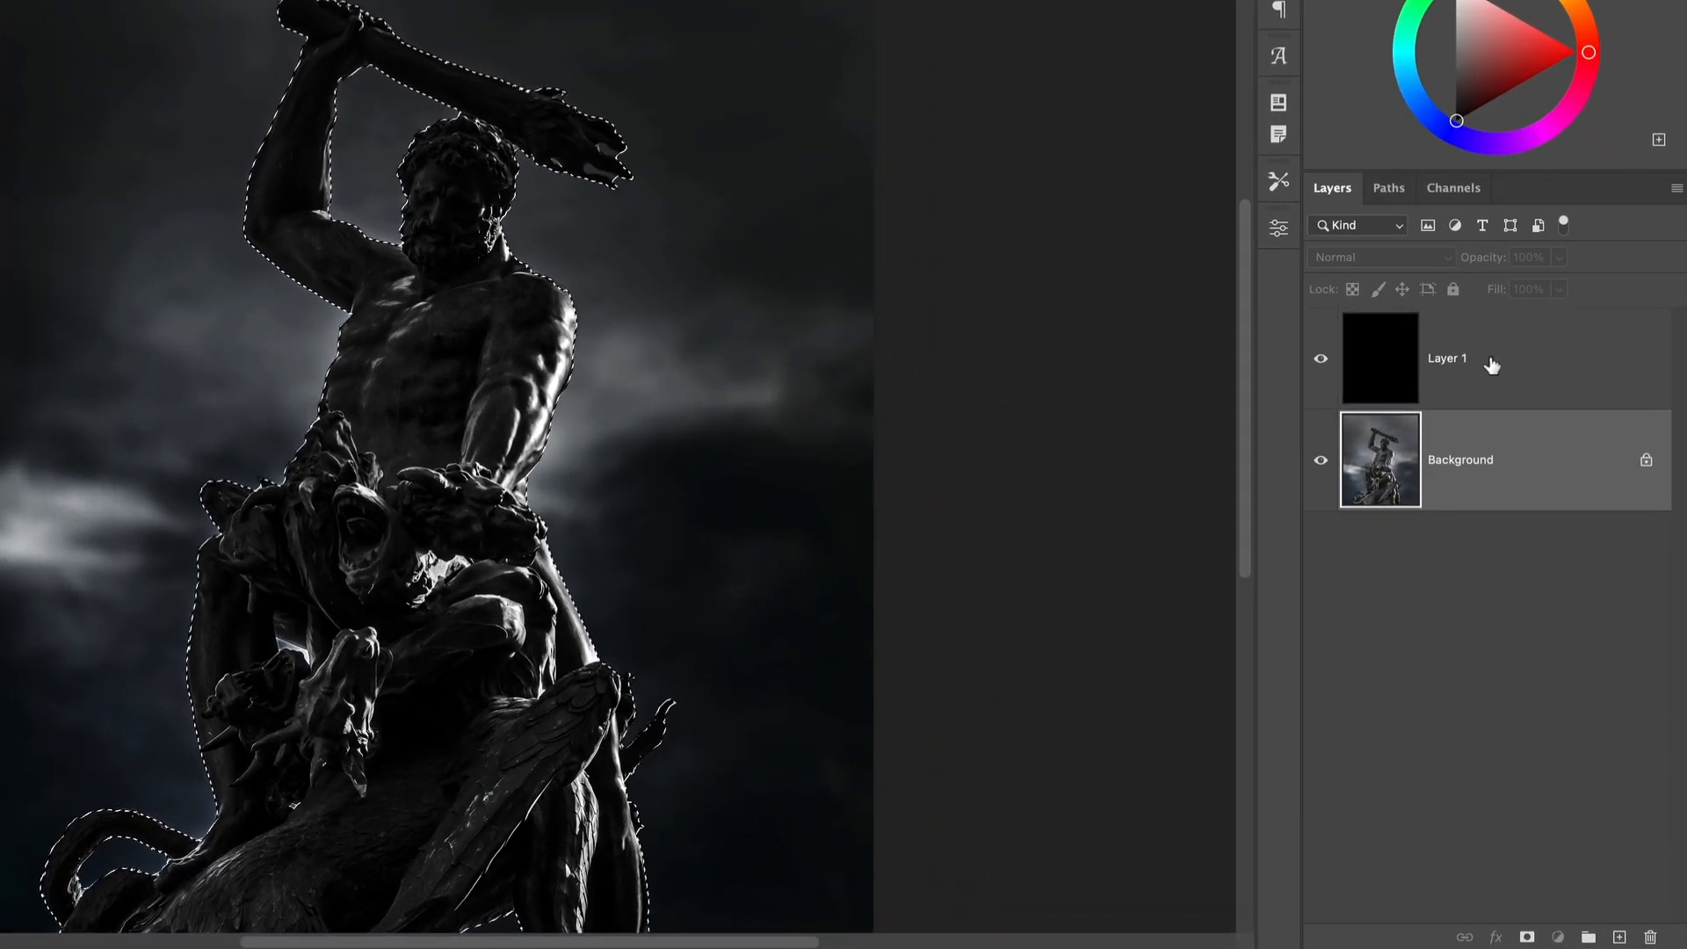
pyautogui.click(1493, 365)
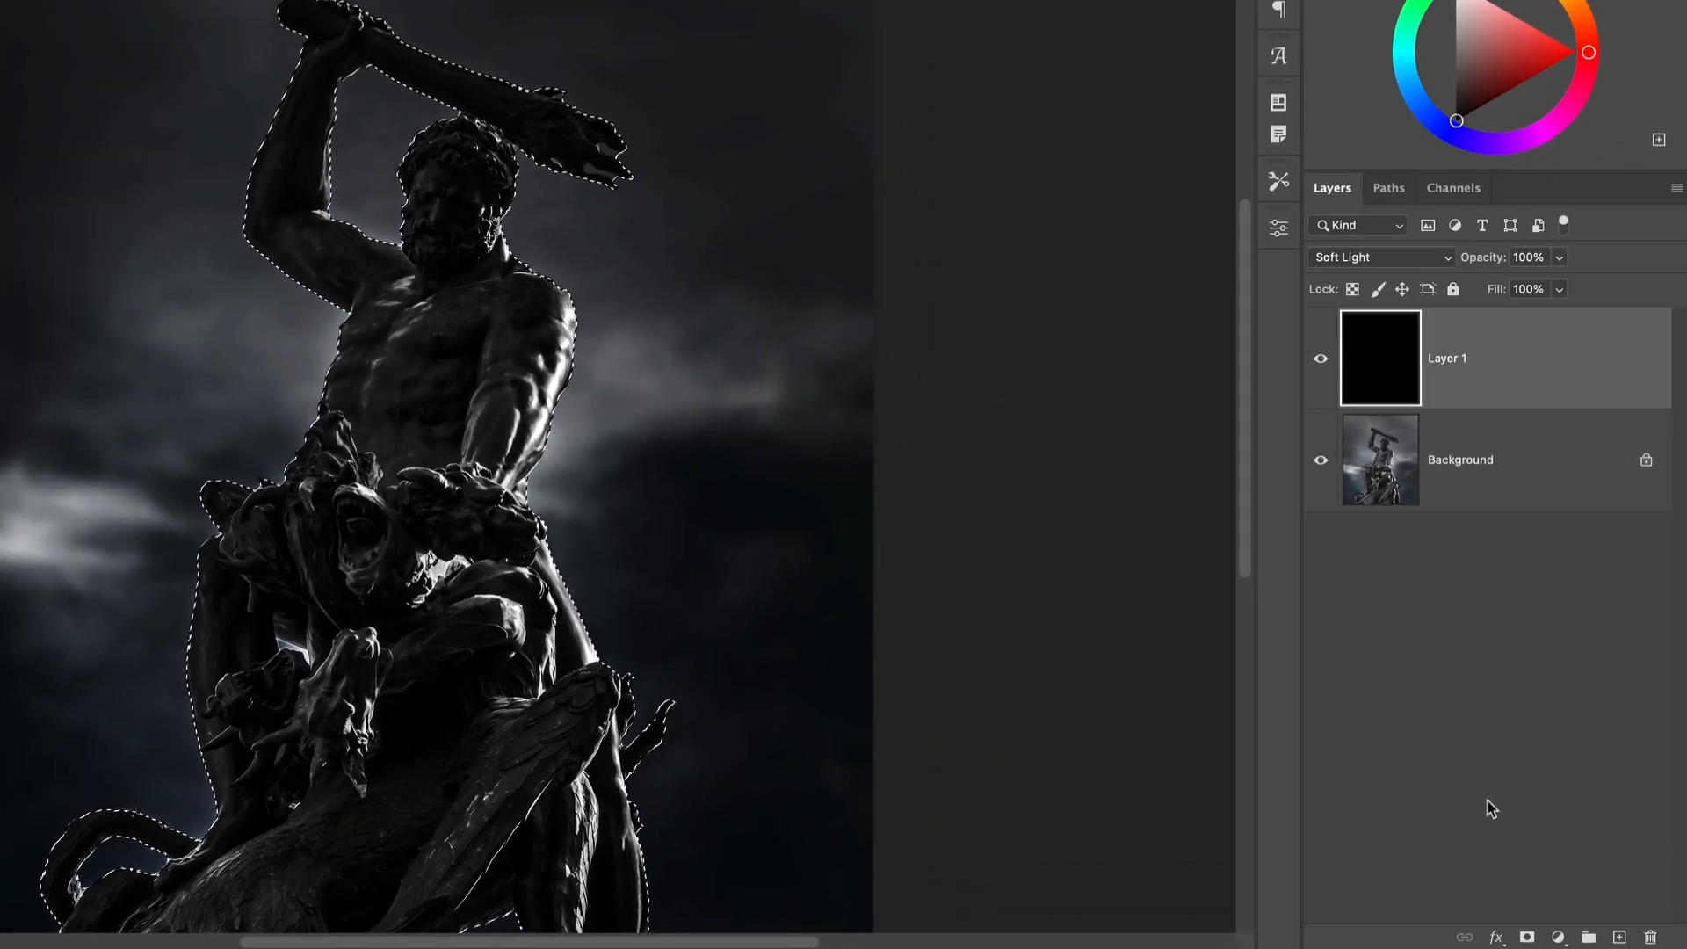
pyautogui.click(1528, 938)
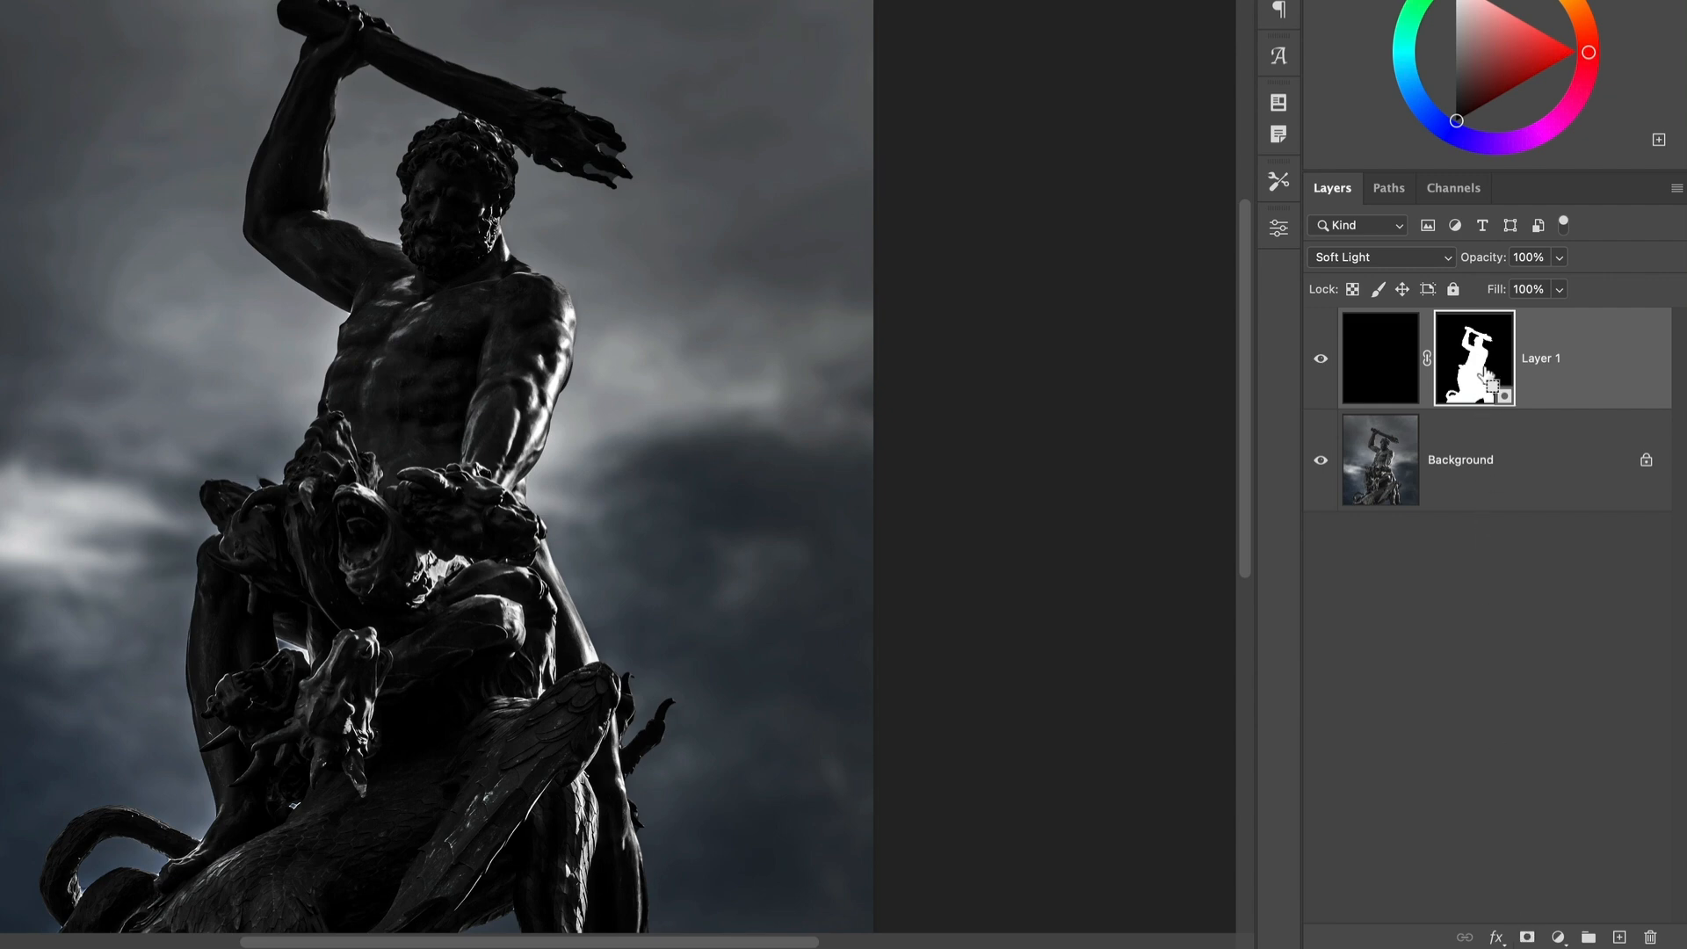
pyautogui.press('super+i')
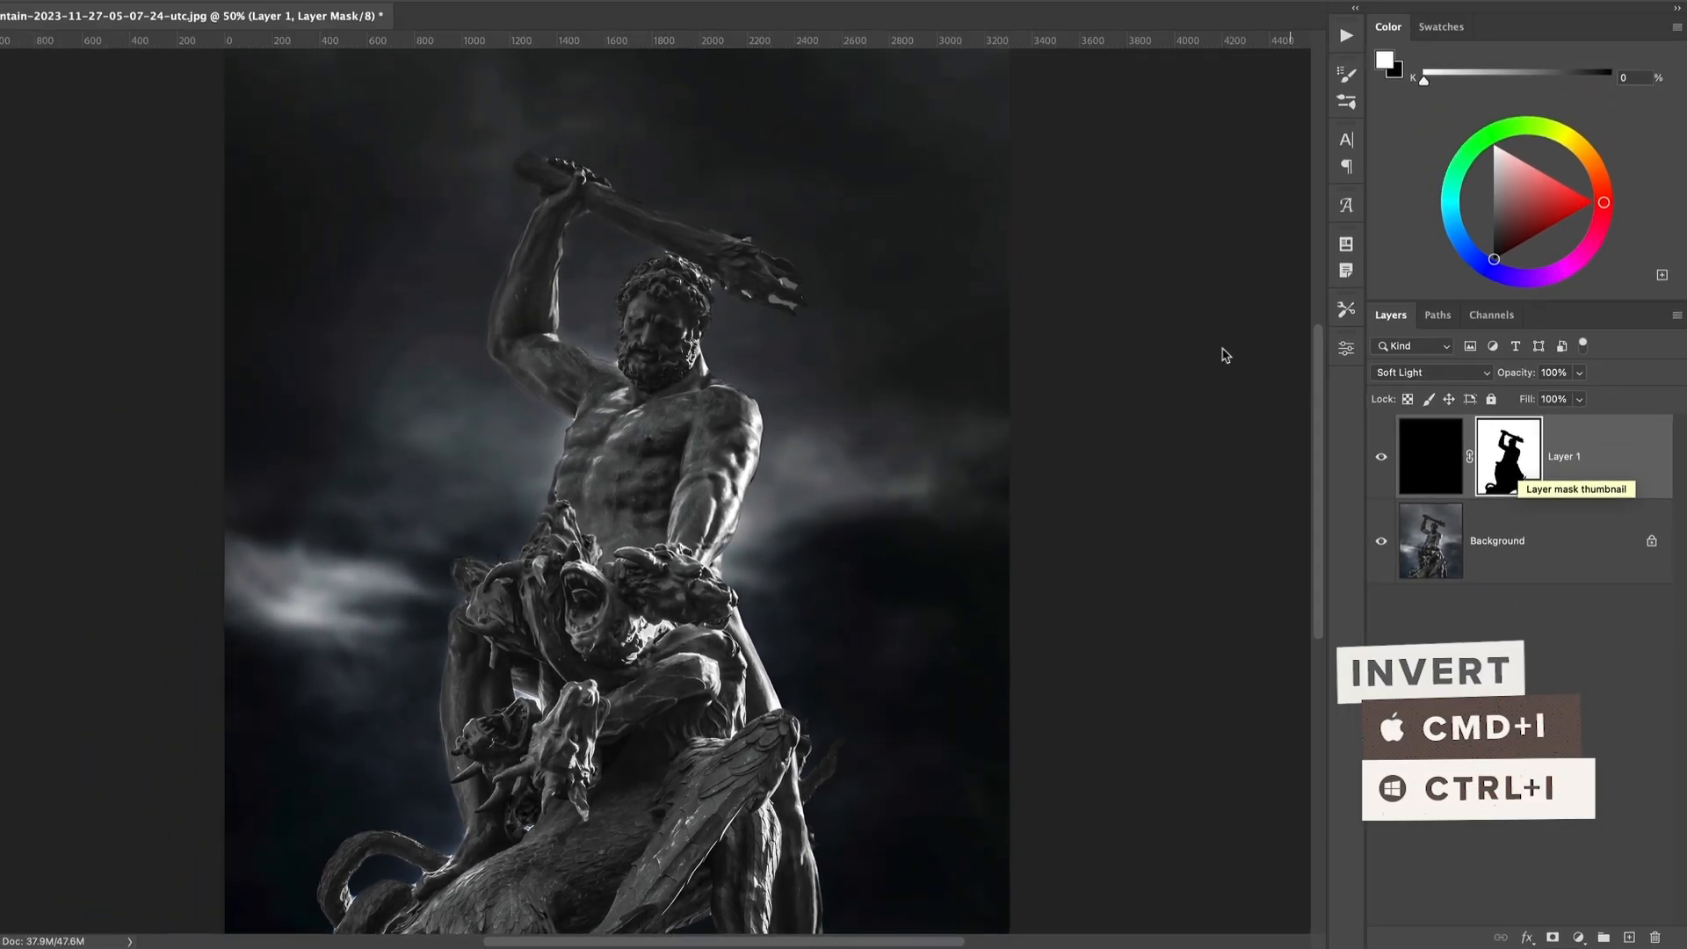
# Step: Soften Layer 1's mask with a Gaussian Blur of 138.3 pixels radius
pyautogui.press('super+plus')
pyautogui.press('super+plus')
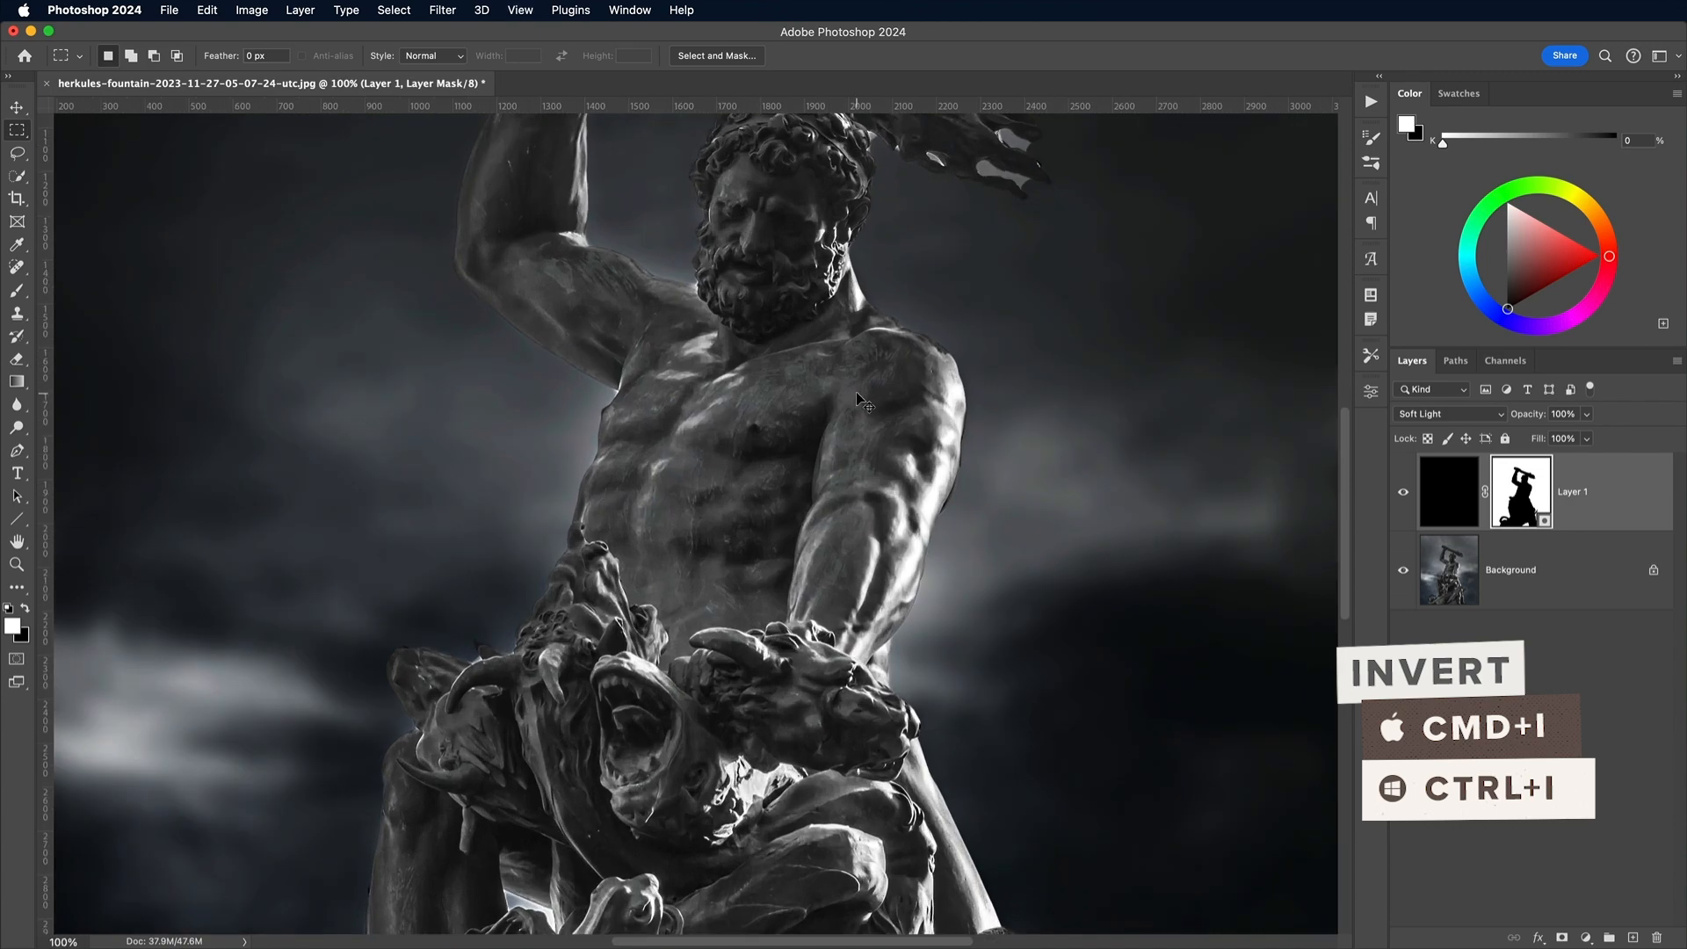
pyautogui.moveTo(967, 246); pyautogui.dragTo(859, 395)
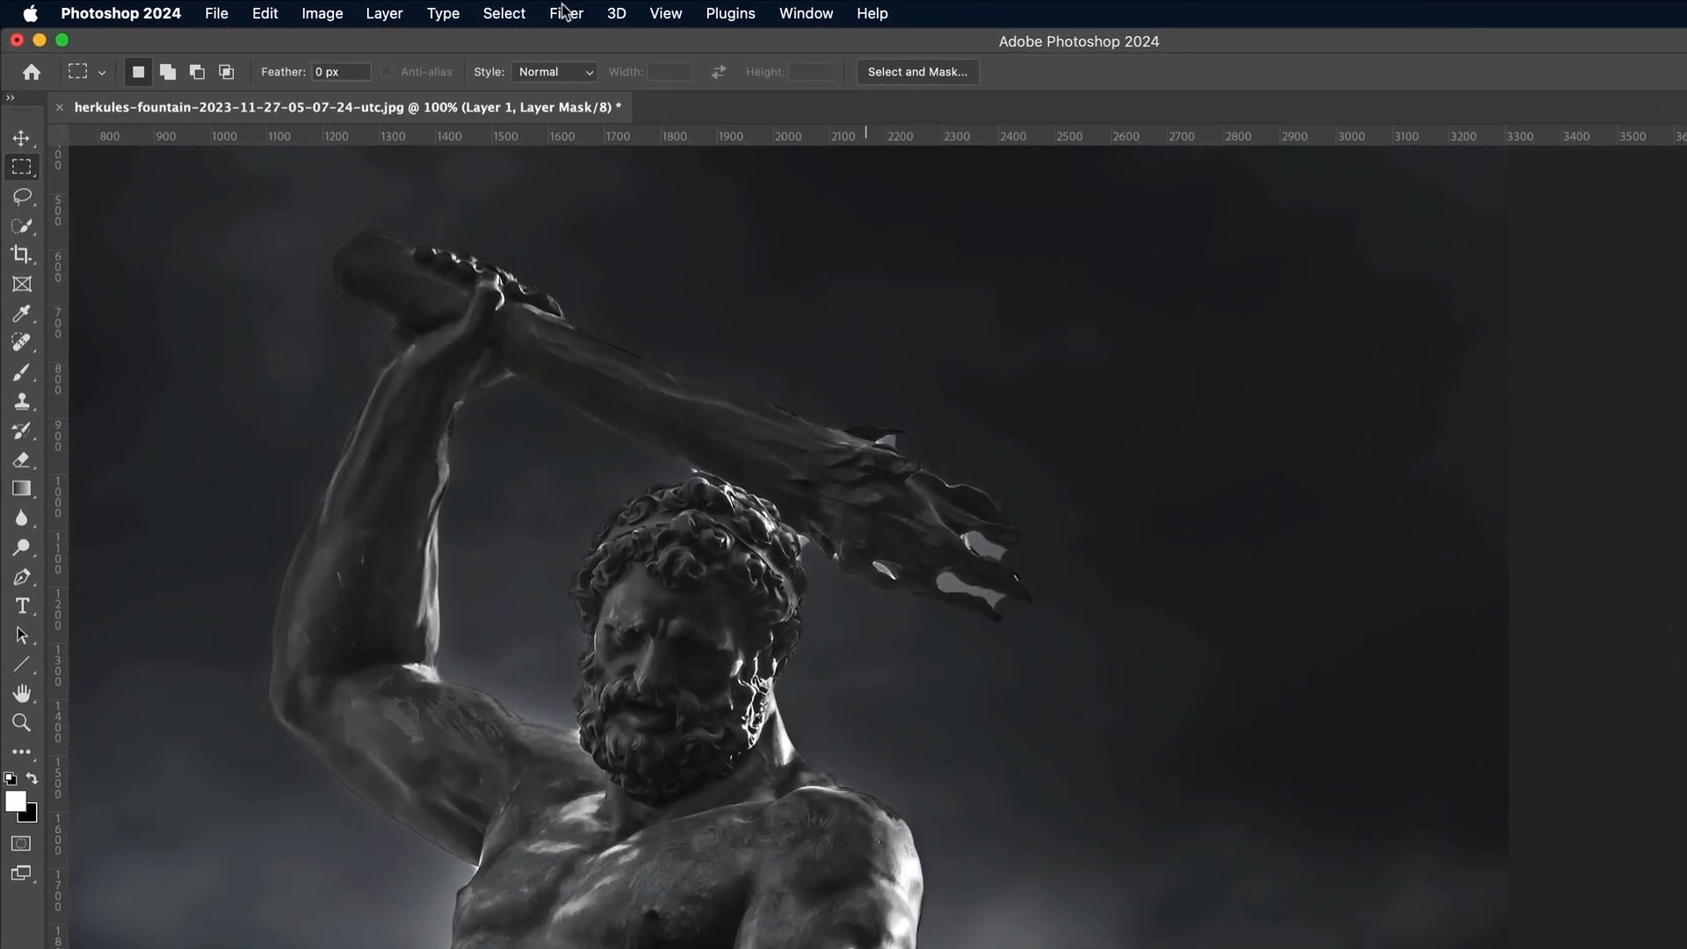
pyautogui.click(443, 10)
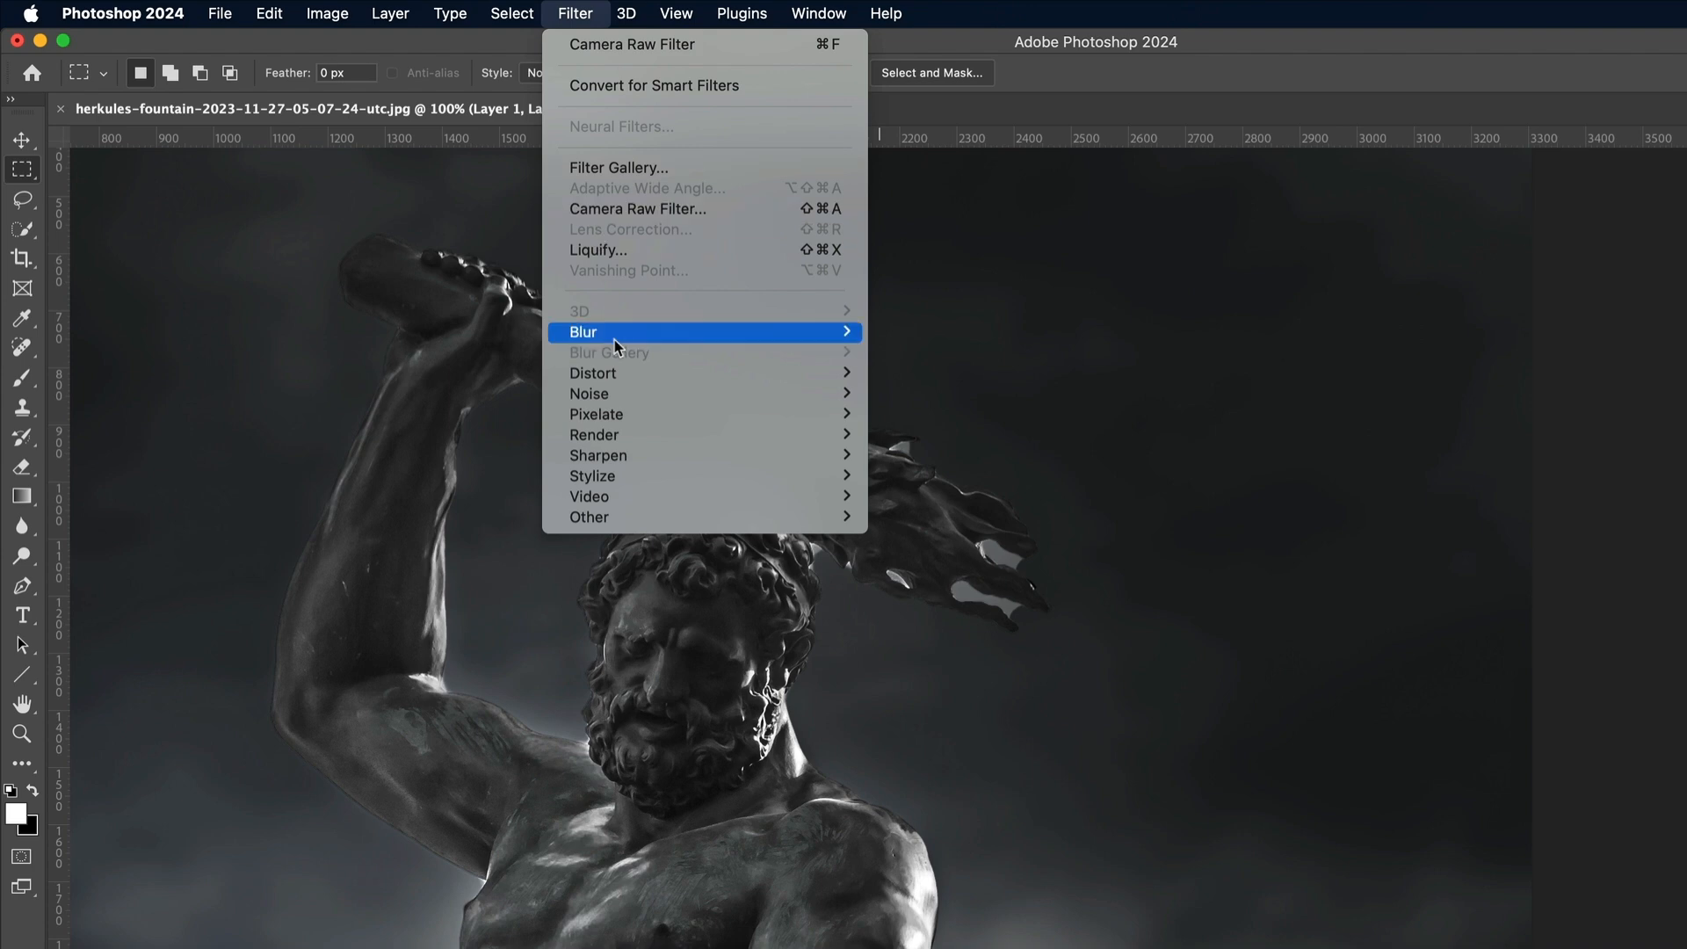
pyautogui.moveTo(622, 339)
pyautogui.click(925, 416)
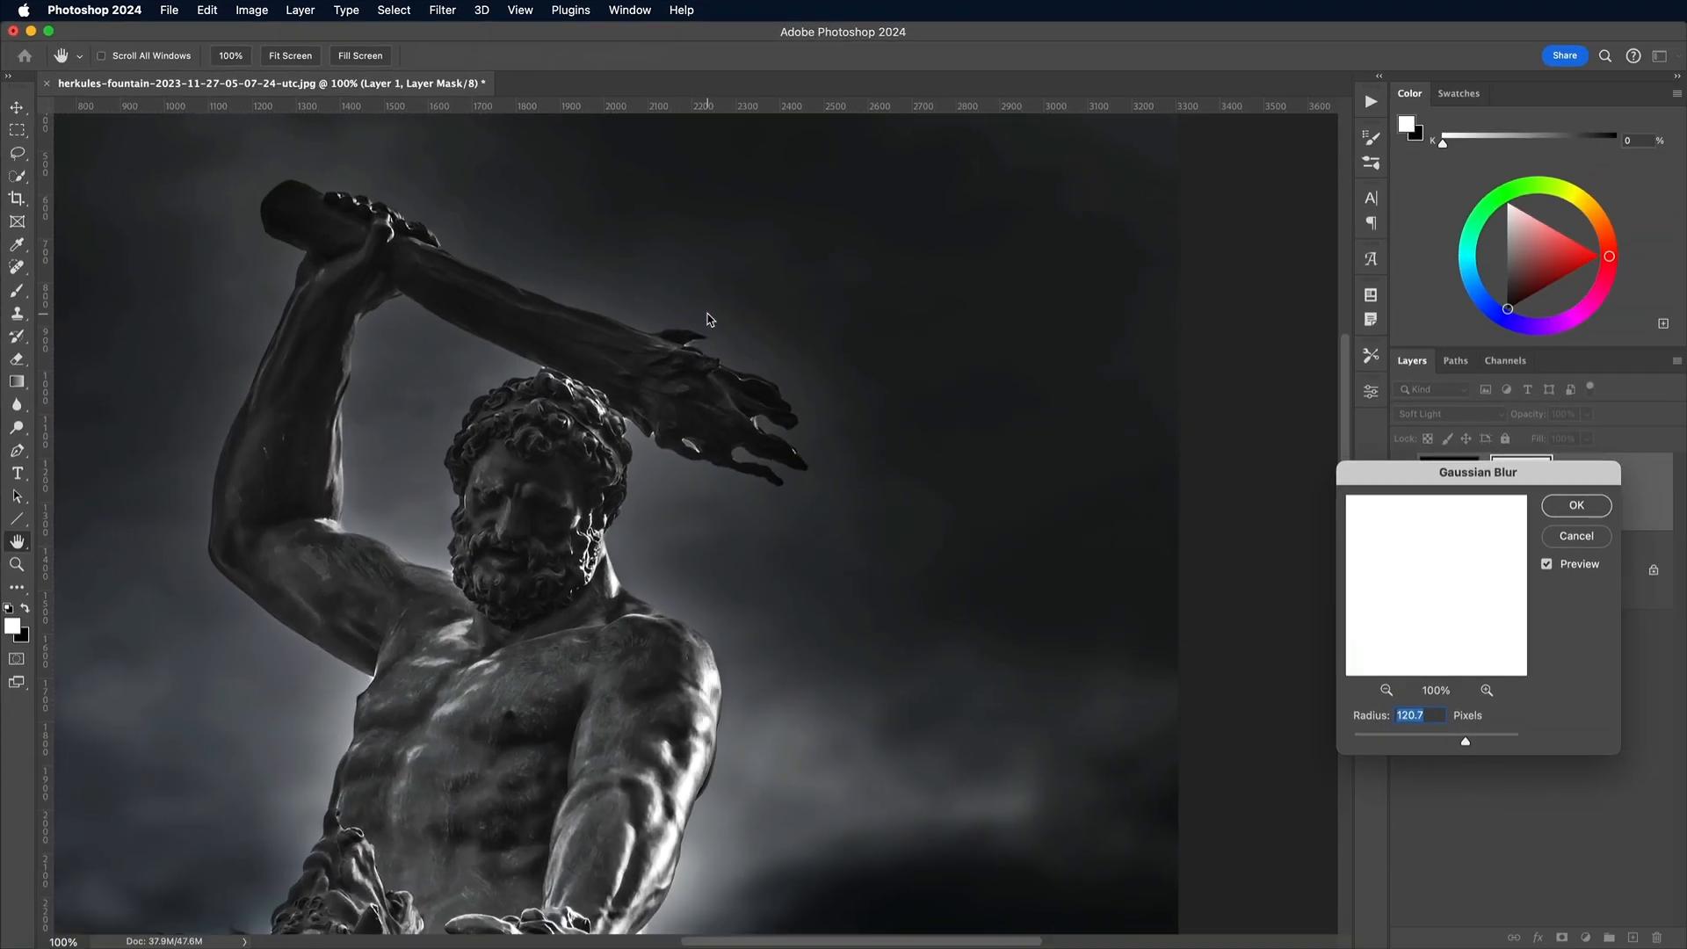
pyautogui.moveTo(1478, 474); pyautogui.dragTo(1188, 441)
pyautogui.moveTo(1177, 707)
pyautogui.mouseDown()
pyautogui.moveTo(1130, 706)
pyautogui.moveTo(1181, 710)
pyautogui.mouseUp()
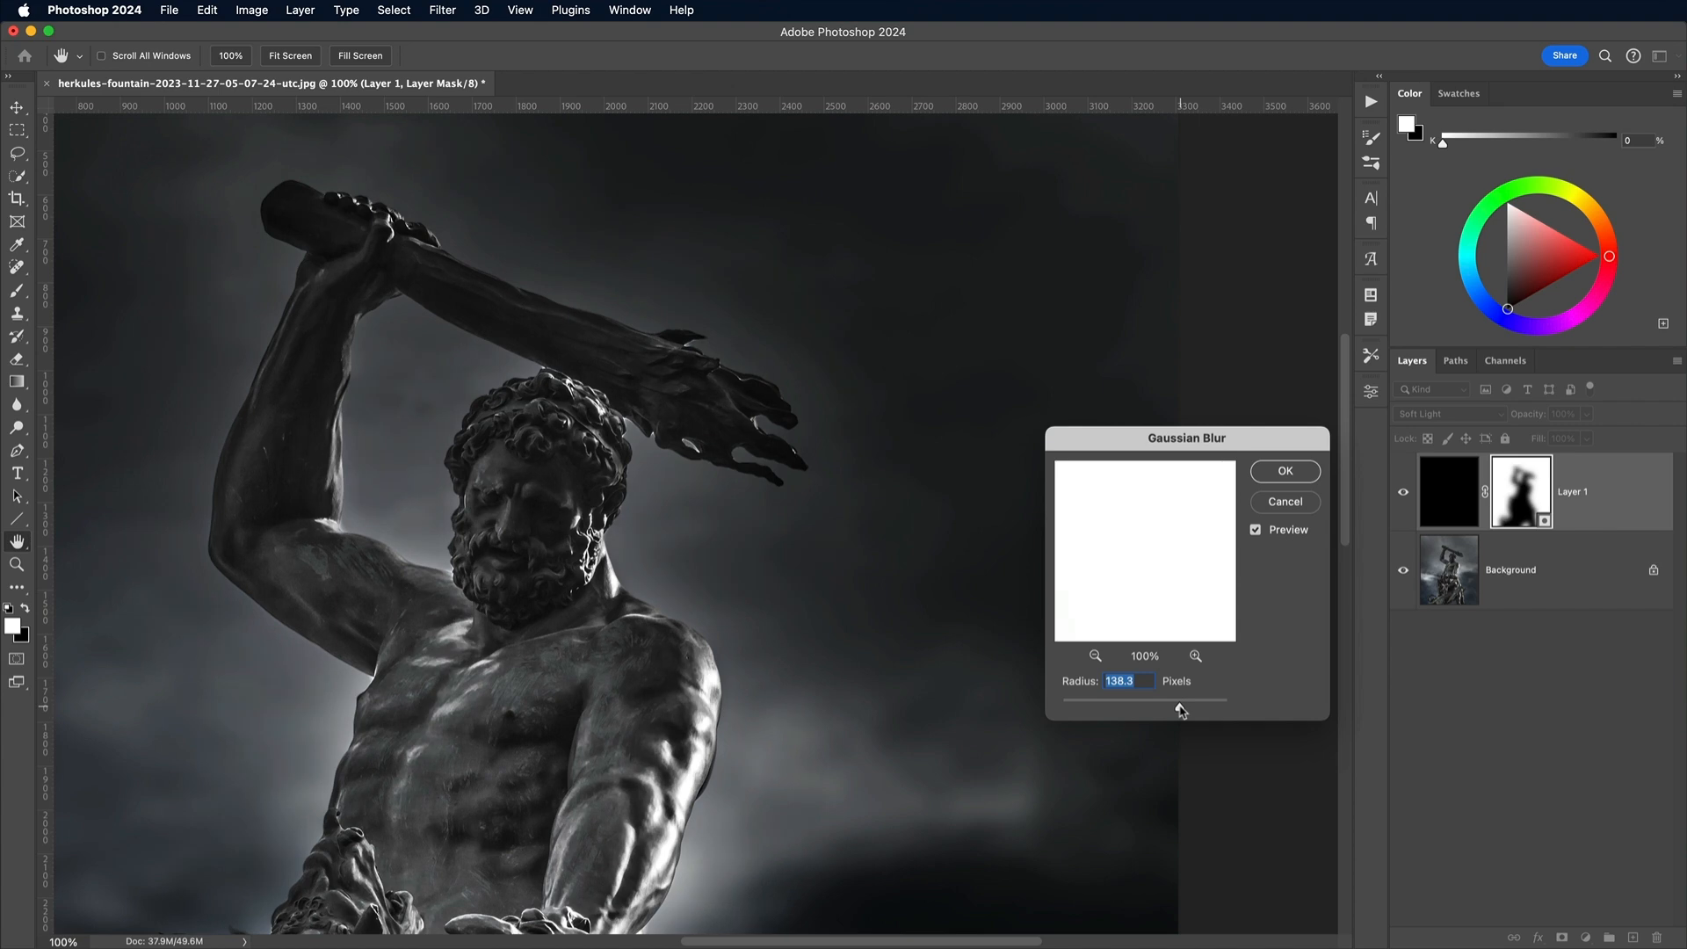
pyautogui.click(1277, 472)
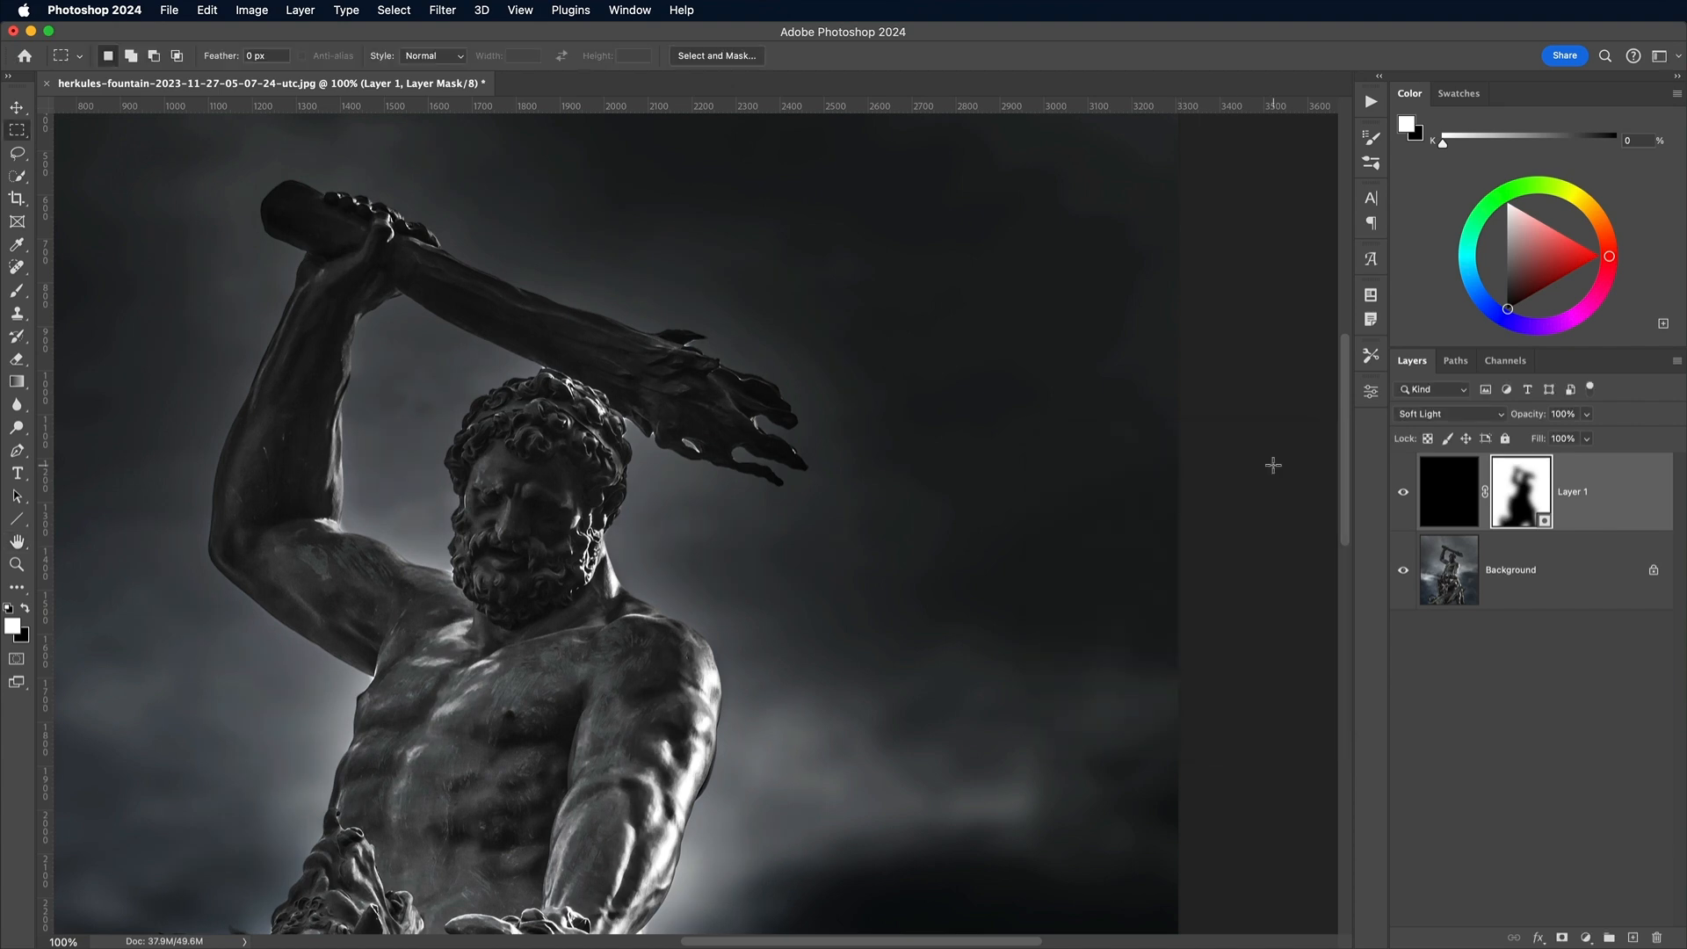
# Step: Outline a triangular selection across the statue's raised arm, head and chest with the Polygonal Lasso tool
pyautogui.press('super+minus')
pyautogui.press('super+0')
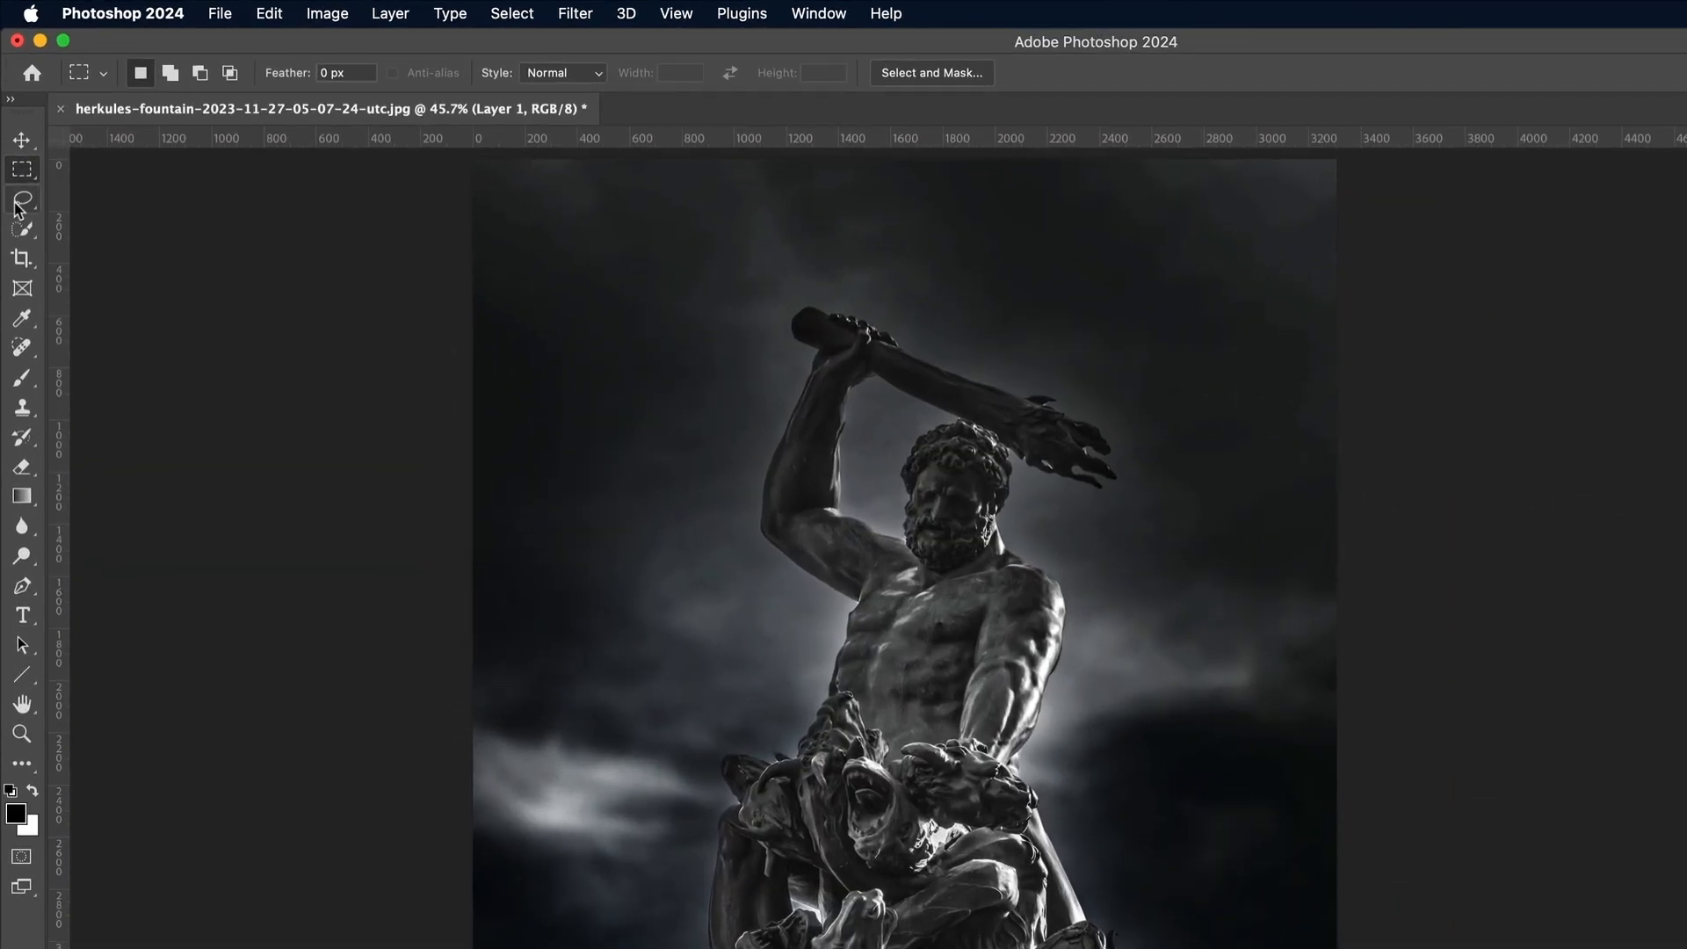
pyautogui.moveTo(19, 167); pyautogui.dragTo(69, 191)
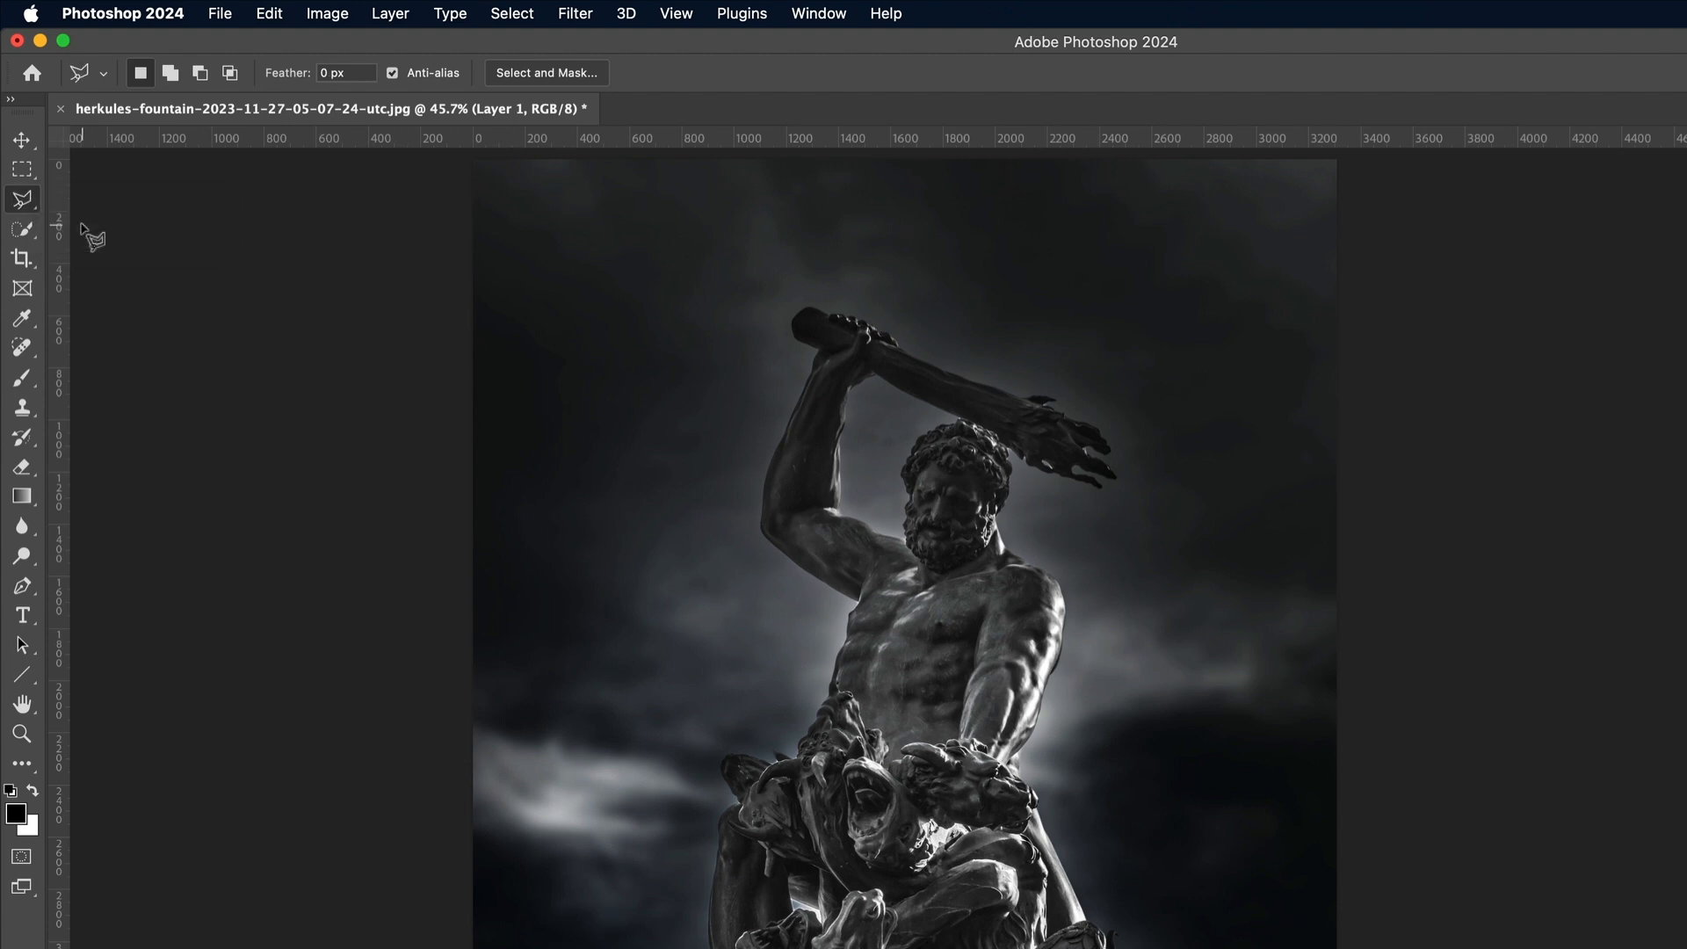
pyautogui.click(630, 580)
pyautogui.click(1159, 728)
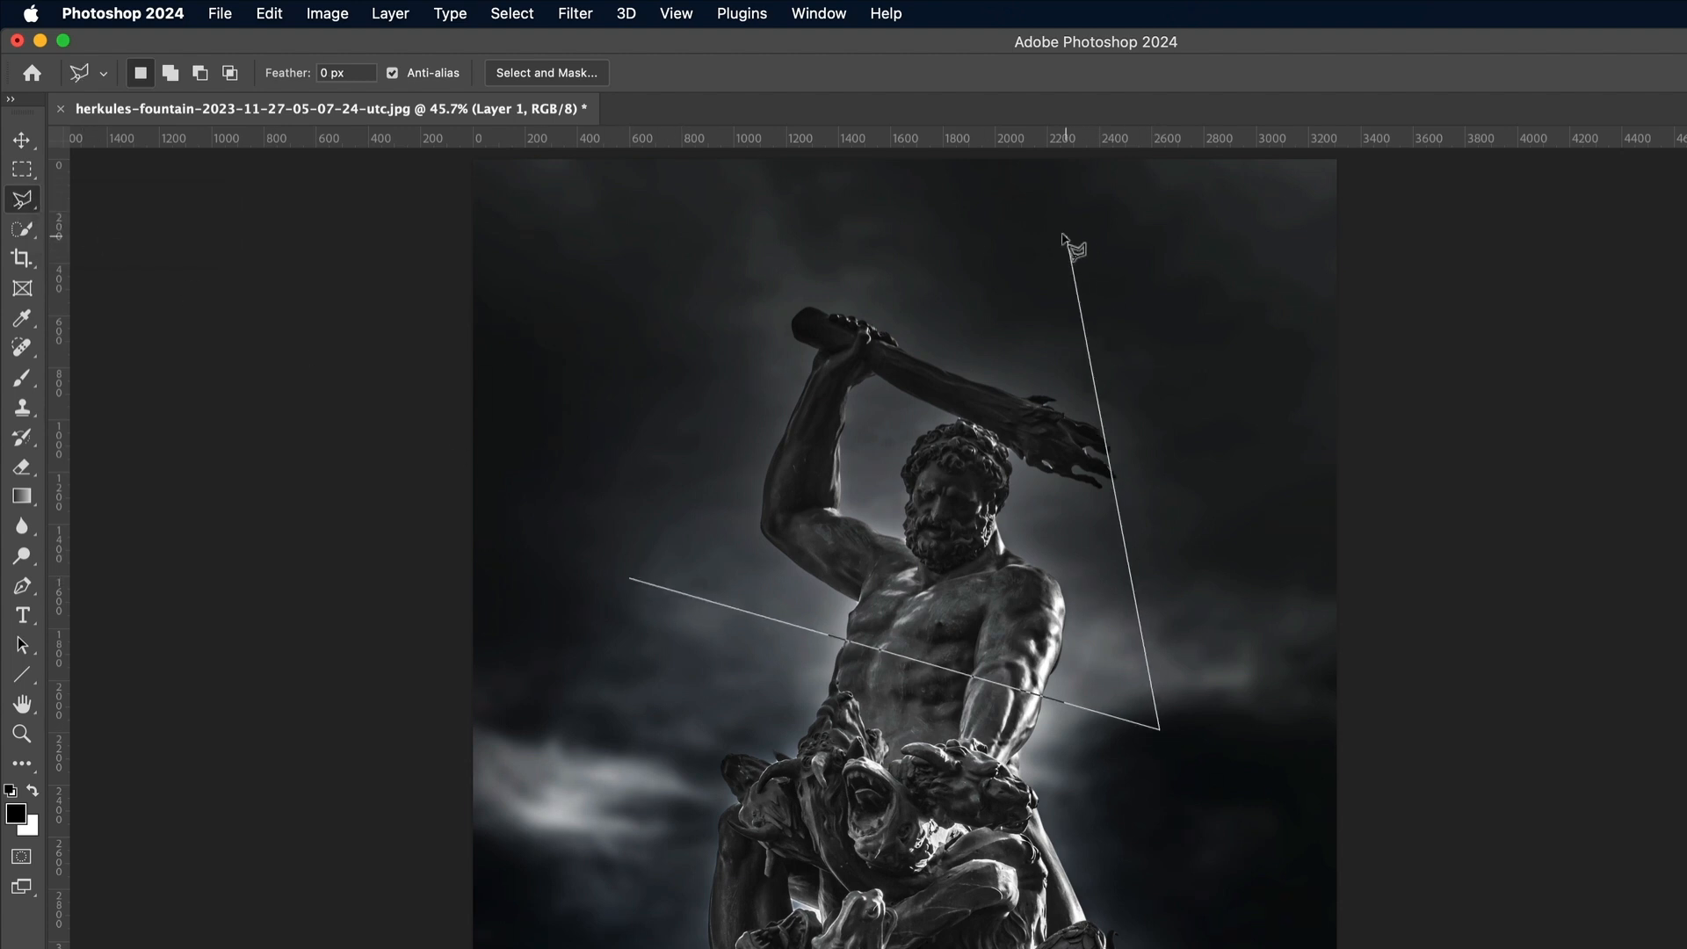
pyautogui.click(1017, 215)
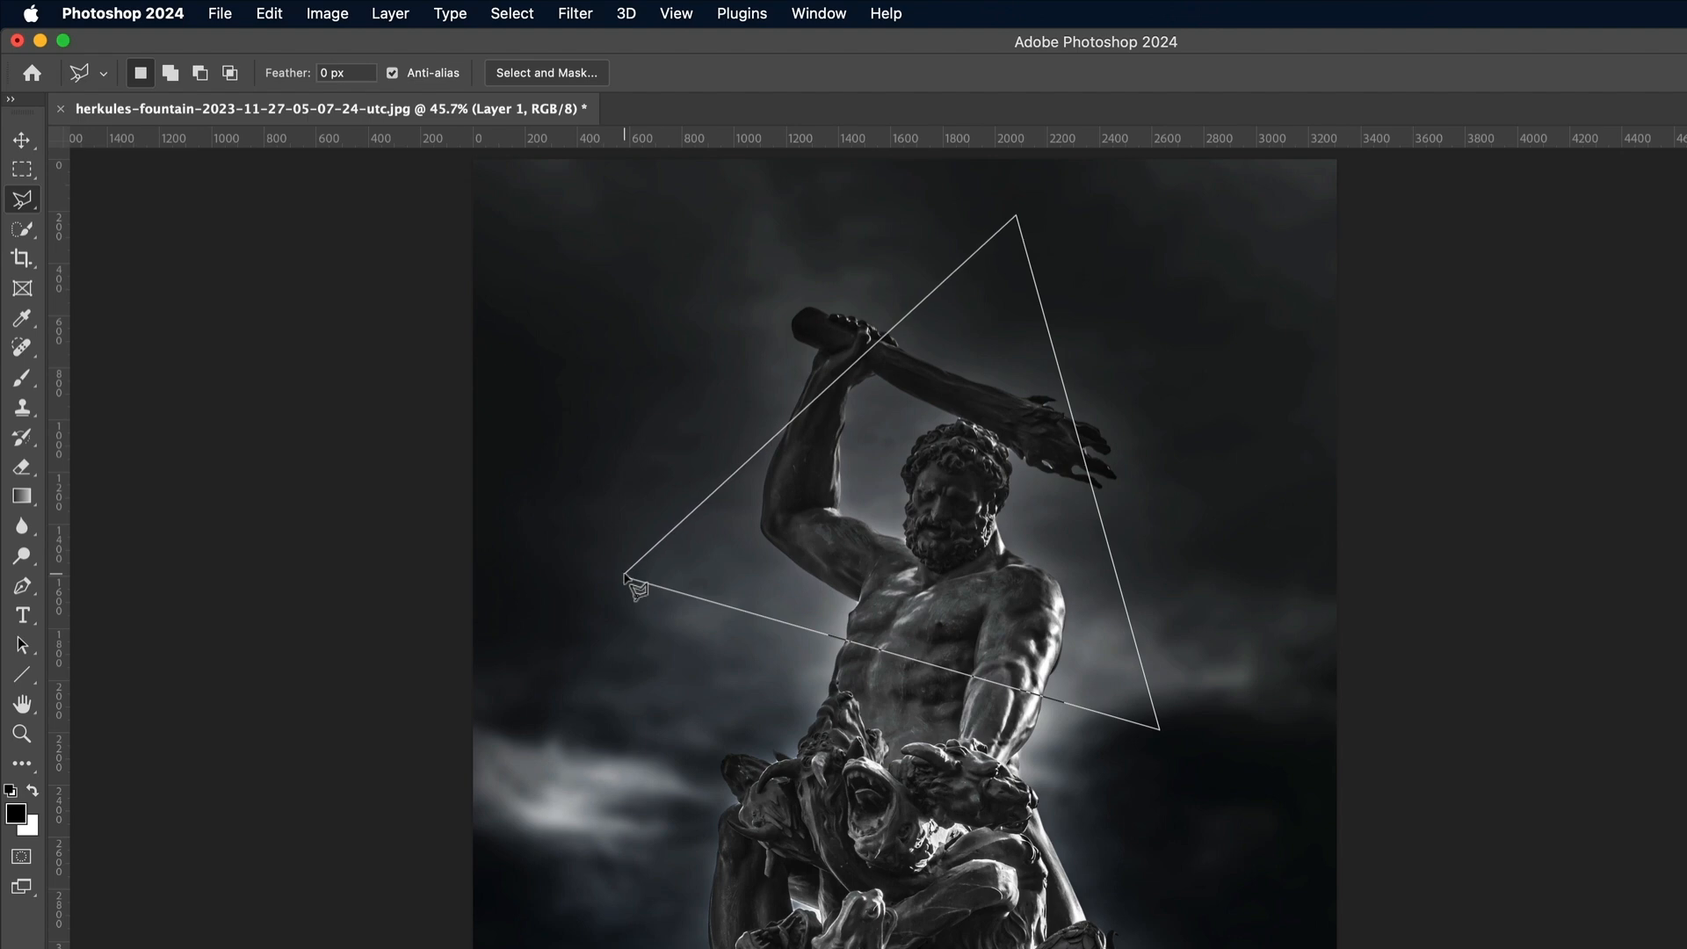
pyautogui.click(624, 578)
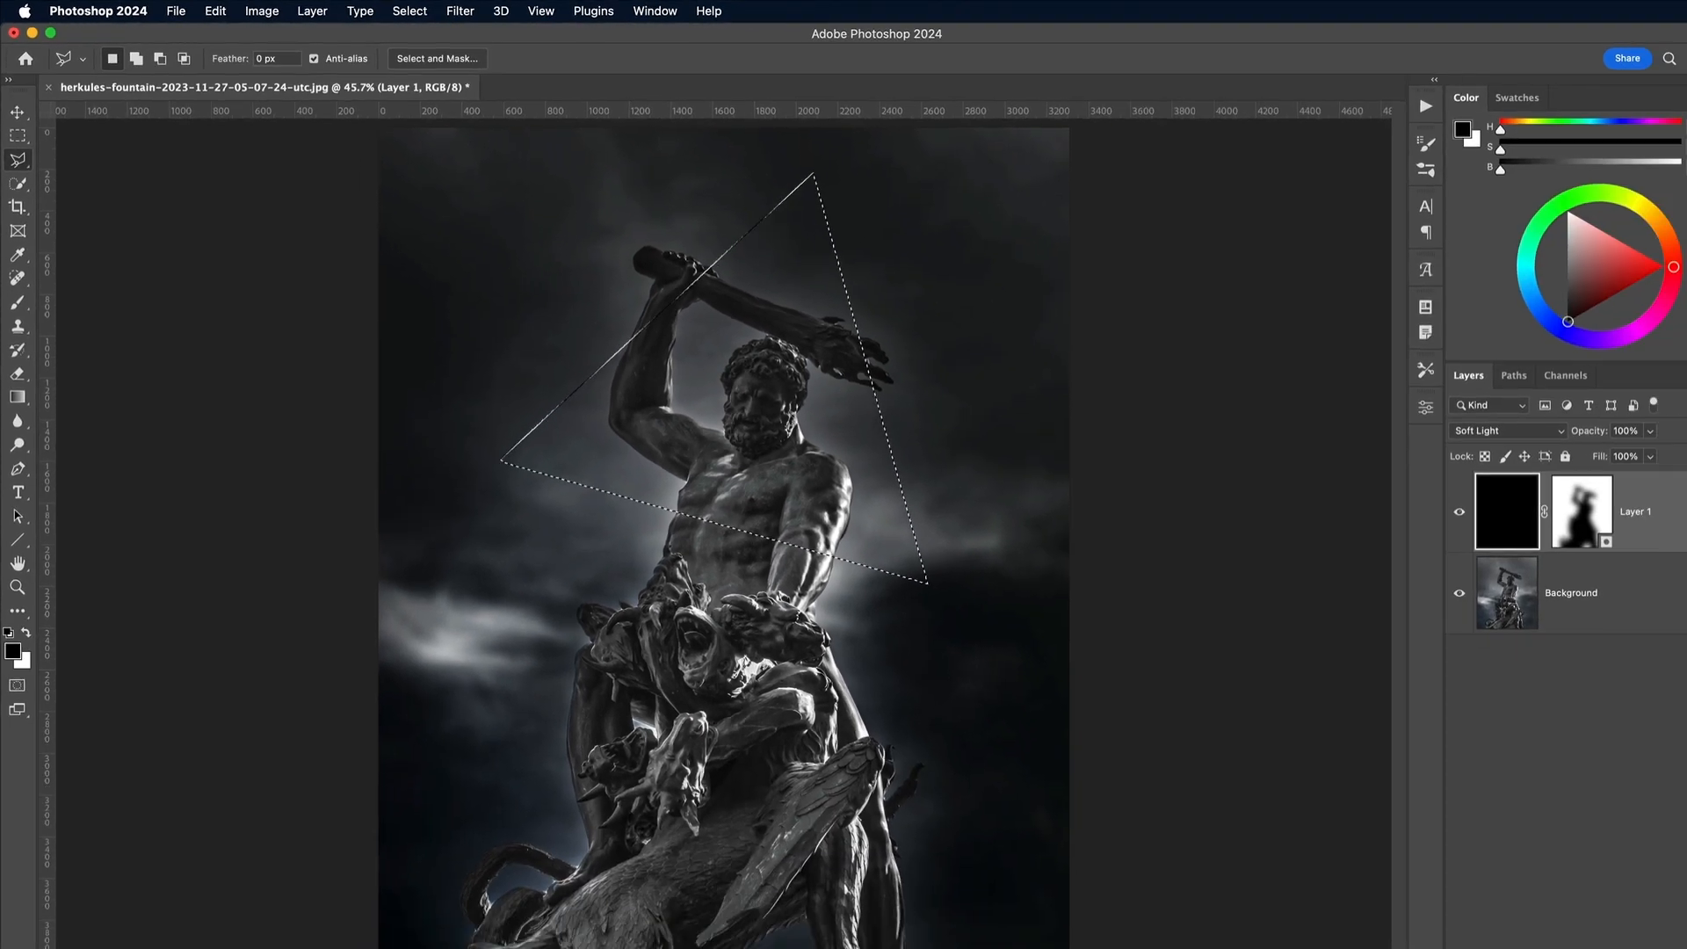
# Step: Add a new layer, stroke the triangular selection with a centered 20 px white (ffffff) line, and deselect
pyautogui.click(1634, 938)
pyautogui.rightClick(630, 335)
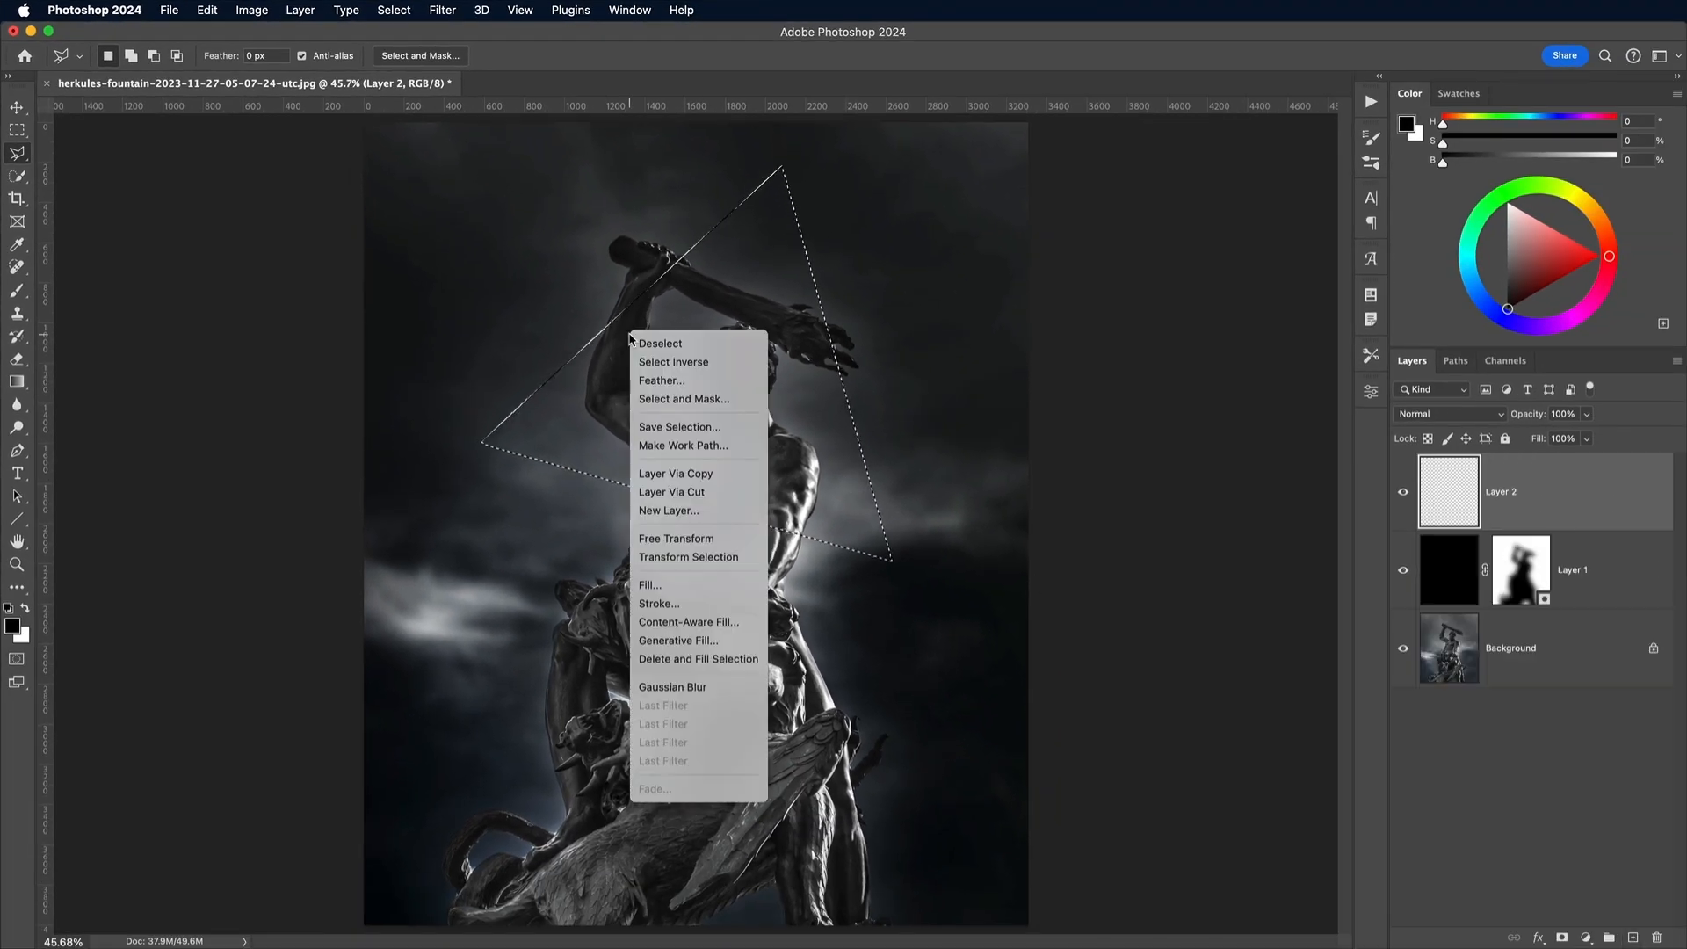
pyautogui.click(661, 604)
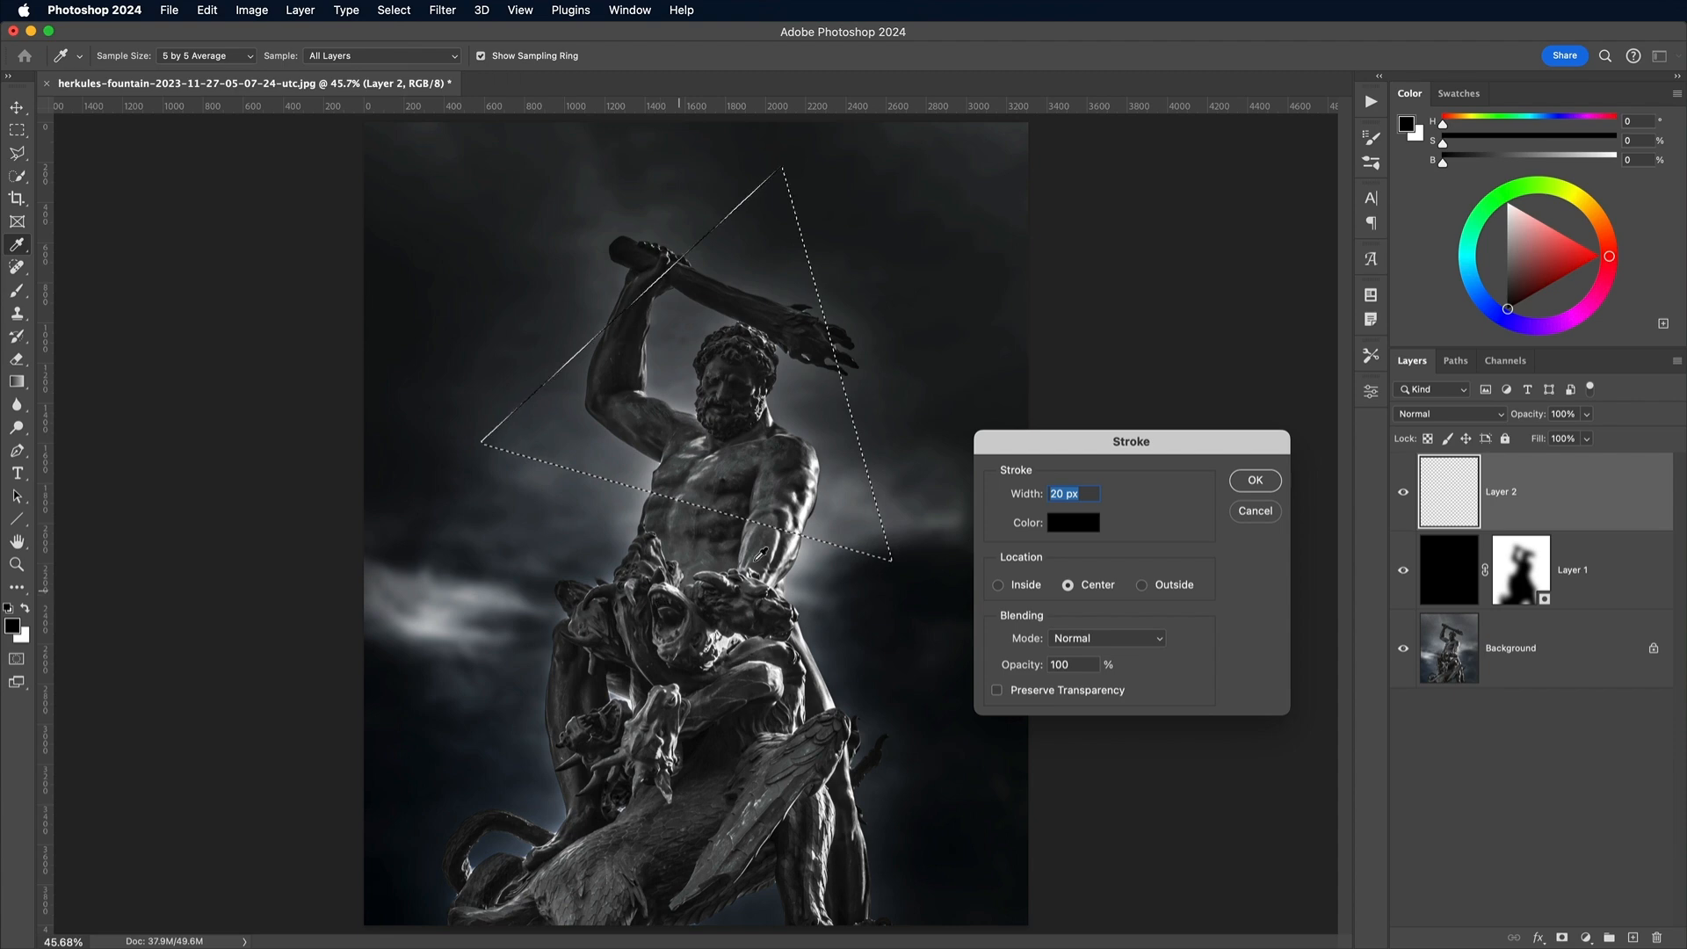
pyautogui.click(1069, 527)
pyautogui.write('ffffff')
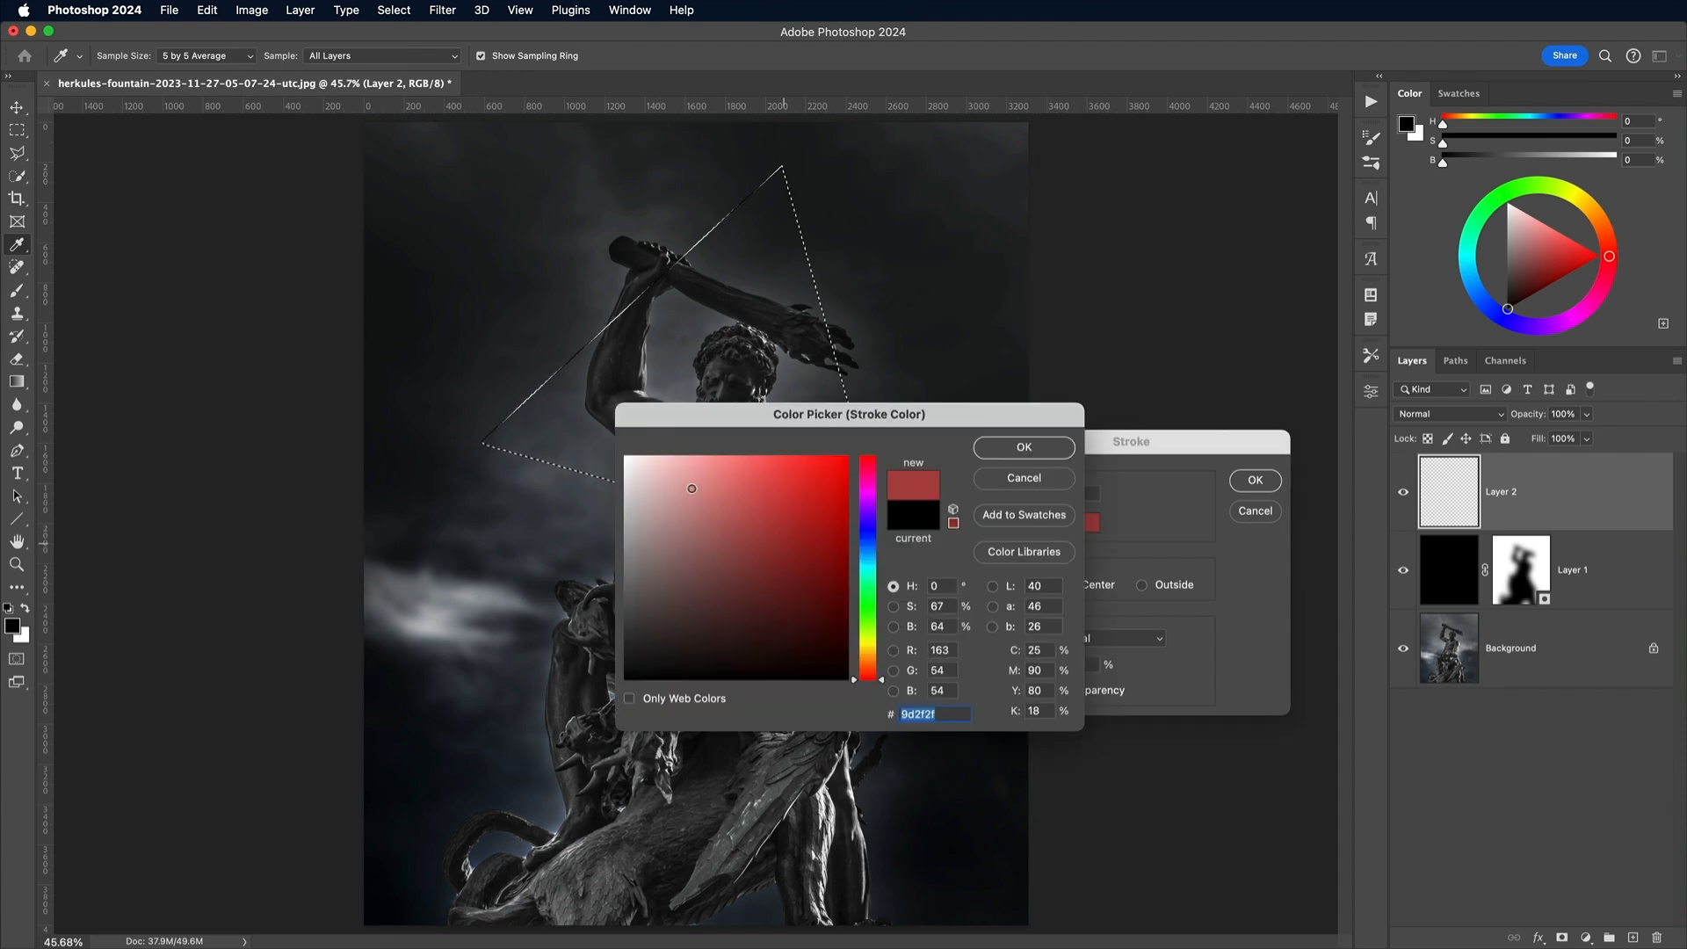
pyautogui.click(1053, 450)
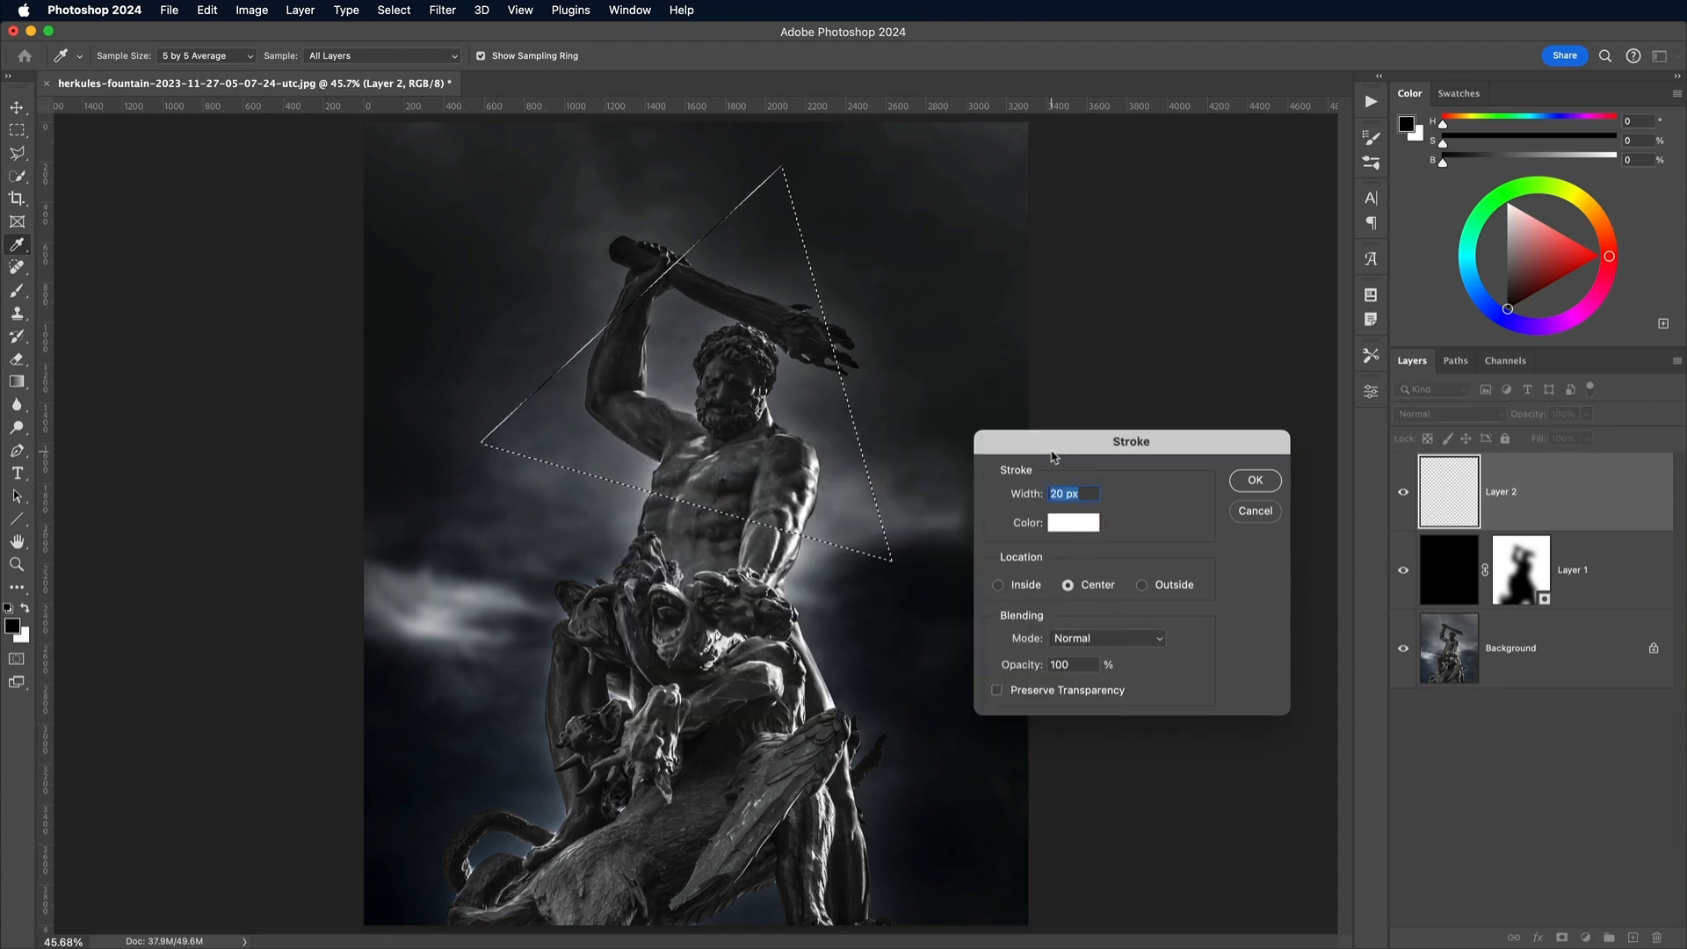
pyautogui.click(1257, 481)
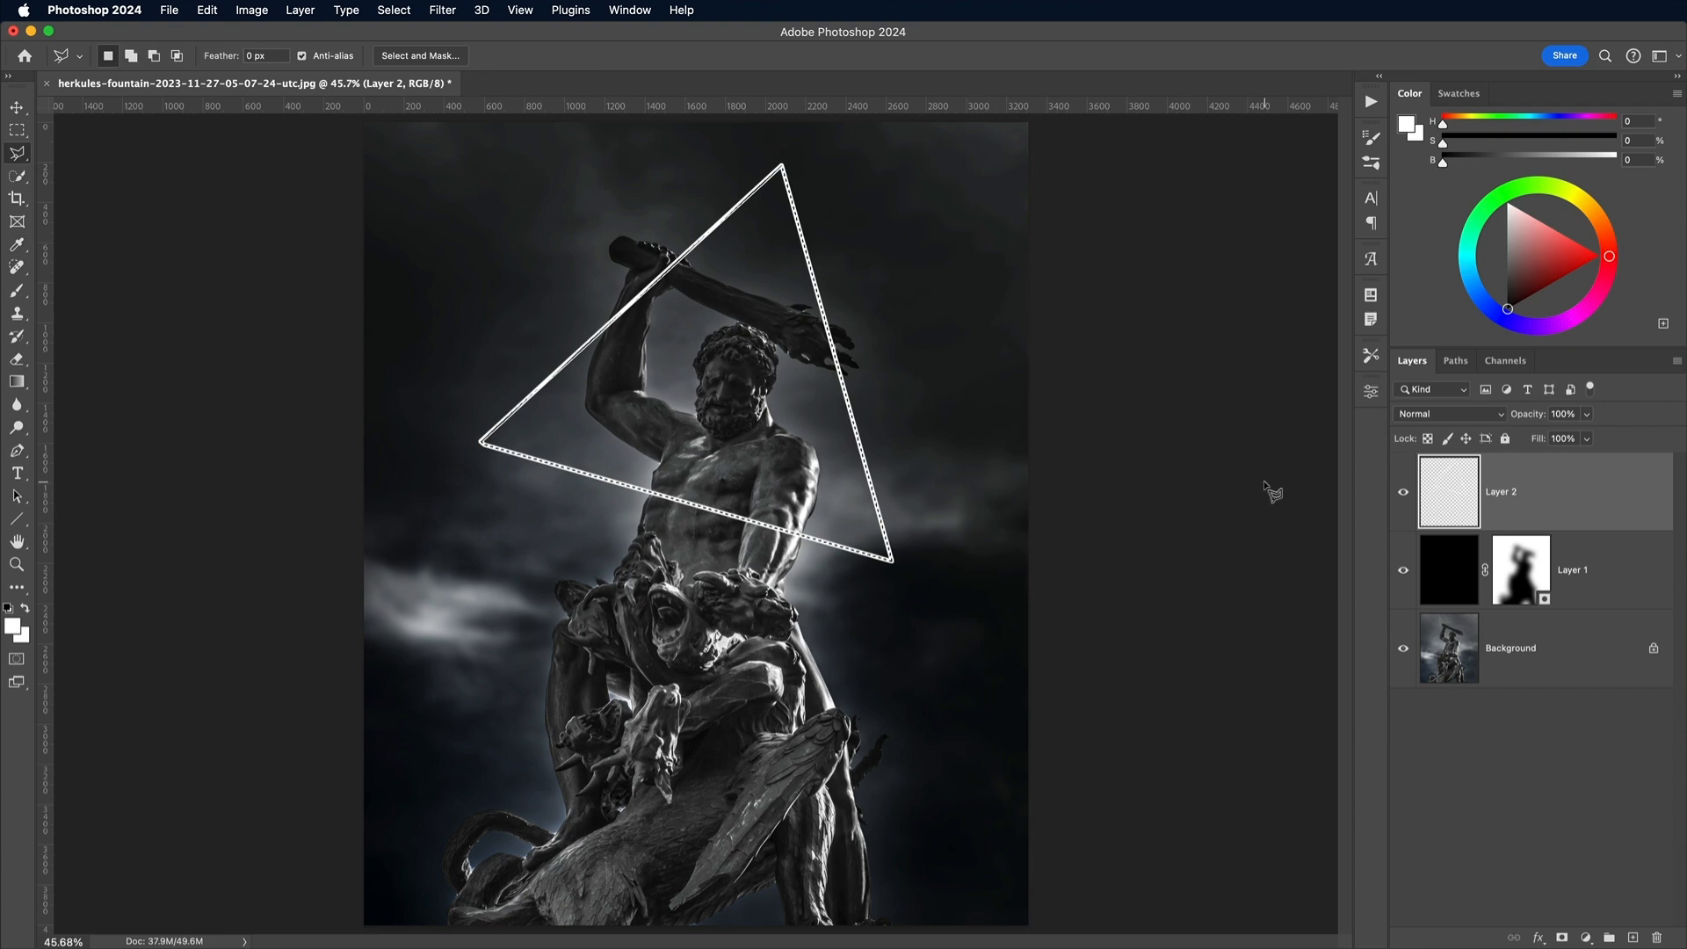
pyautogui.hotkey('ctrl', 'd')
# Step: Add a Color Overlay in bright cyan (00deff) to the layer style of the triangle on Layer 2
pyautogui.press('l')
pyautogui.press('super+equal')
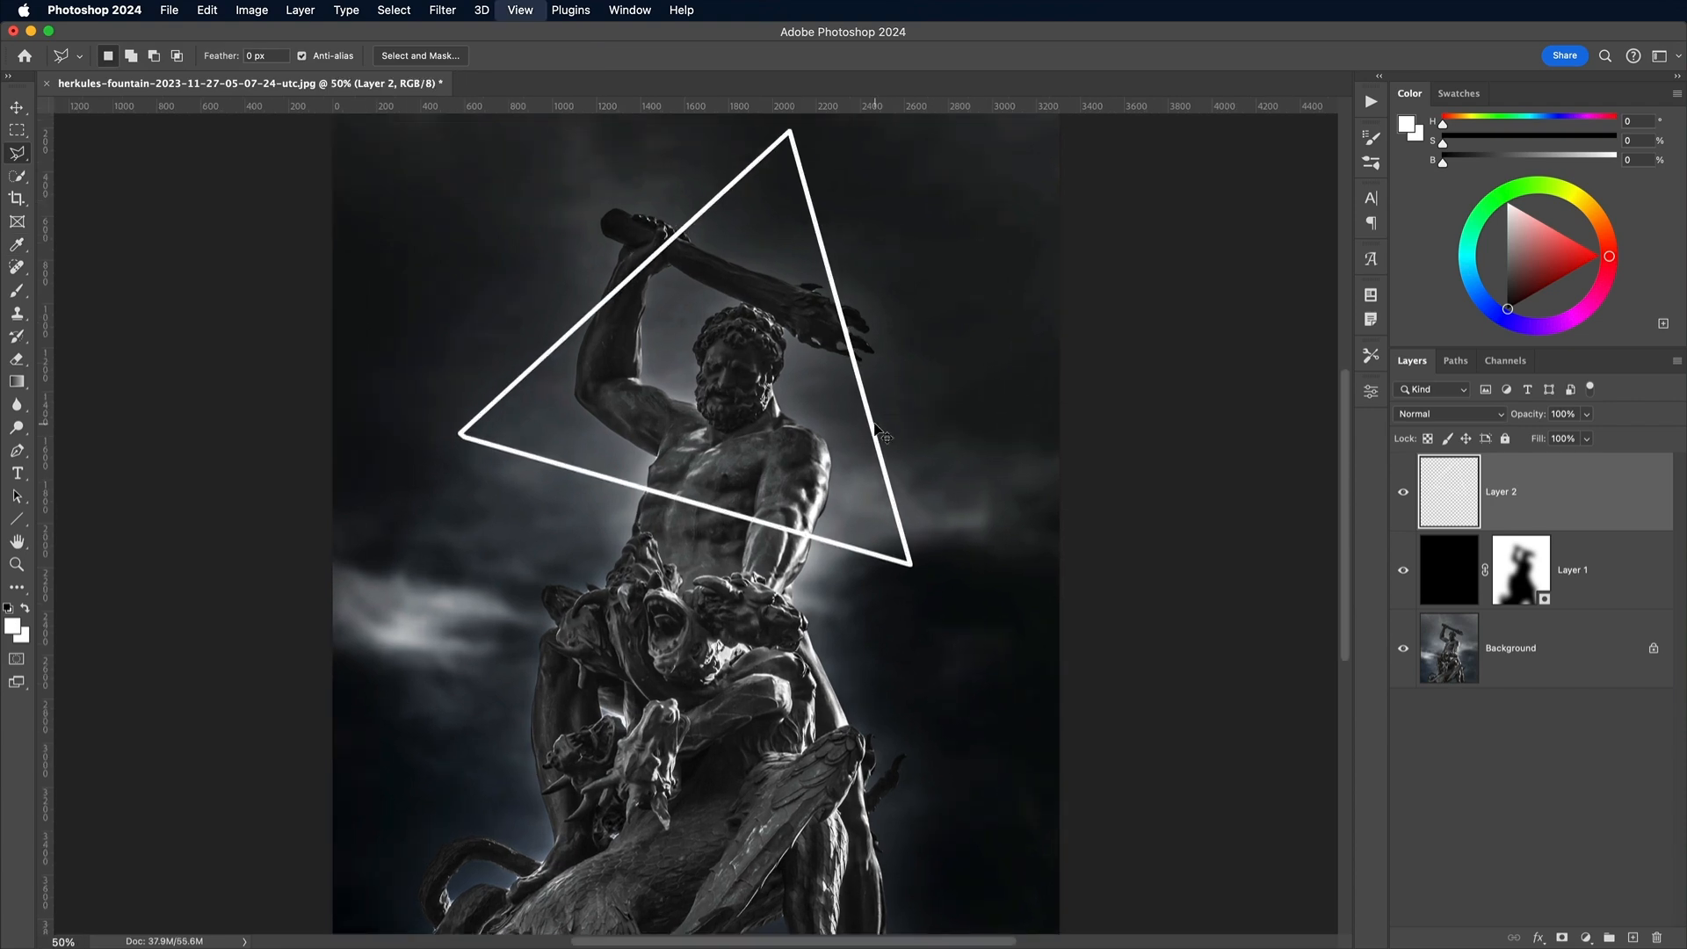
pyautogui.press('super+equal')
pyautogui.scroll(5, 876, 429)
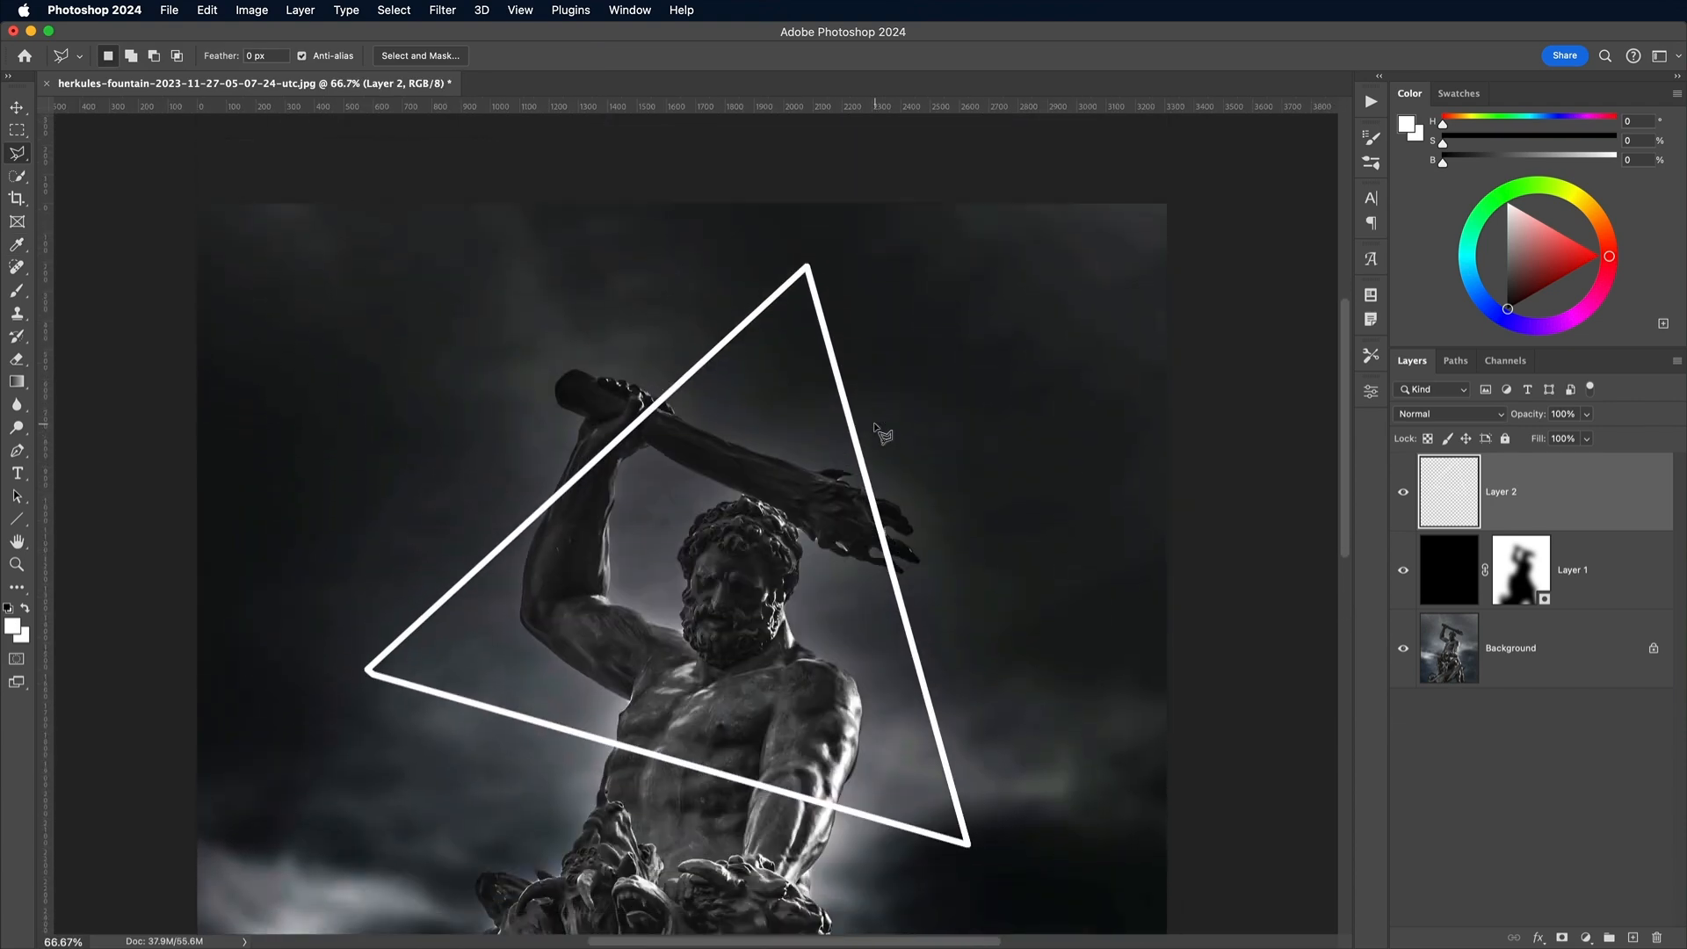
pyautogui.doubleClick(1573, 489)
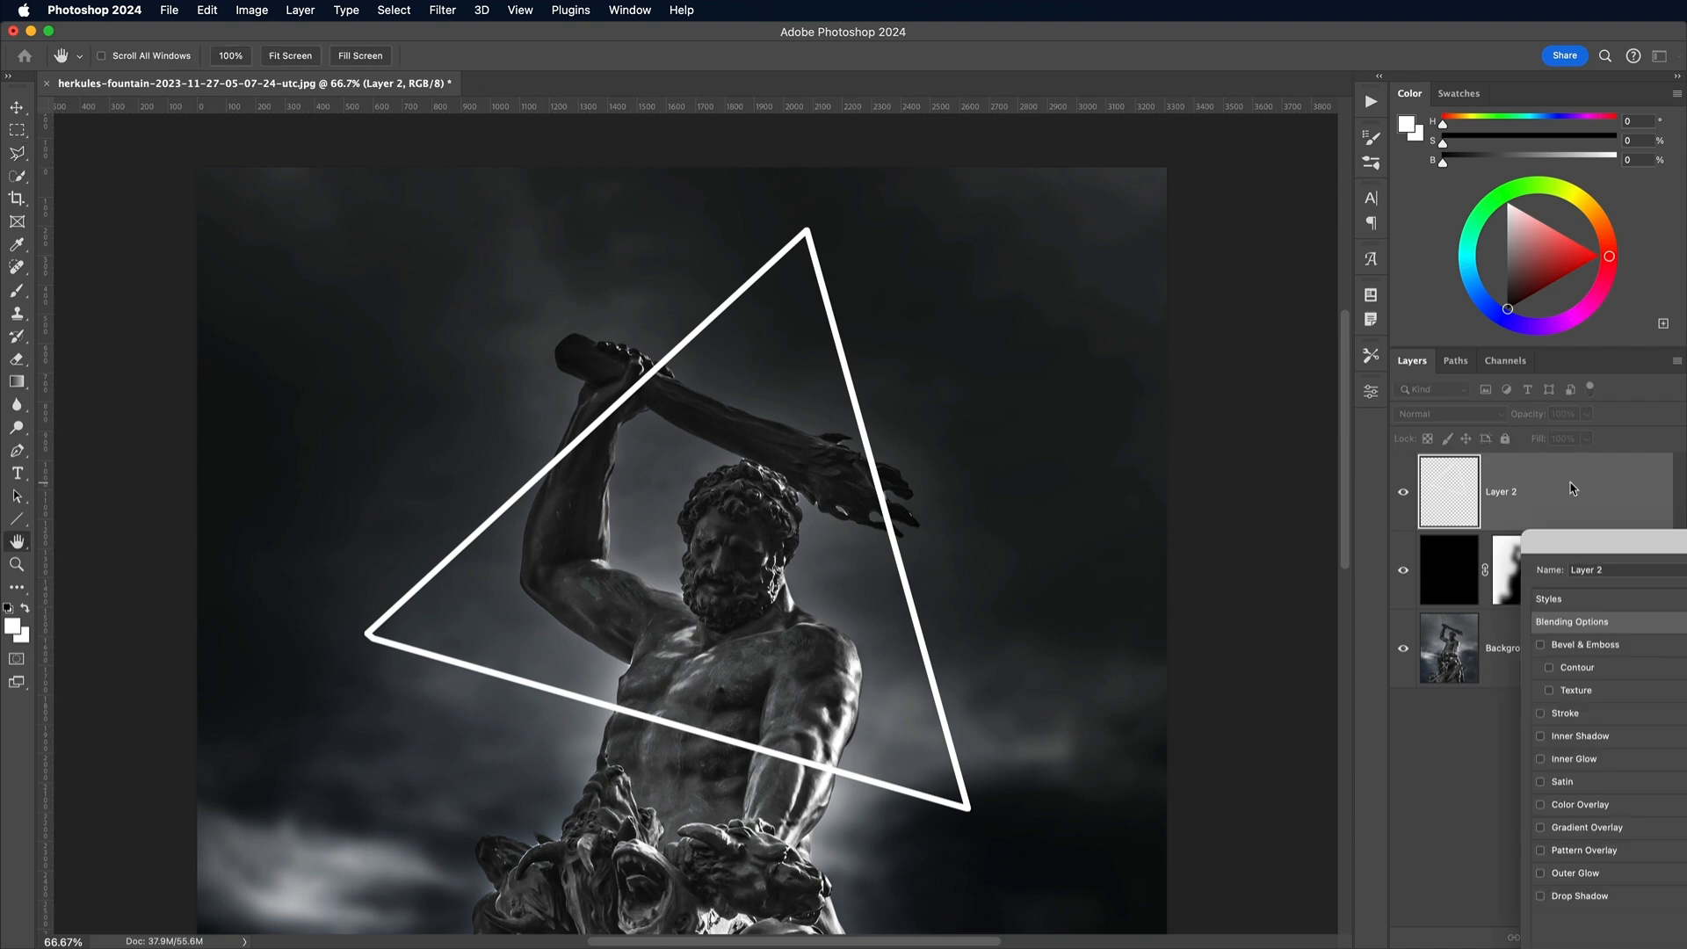
pyautogui.moveTo(1632, 531); pyautogui.dragTo(1066, 362)
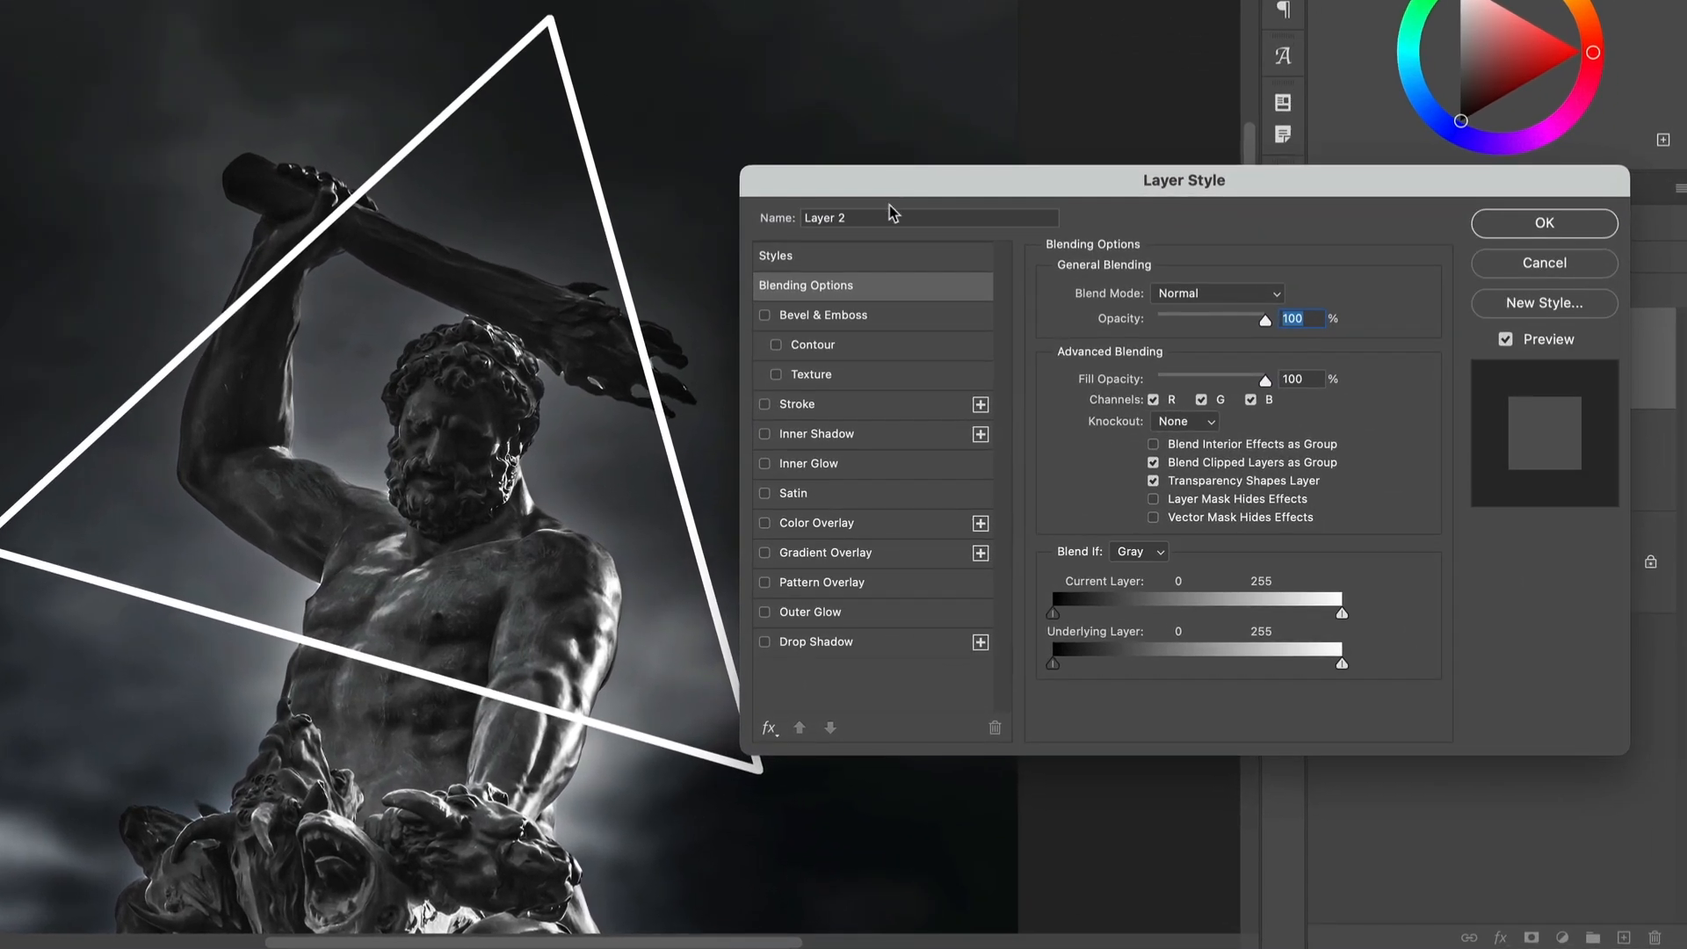
pyautogui.click(831, 525)
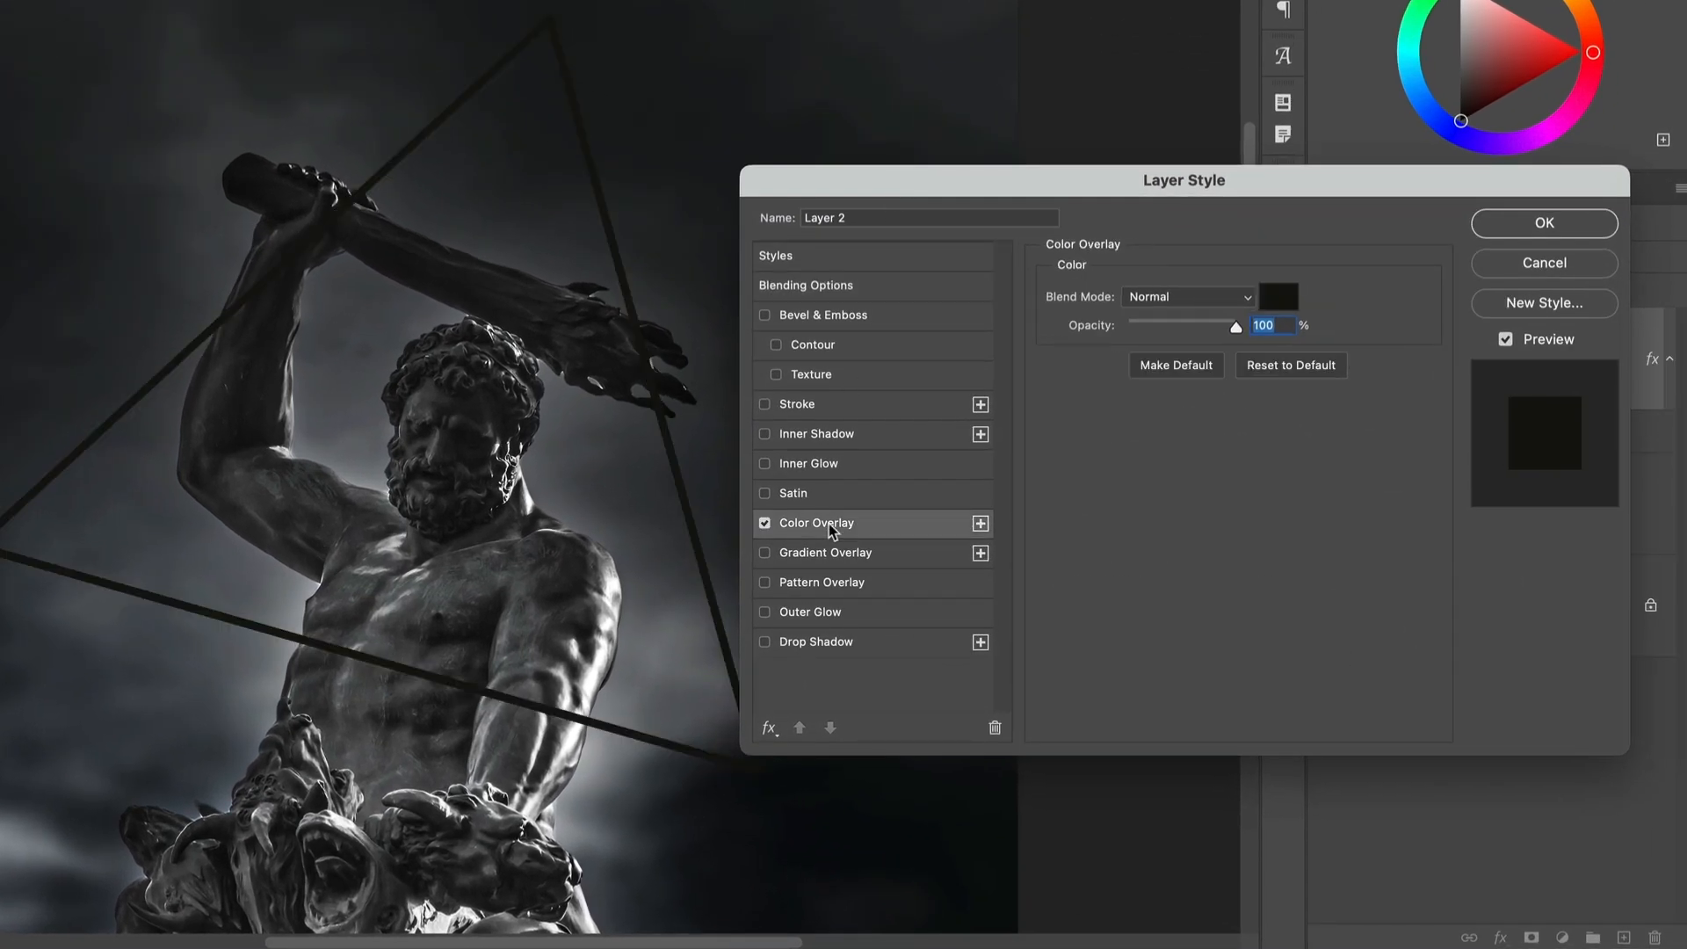
pyautogui.click(1284, 304)
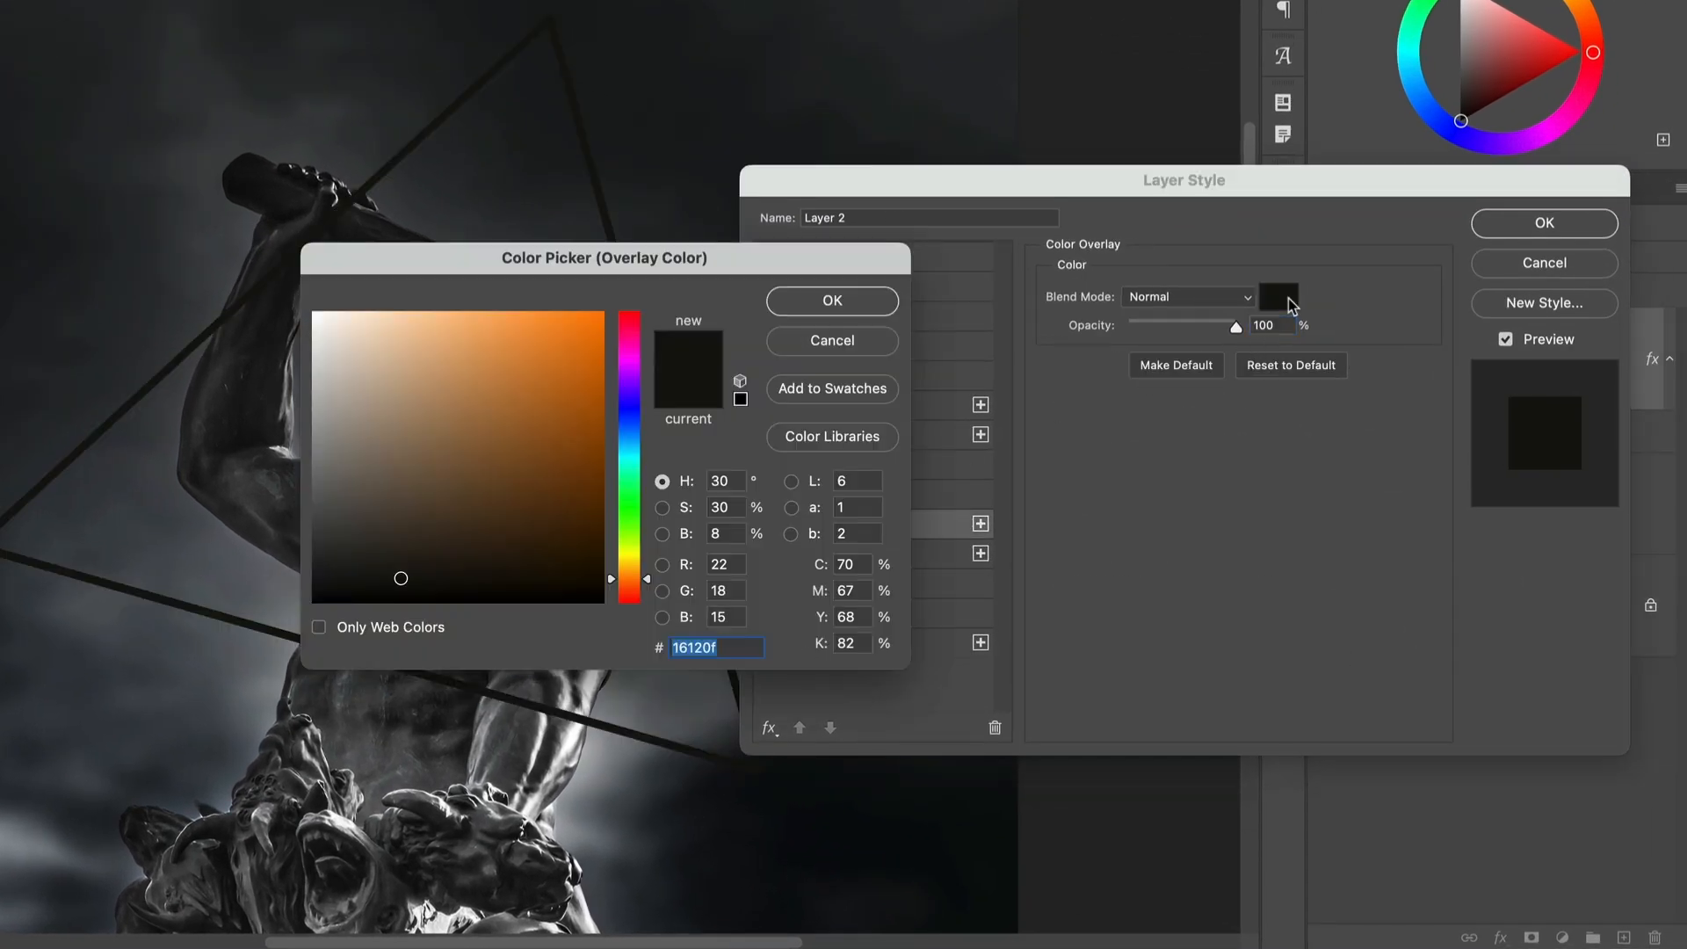
pyautogui.click(630, 451)
pyautogui.moveTo(557, 384); pyautogui.dragTo(606, 309)
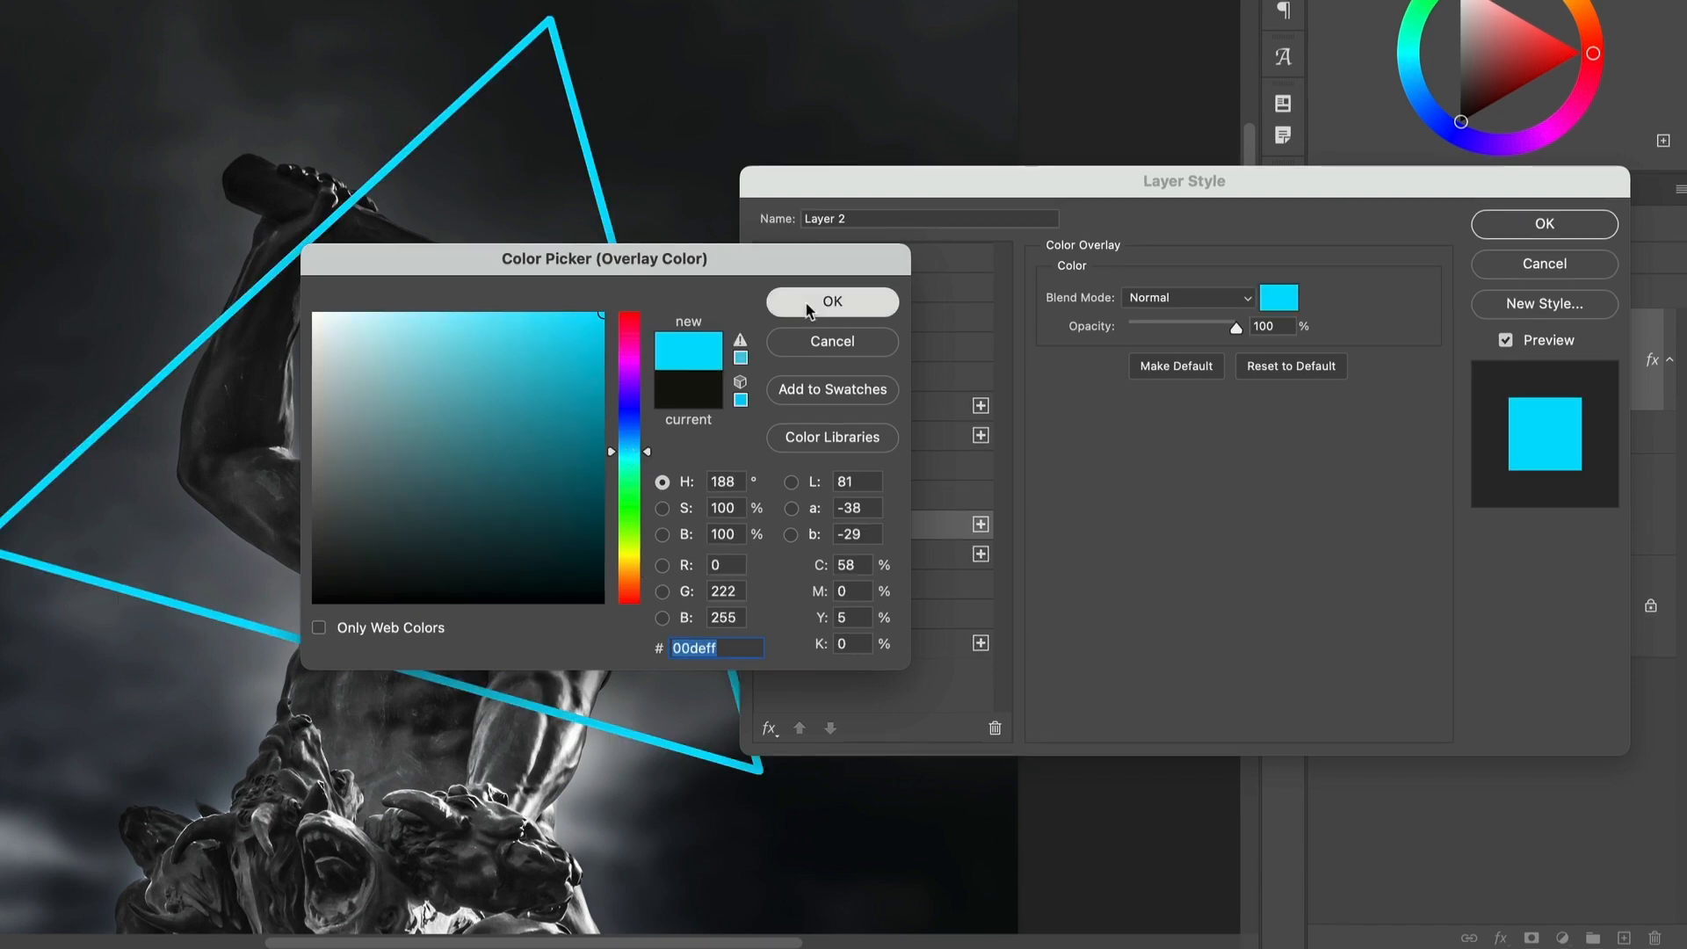
pyautogui.click(809, 304)
# Step: Add a white Inner Glow in Screen mode, with Center as source, Choke 0% and Size 5 px
pyautogui.click(814, 465)
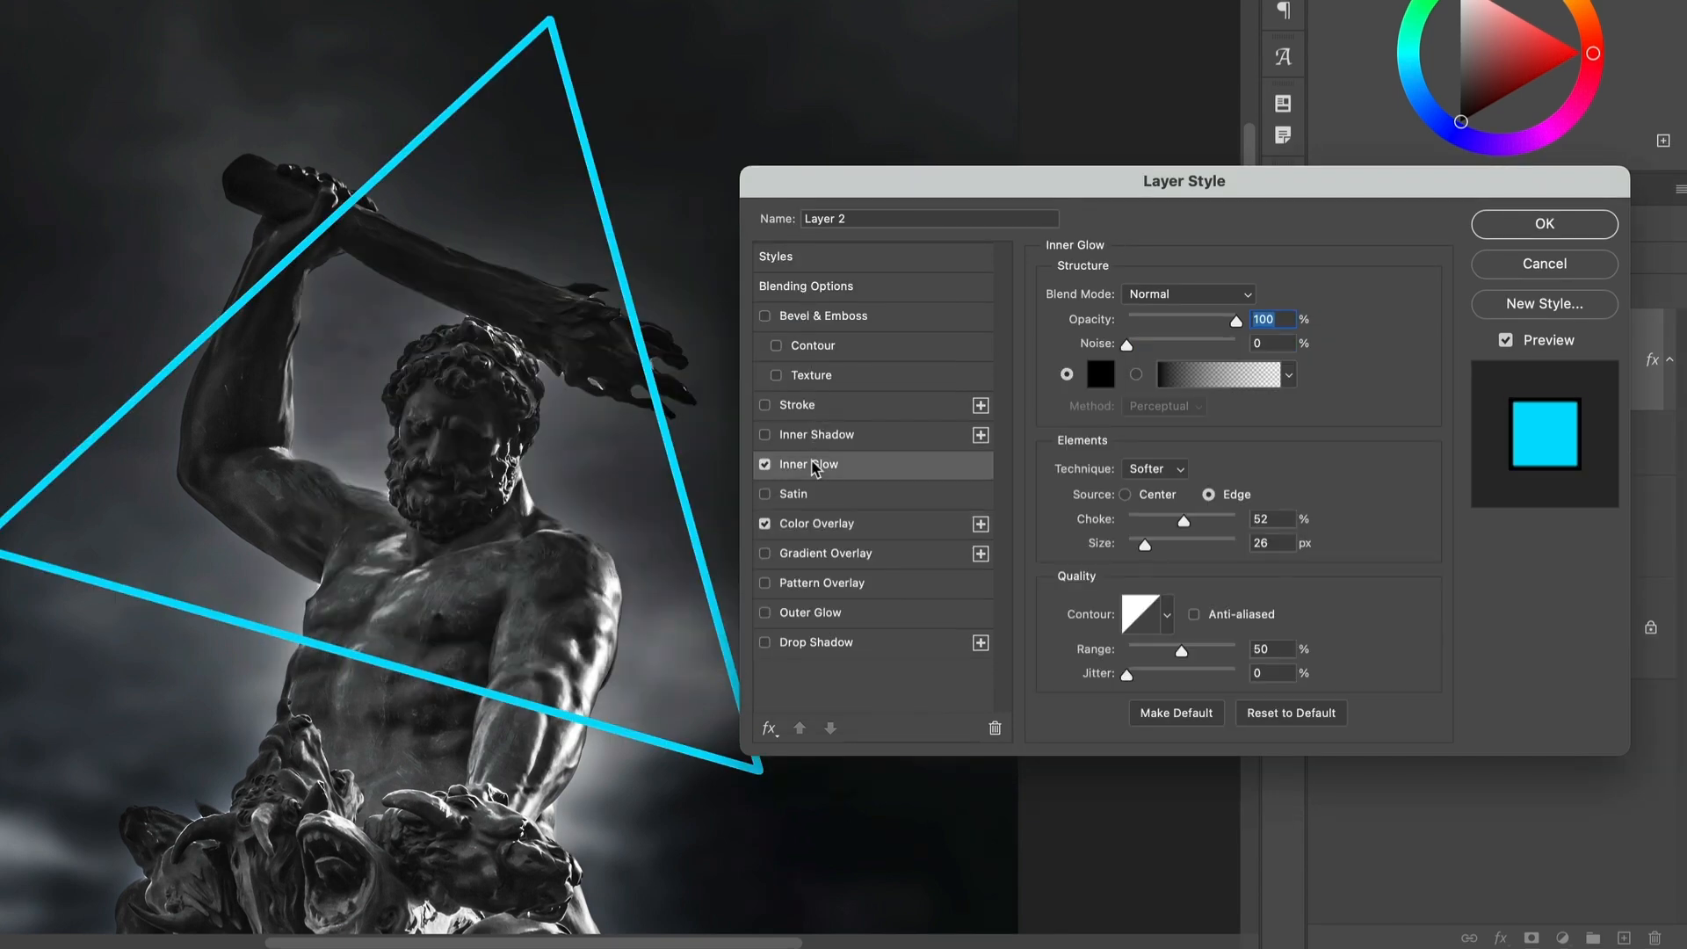
pyautogui.scroll(5, 665, 376)
pyautogui.moveTo(665, 376); pyautogui.dragTo(201, 266)
pyautogui.click(1100, 376)
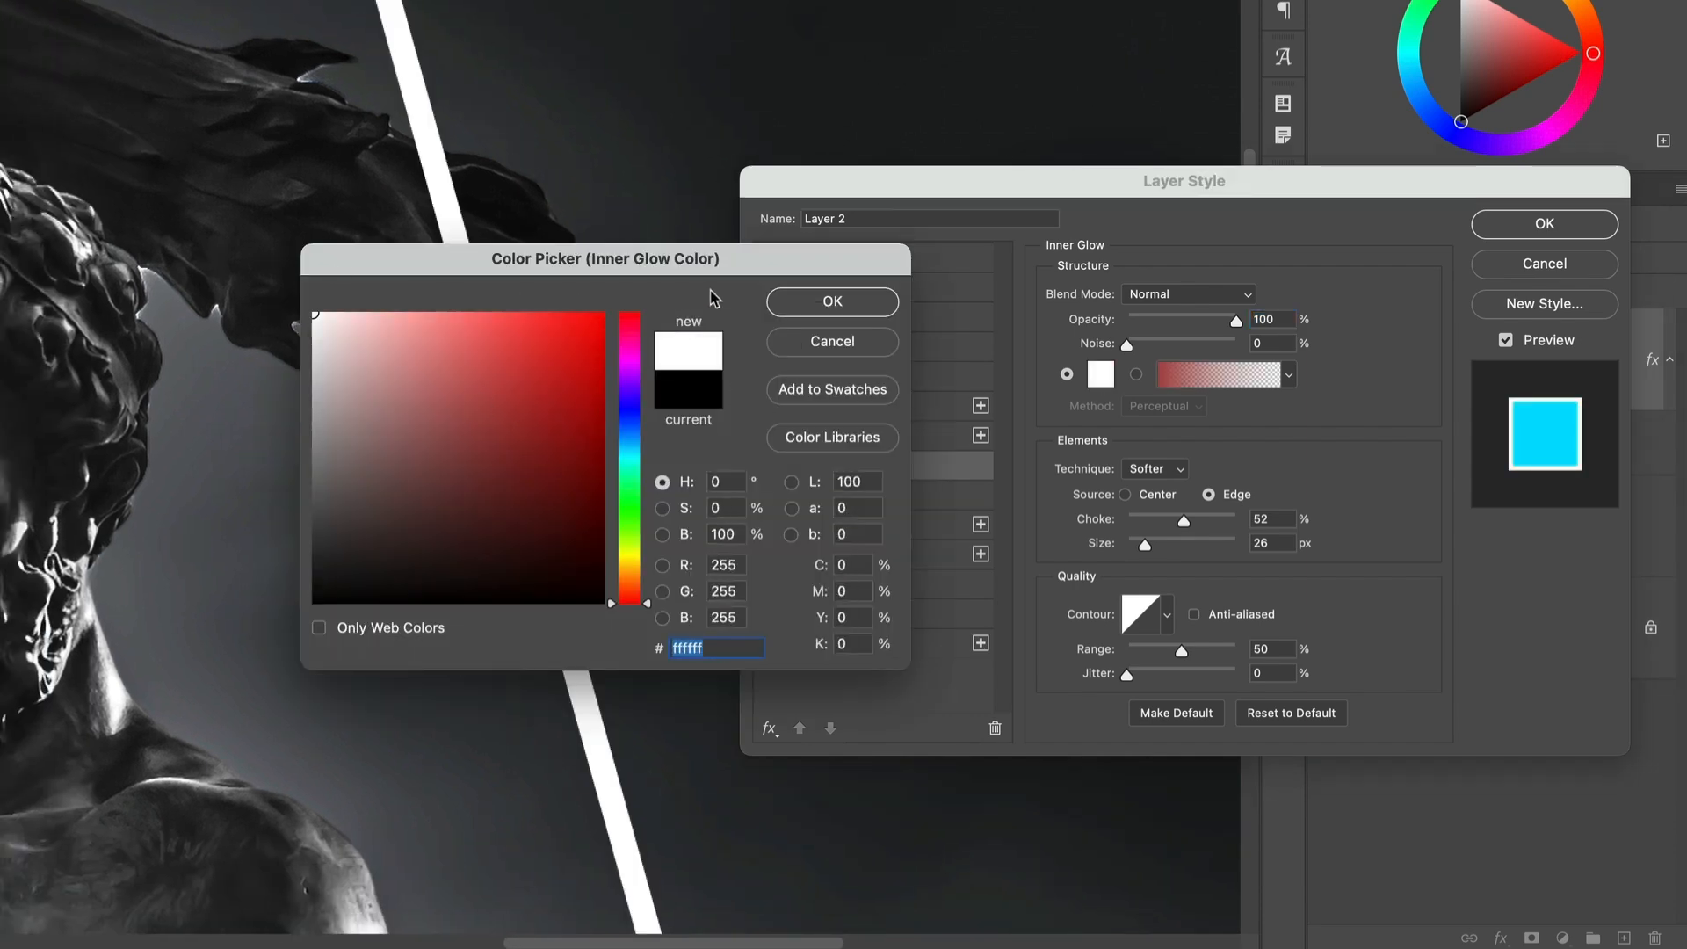
pyautogui.click(810, 303)
pyautogui.click(1163, 297)
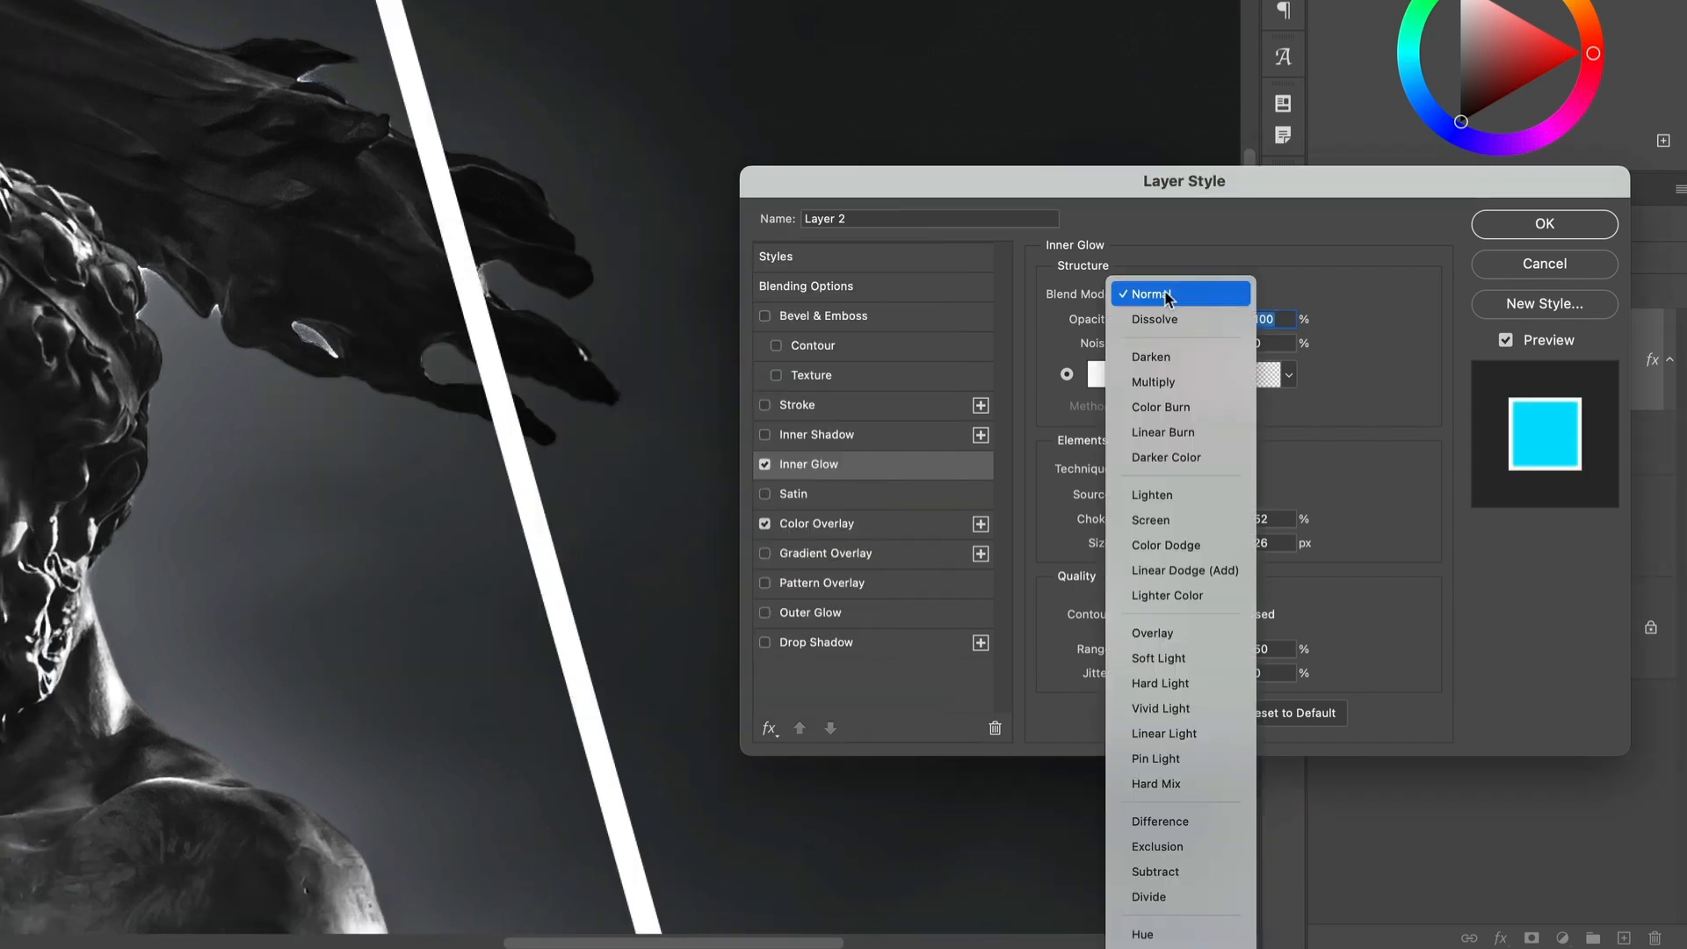
pyautogui.click(1181, 519)
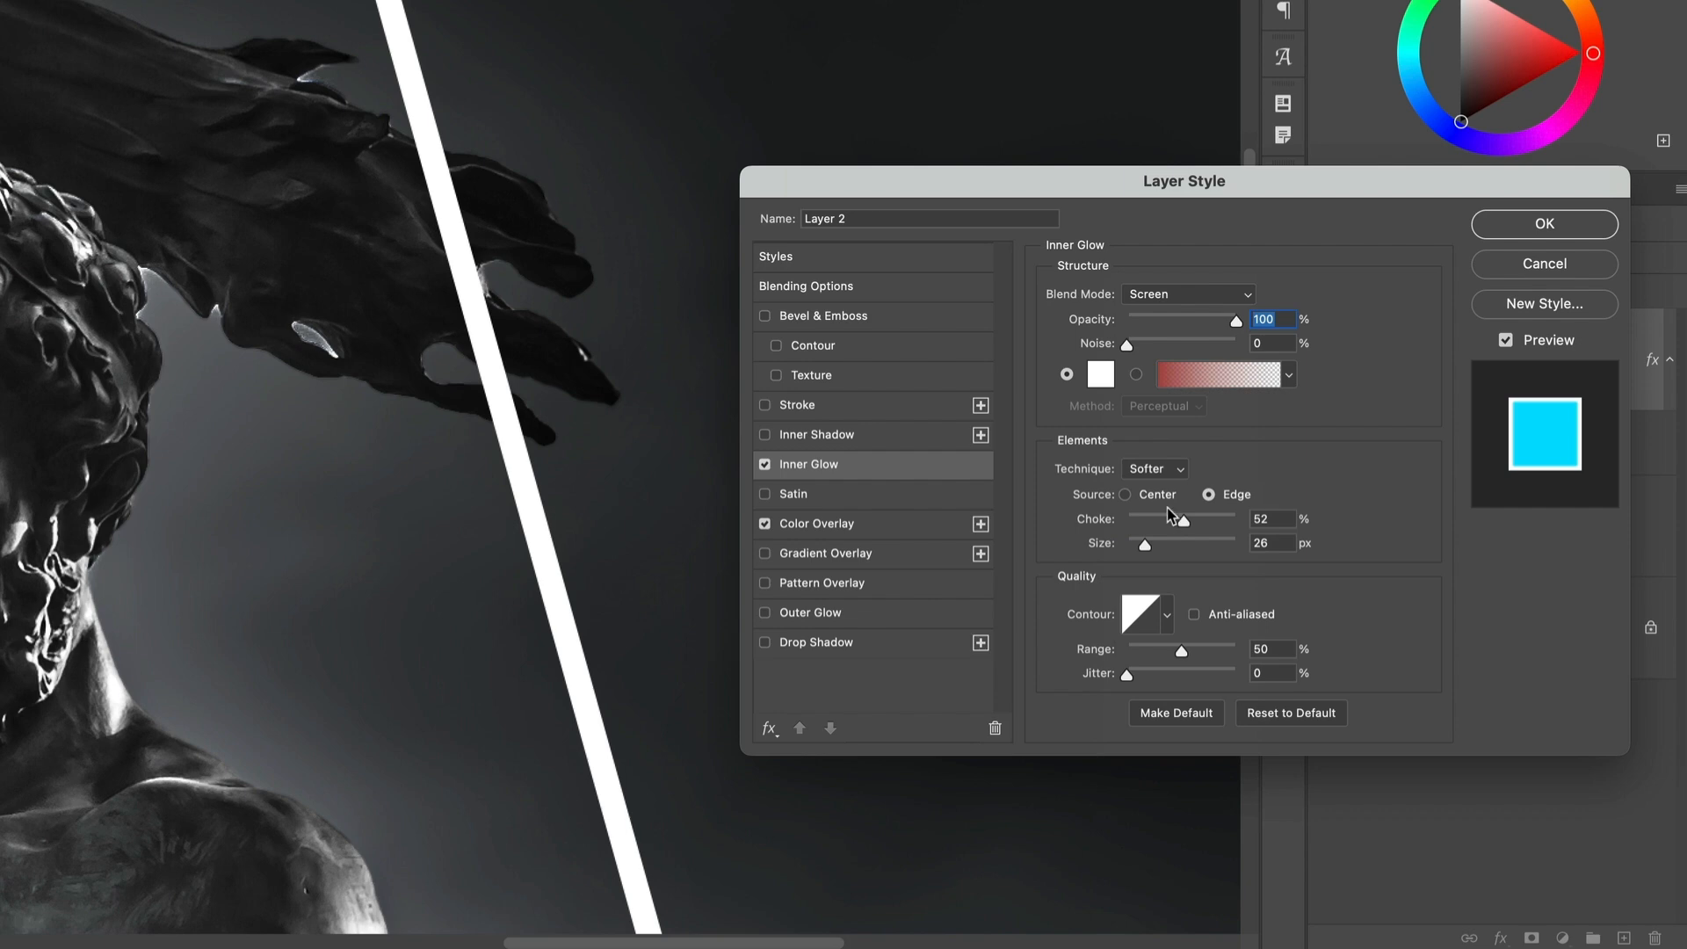
pyautogui.click(1148, 498)
pyautogui.moveTo(1183, 520); pyautogui.dragTo(1133, 548)
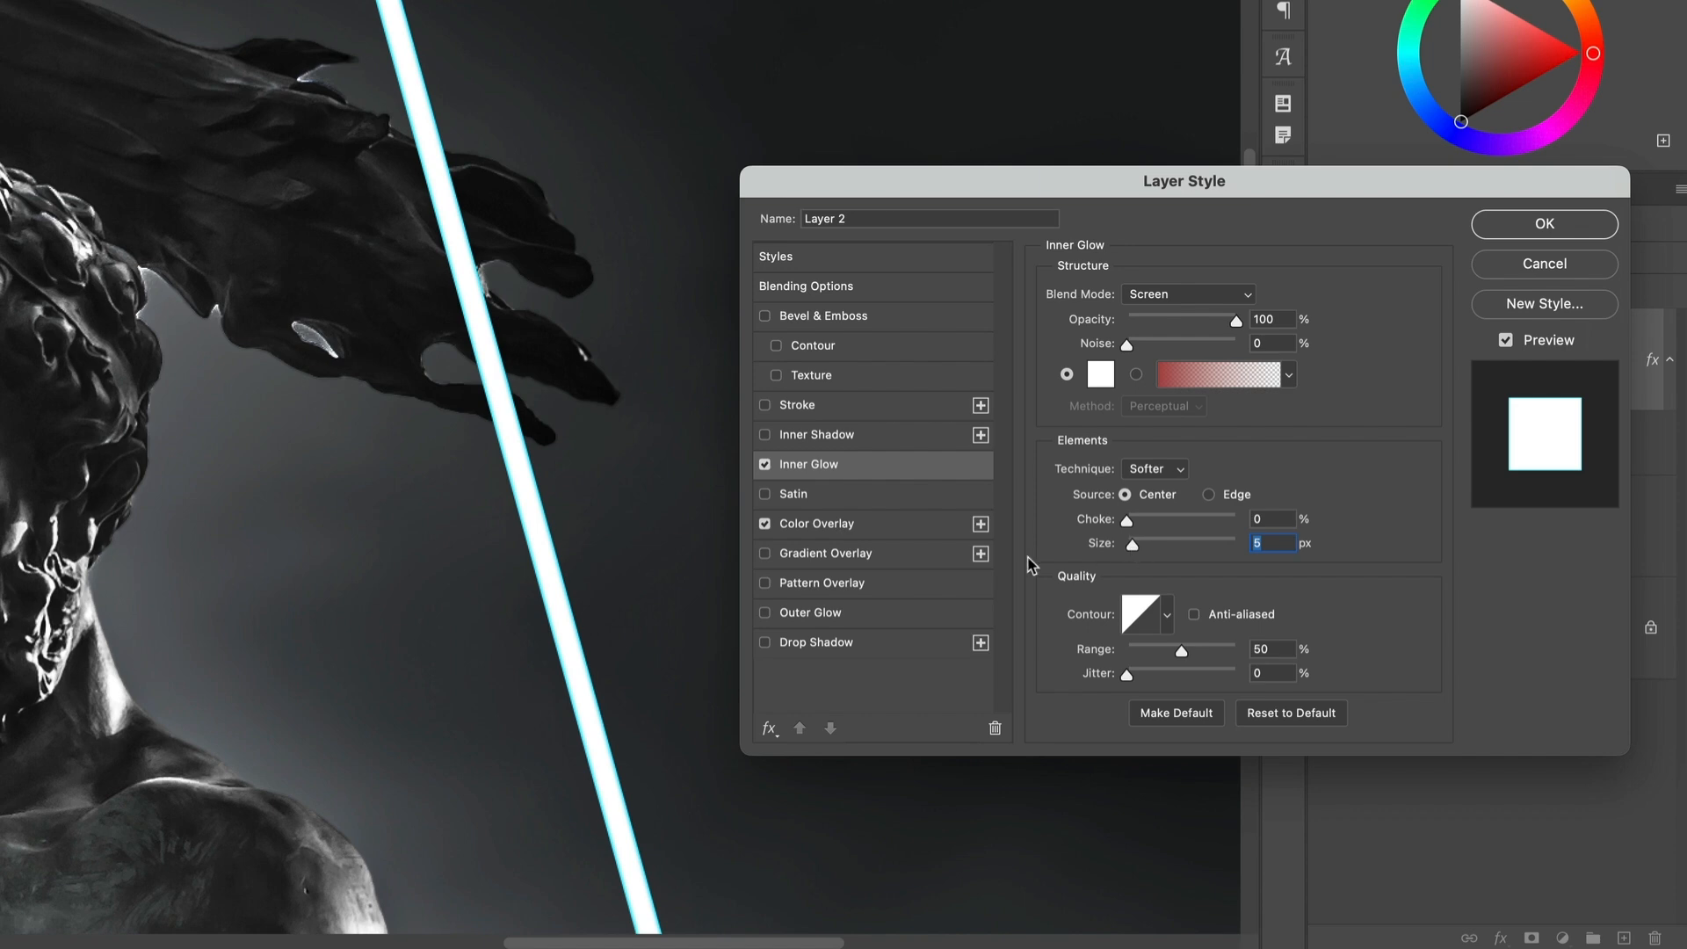
# Step: Add a cyan Outer Glow to the triangle with Opacity 100% and Size 15 px
pyautogui.click(814, 613)
pyautogui.click(1101, 375)
pyautogui.click(631, 459)
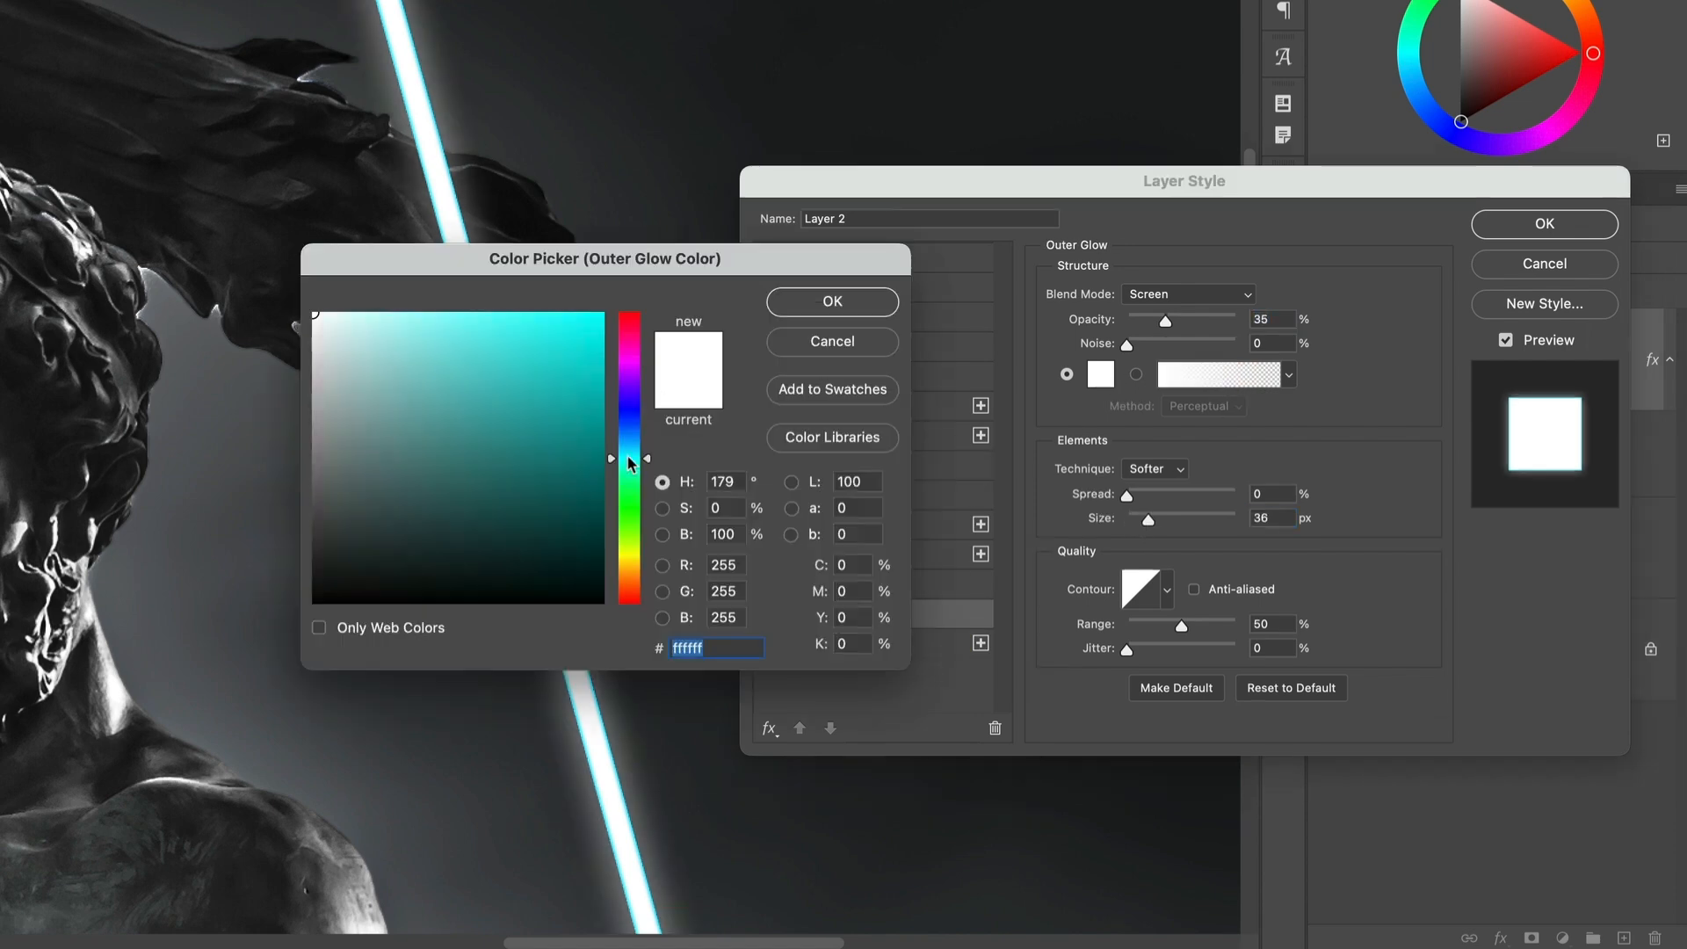
pyautogui.click(590, 327)
pyautogui.click(832, 301)
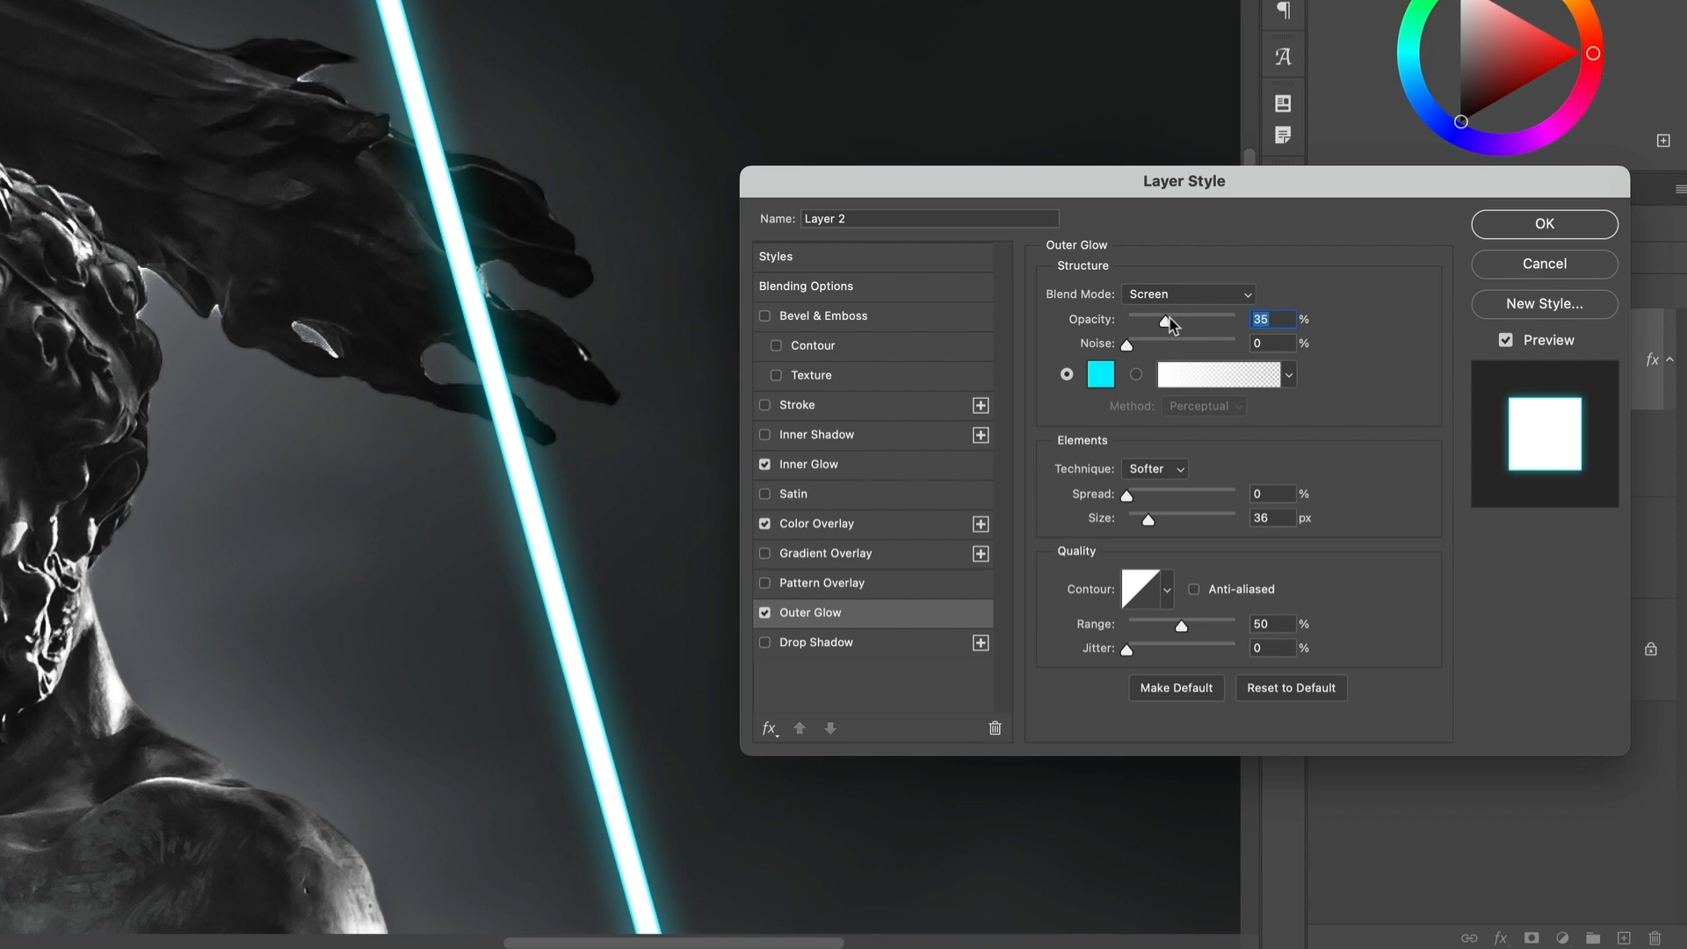
pyautogui.moveTo(1169, 318); pyautogui.dragTo(1337, 325)
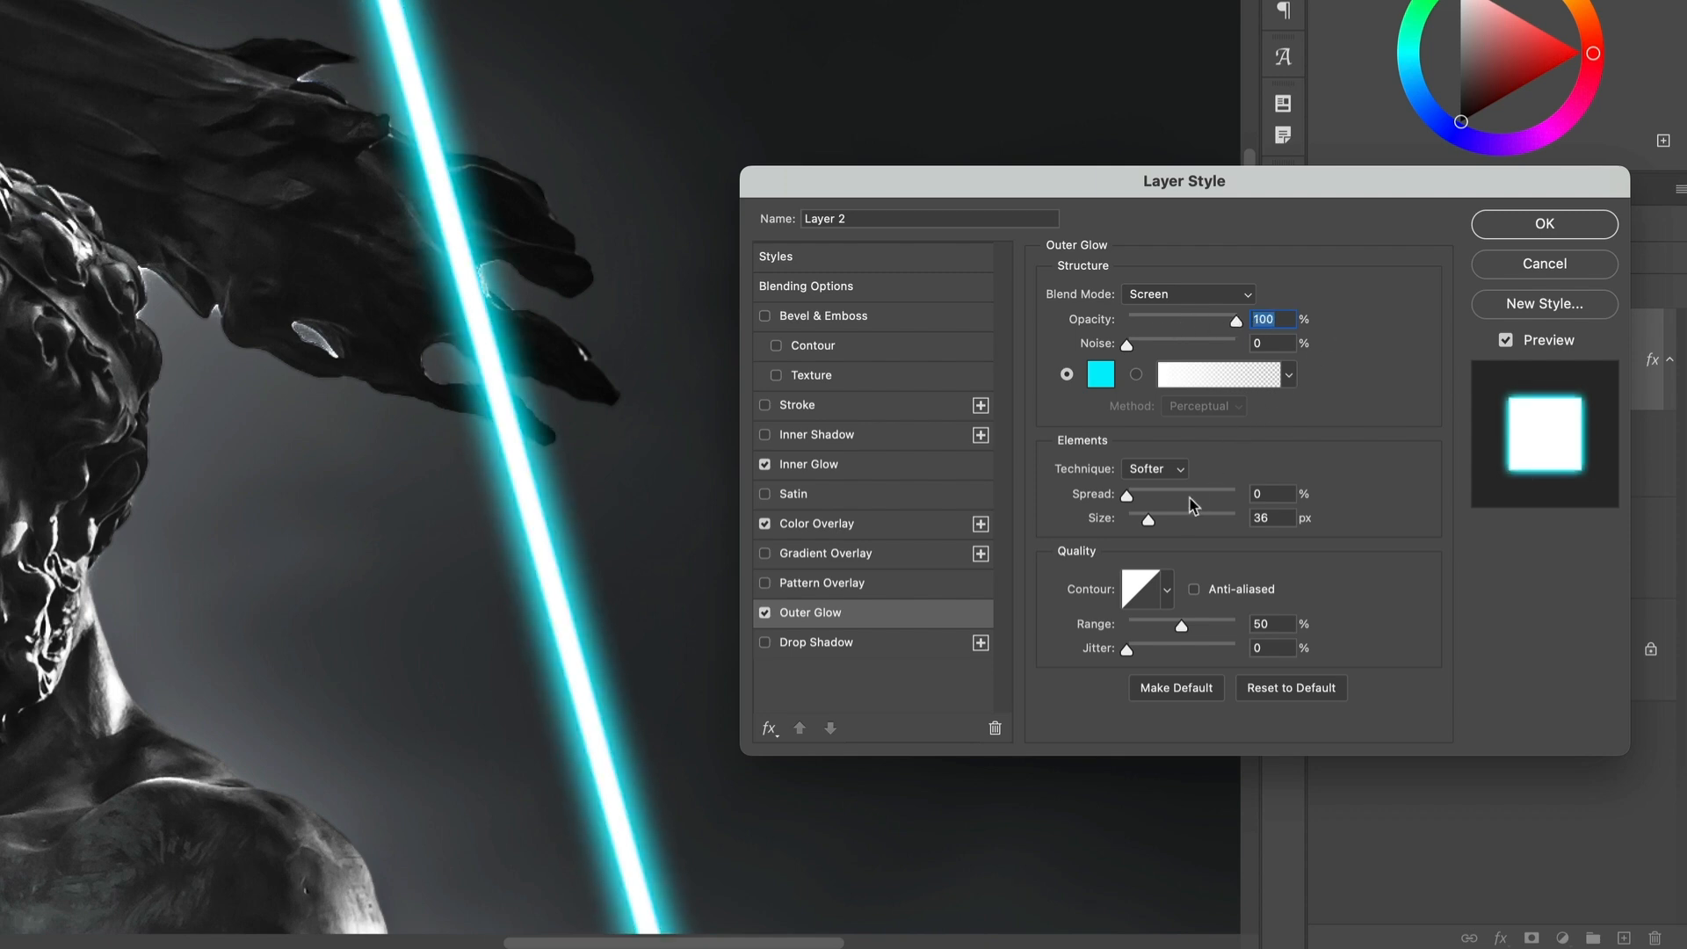
pyautogui.moveTo(1149, 520)
pyautogui.mouseDown()
pyautogui.moveTo(1165, 521)
pyautogui.moveTo(1140, 522)
pyautogui.mouseUp()
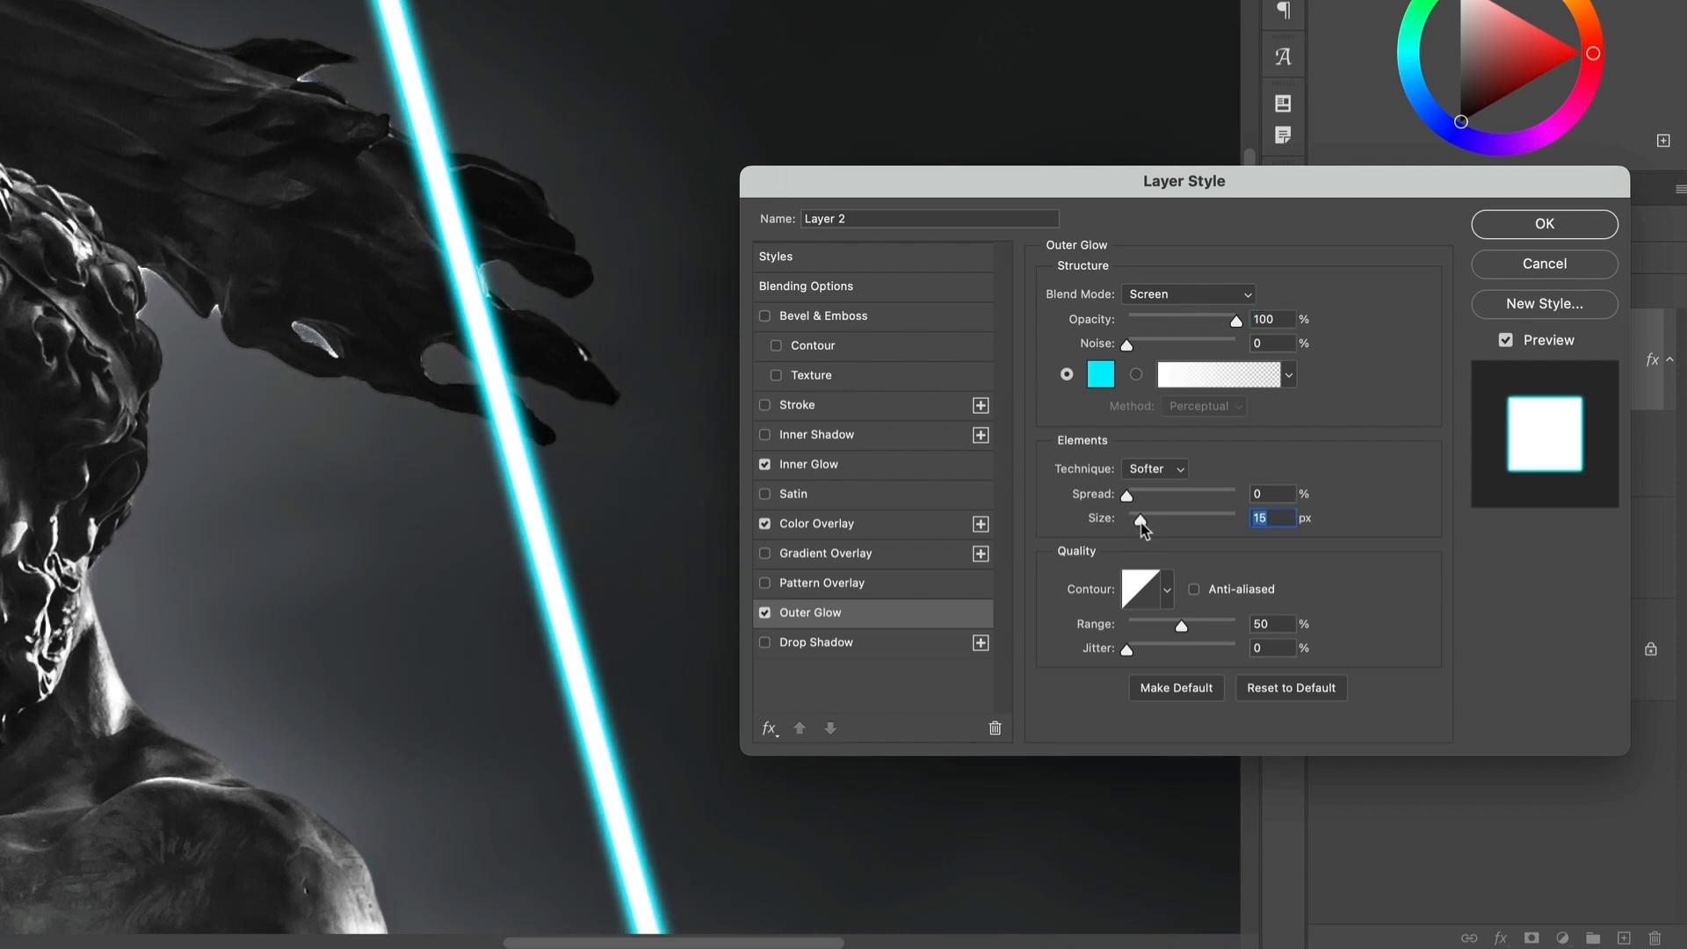
# Step: Add a Drop Shadow with the Linear Dodge (Add) blend mode and the bright blue color 00c0ff
pyautogui.click(915, 646)
pyautogui.click(1239, 299)
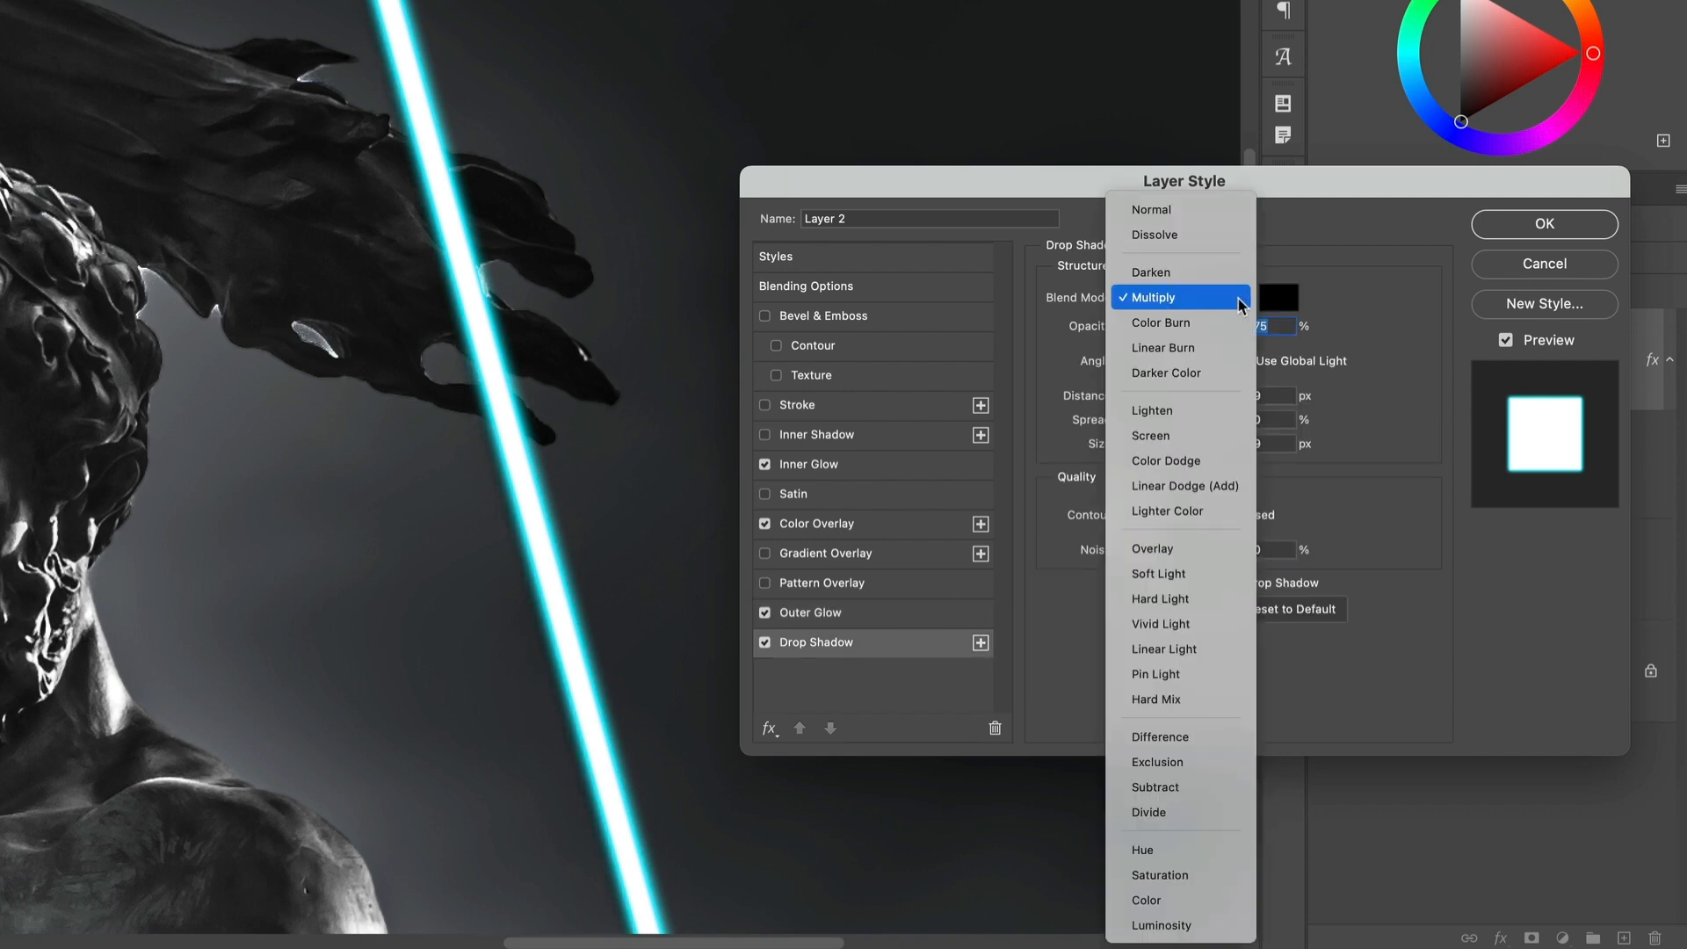
pyautogui.click(1195, 486)
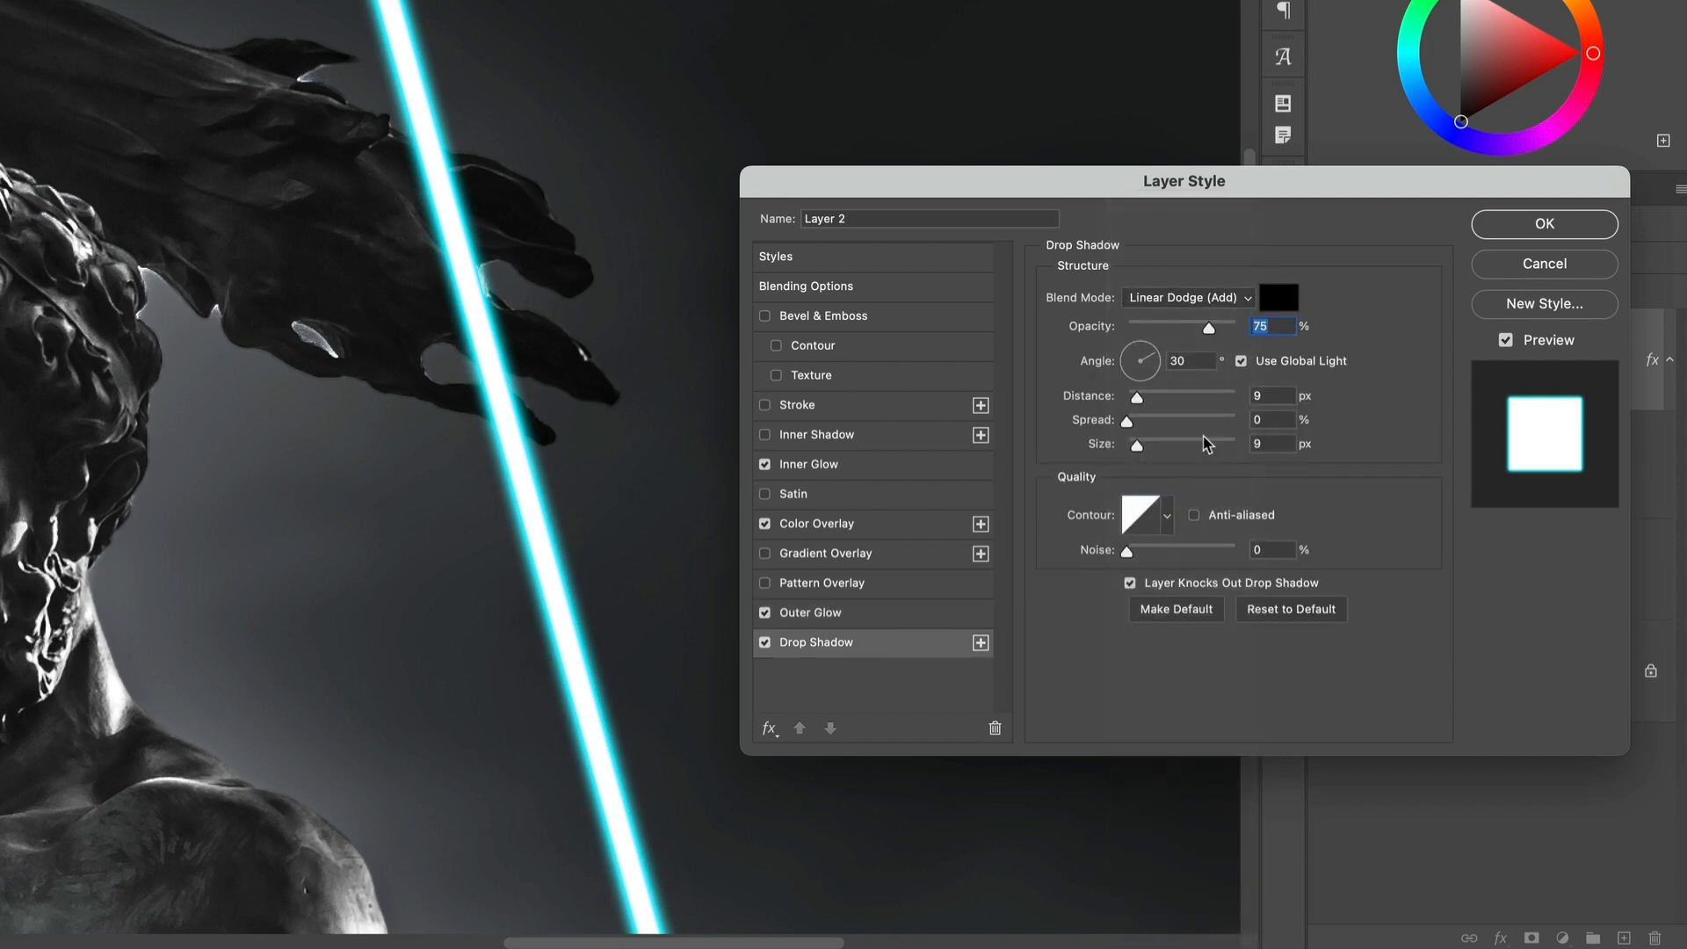
pyautogui.click(1277, 298)
pyautogui.moveTo(634, 459); pyautogui.dragTo(630, 449)
pyautogui.click(545, 403)
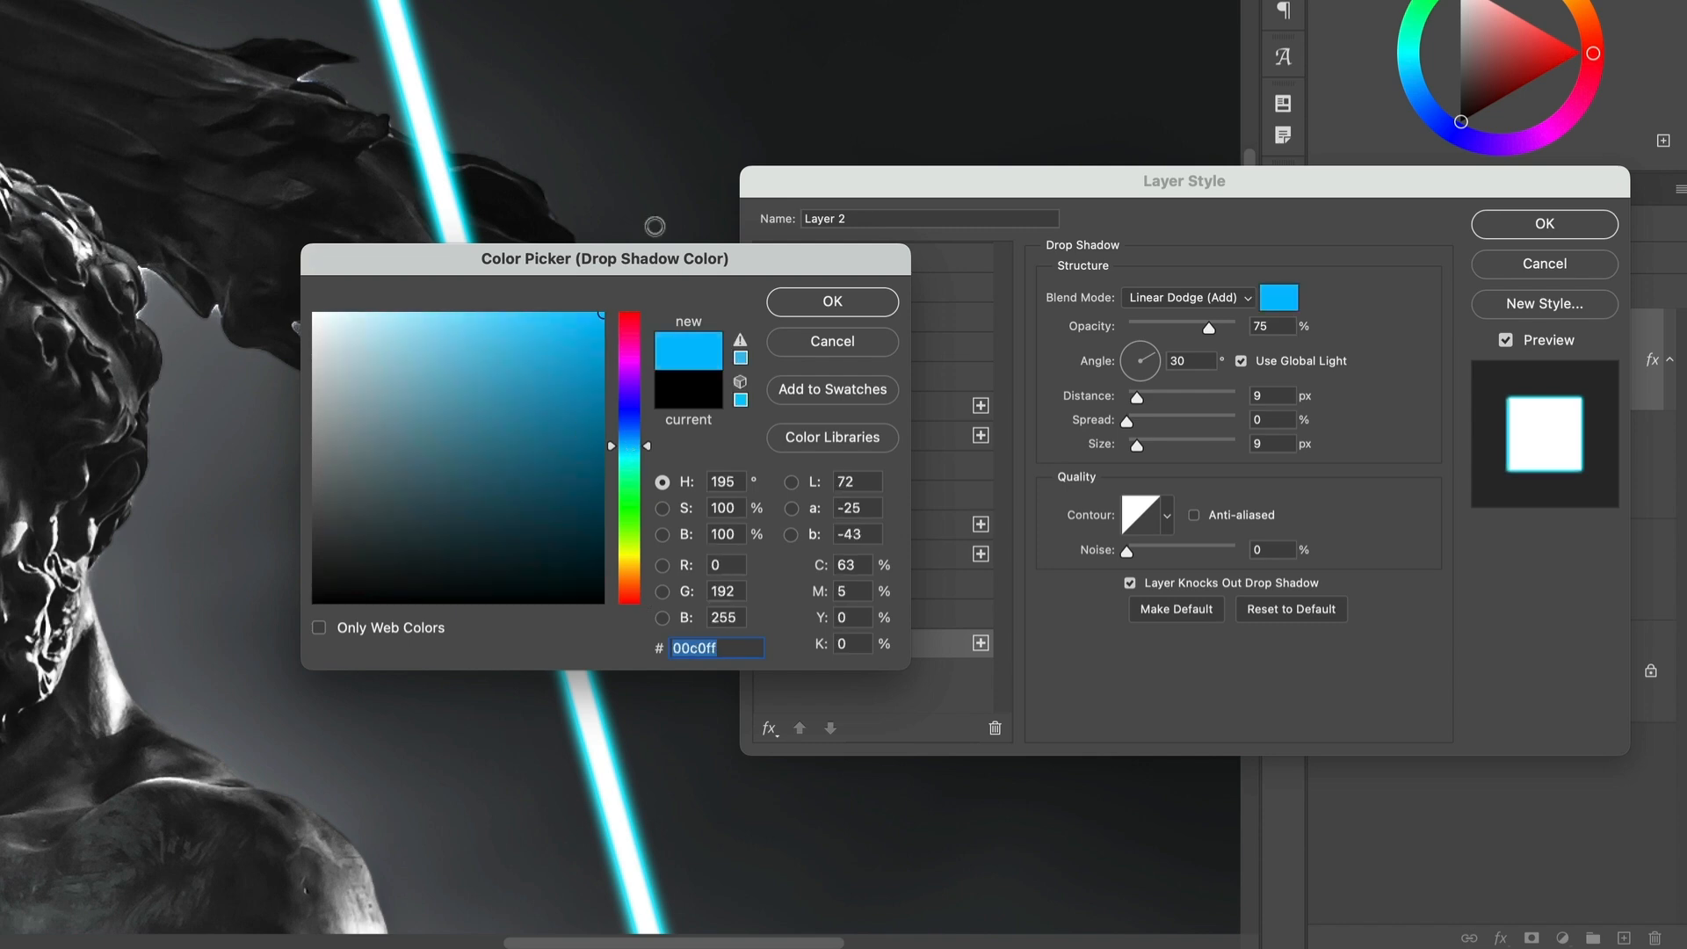
pyautogui.click(832, 302)
# Step: Set the drop shadow's Opacity to 100%, Distance to 0 px and Size to 62 px
pyautogui.moveTo(1248, 323); pyautogui.dragTo(1249, 326)
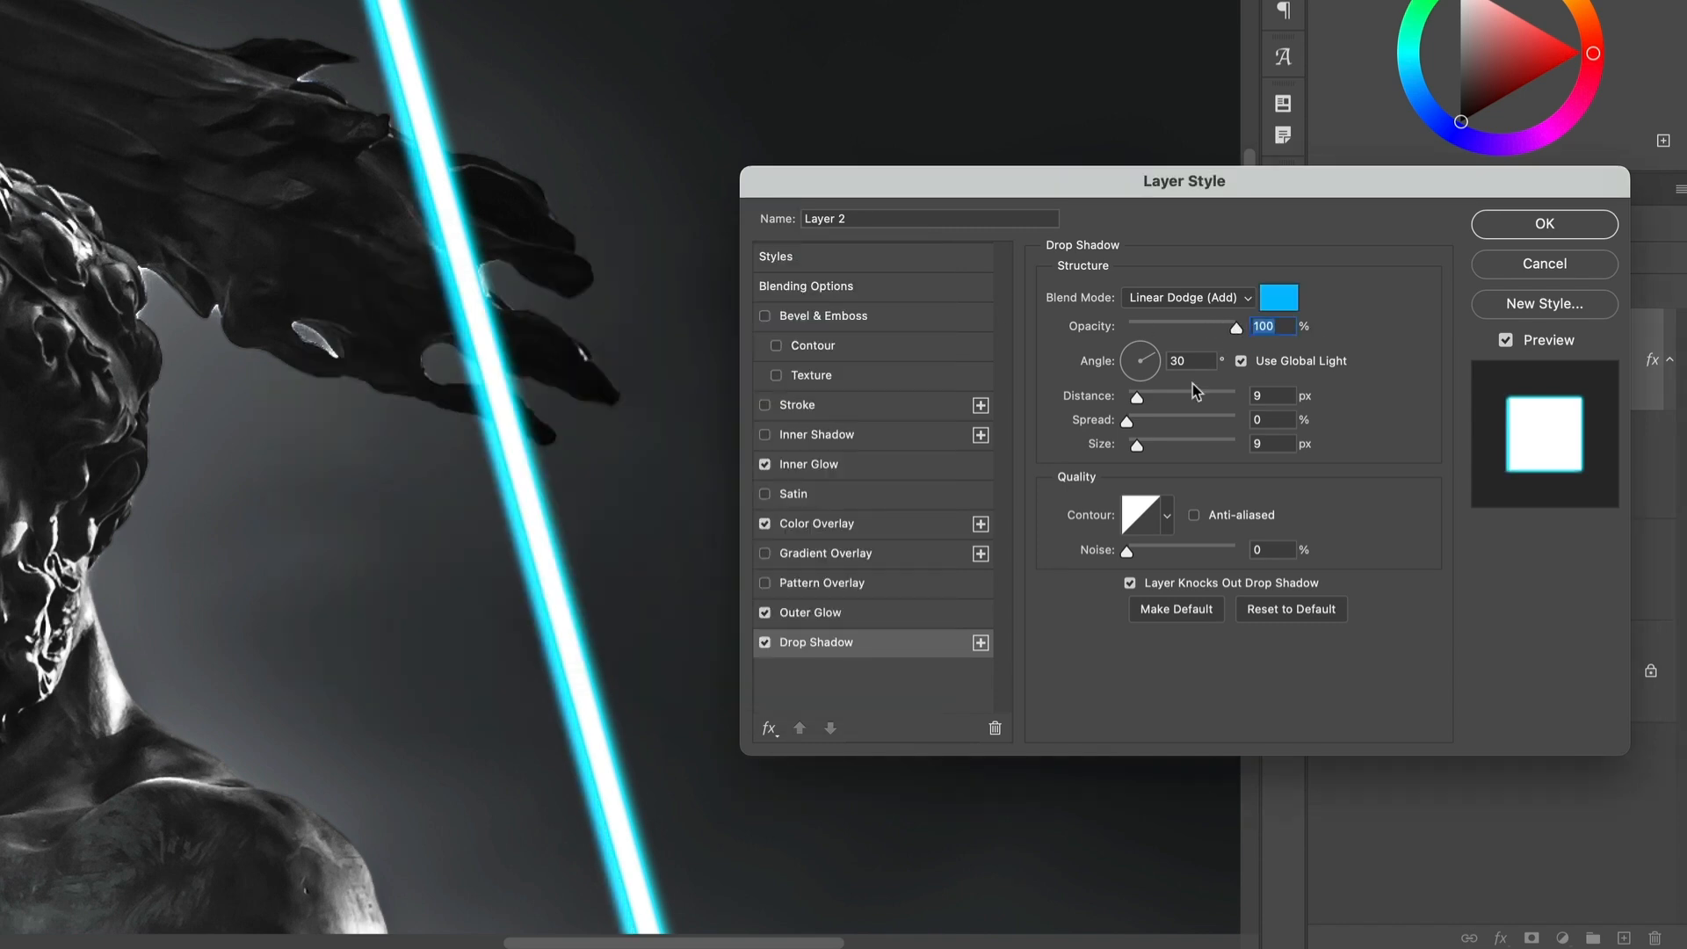
pyautogui.moveTo(1136, 397); pyautogui.dragTo(1126, 398)
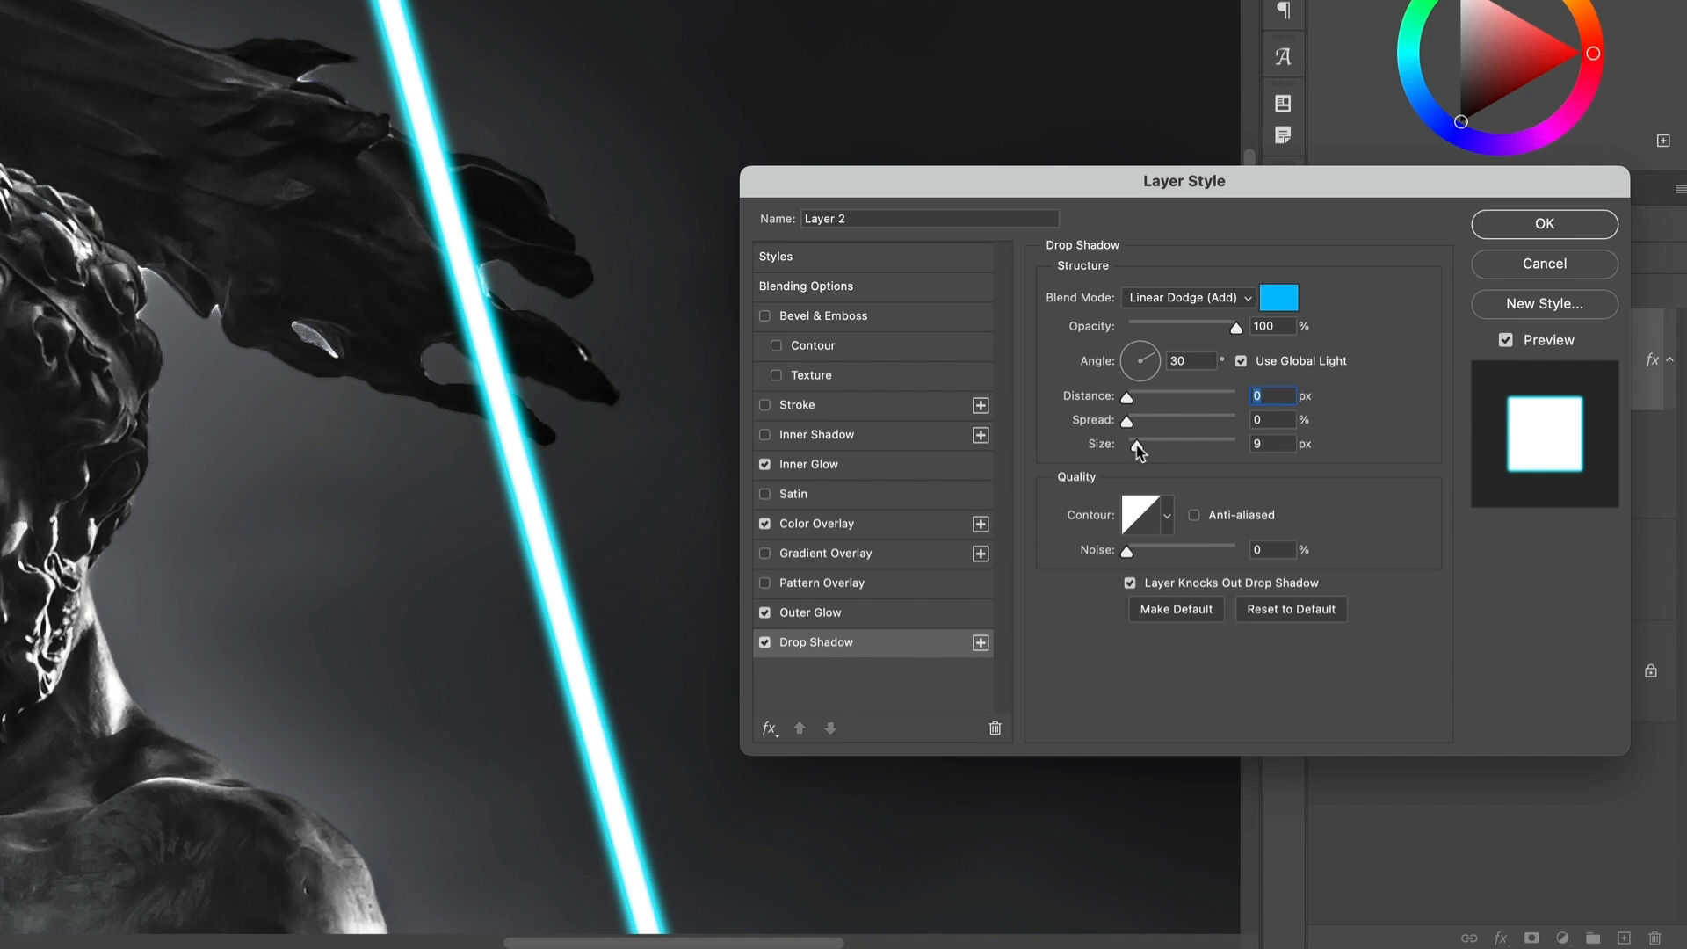
pyautogui.moveTo(1136, 446)
pyautogui.mouseDown()
pyautogui.moveTo(1183, 448)
pyautogui.moveTo(1158, 445)
pyautogui.mouseUp()
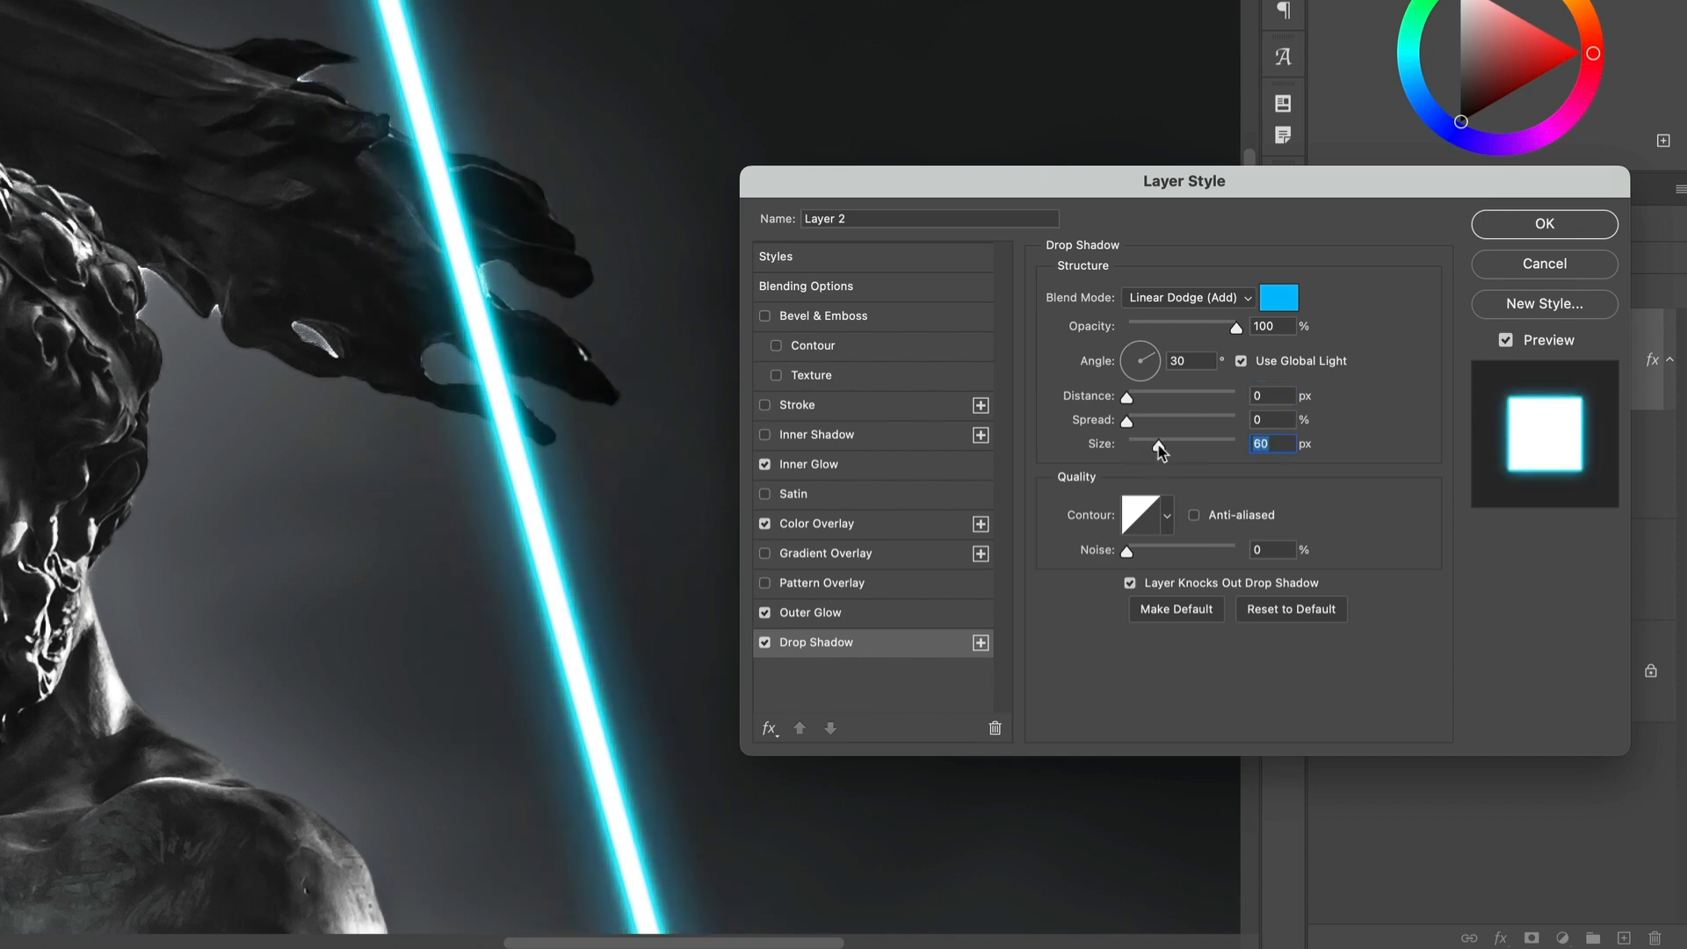
# Step: Stack two more Drop Shadows on the triangle, the first with Size 140 px and the second larger, and apply the layer style
pyautogui.click(980, 643)
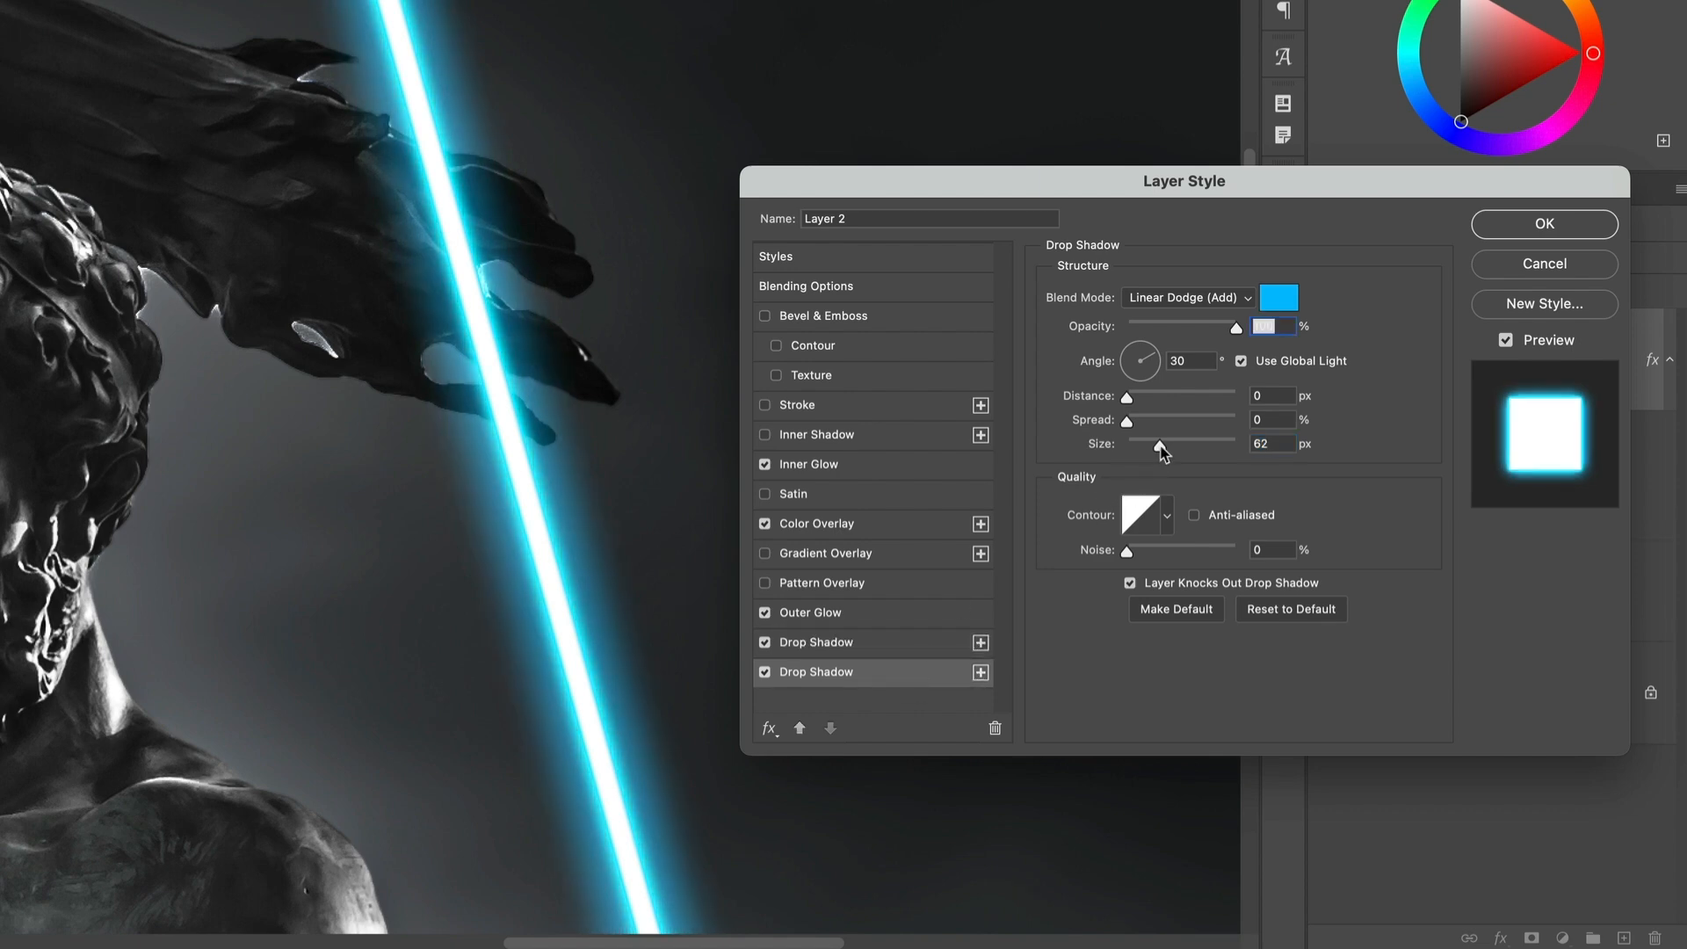
pyautogui.moveTo(1161, 447); pyautogui.dragTo(1194, 450)
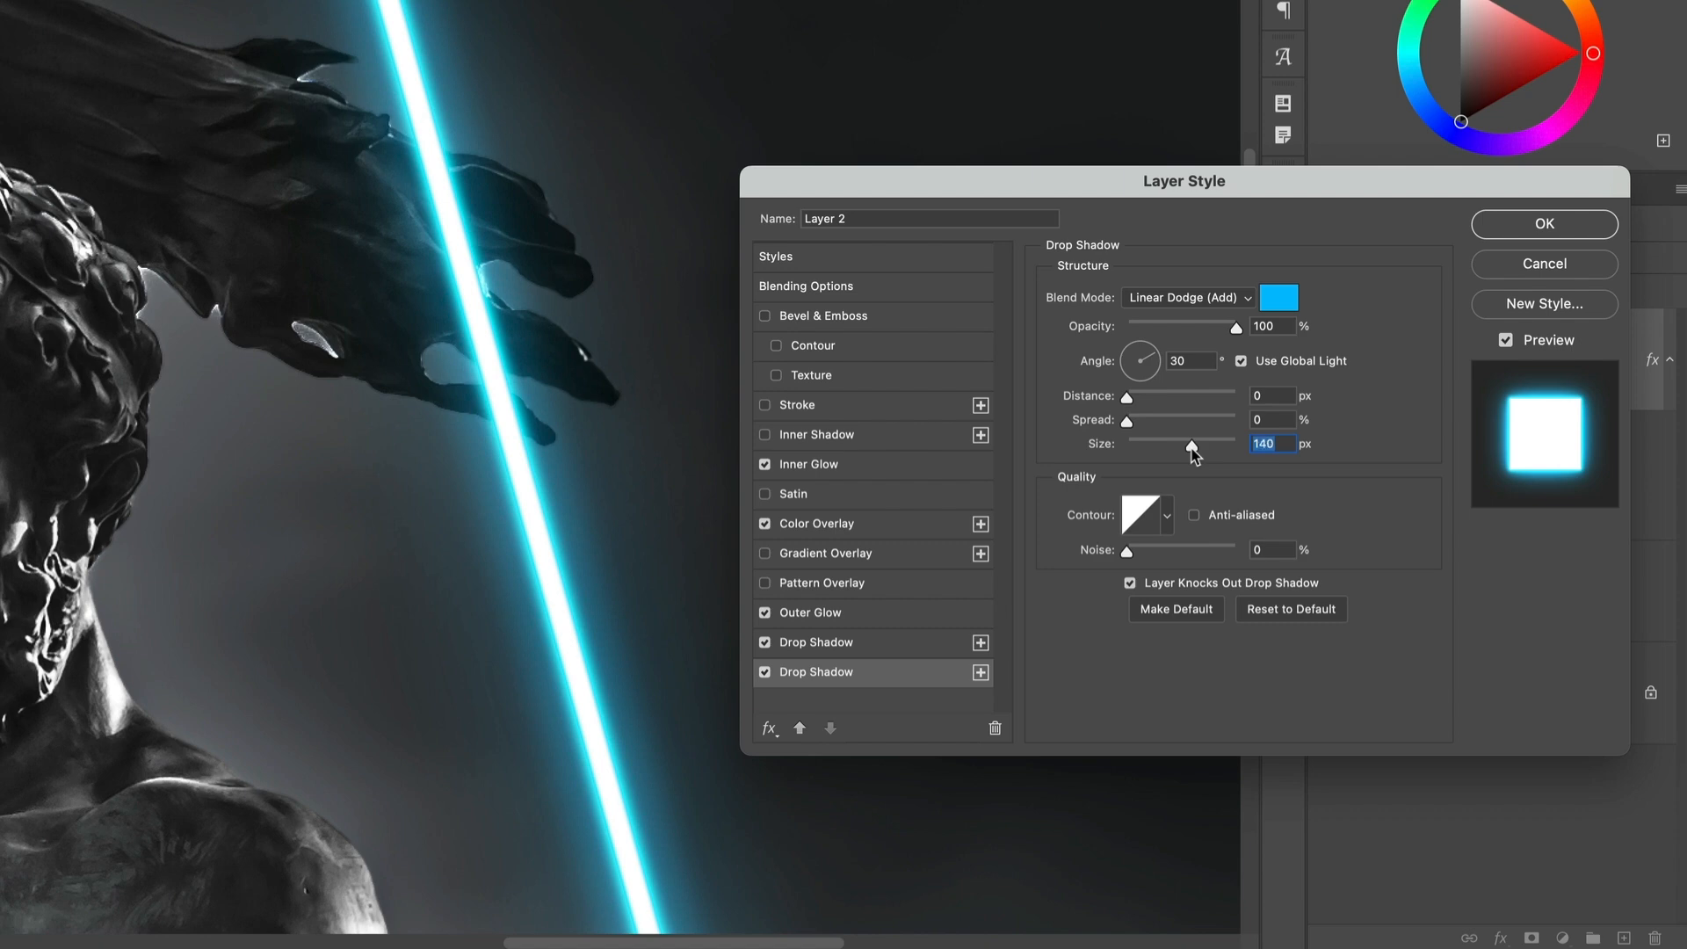
pyautogui.click(980, 673)
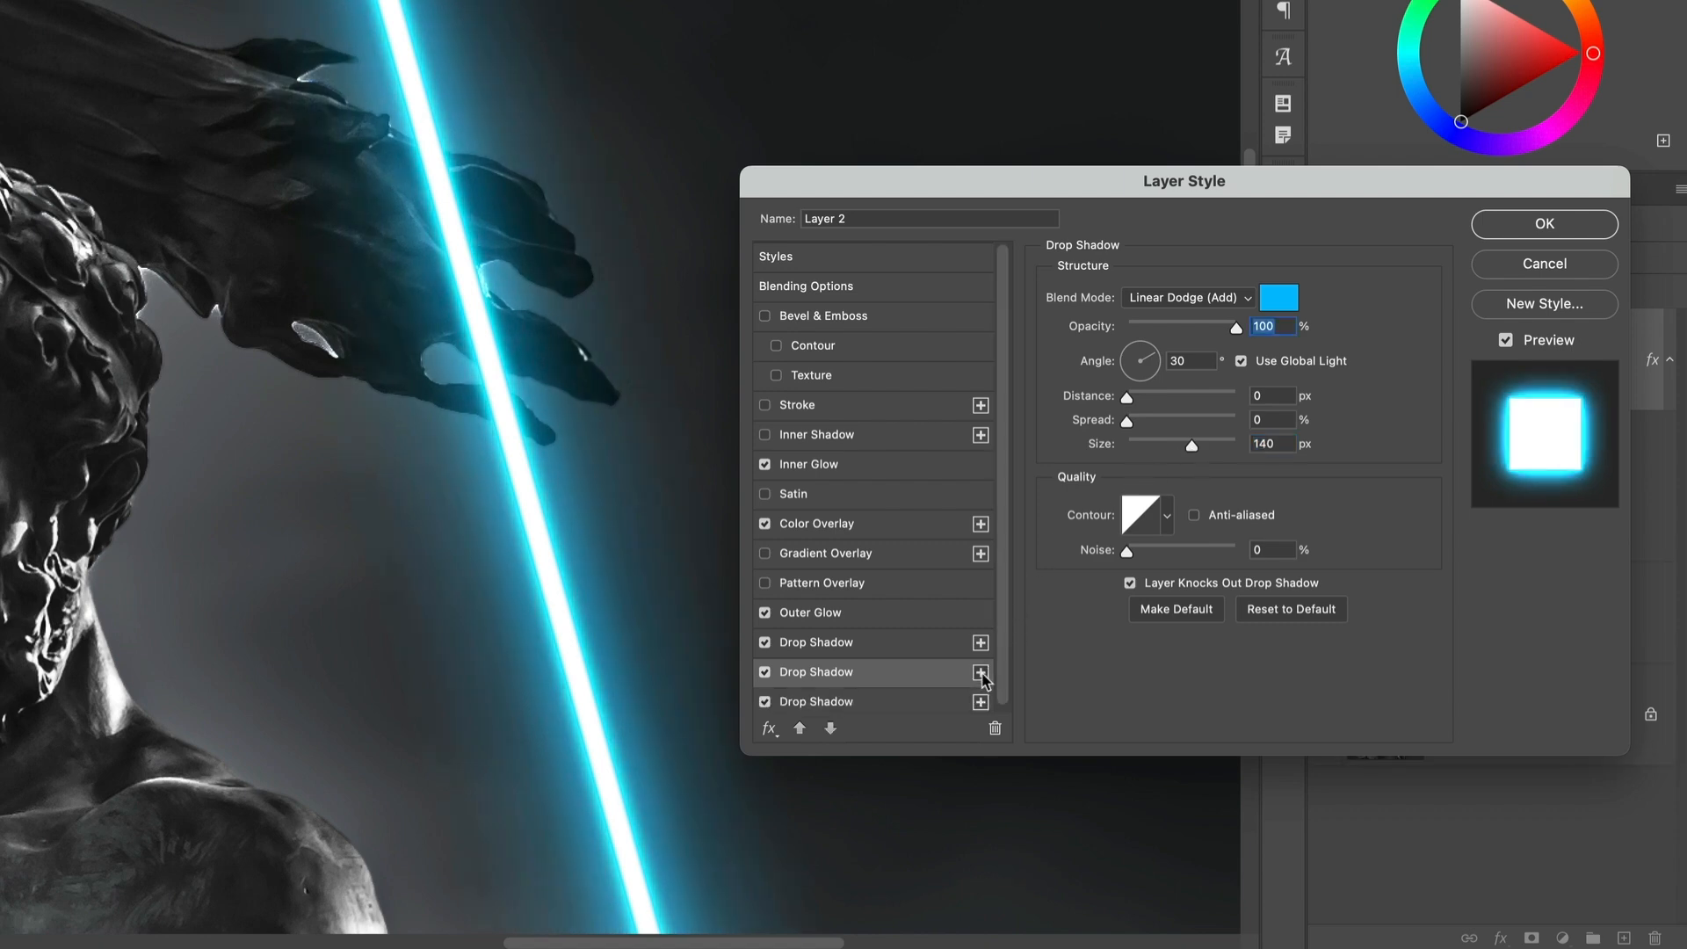
pyautogui.click(914, 709)
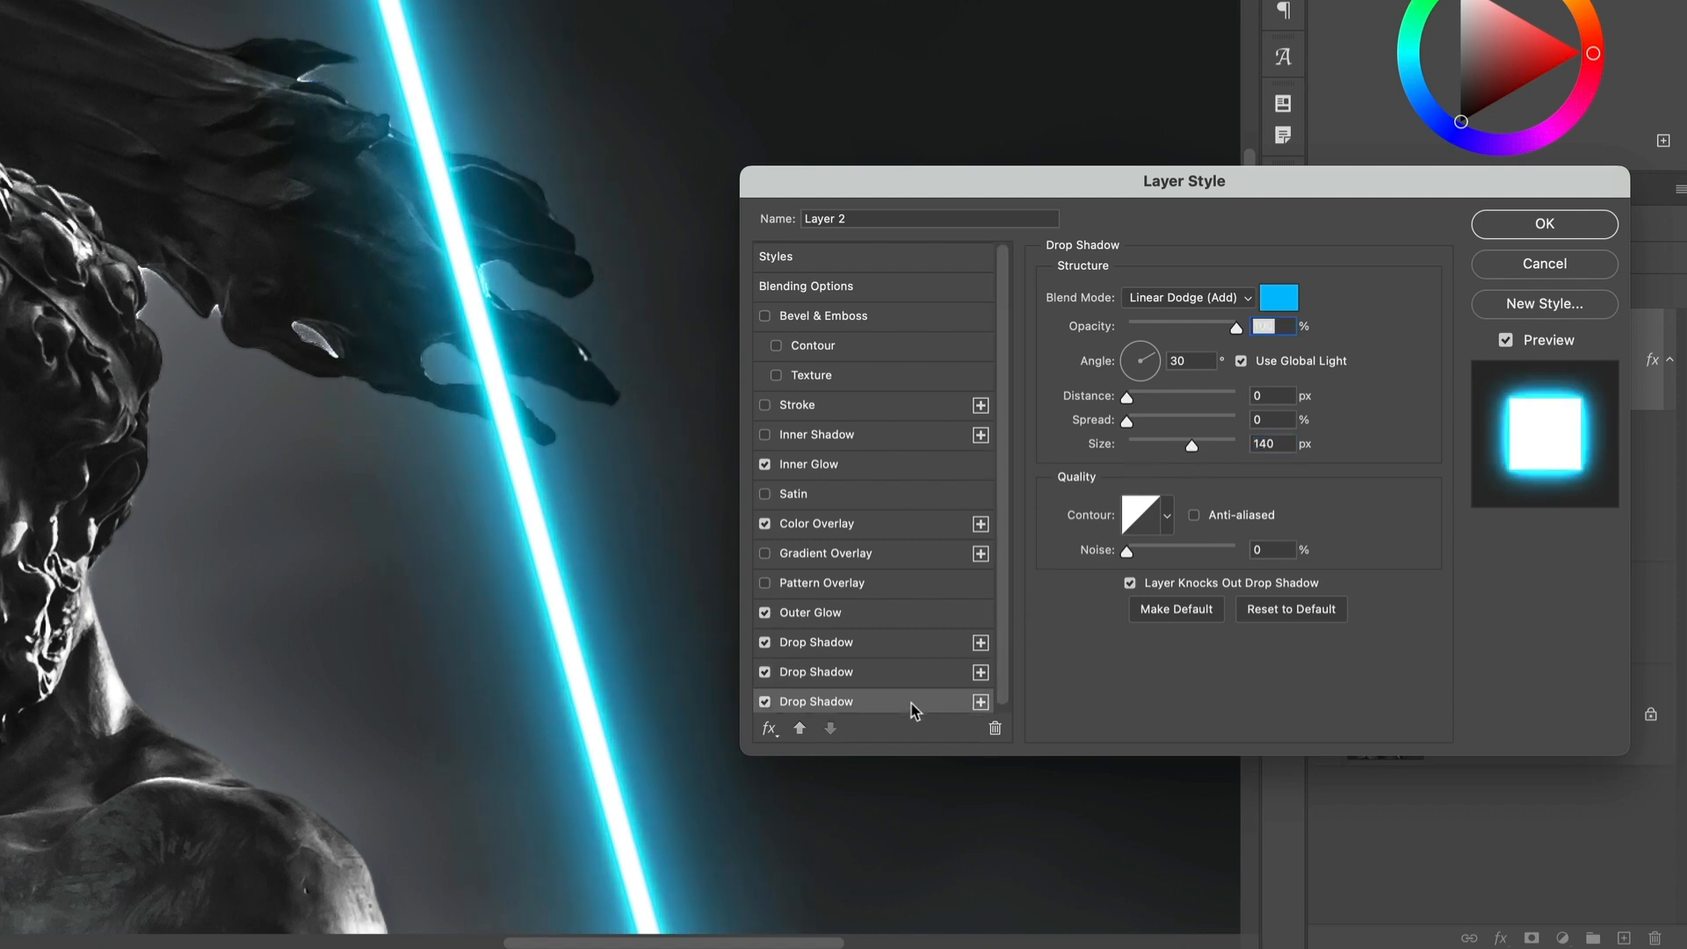
pyautogui.doubleClick(1263, 444)
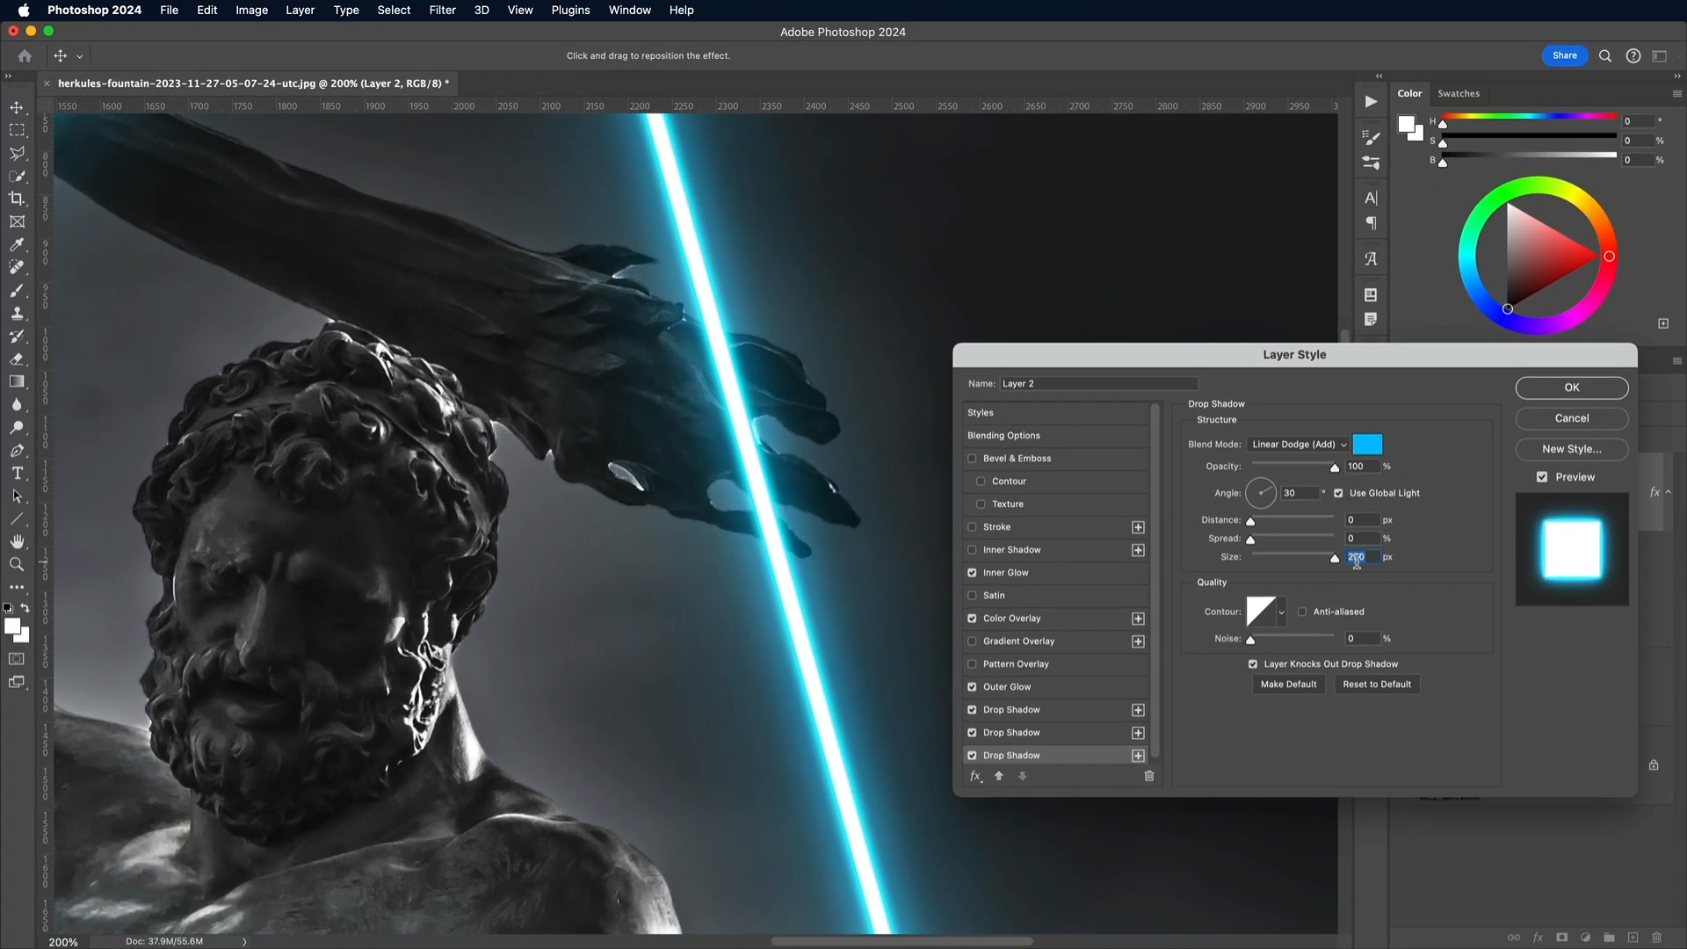
pyautogui.click(1539, 392)
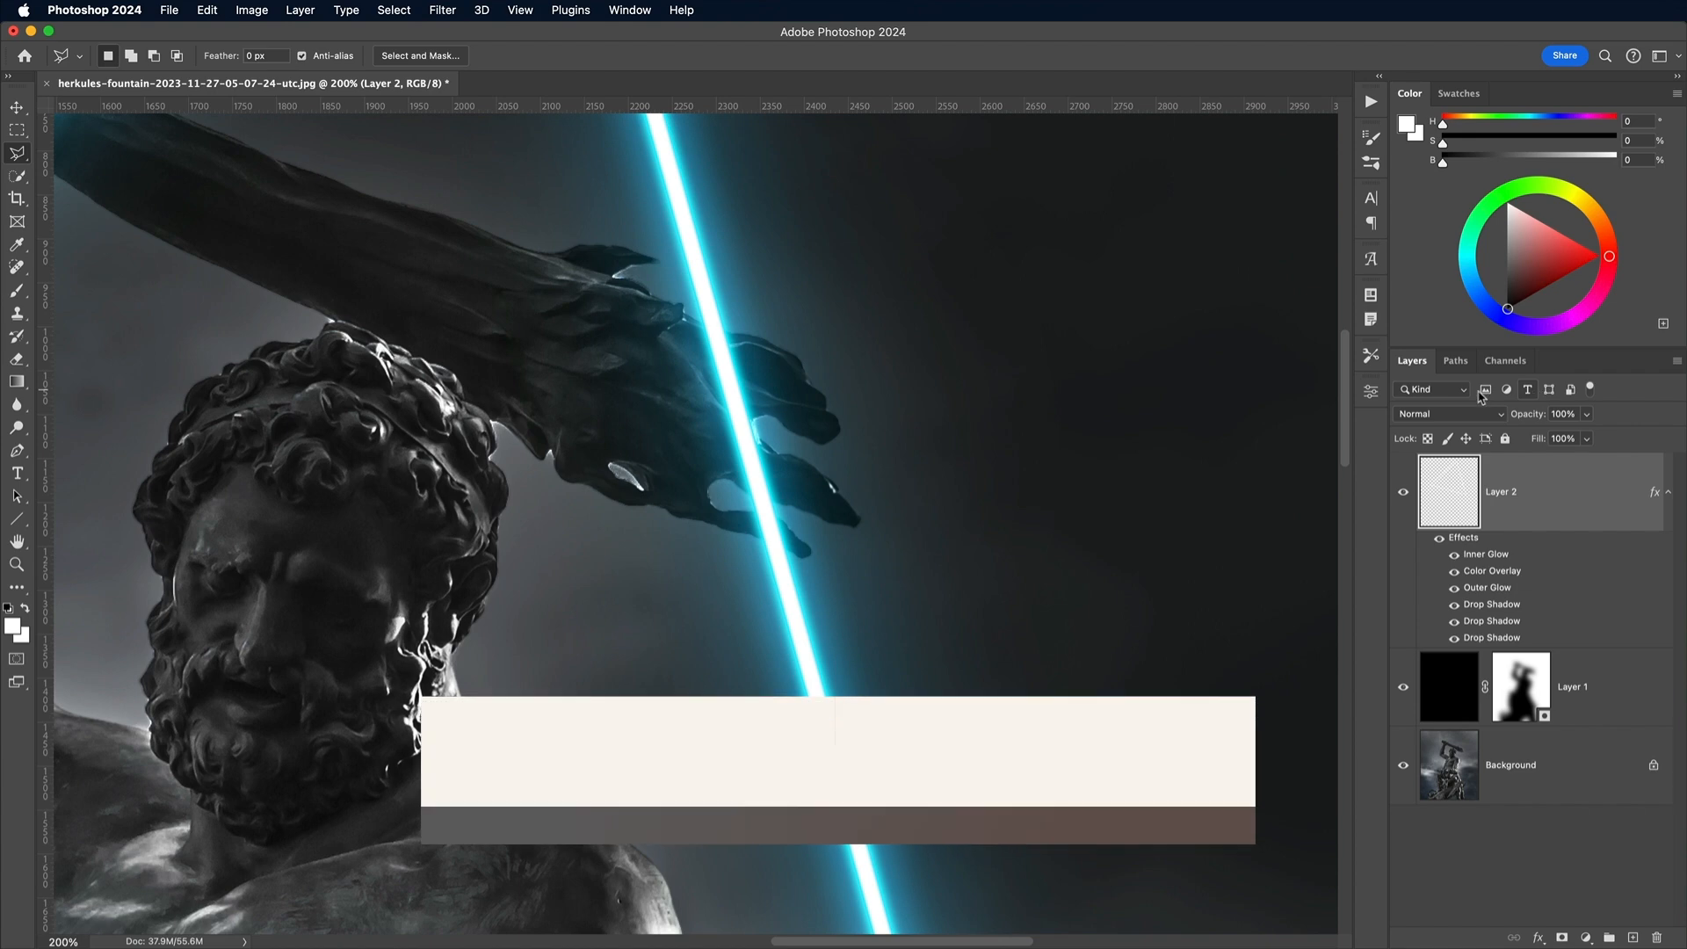
# Step: Select the statue as the subject from the Background layer, and make the triangle layer active
pyautogui.press('super+minus')
pyautogui.moveTo(851, 501); pyautogui.dragTo(1061, 506)
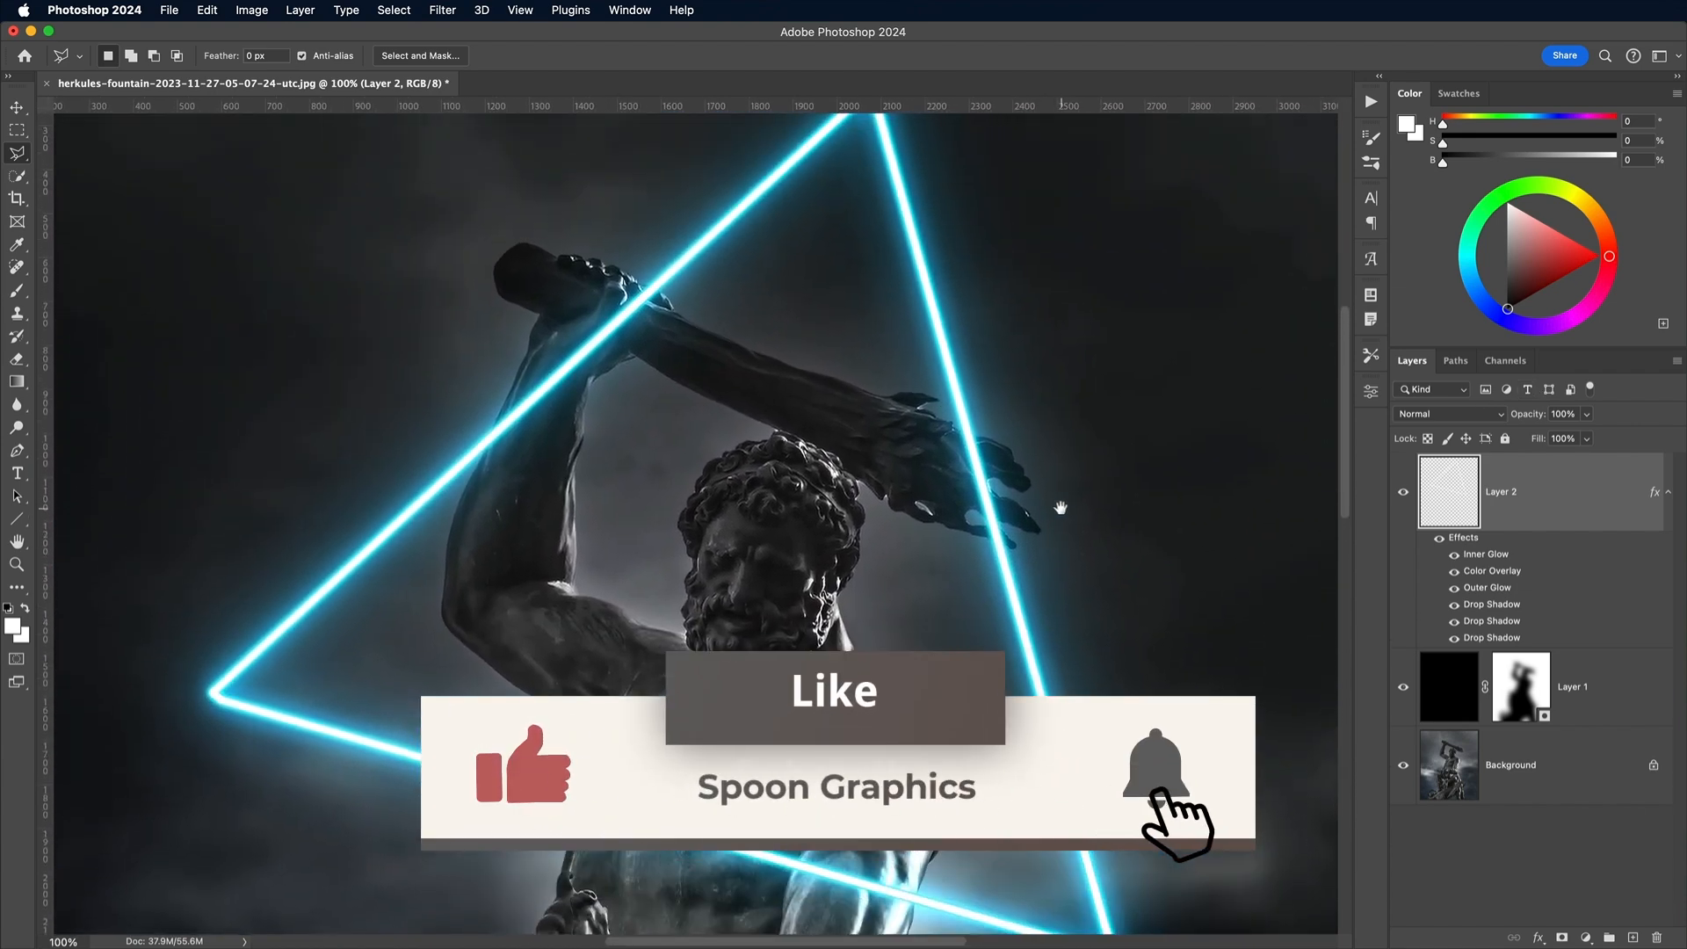
pyautogui.press('super+minus')
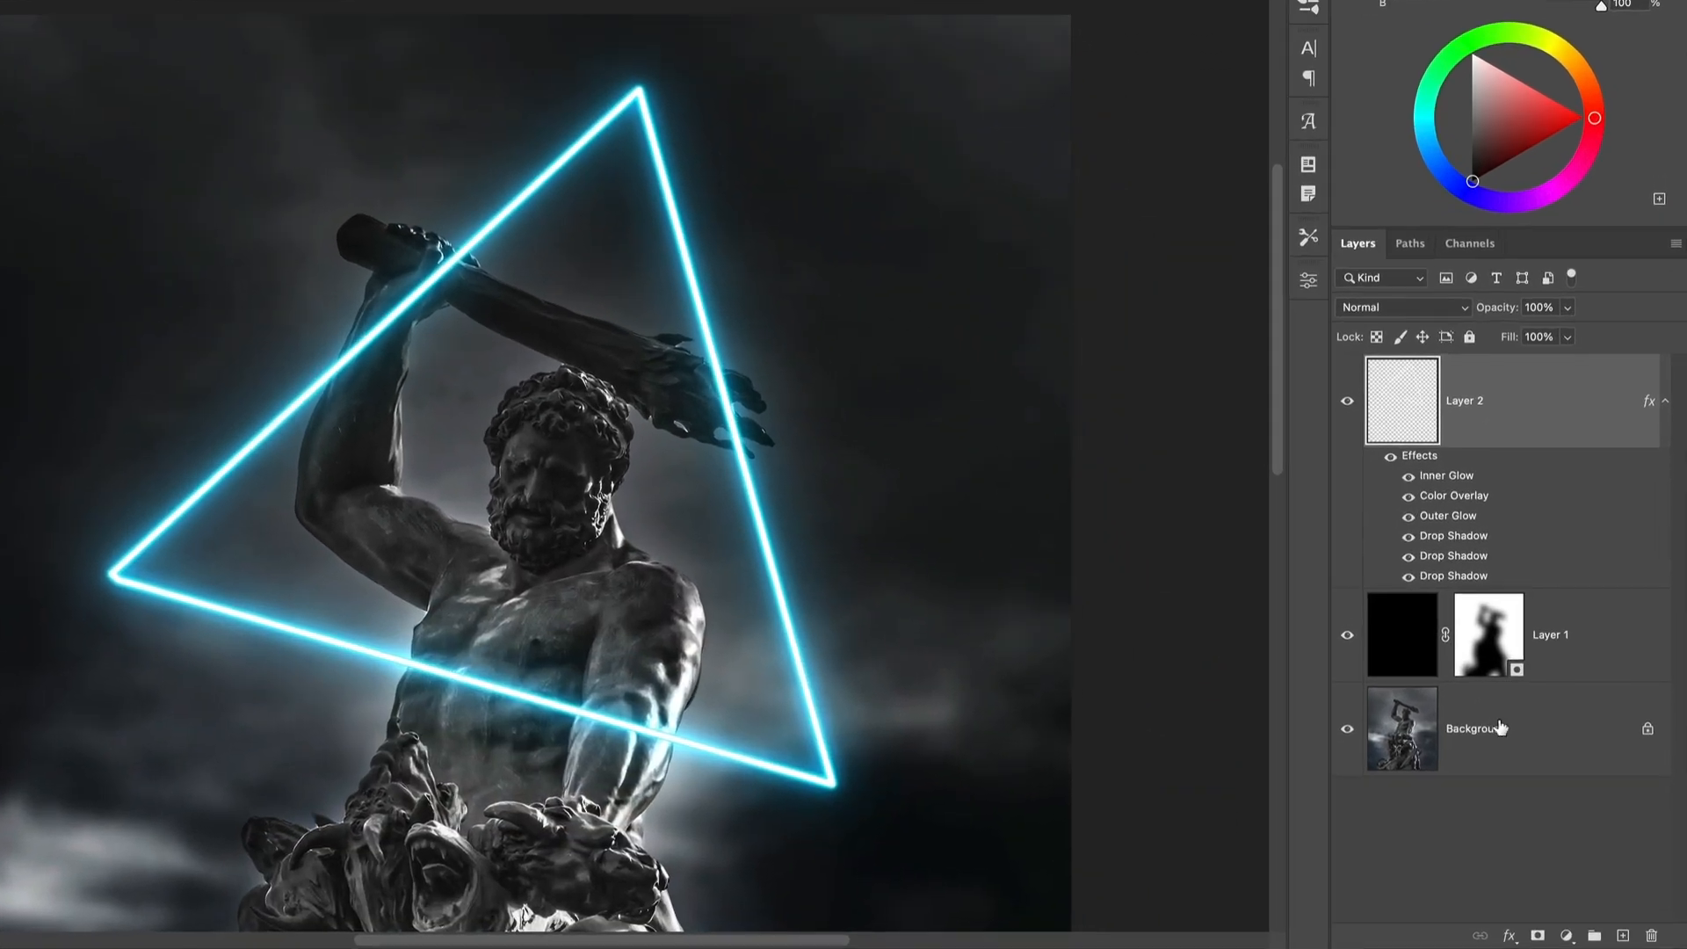
pyautogui.click(1576, 778)
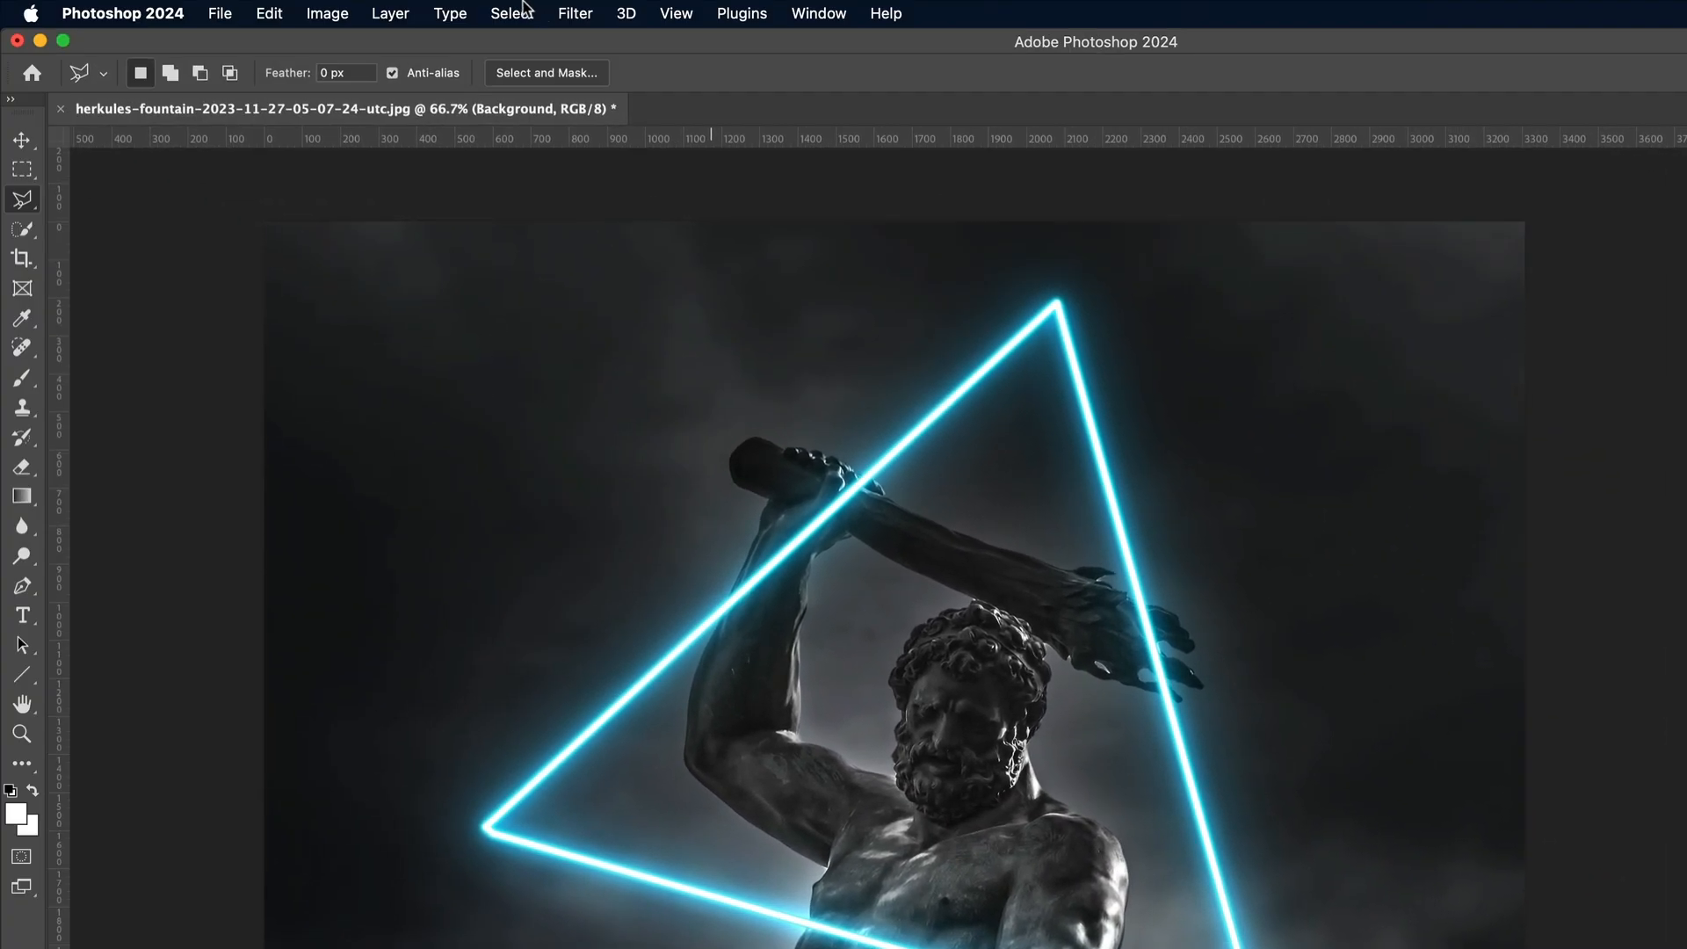
pyautogui.click(511, 13)
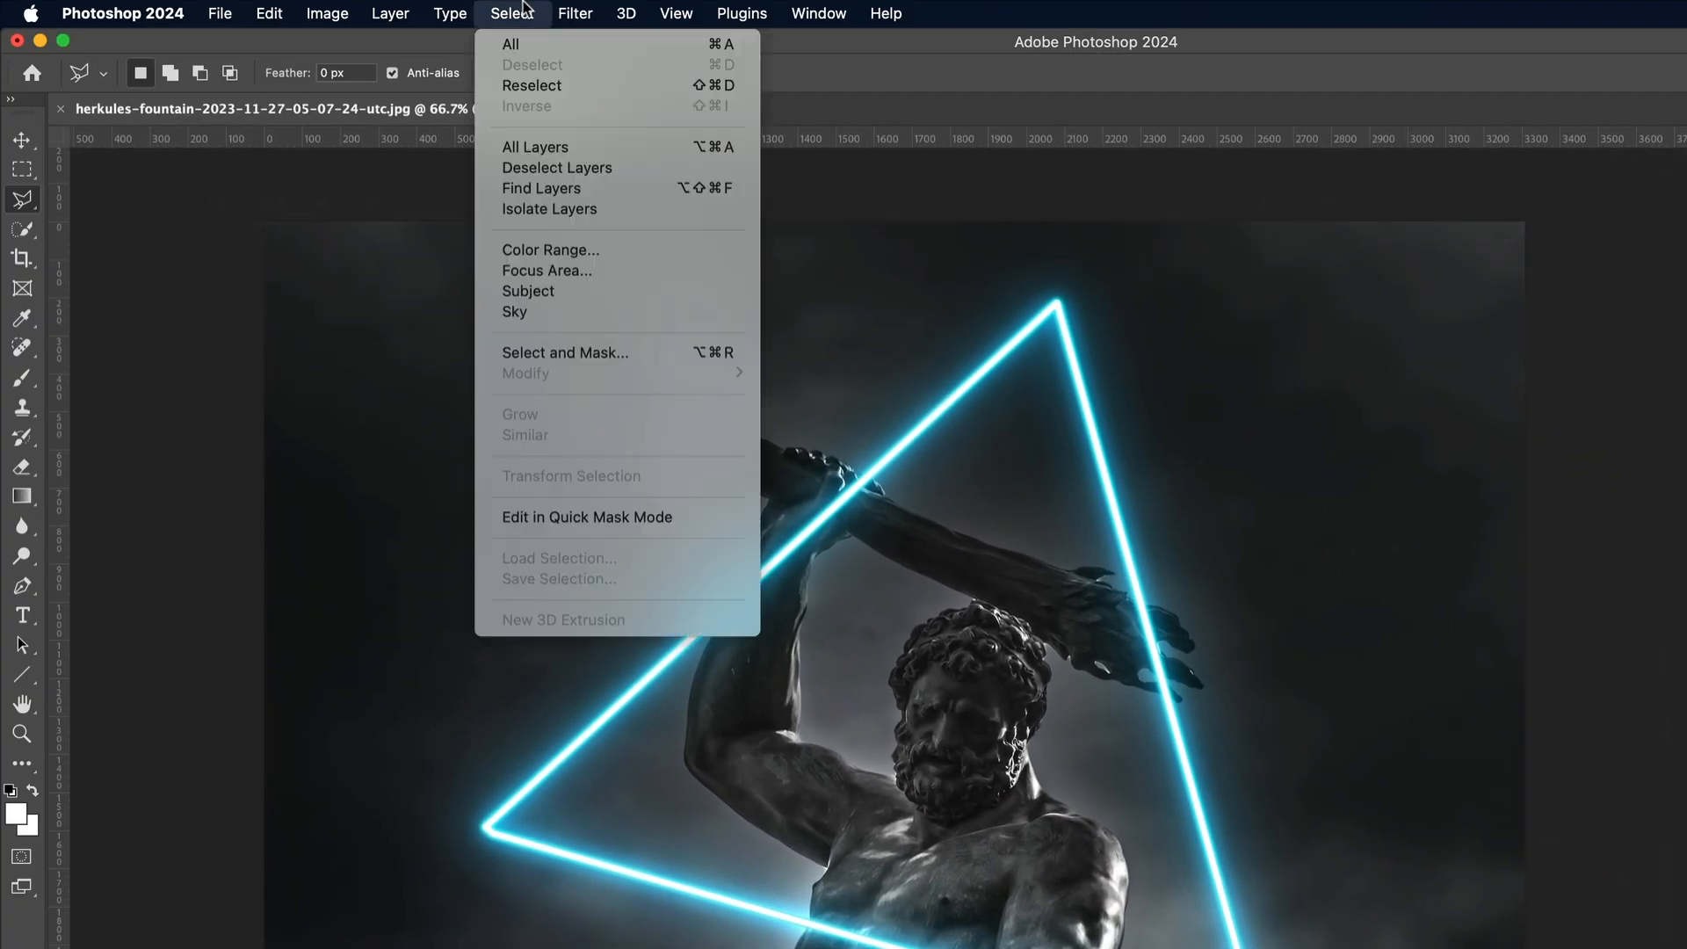
pyautogui.click(519, 294)
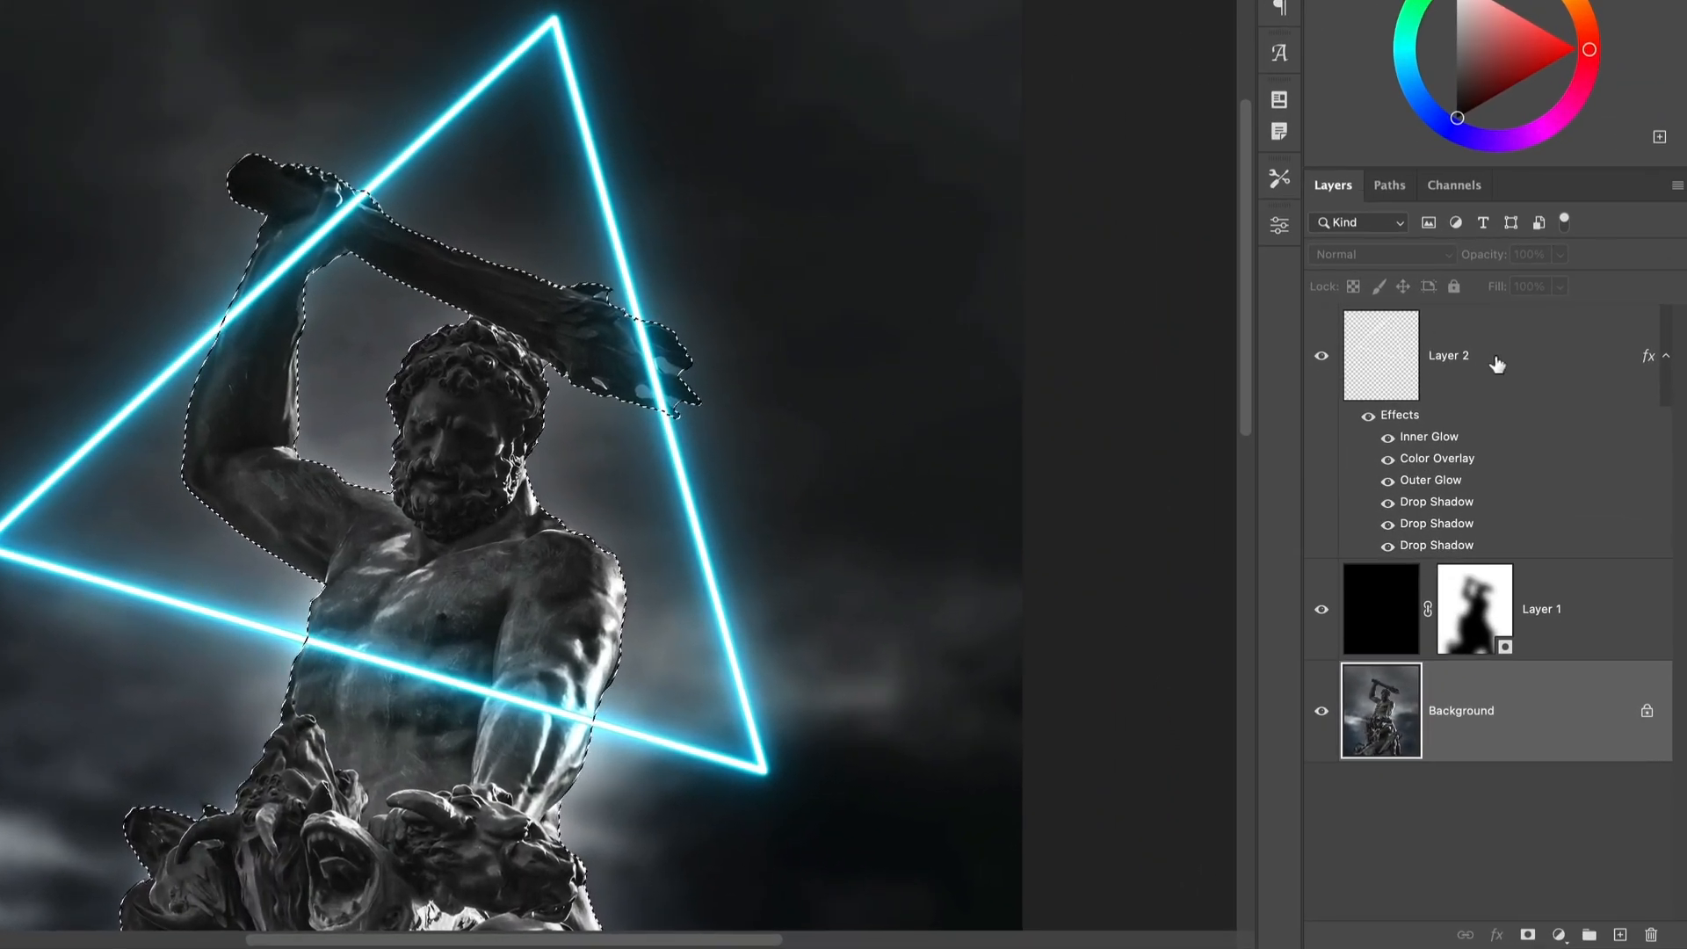
pyautogui.click(1537, 496)
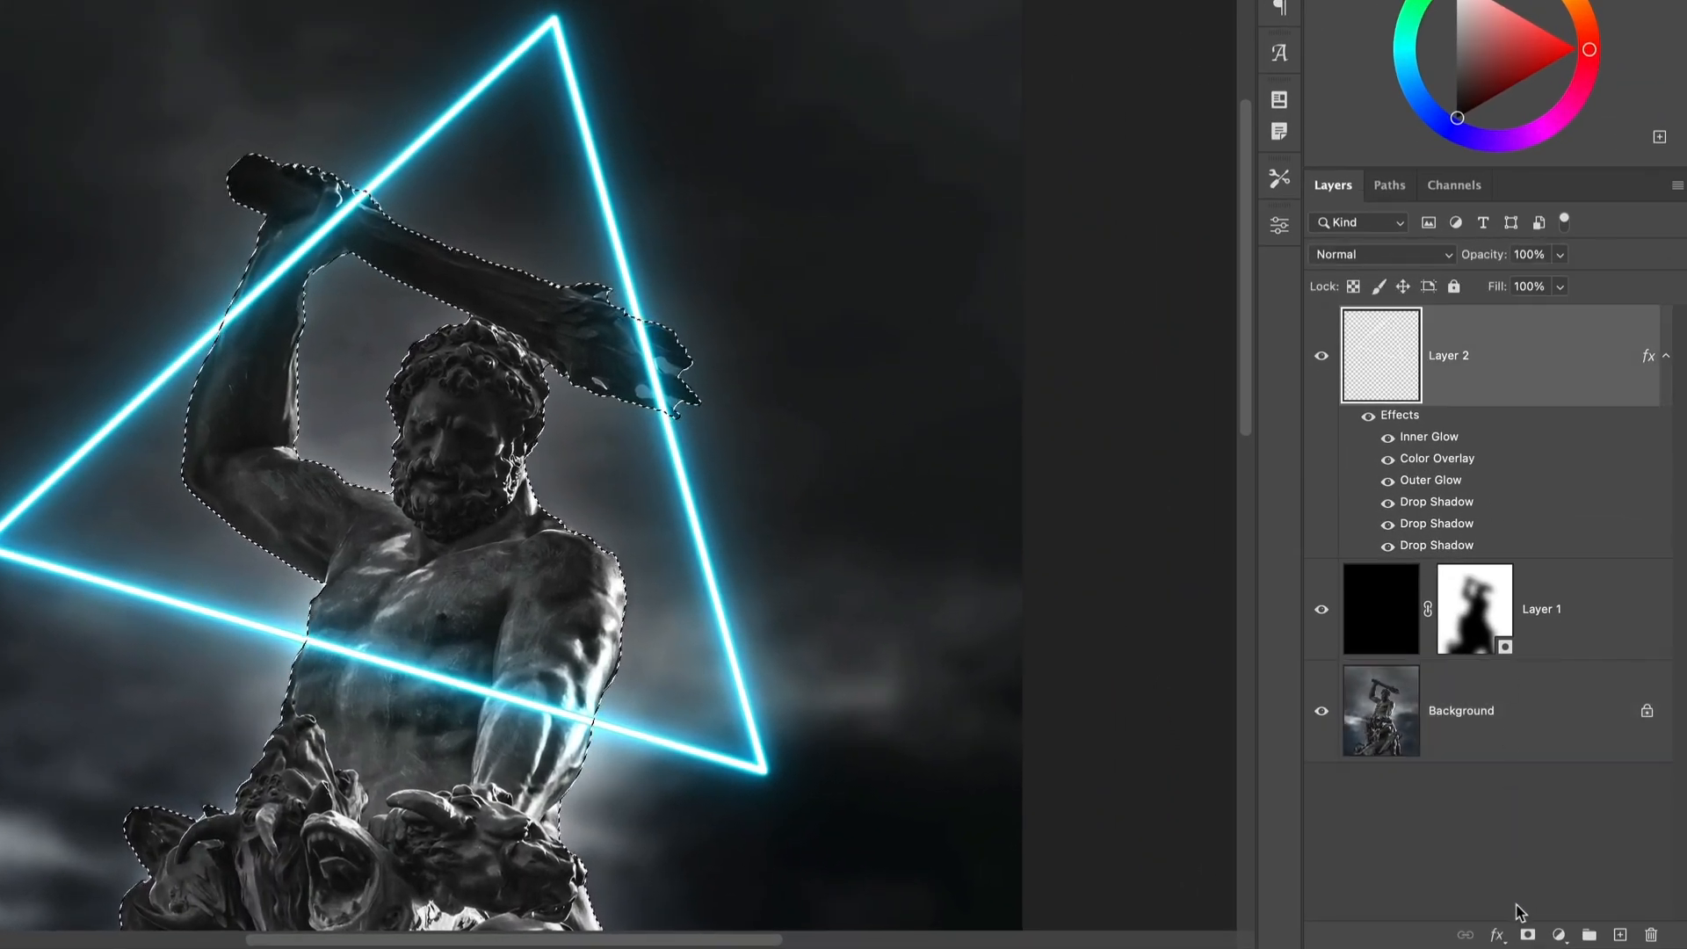
# Step: Try masking the statue's shape out of the triangle layer itself, check the glow along the edges, and undo the mask
pyautogui.click(1528, 935)
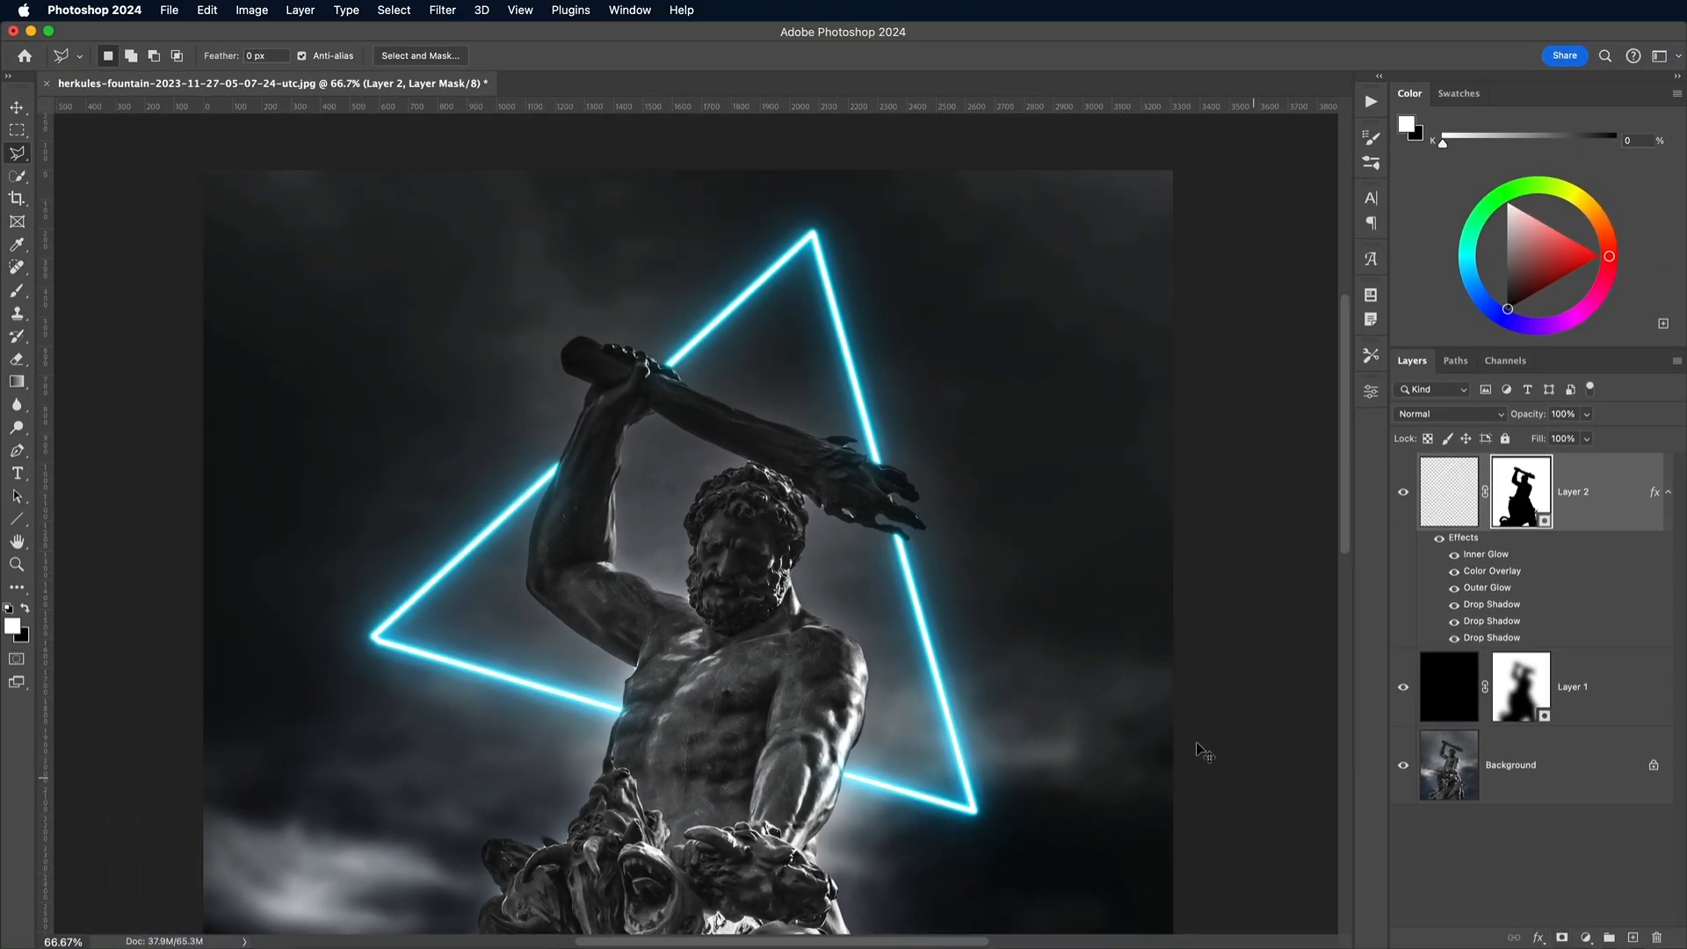
pyautogui.press('x')
pyautogui.press('super+equal')
pyautogui.press('super+equal')
pyautogui.press('super+equal')
pyautogui.hscroll(10, 981, 587)
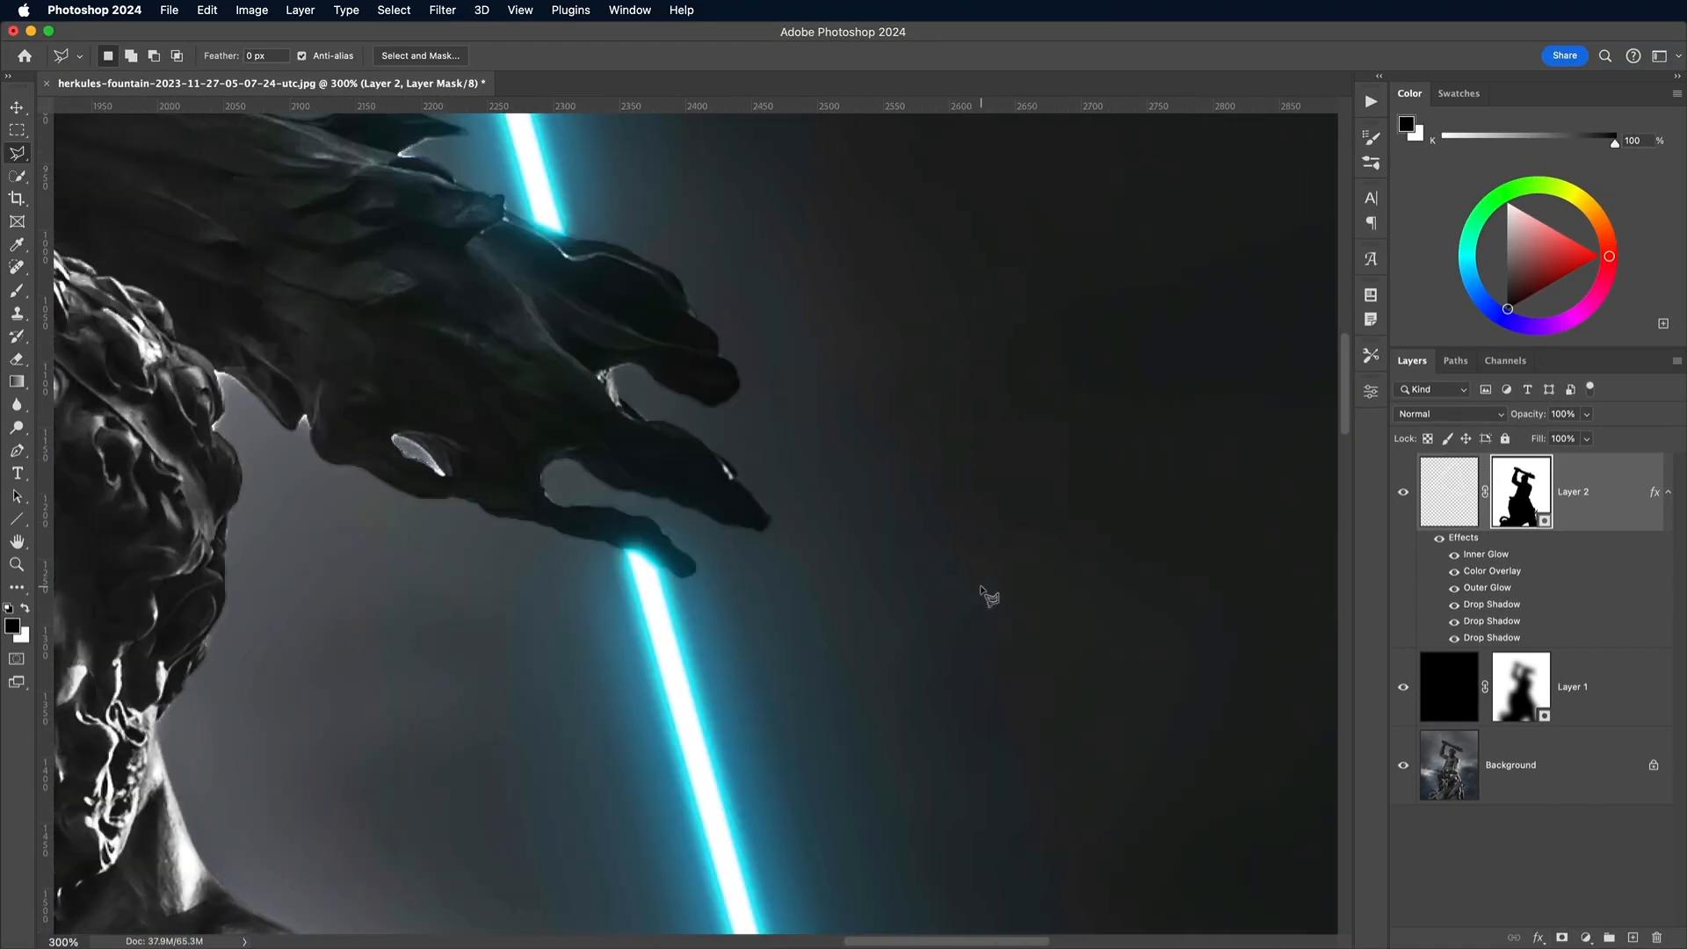
pyautogui.hscroll(-10, 980, 587)
pyautogui.scroll(5, 981, 587)
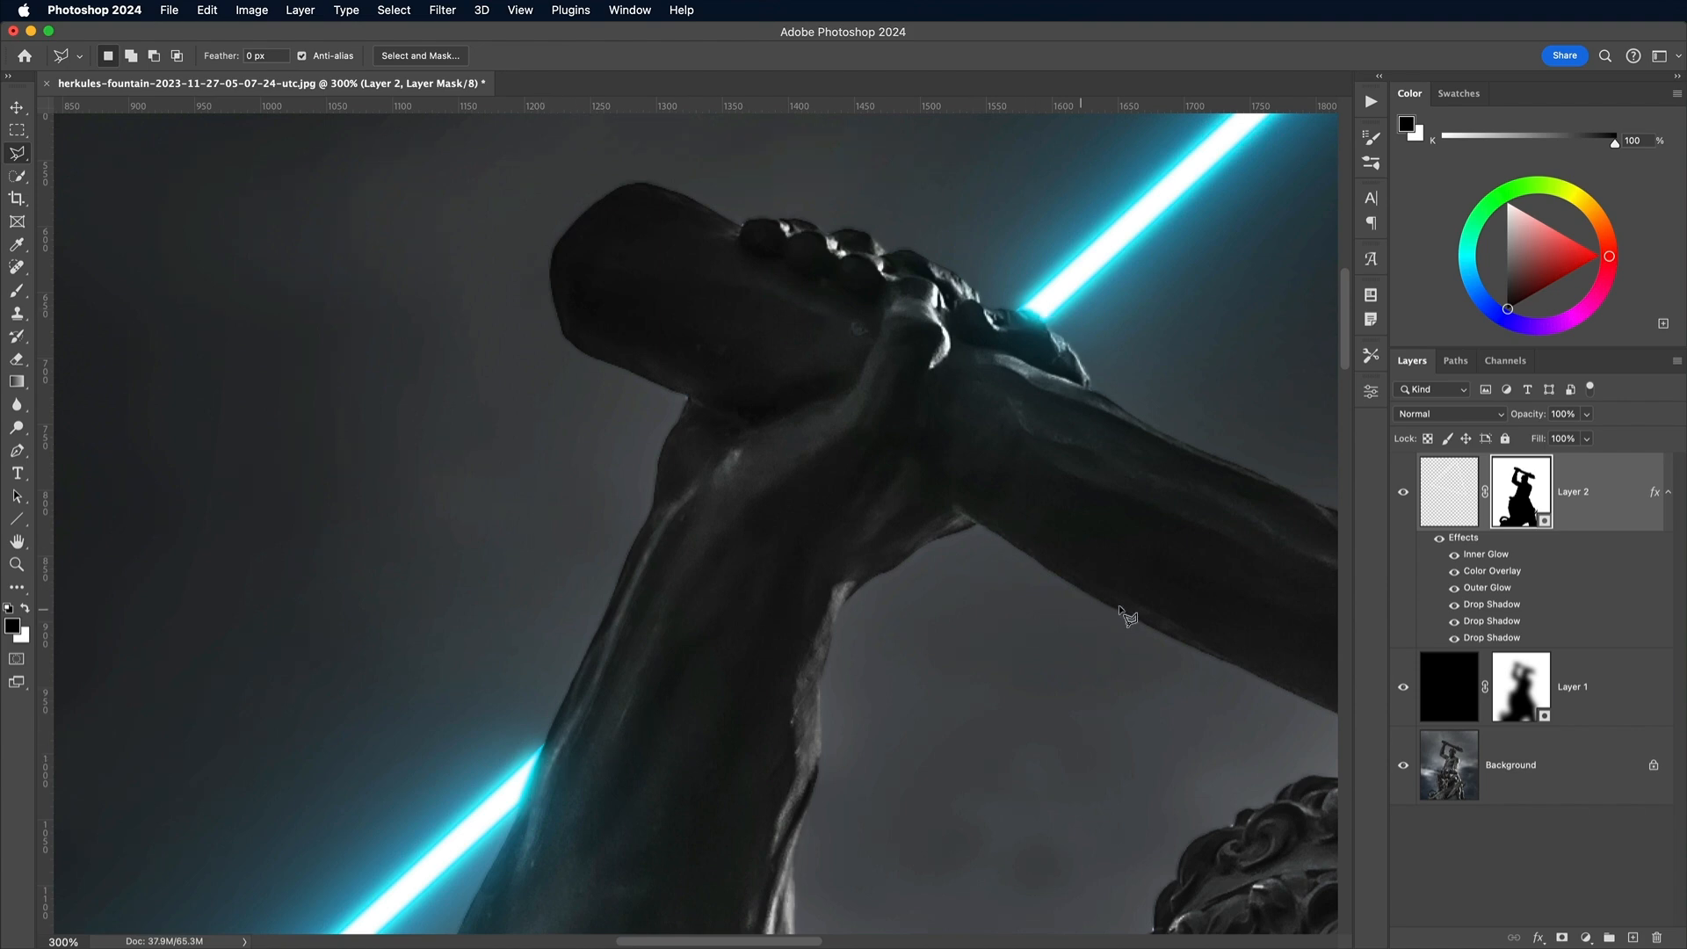
pyautogui.press('super+z')
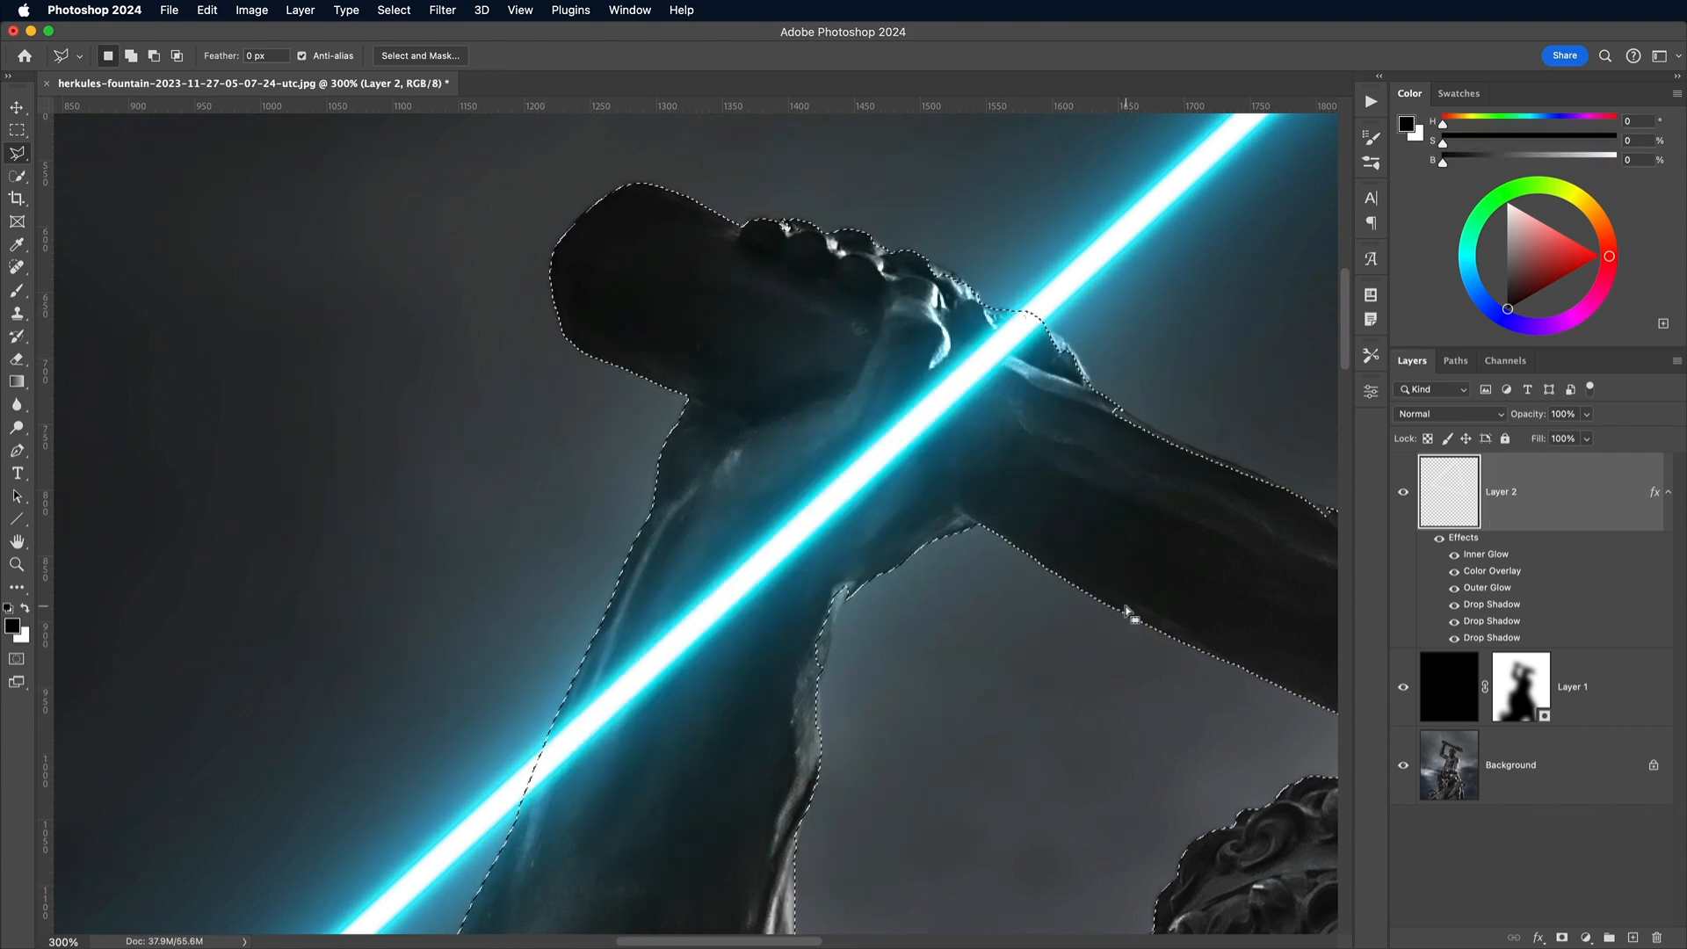
# Step: Group the triangle layer and mask the statue's shape out of the group so the neon glow sits behind the statue
pyautogui.press('super+g')
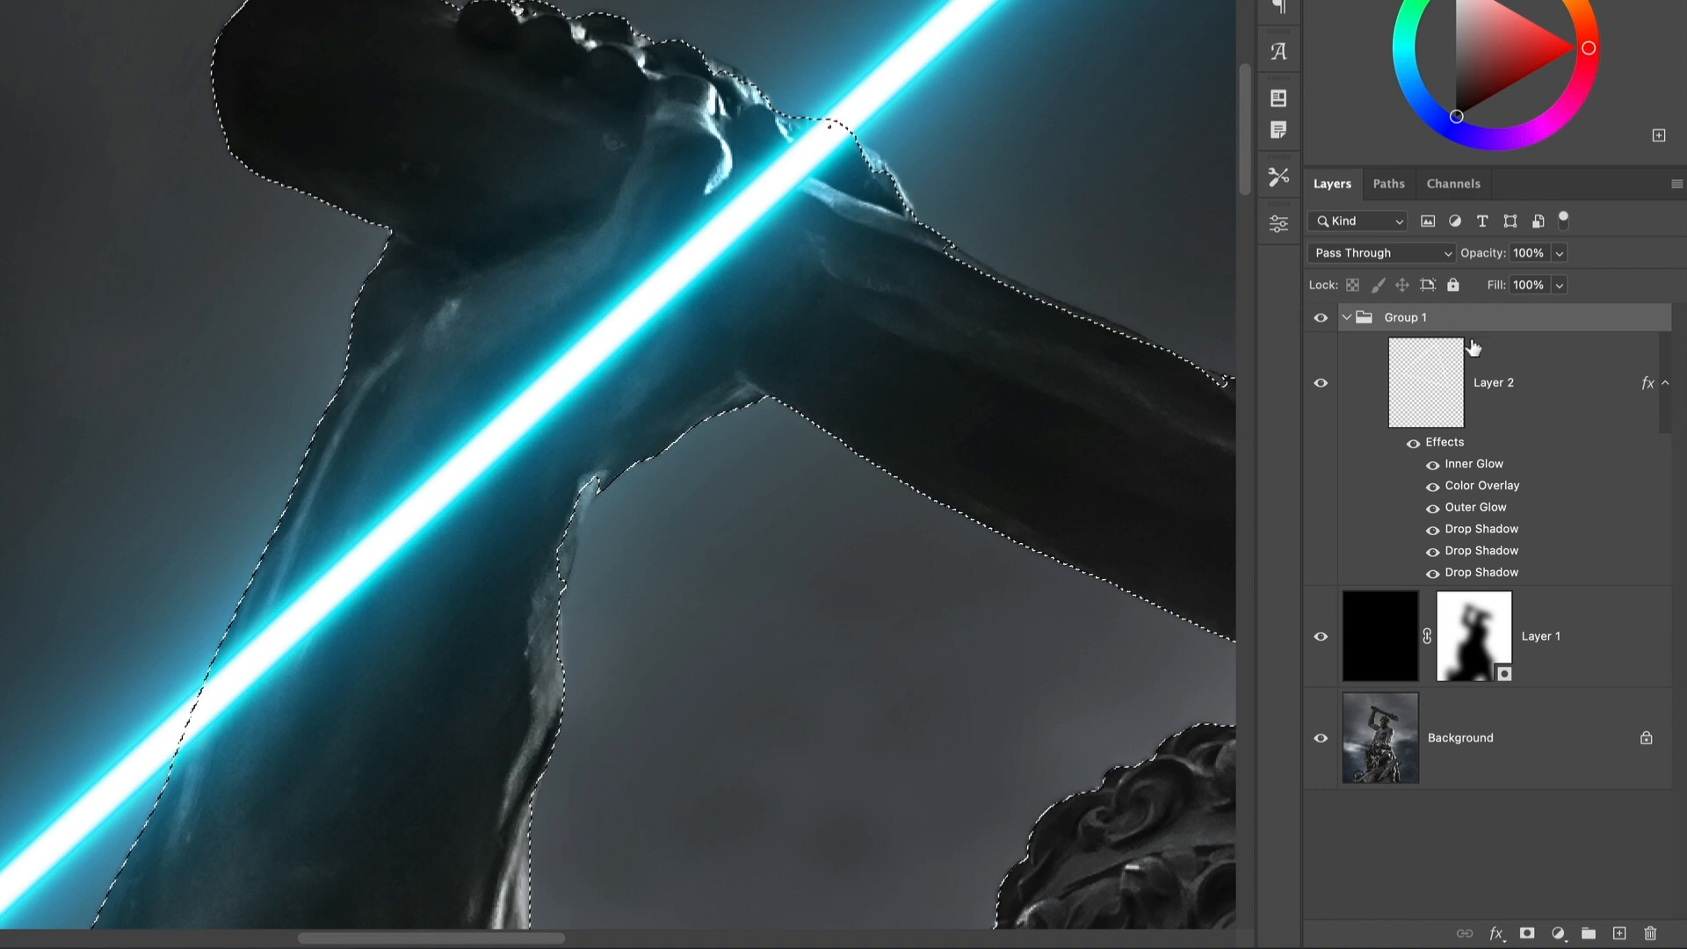
pyautogui.click(1528, 933)
pyautogui.hscroll(-5, 778, 688)
pyautogui.scroll(-3, 778, 688)
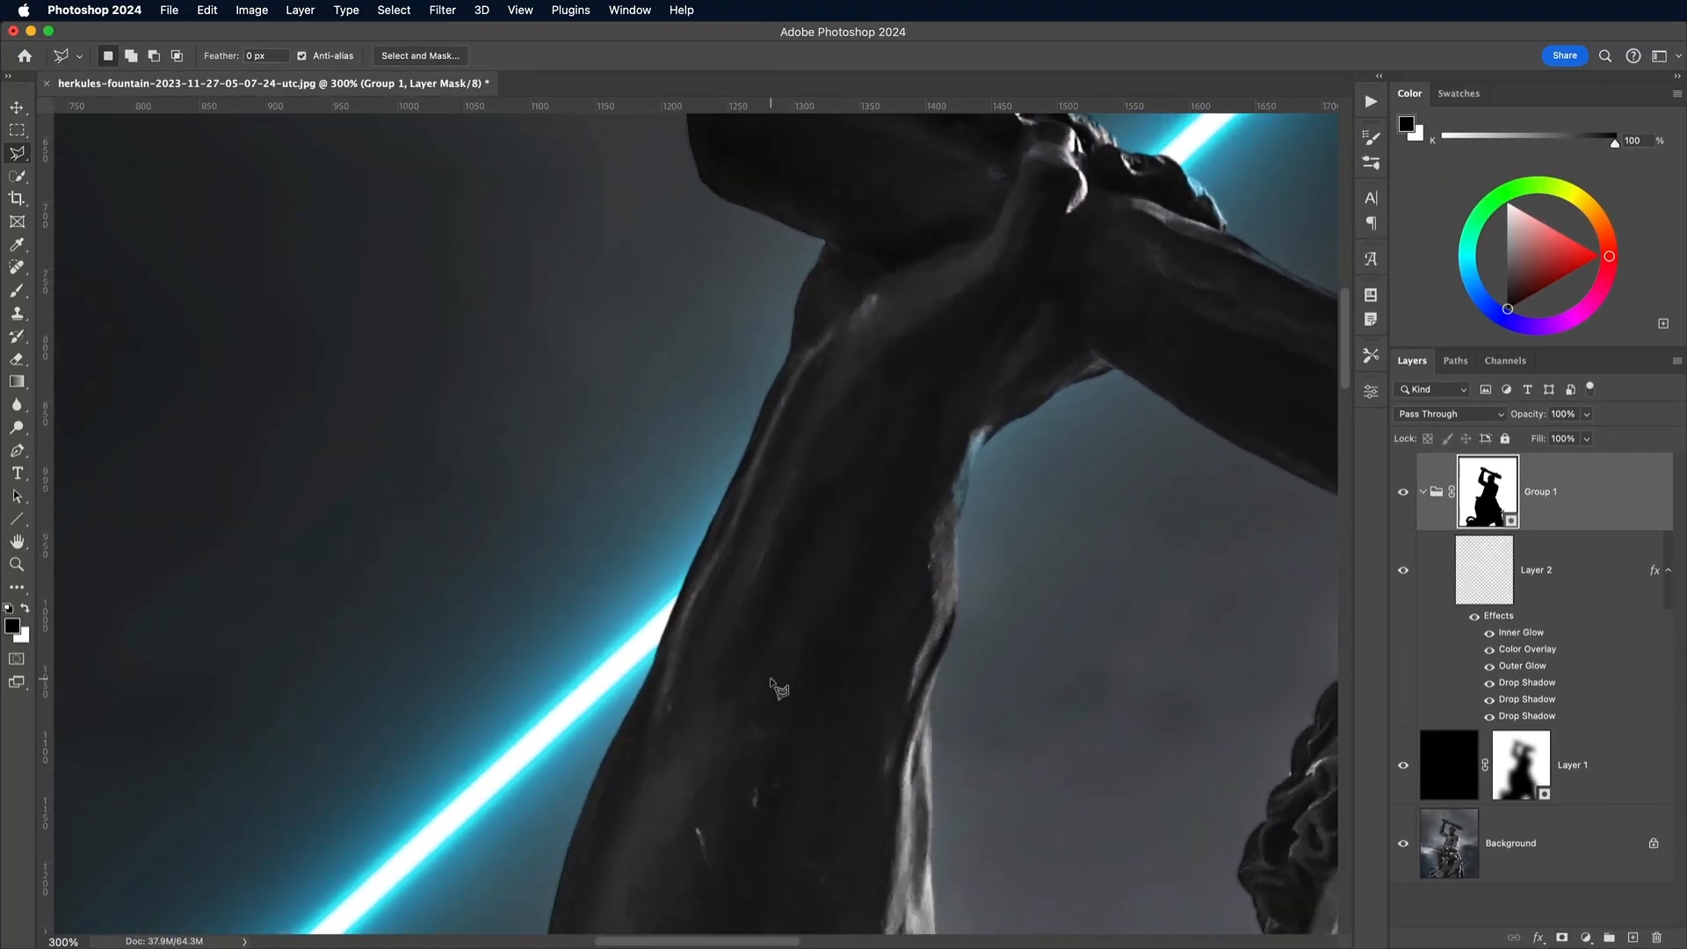
pyautogui.scroll(-15, 906, 601)
pyautogui.hscroll(15, 905, 600)
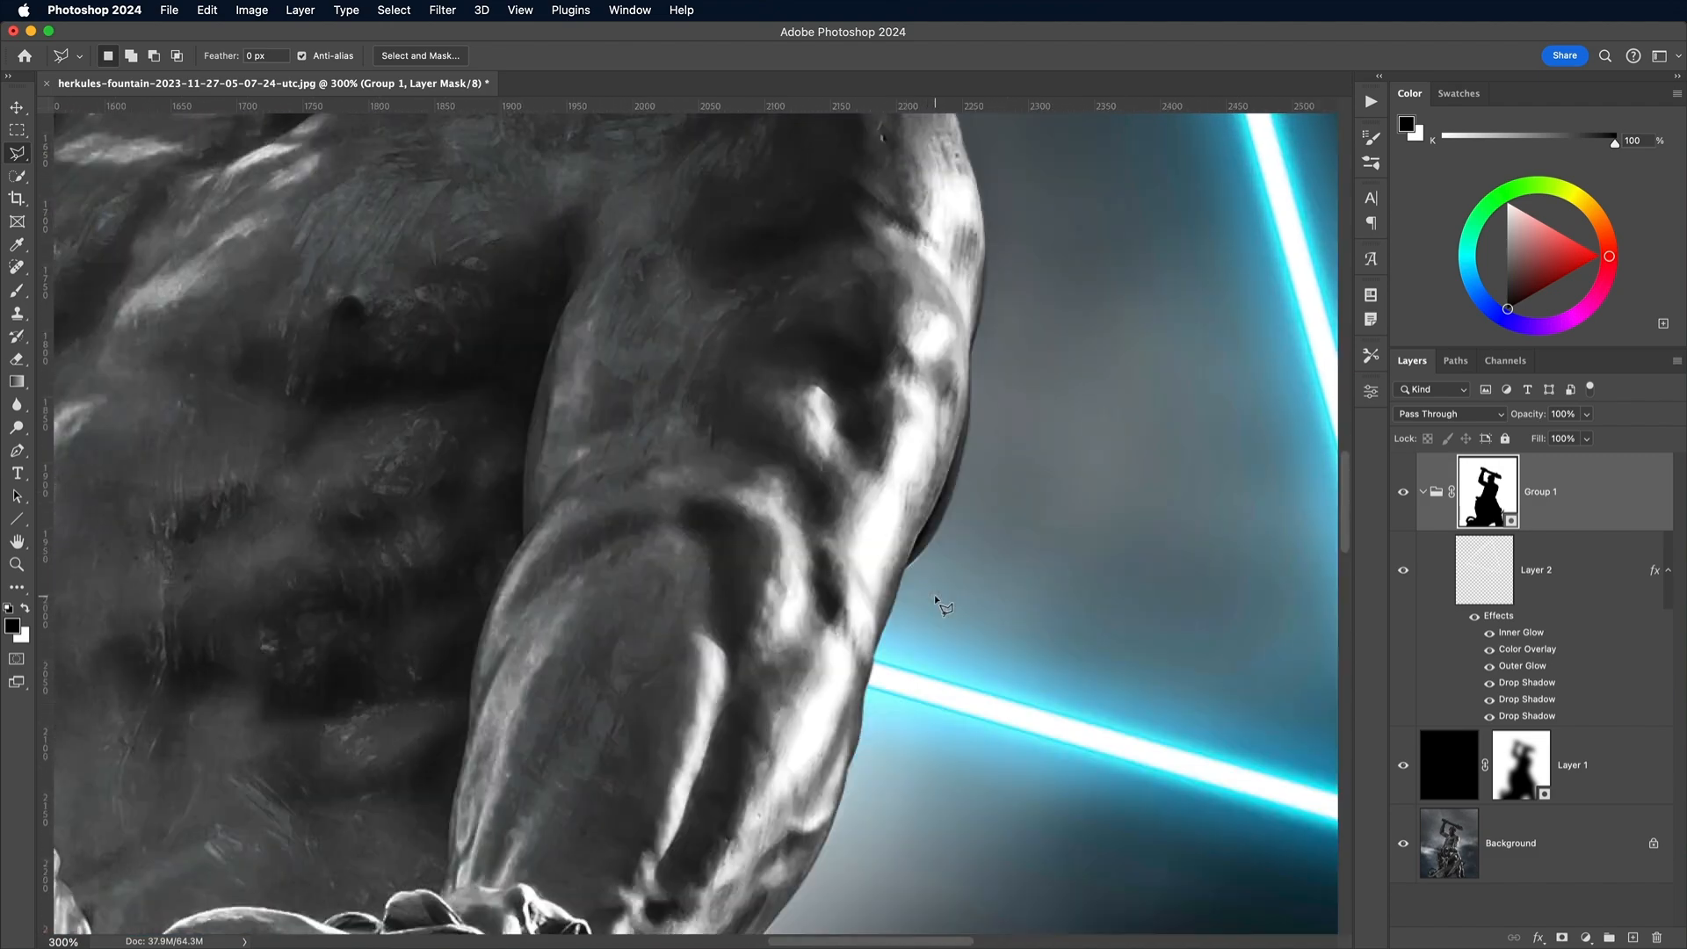
pyautogui.press('super+minus')
pyautogui.scroll(12, 926, 446)
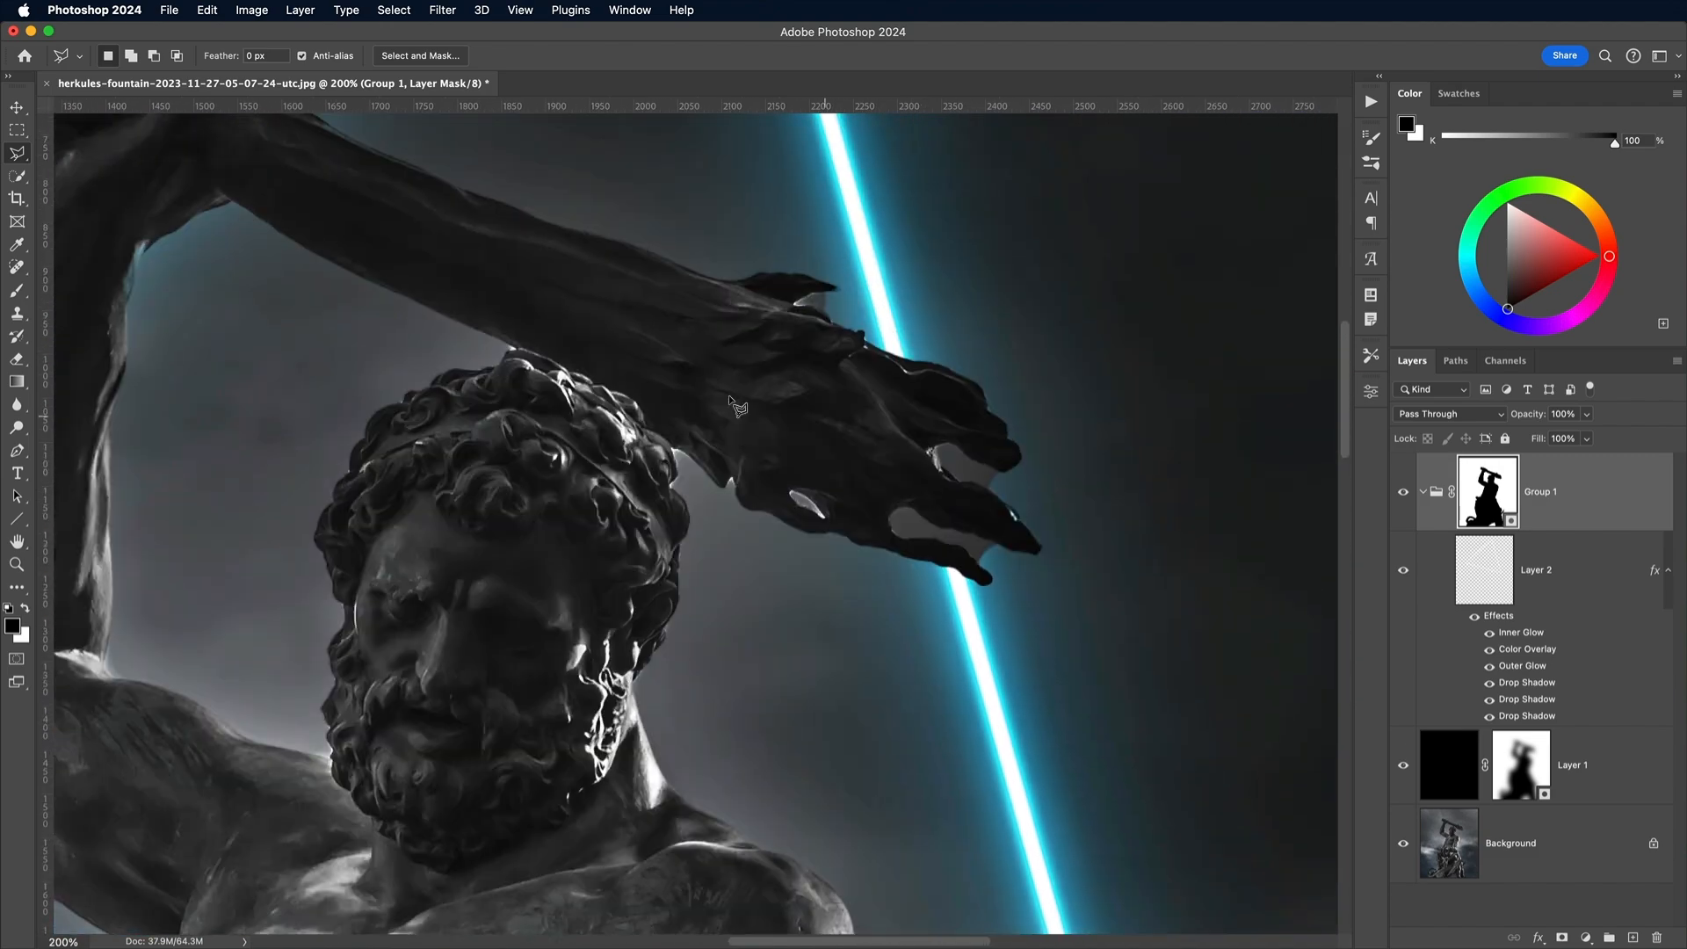
# Step: Paint white on the group mask with a 400 px soft brush to bring the neon line in front of the club's end
pyautogui.click(18, 293)
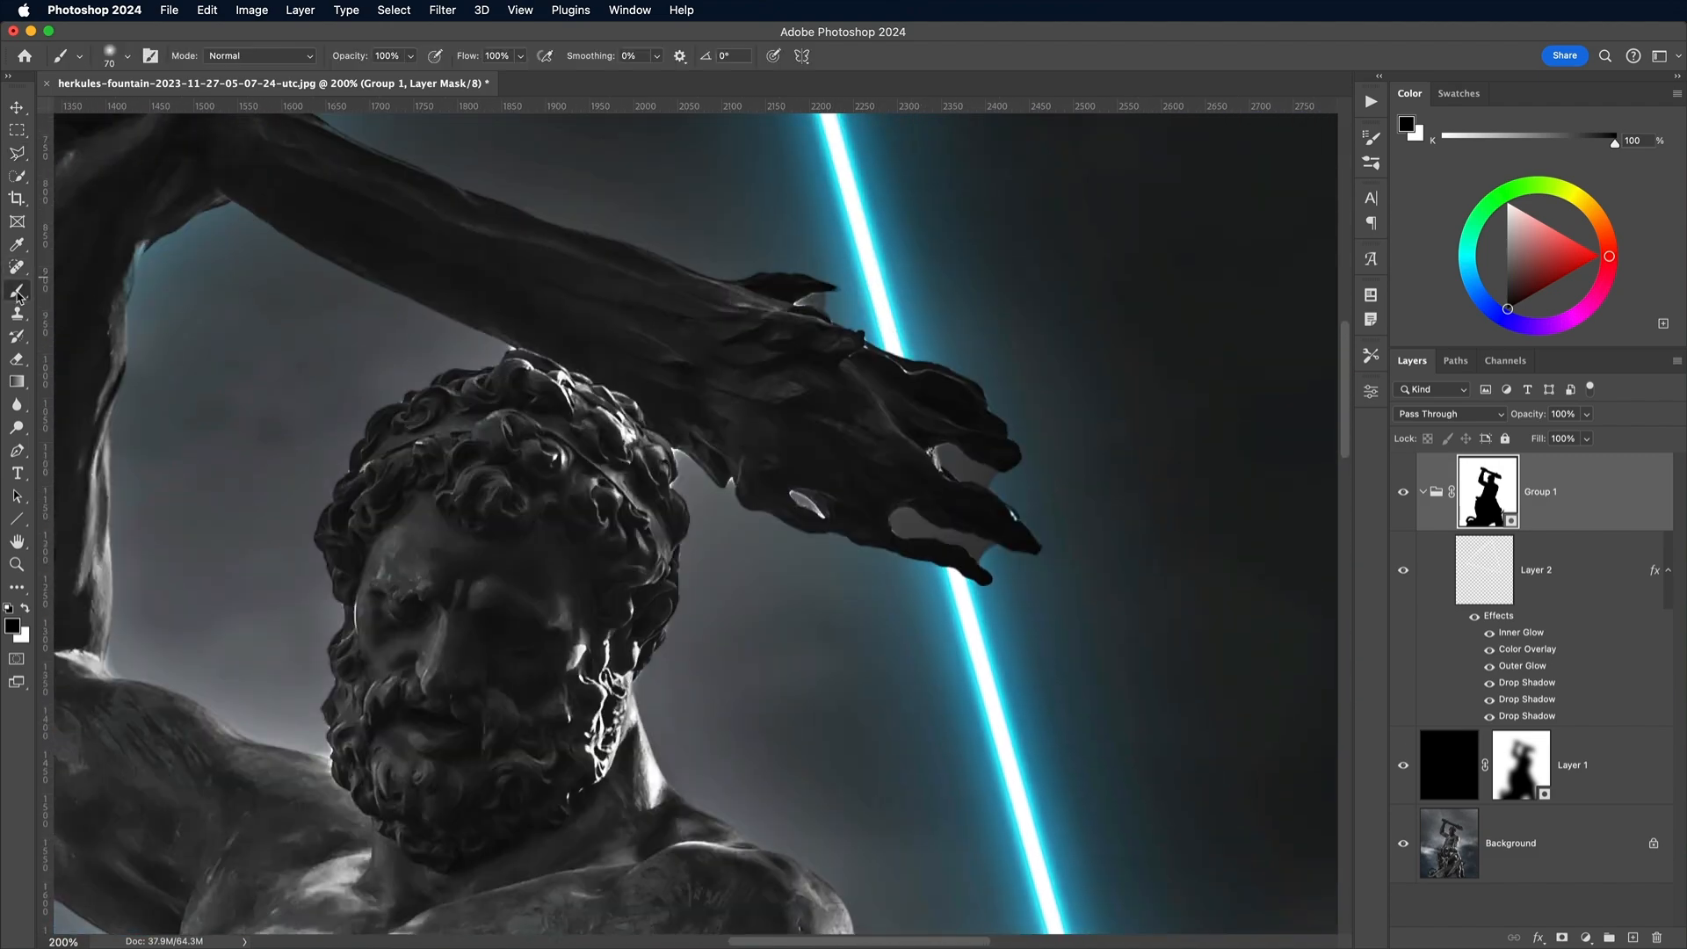
pyautogui.click(882, 367)
pyautogui.press('super+z')
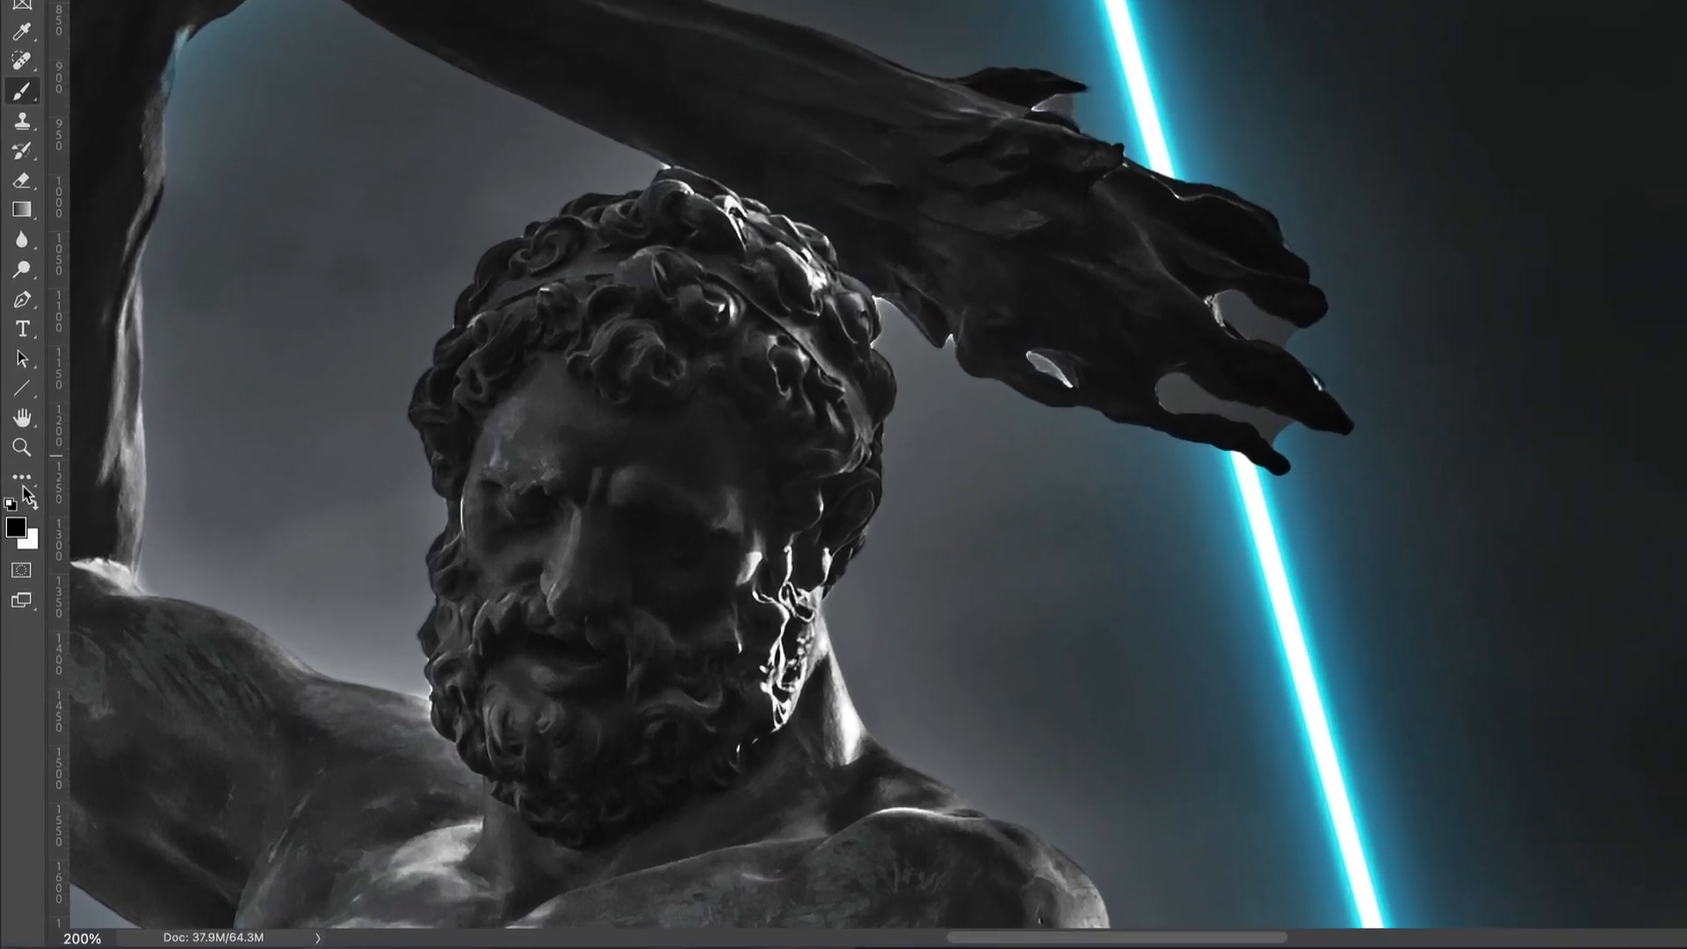
pyautogui.click(25, 609)
pyautogui.moveTo(848, 283); pyautogui.dragTo(809, 509)
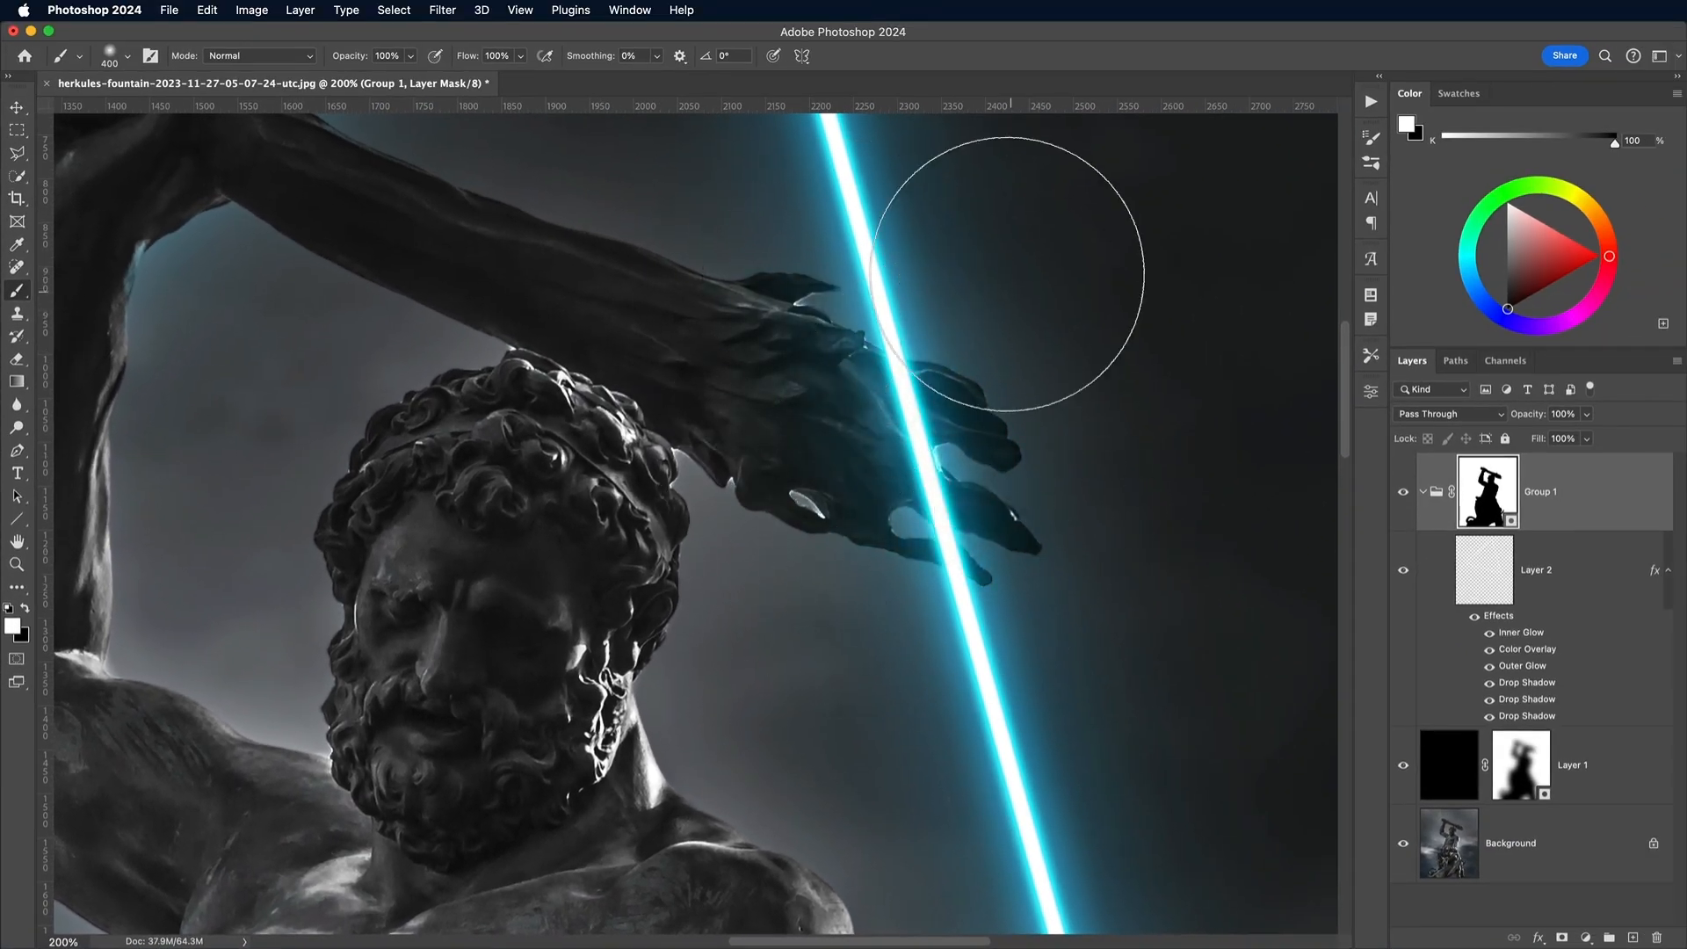
# Step: Paint white on the group mask across the torso to bring the triangle's lower line in front of the body
pyautogui.scroll(-10, 888, 489)
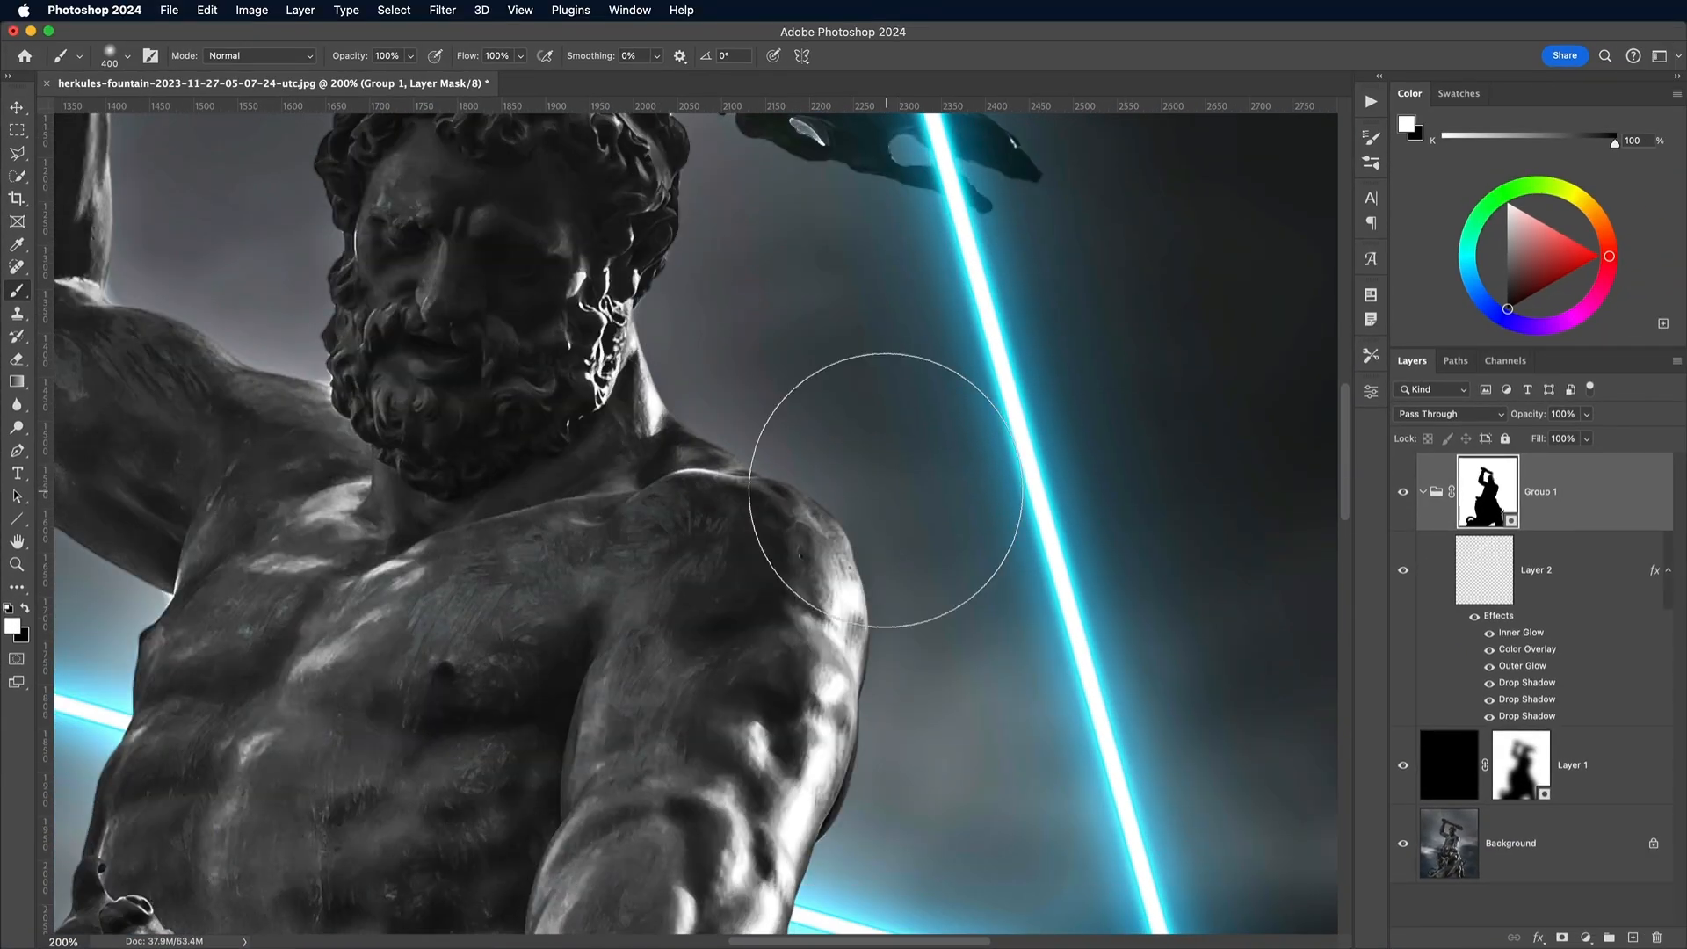
pyautogui.hscroll(-10, 886, 491)
pyautogui.moveTo(699, 452)
pyautogui.mouseDown()
pyautogui.moveTo(665, 440)
pyautogui.moveTo(978, 547)
pyautogui.moveTo(1035, 520)
pyautogui.mouseUp()
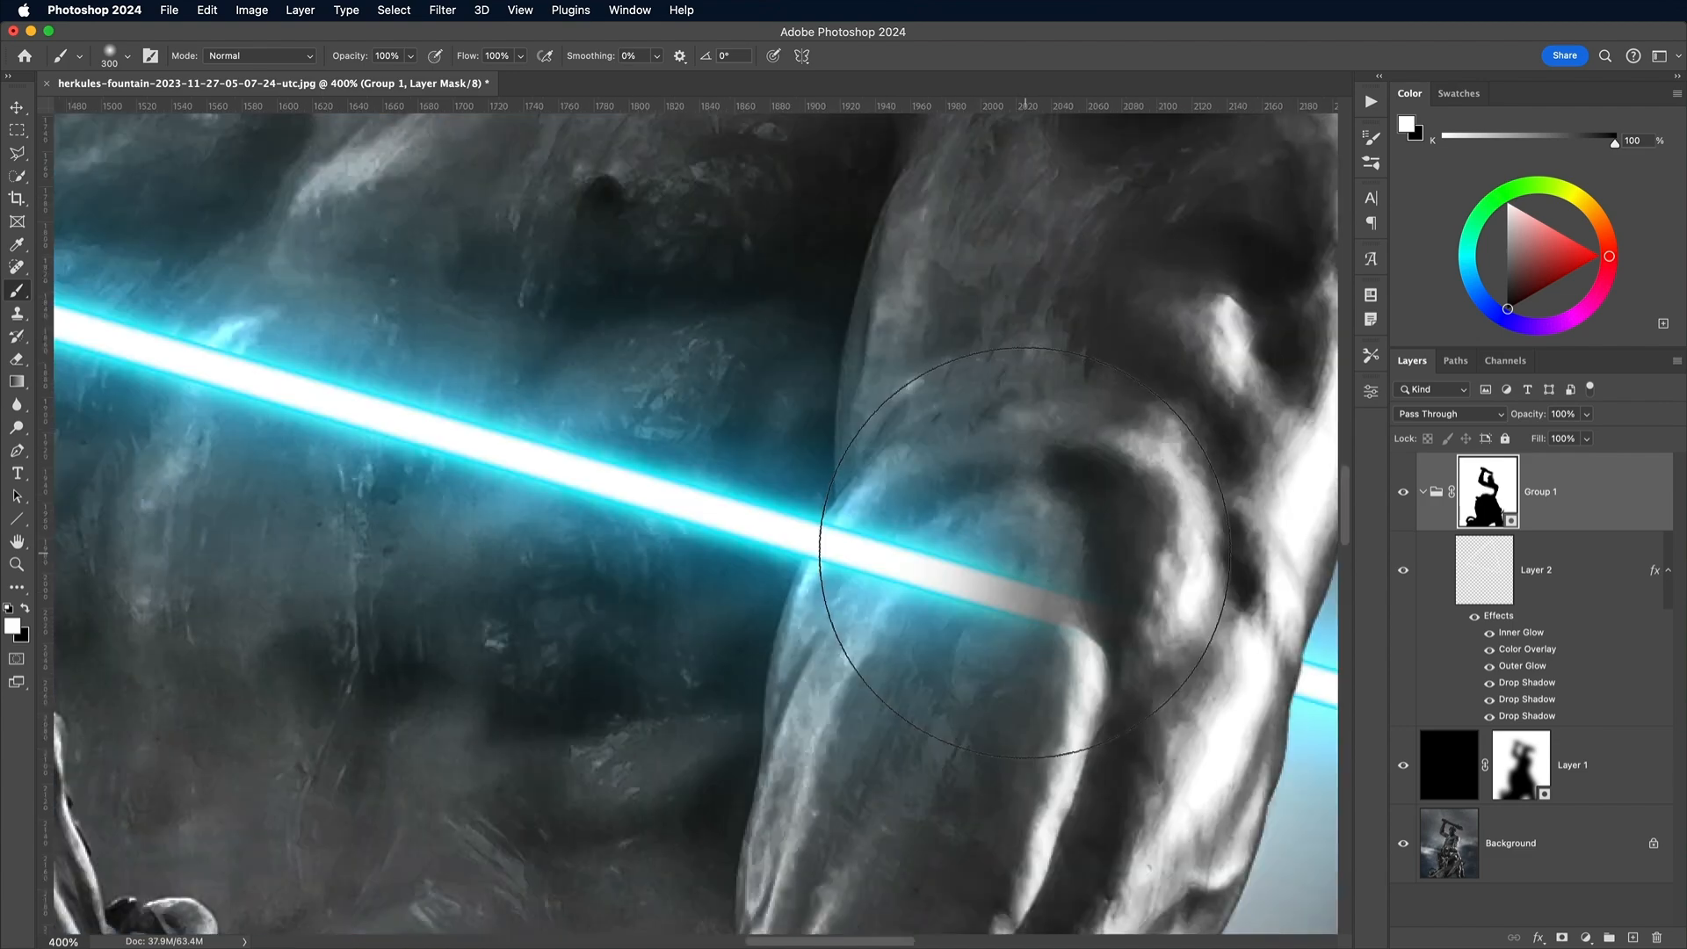
# Step: Paint the mask over the lowered arm to hide the neon line behind it, refining the arm's edge with a 25 px brush
pyautogui.press('x')
pyautogui.press('[')
pyautogui.press('[')
pyautogui.press('[')
pyautogui.press('[')
pyautogui.press('[')
pyautogui.moveTo(1025, 553)
pyautogui.mouseDown()
pyautogui.moveTo(903, 608)
pyautogui.moveTo(928, 516)
pyautogui.moveTo(846, 528)
pyautogui.moveTo(821, 549)
pyautogui.moveTo(907, 475)
pyautogui.moveTo(991, 463)
pyautogui.moveTo(1042, 364)
pyautogui.mouseUp()
pyautogui.press('[')
pyautogui.press('[')
pyautogui.press('[')
pyautogui.press('[')
pyautogui.press('[')
pyautogui.press('[')
pyautogui.press('[')
pyautogui.press('[')
pyautogui.press('[')
pyautogui.press('[')
pyautogui.press('[')
pyautogui.press('[')
pyautogui.press('[')
pyautogui.press(']')
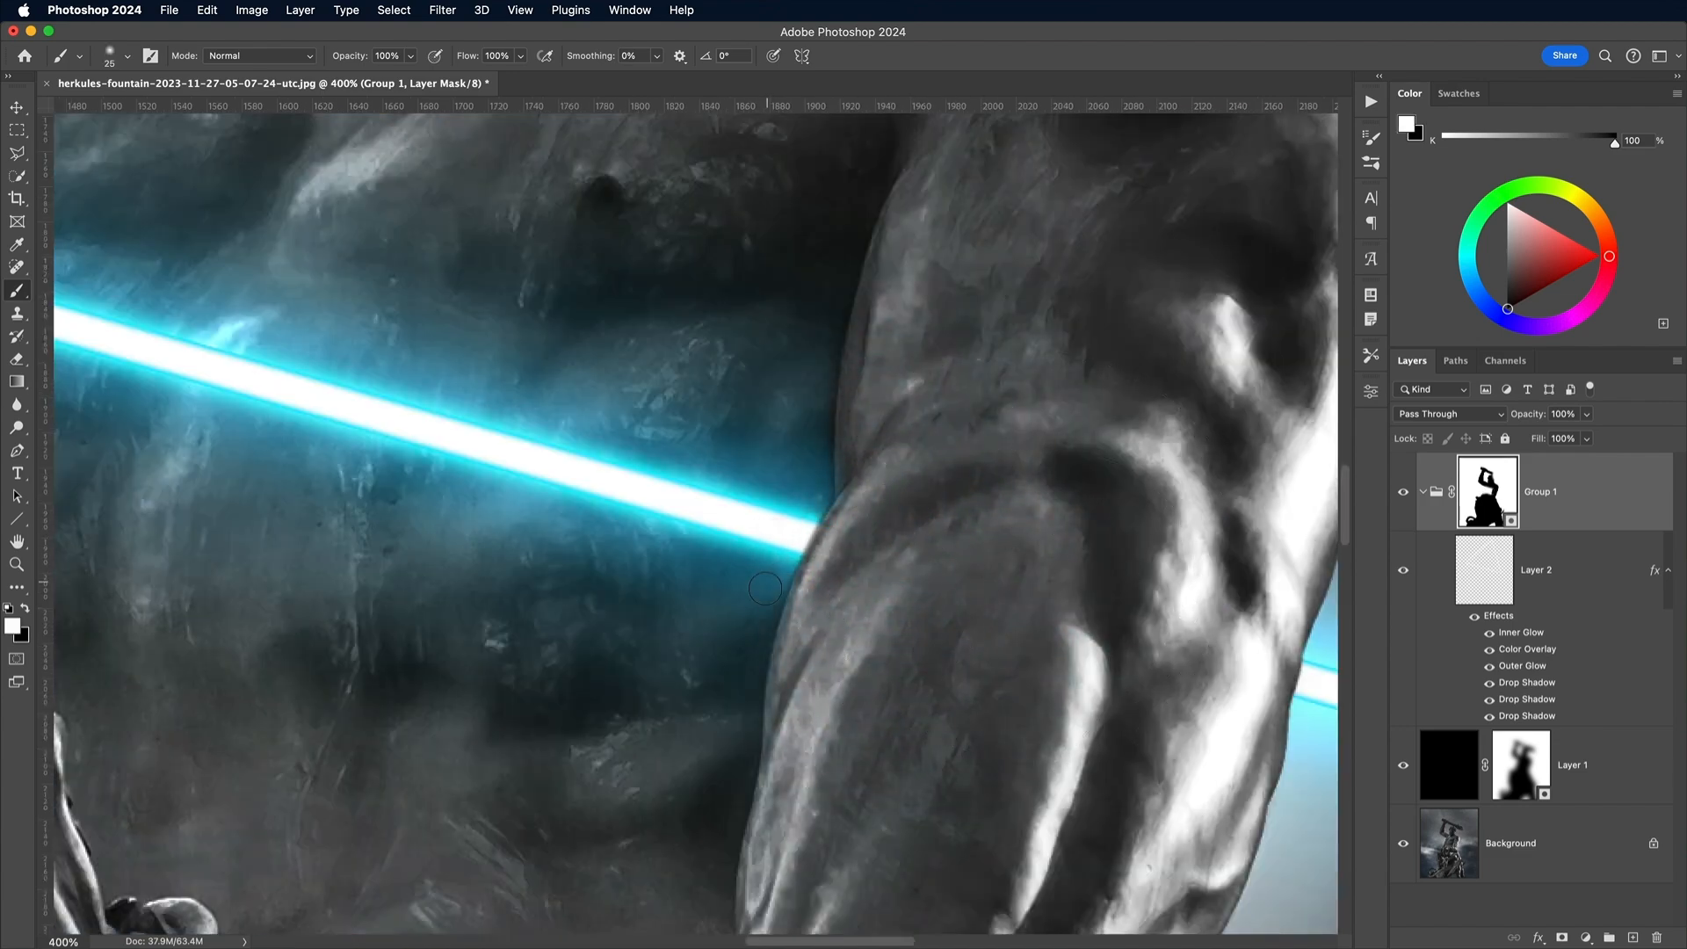
pyautogui.moveTo(1167, 656); pyautogui.dragTo(870, 642)
# Step: Add a new empty layer above the triangle group at the top of the layer stack
pyautogui.press('super+minus')
pyautogui.press('super+minus')
pyautogui.press('super+minus')
pyautogui.press('super+minus')
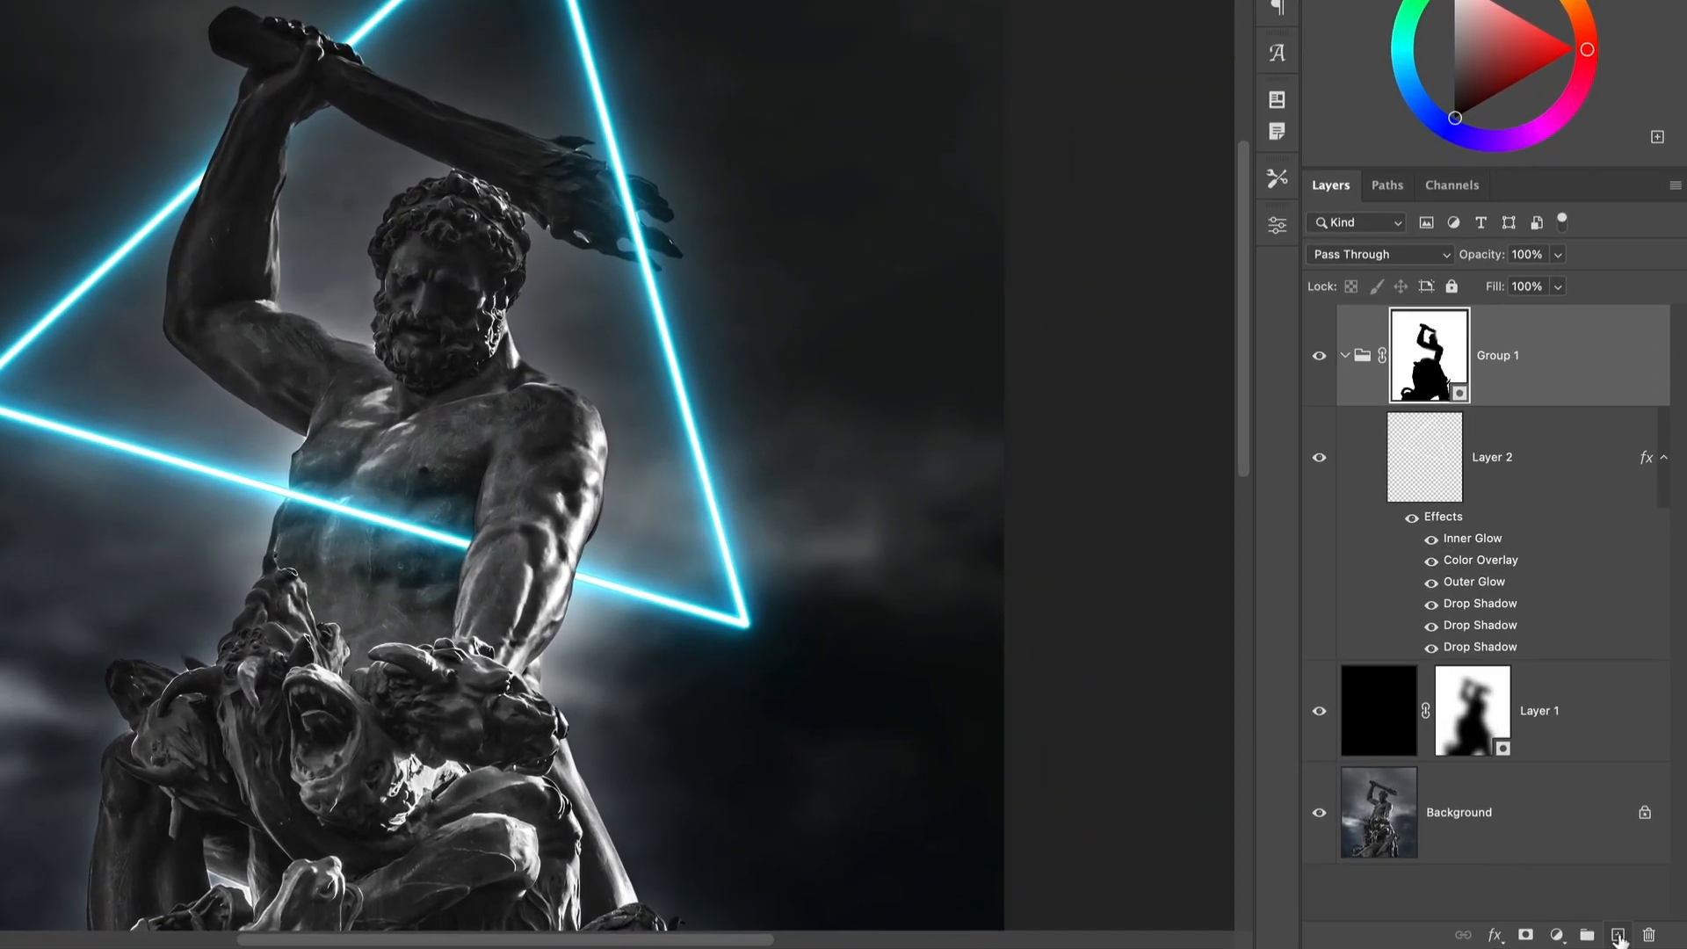
pyautogui.click(1618, 935)
pyautogui.moveTo(1549, 464); pyautogui.dragTo(1519, 308)
# Step: Outline both of the statue's eyes with the Lasso tool and fill the shapes with white on the new layer
pyautogui.press('super+plus')
pyautogui.press('super+plus')
pyautogui.press('super+plus')
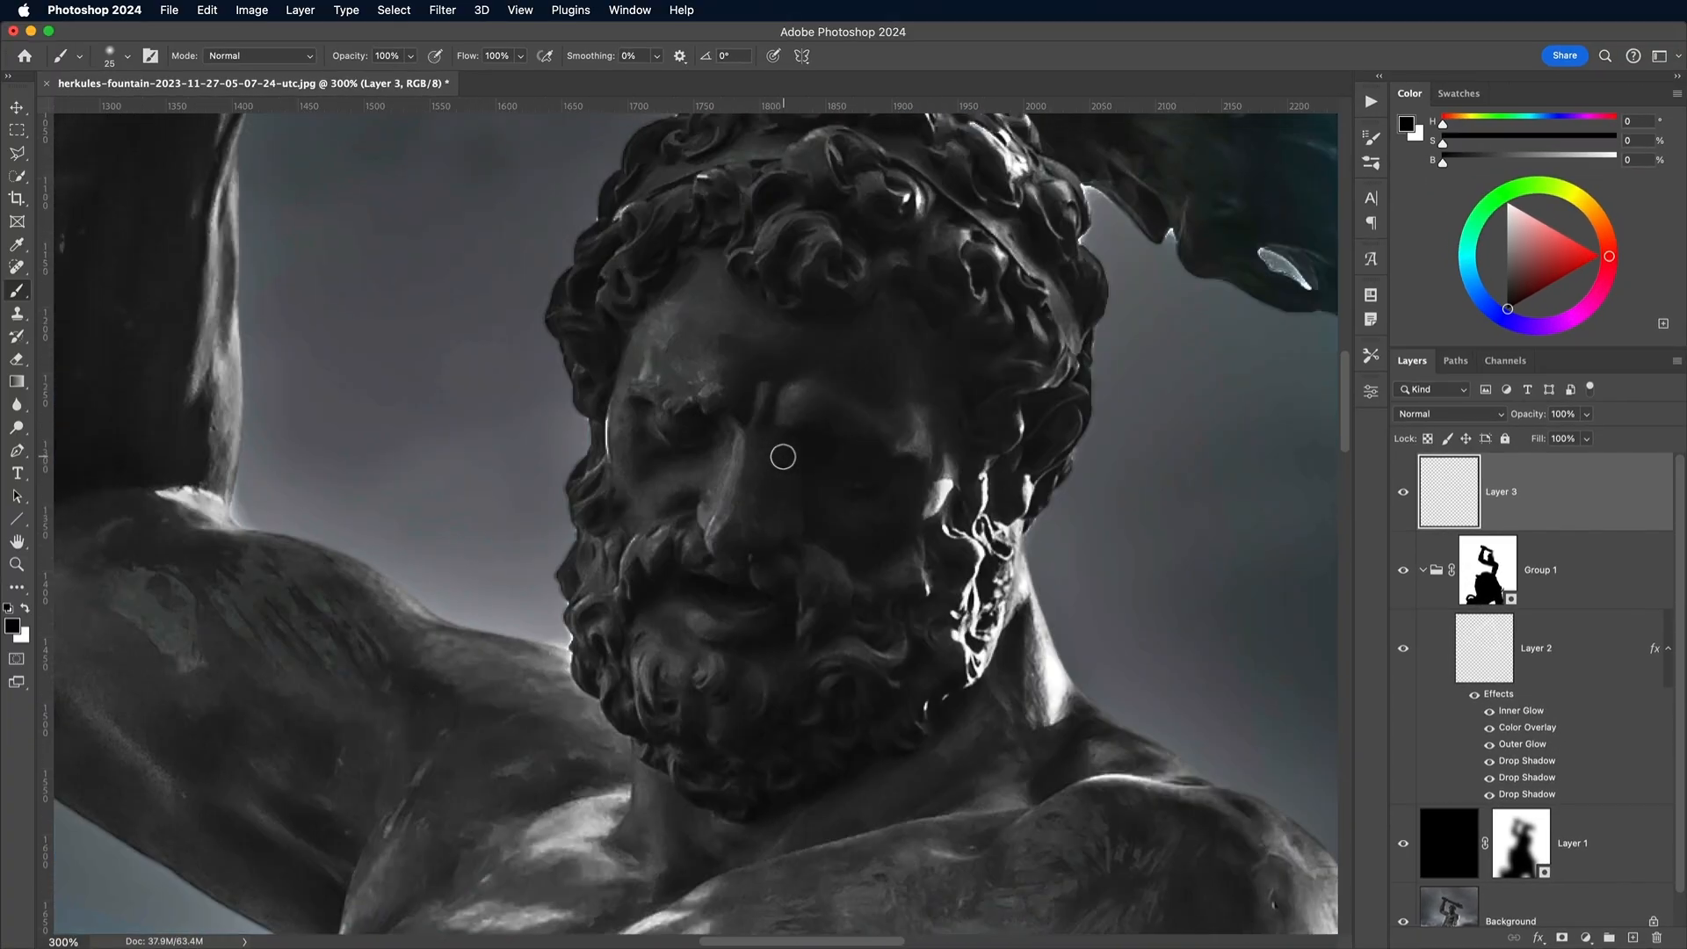
pyautogui.click(17, 155)
pyautogui.press('super+plus')
pyautogui.press('super+plus')
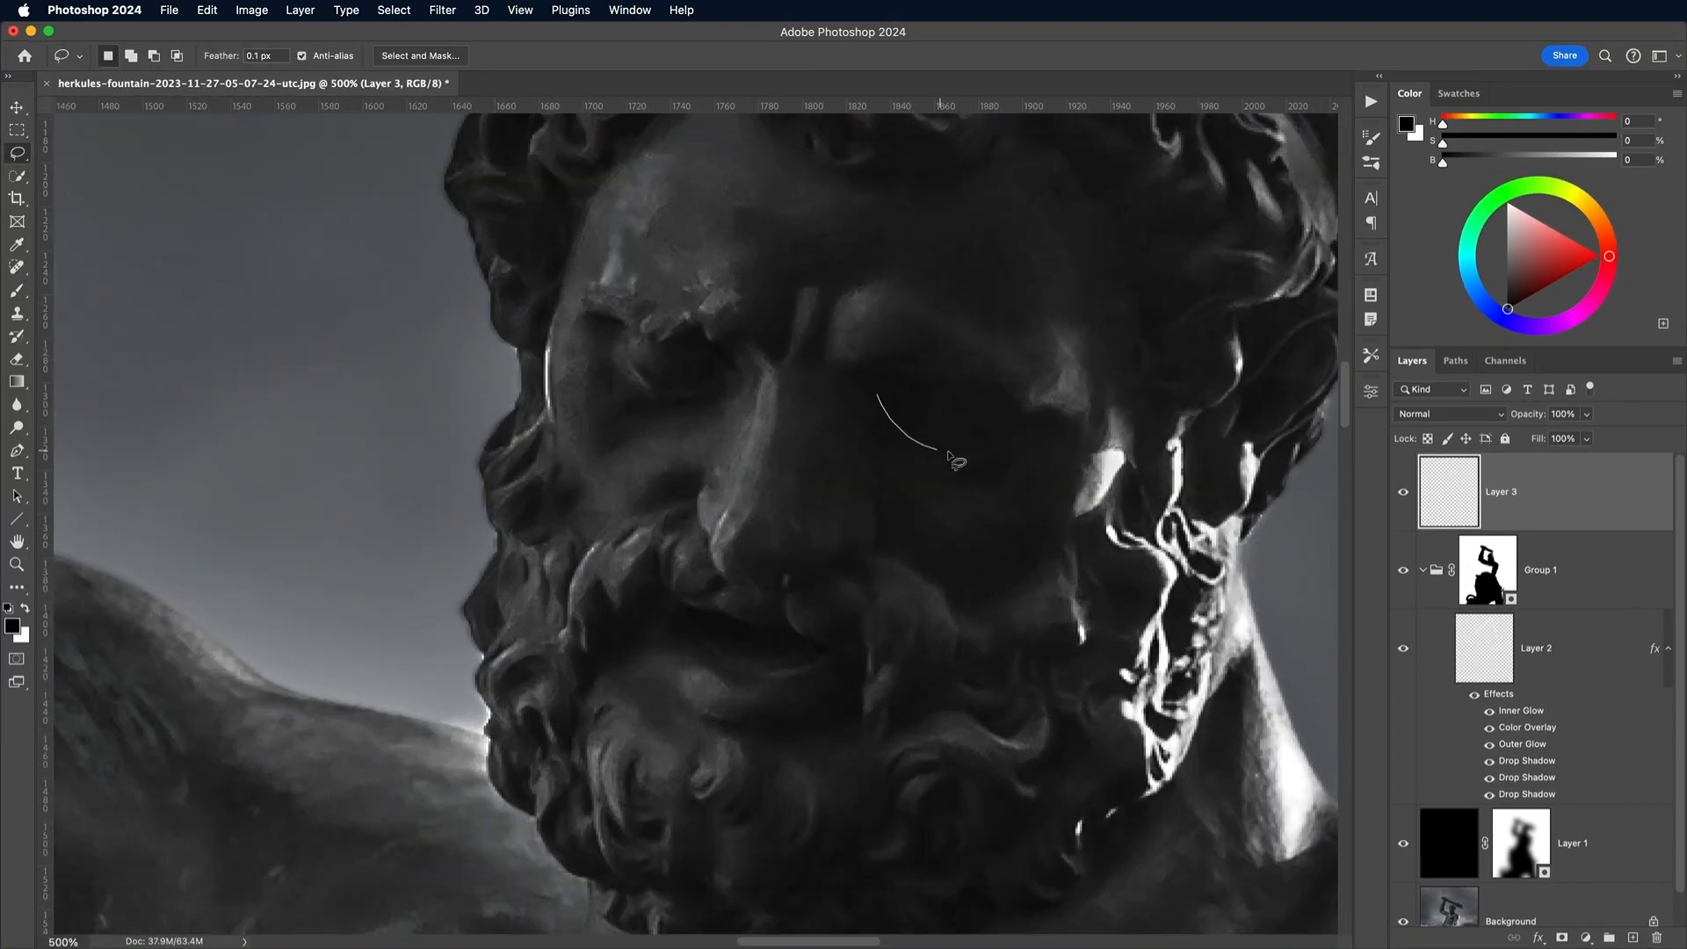
pyautogui.moveTo(685, 349); pyautogui.dragTo(668, 339)
pyautogui.press('super+BackSpace')
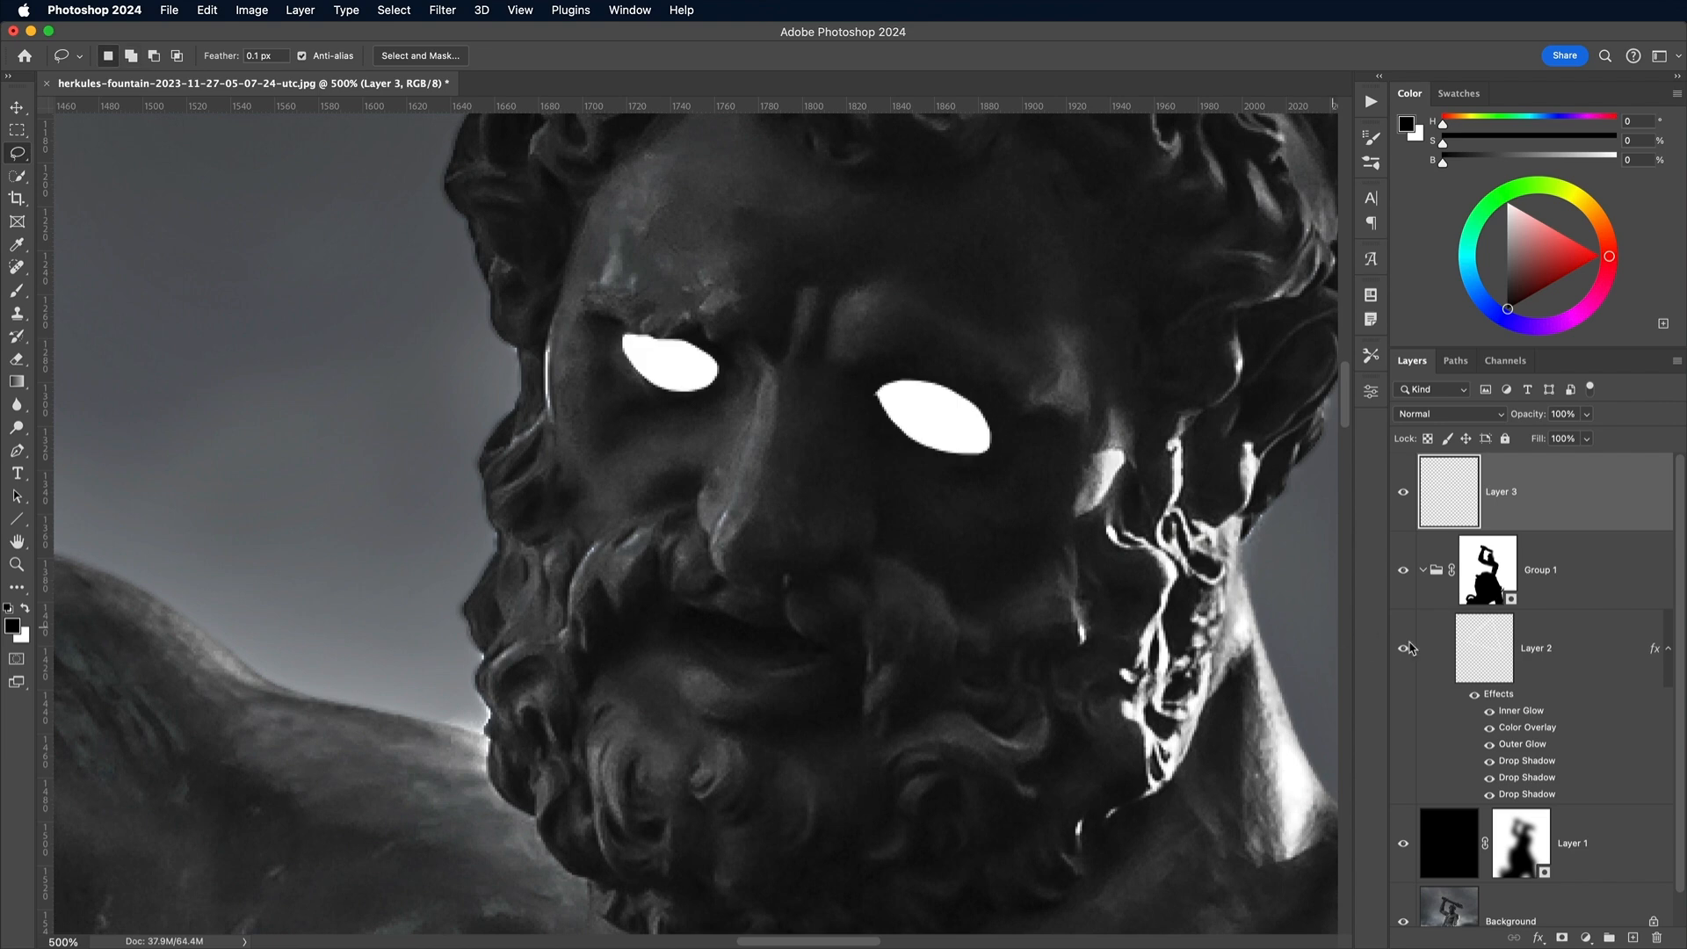
# Step: Copy the triangle's layer style and paste it onto the eyes layer
pyautogui.click(1580, 653)
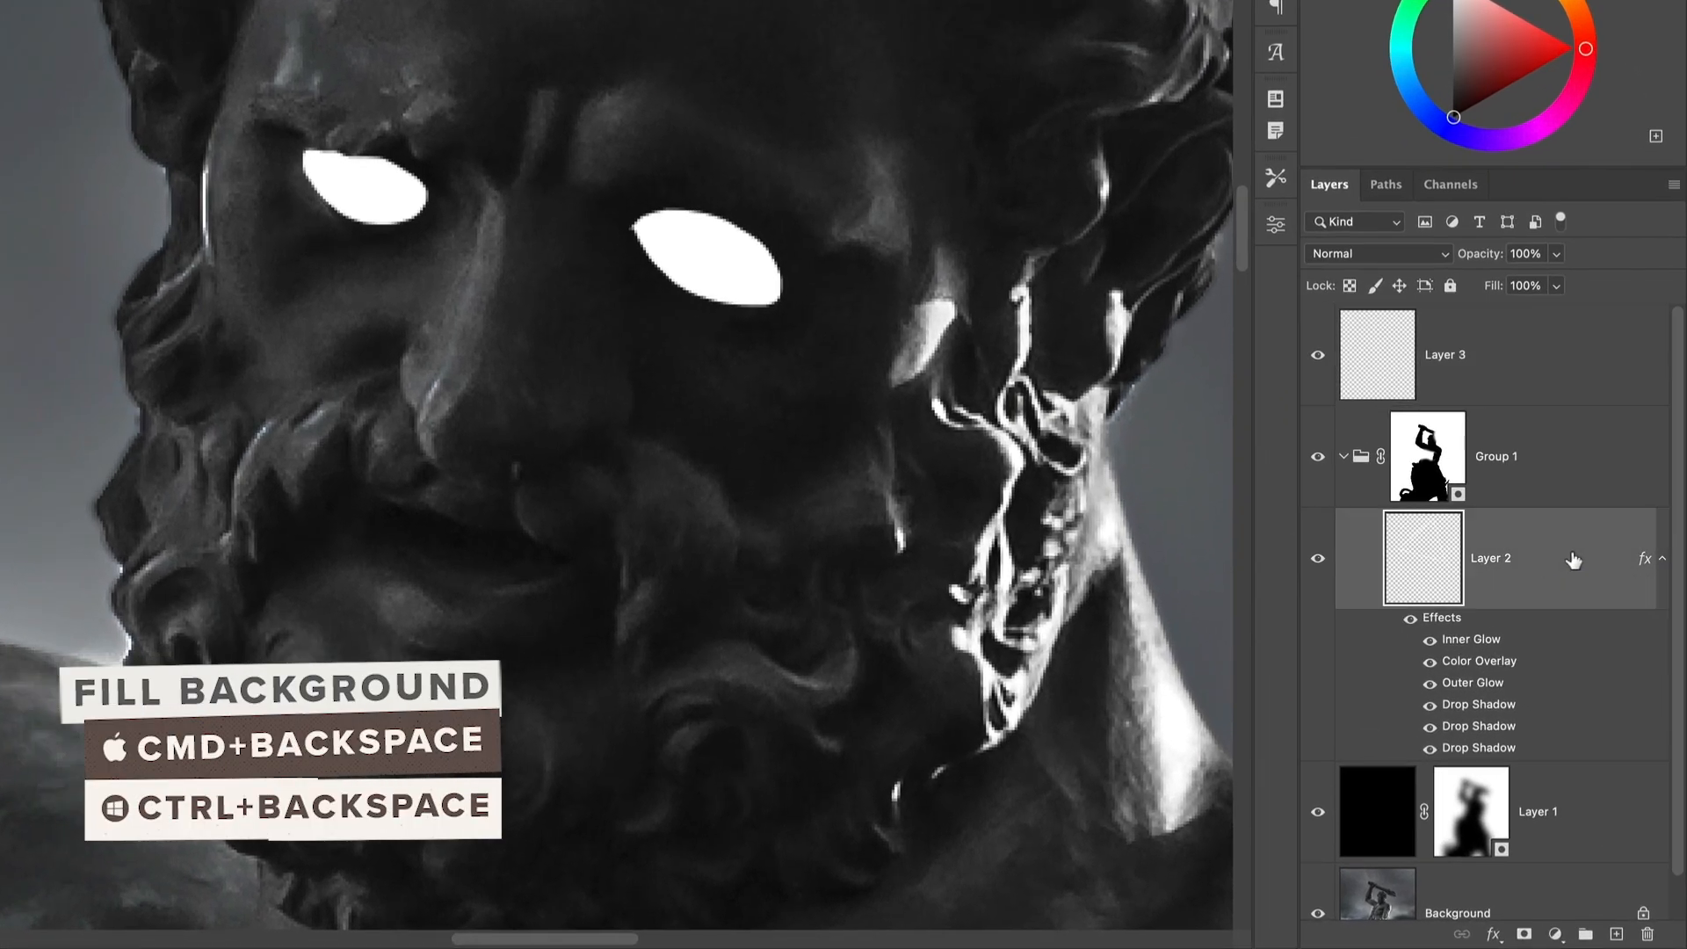
pyautogui.rightClick(1573, 560)
pyautogui.click(1605, 805)
pyautogui.click(1535, 351)
pyautogui.rightClick(1512, 357)
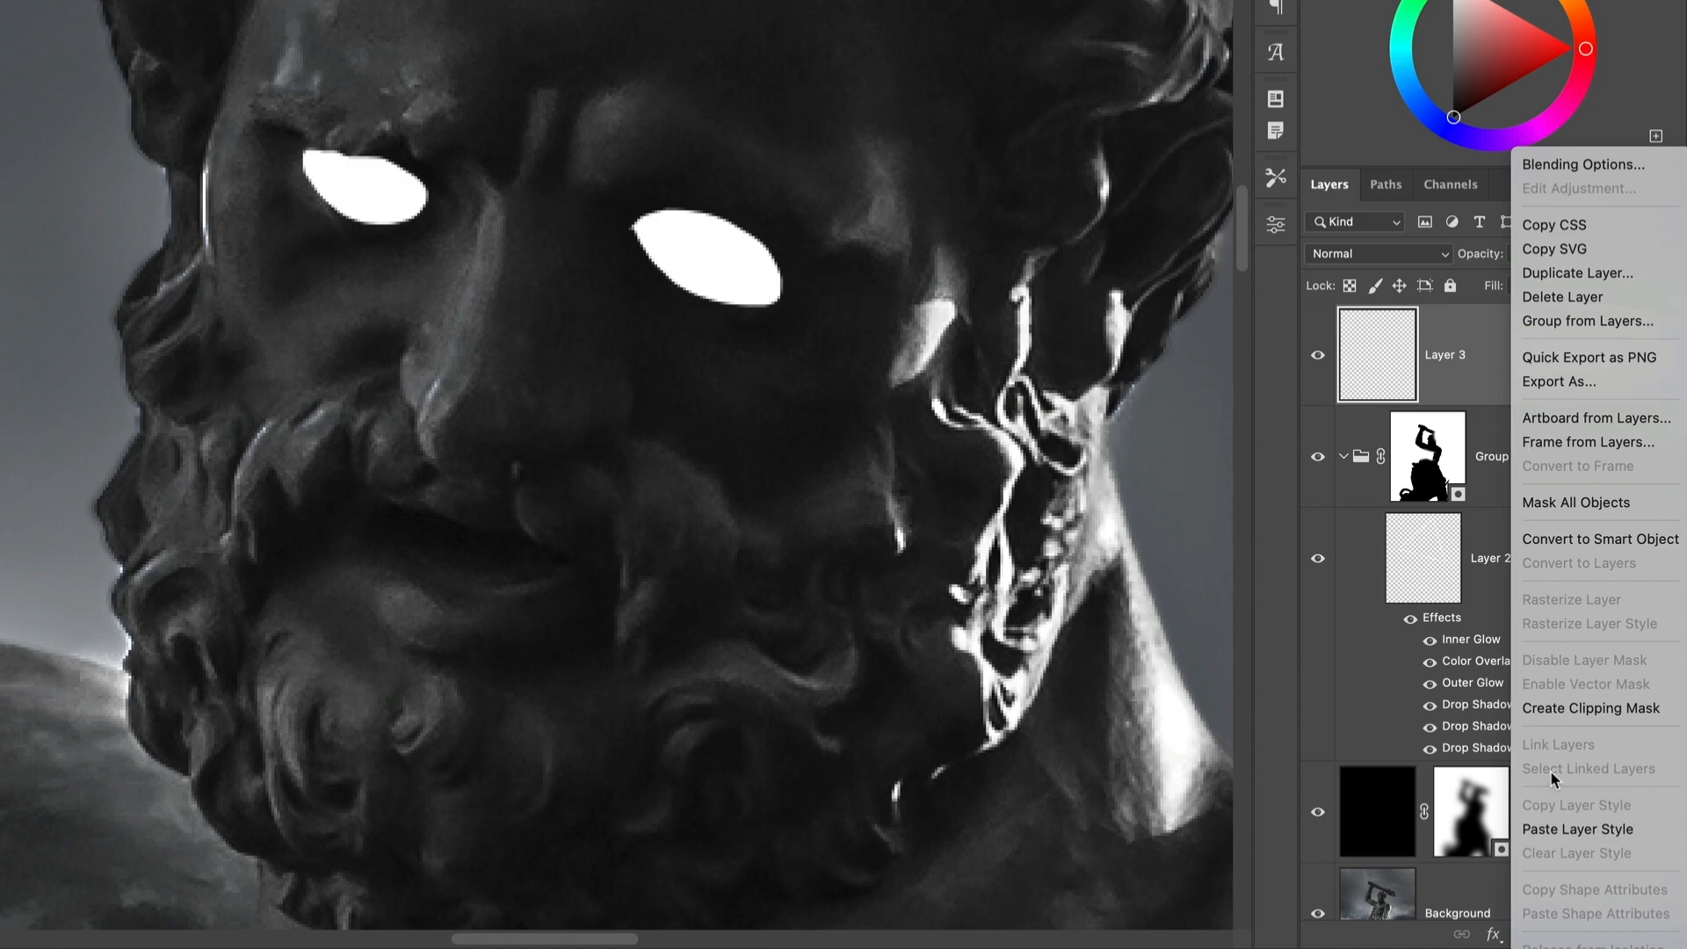
pyautogui.click(1562, 831)
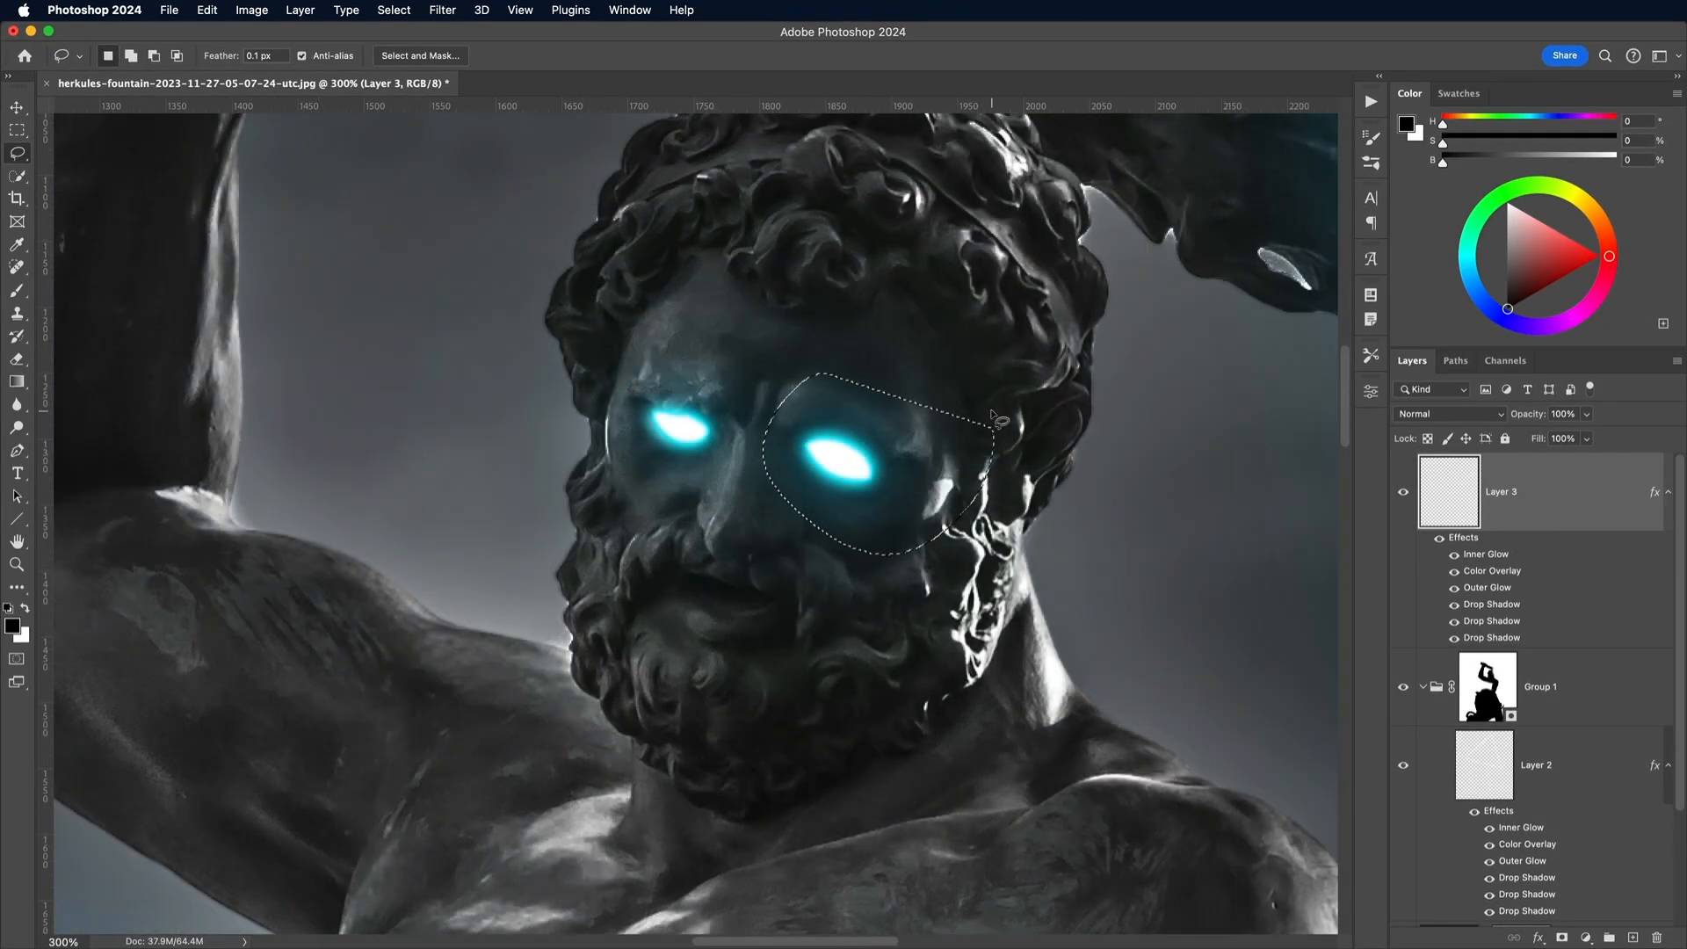
# Step: Select the larger glowing eye with a loose lasso outline and nudge it slightly upward
pyautogui.moveTo(879, 343); pyautogui.dragTo(871, 346)
pyautogui.press('Up')
pyautogui.press('Up')
pyautogui.press('Up')
pyautogui.press('Up')
pyautogui.press('Up')
pyautogui.press('Return')
pyautogui.press('super+minus')
pyautogui.press('super+minus')
pyautogui.press('super+minus')
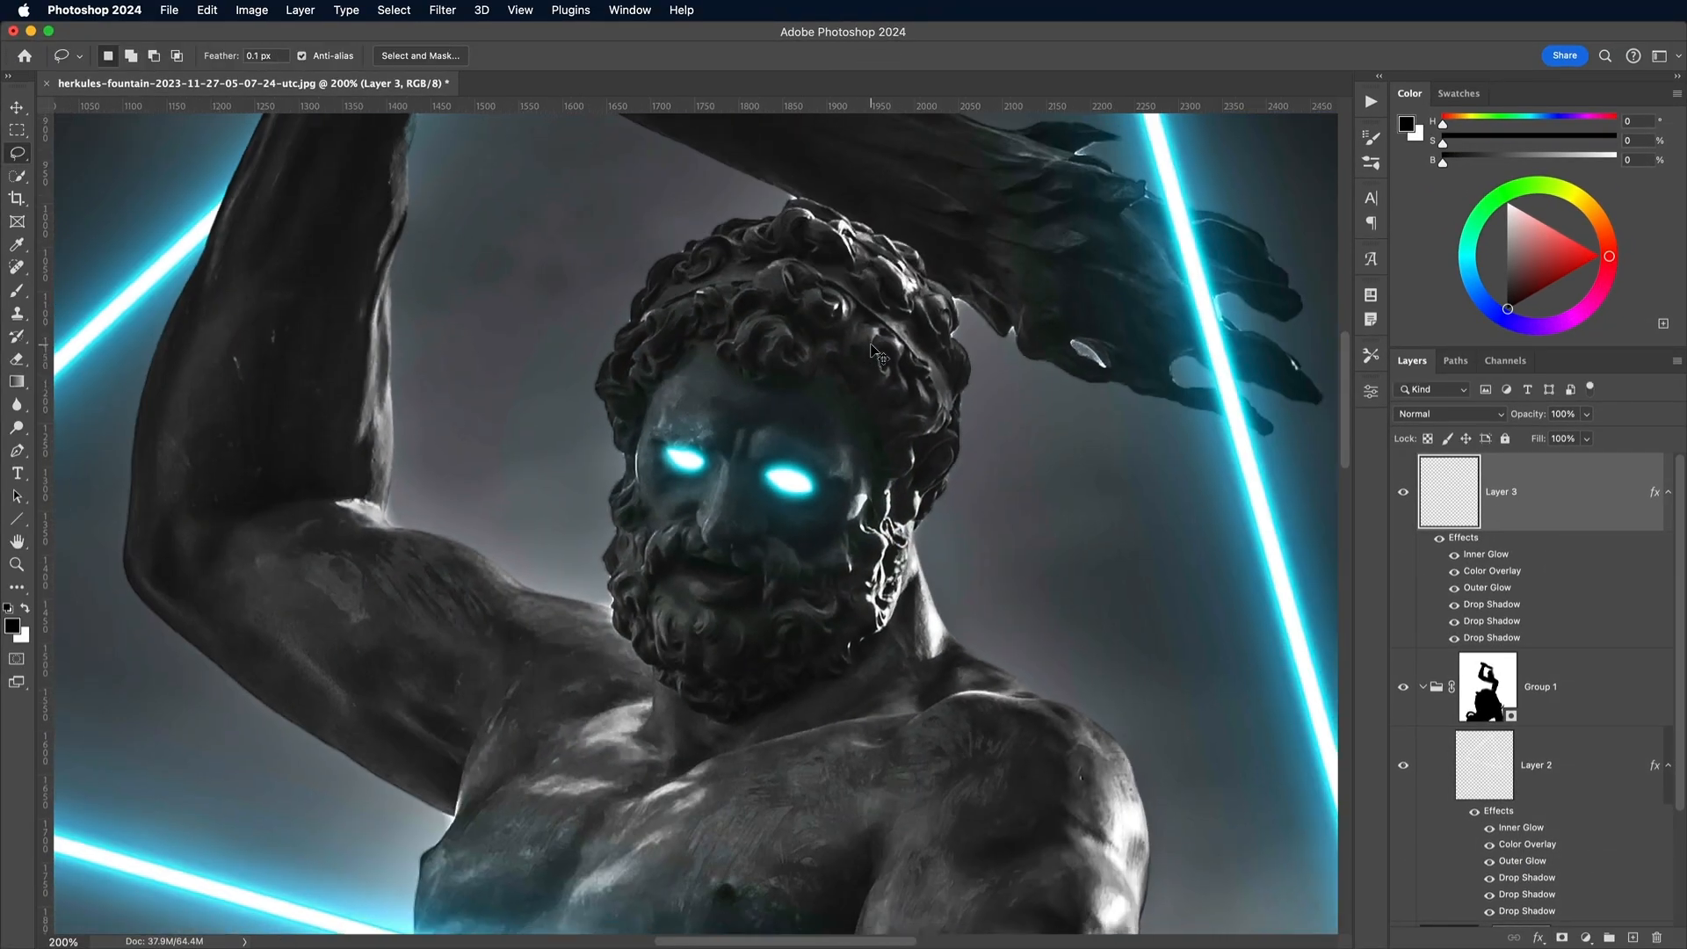
pyautogui.press('super+0')
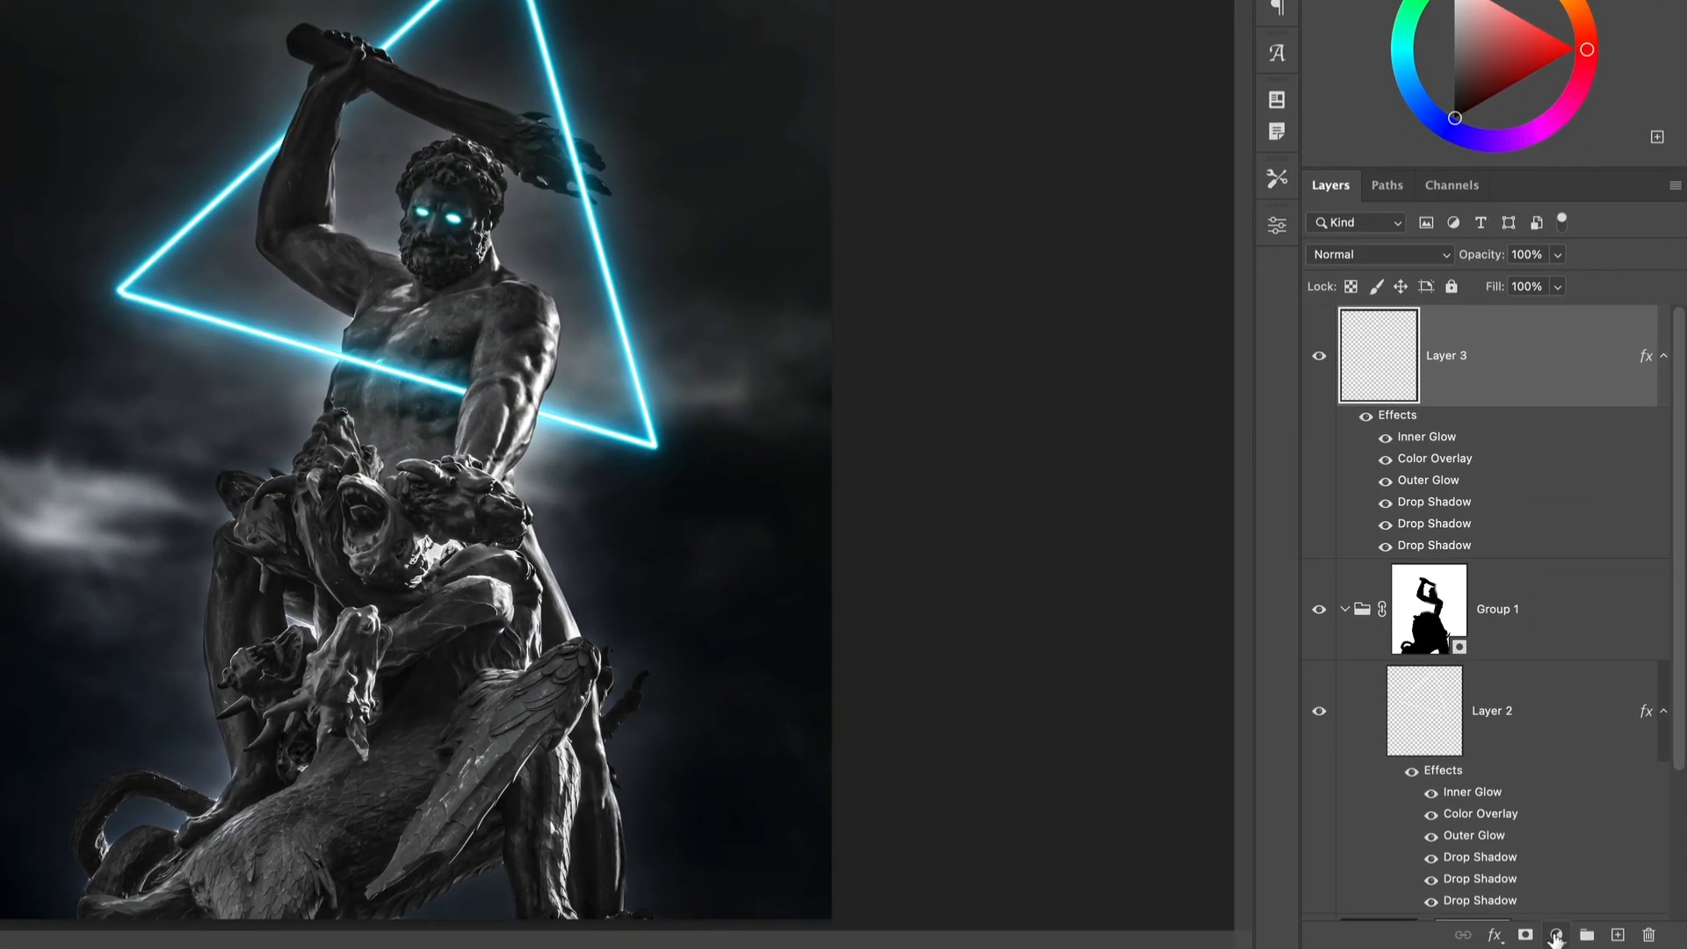
# Step: Add a colorized Hue/Saturation adjustment above the eyes layer with hue 199 and saturation 100
pyautogui.click(1556, 937)
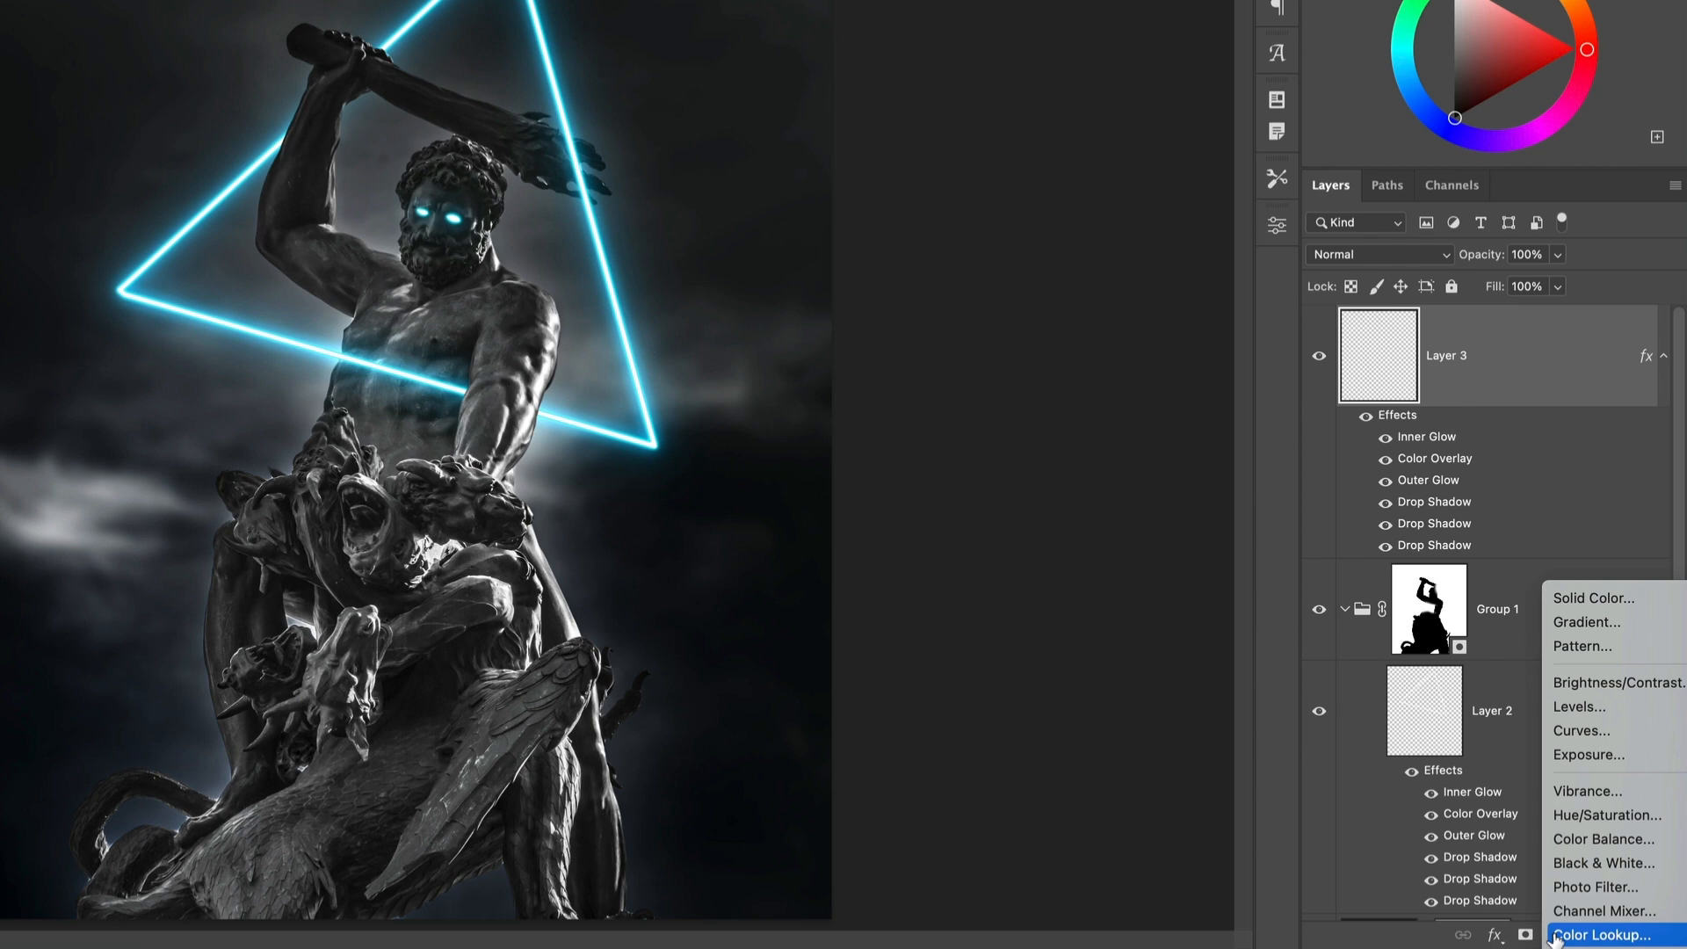
pyautogui.click(1569, 824)
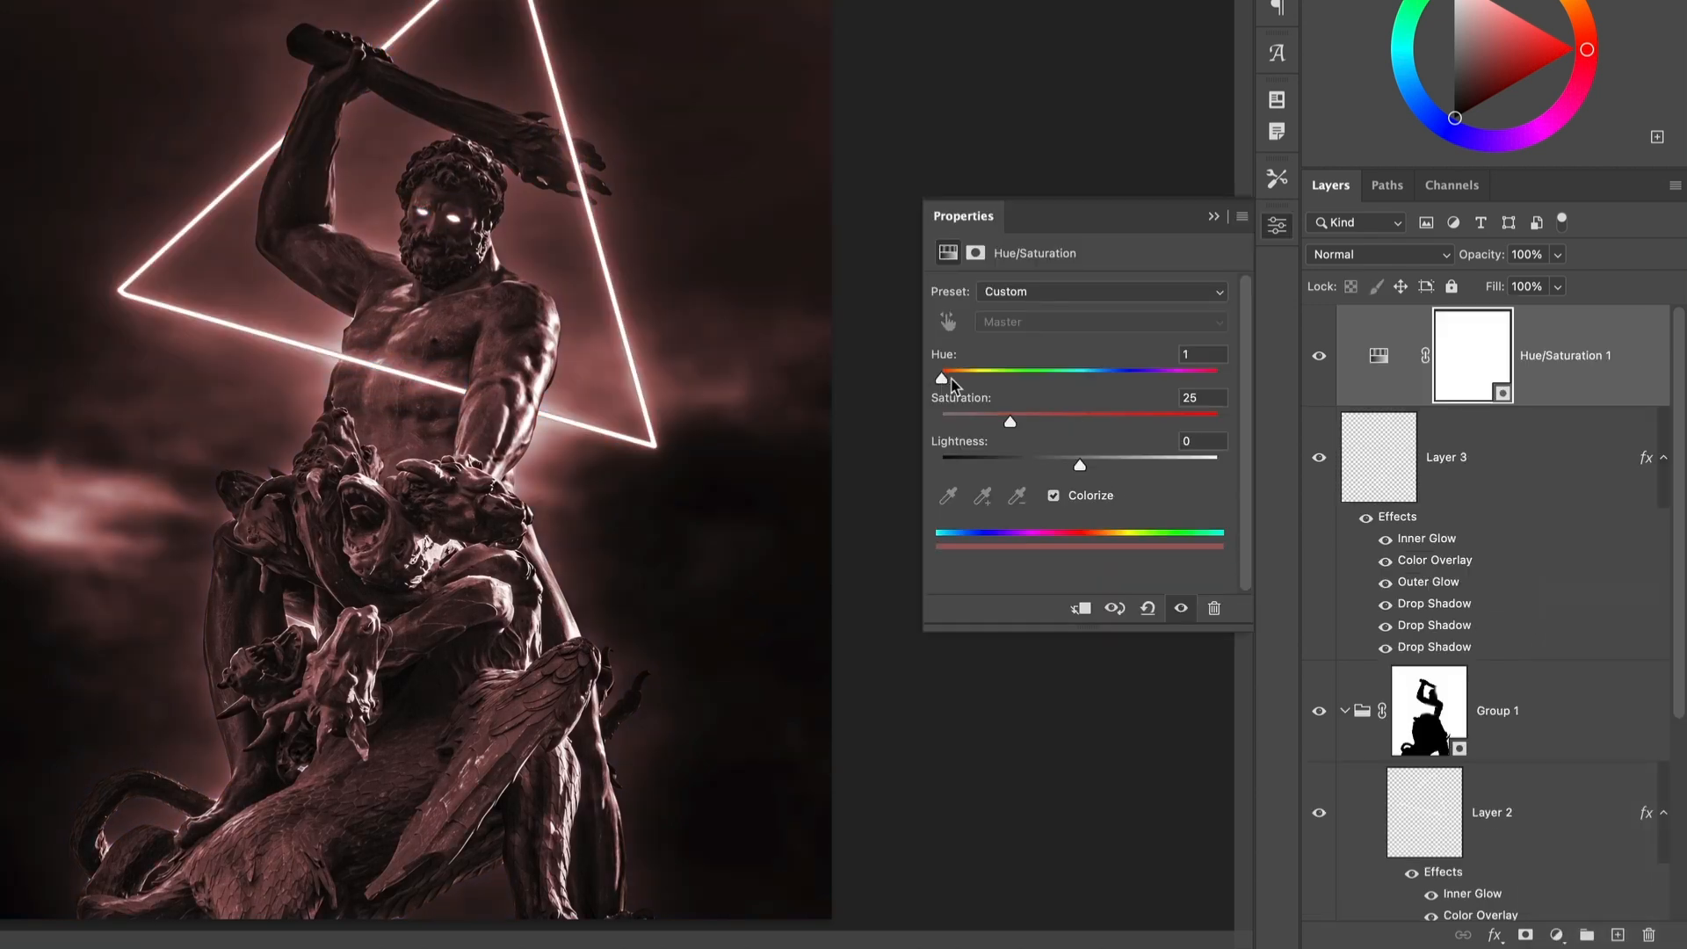
pyautogui.moveTo(942, 380); pyautogui.dragTo(1095, 378)
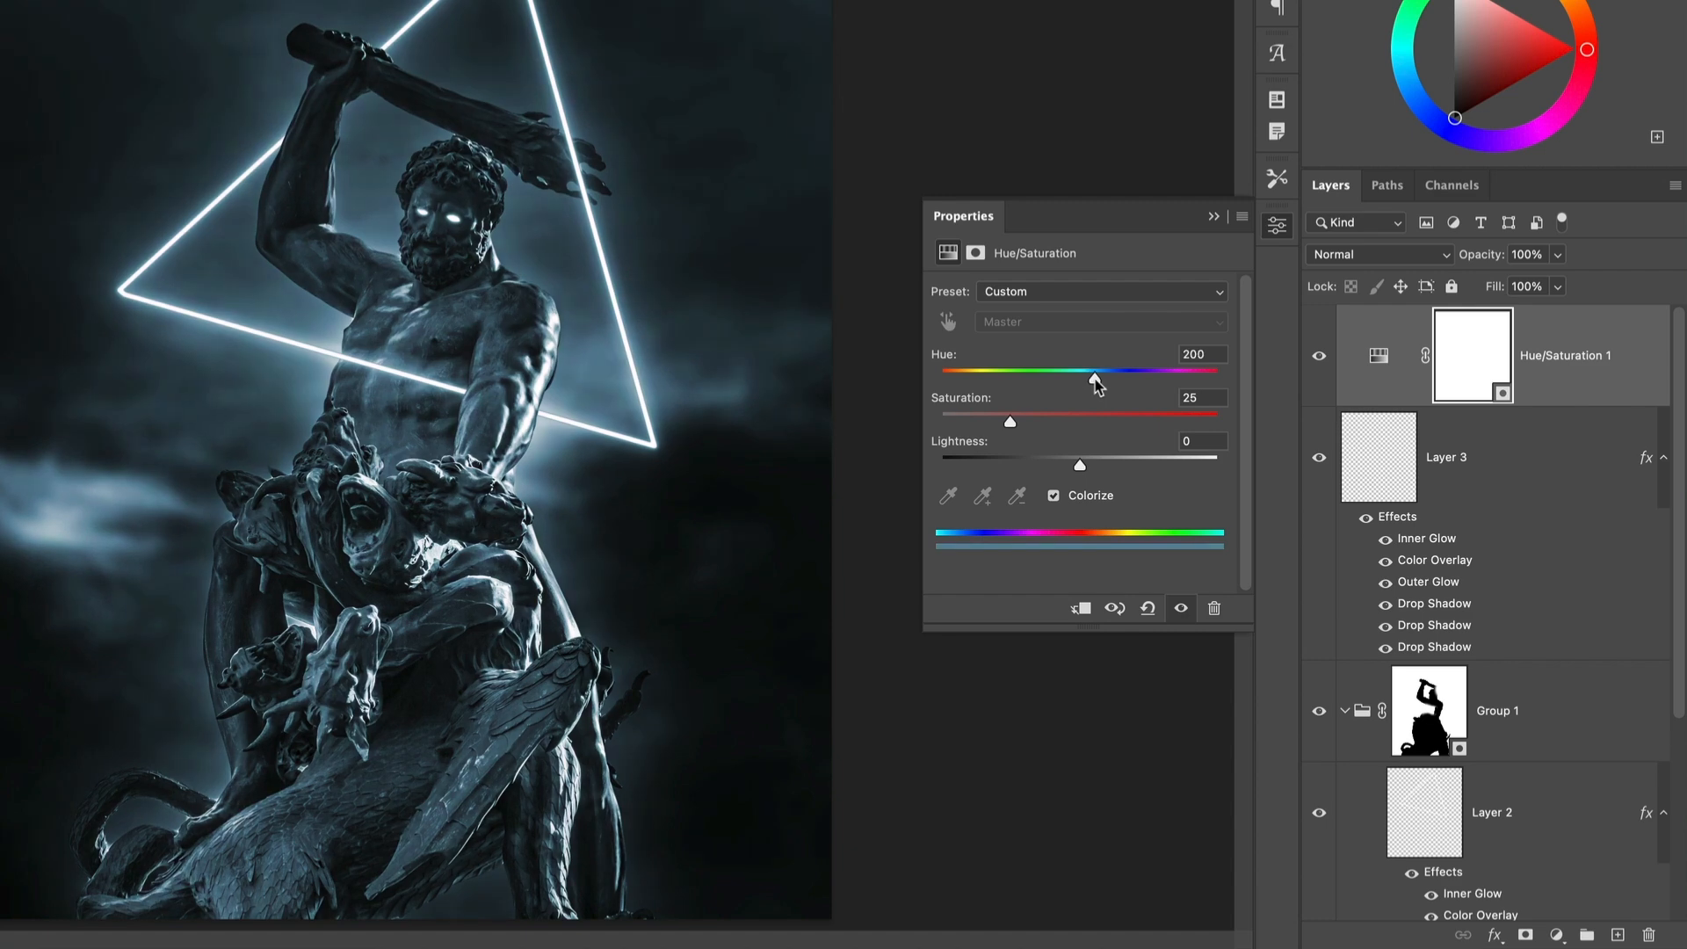
pyautogui.moveTo(1012, 421); pyautogui.dragTo(1278, 428)
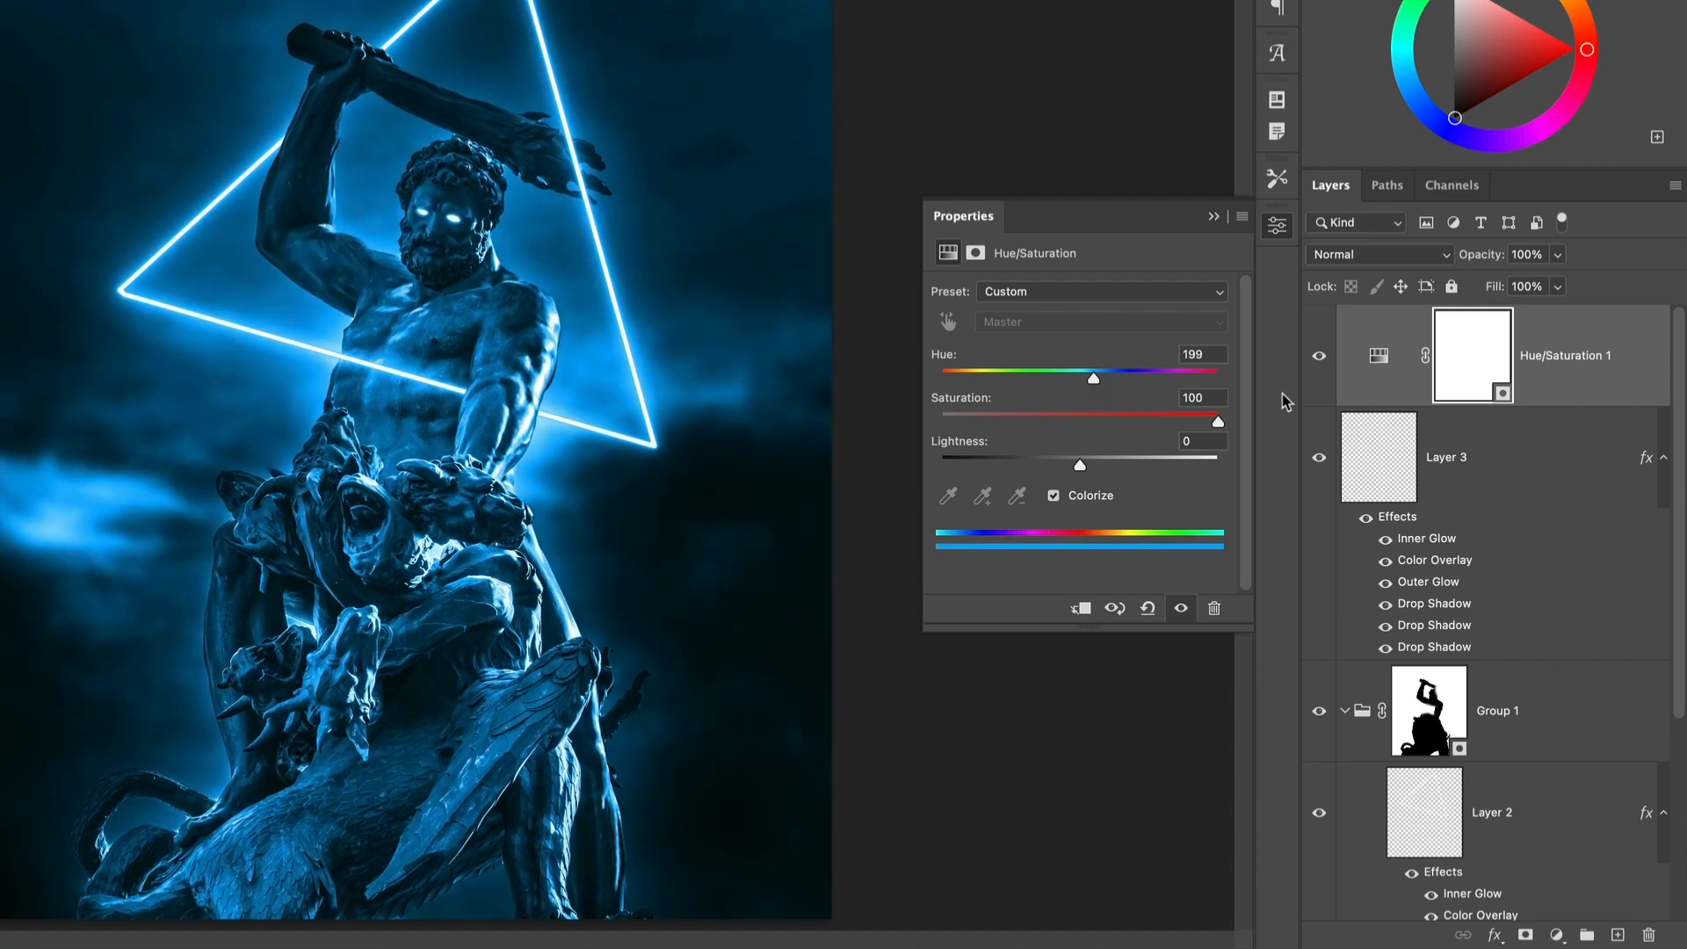
# Step: Split the adjustment's current-layer black Blend If slider and move one half to 255 to soften the tint in the shadows
pyautogui.doubleClick(1550, 336)
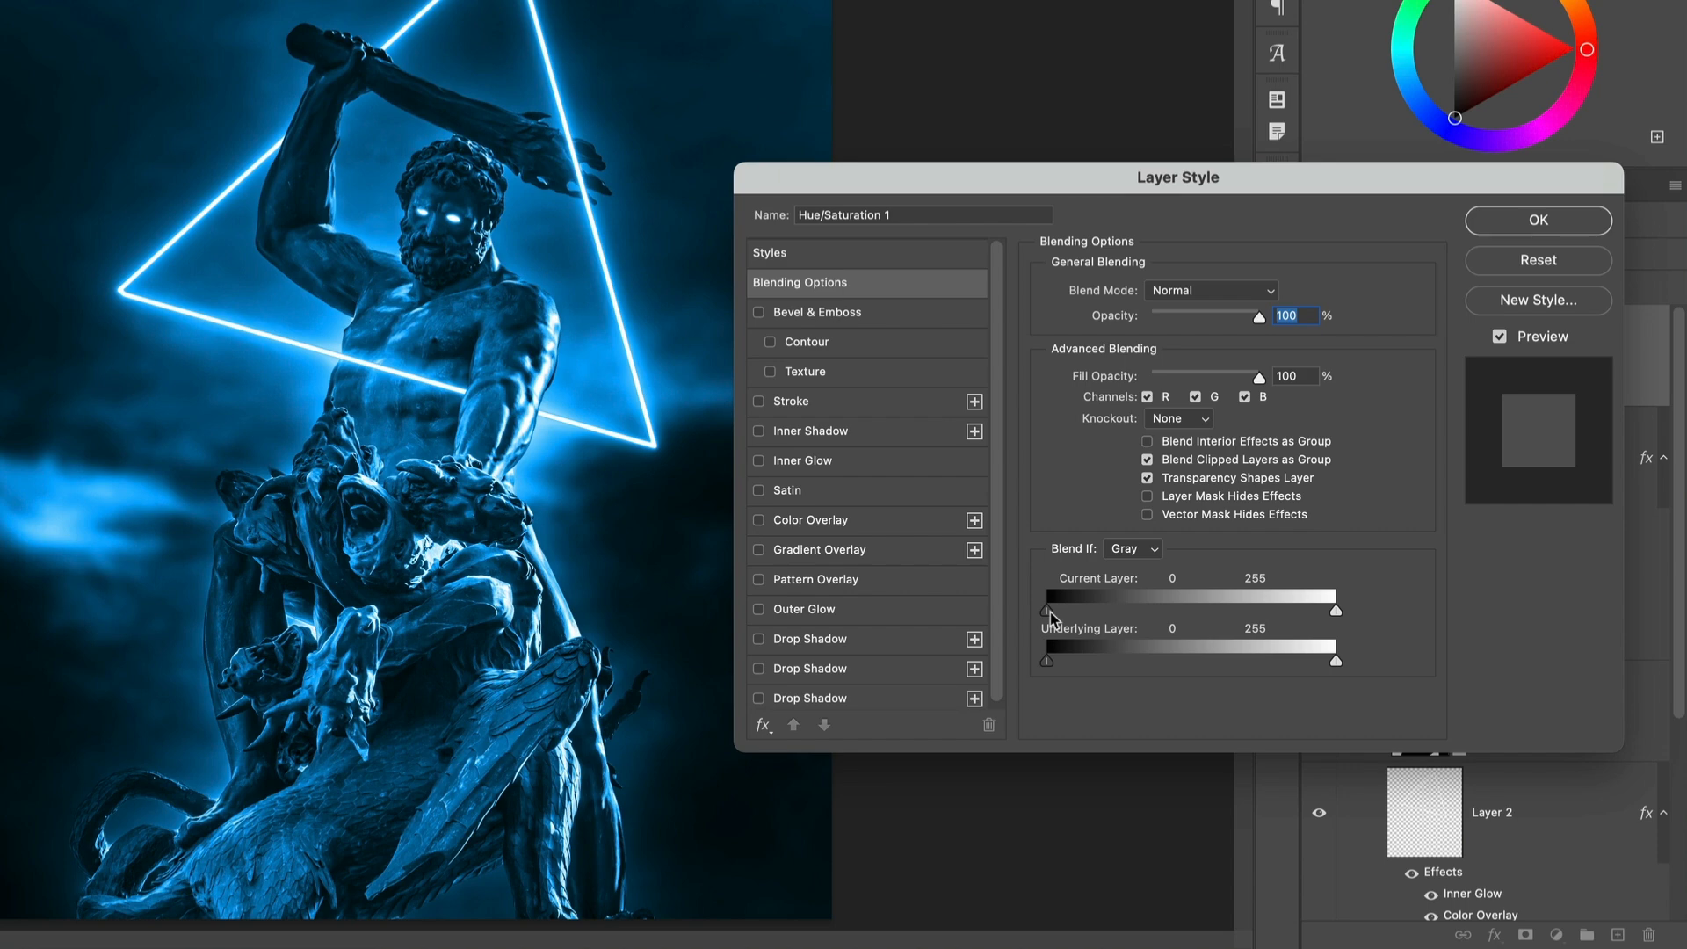
pyautogui.moveTo(1051, 612); pyautogui.dragTo(1251, 615)
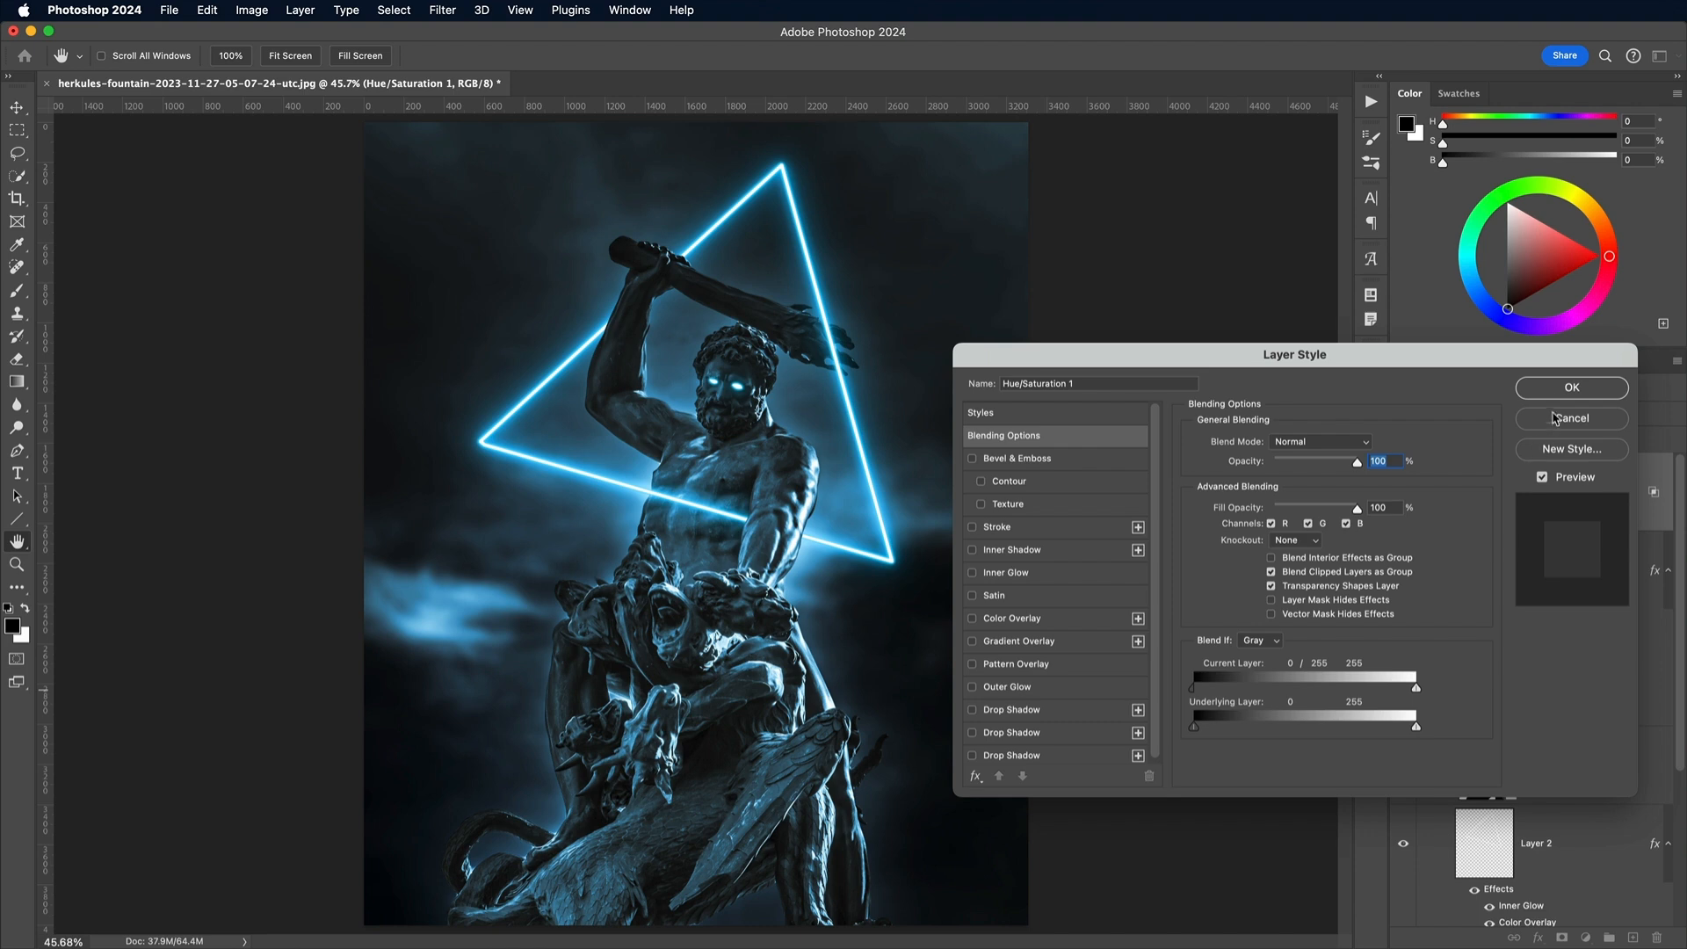
pyautogui.click(1554, 392)
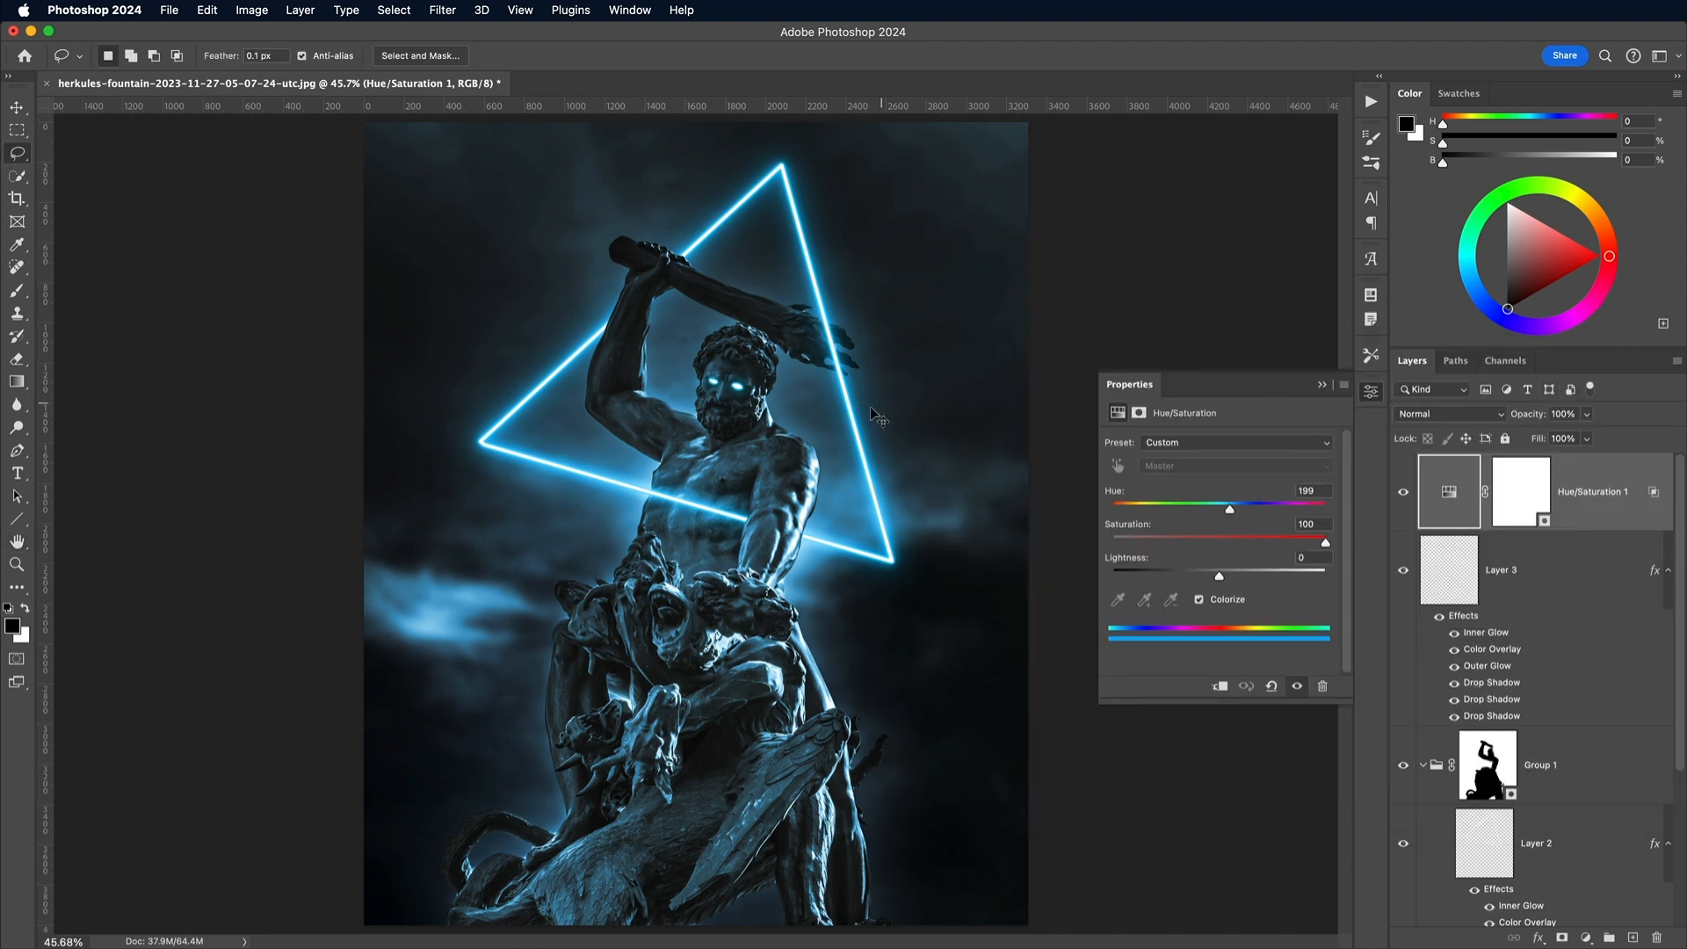
# Step: Add a new empty layer above the Hue/Saturation adjustment
pyautogui.press('super+1')
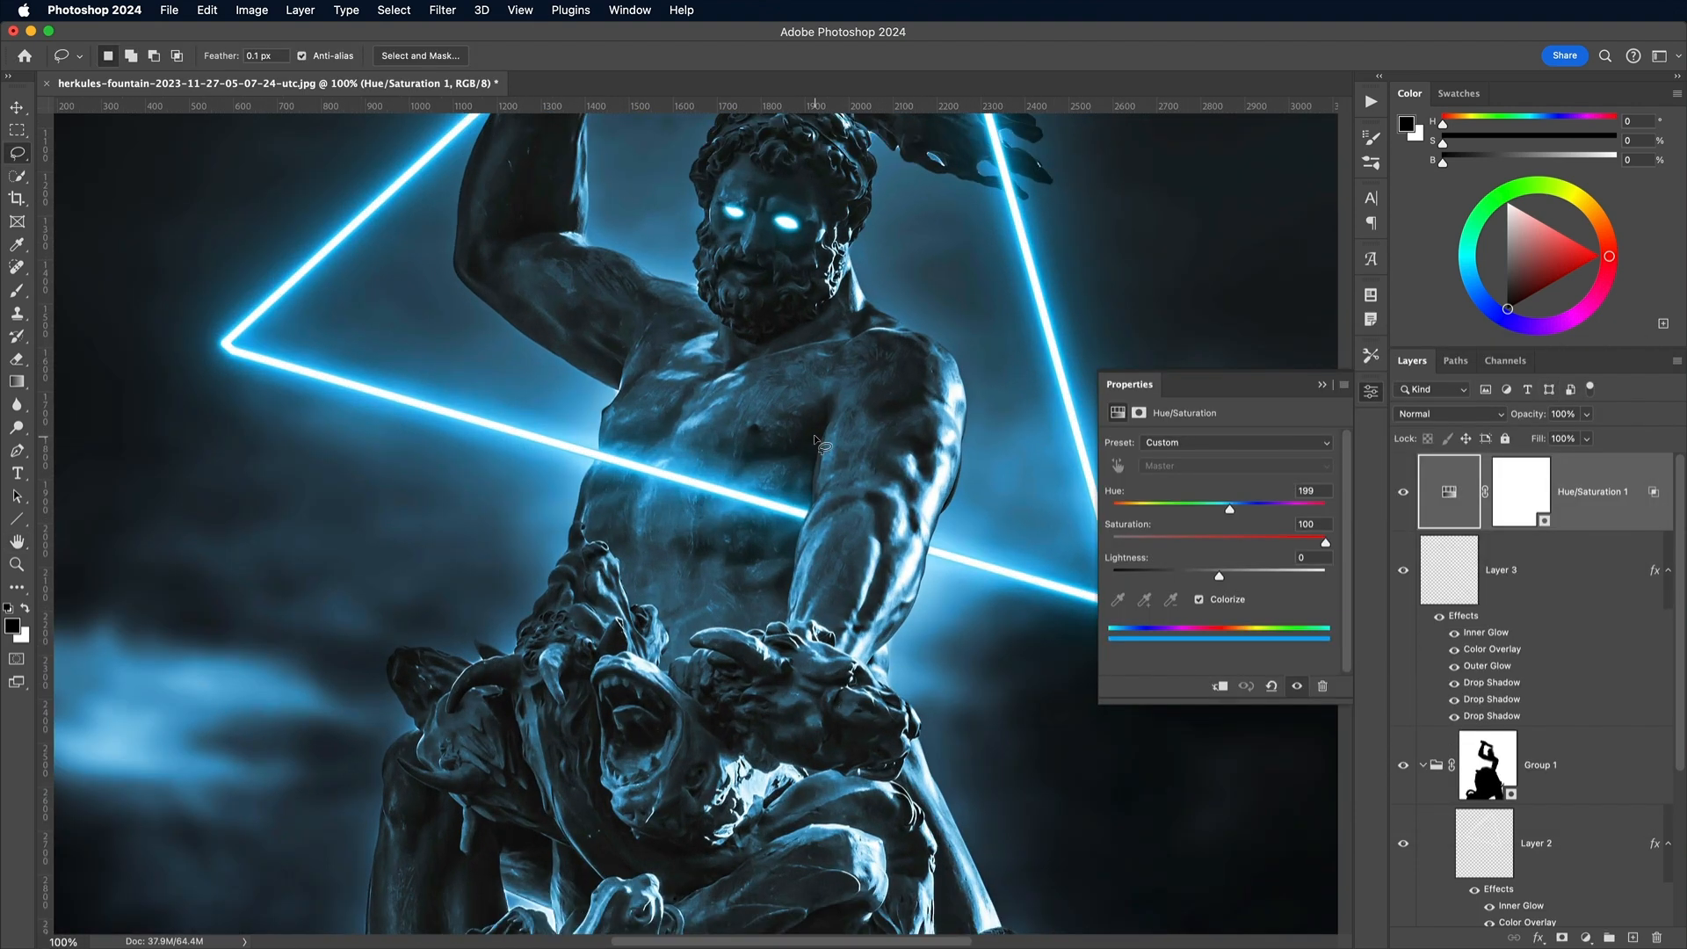
pyautogui.click(1372, 392)
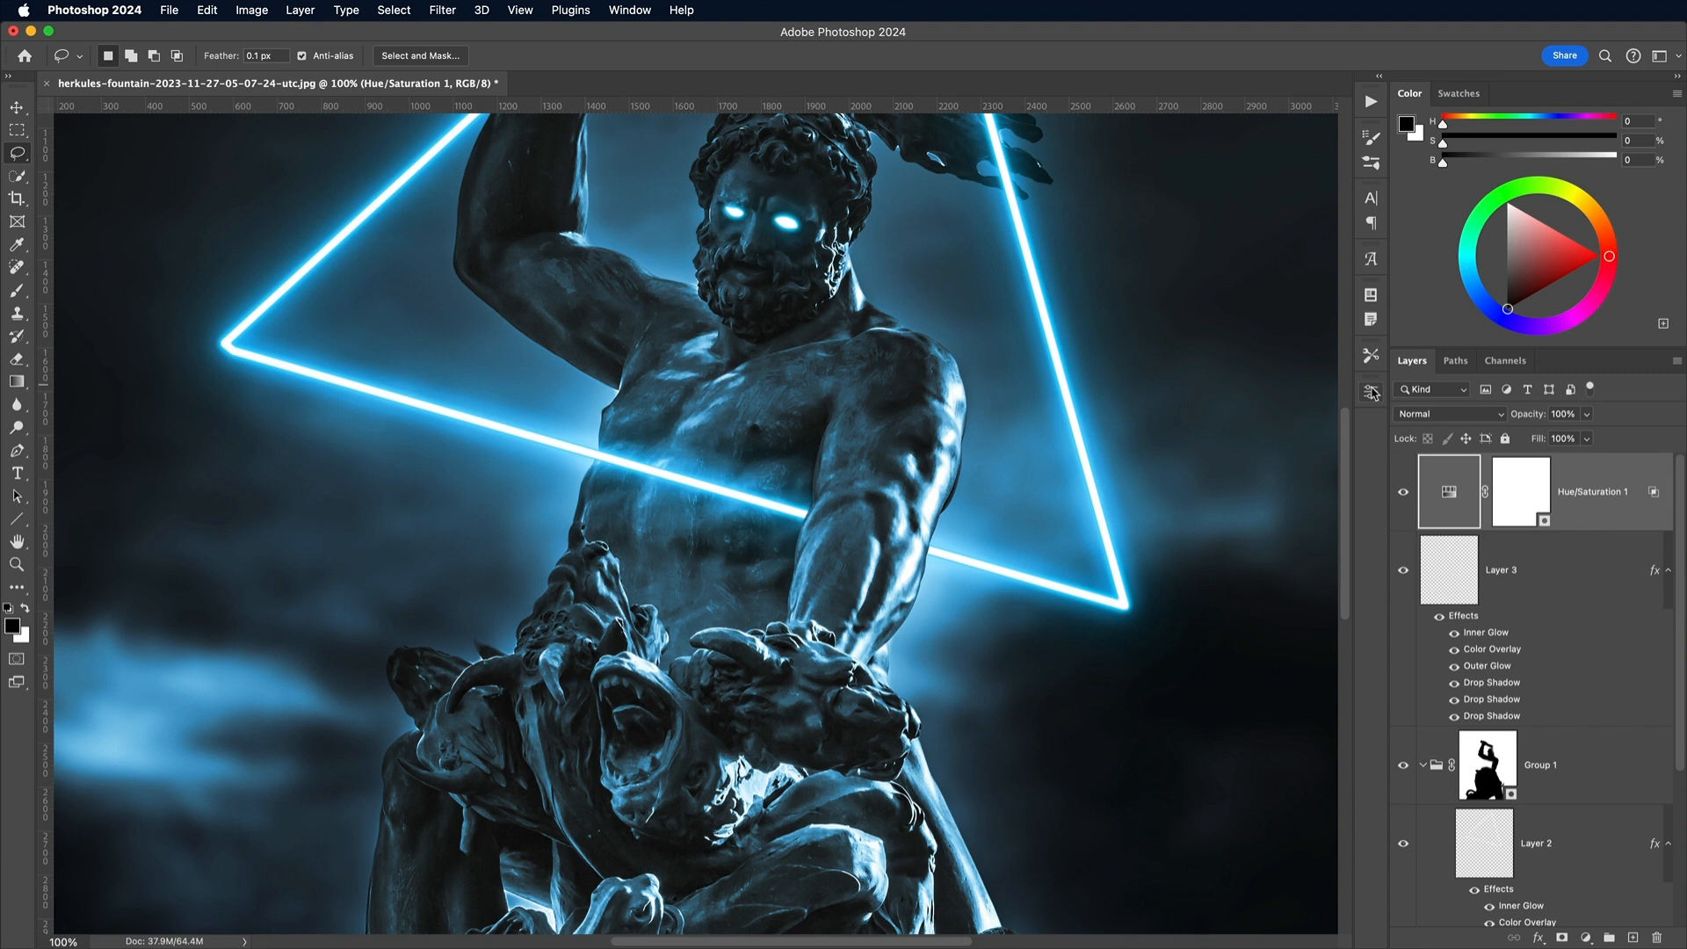
pyautogui.click(1633, 938)
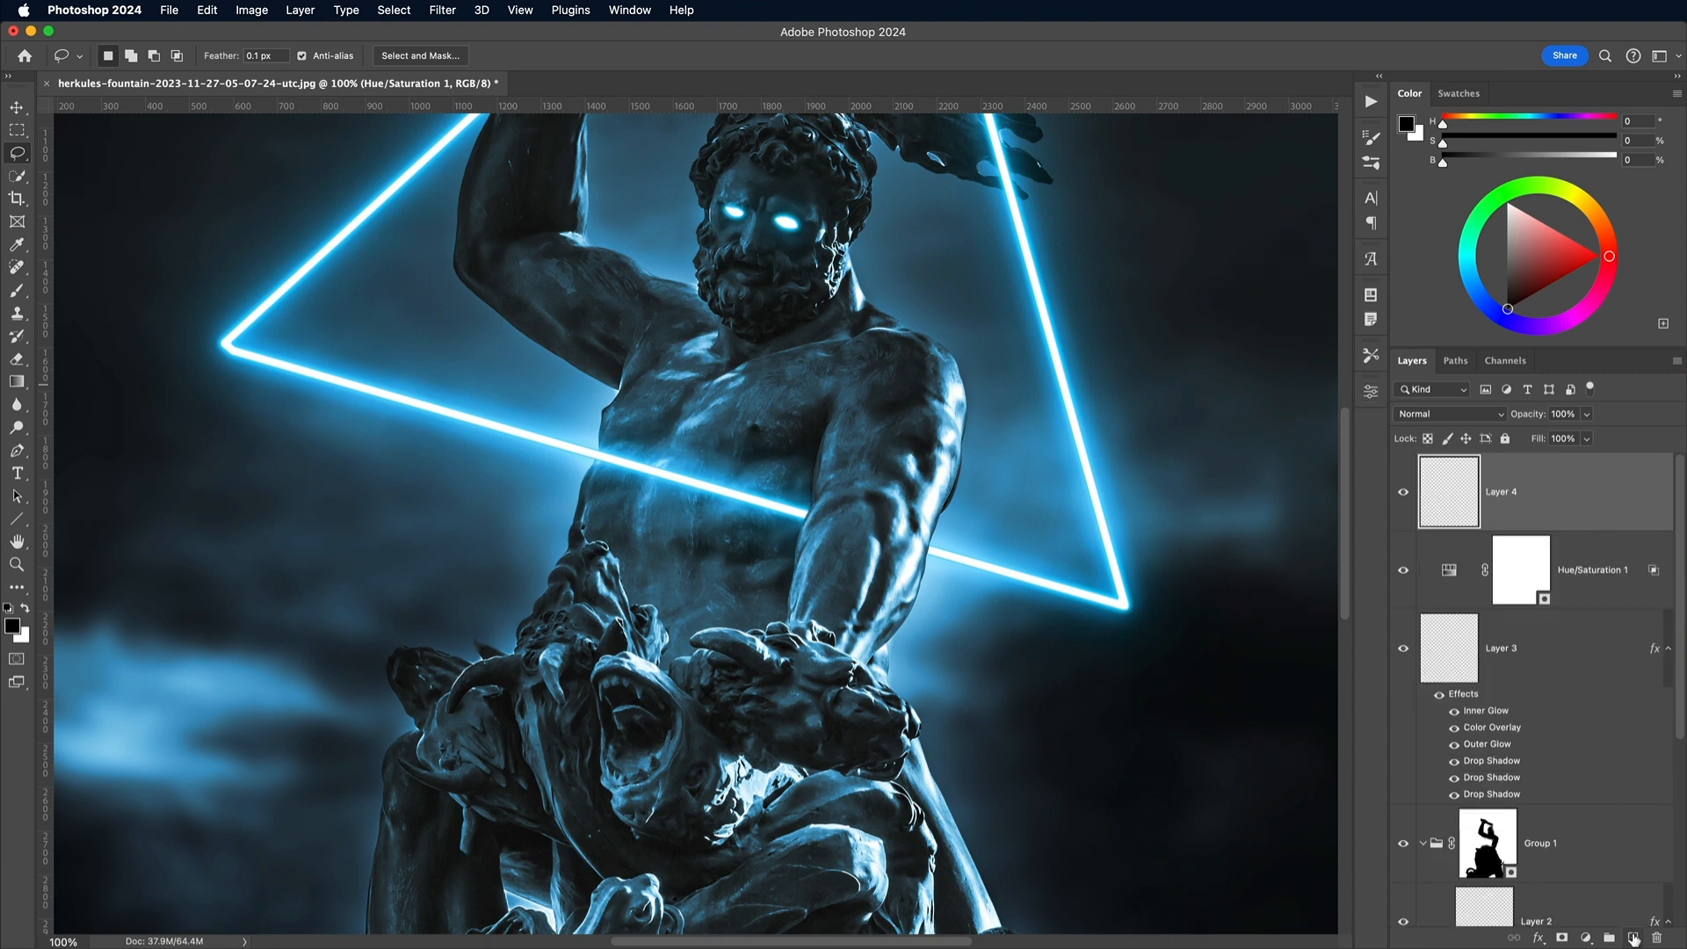
# Step: Set up a soft round brush with 0% hardness and a bright cyan foreground colour
pyautogui.press('b')
pyautogui.click(110, 58)
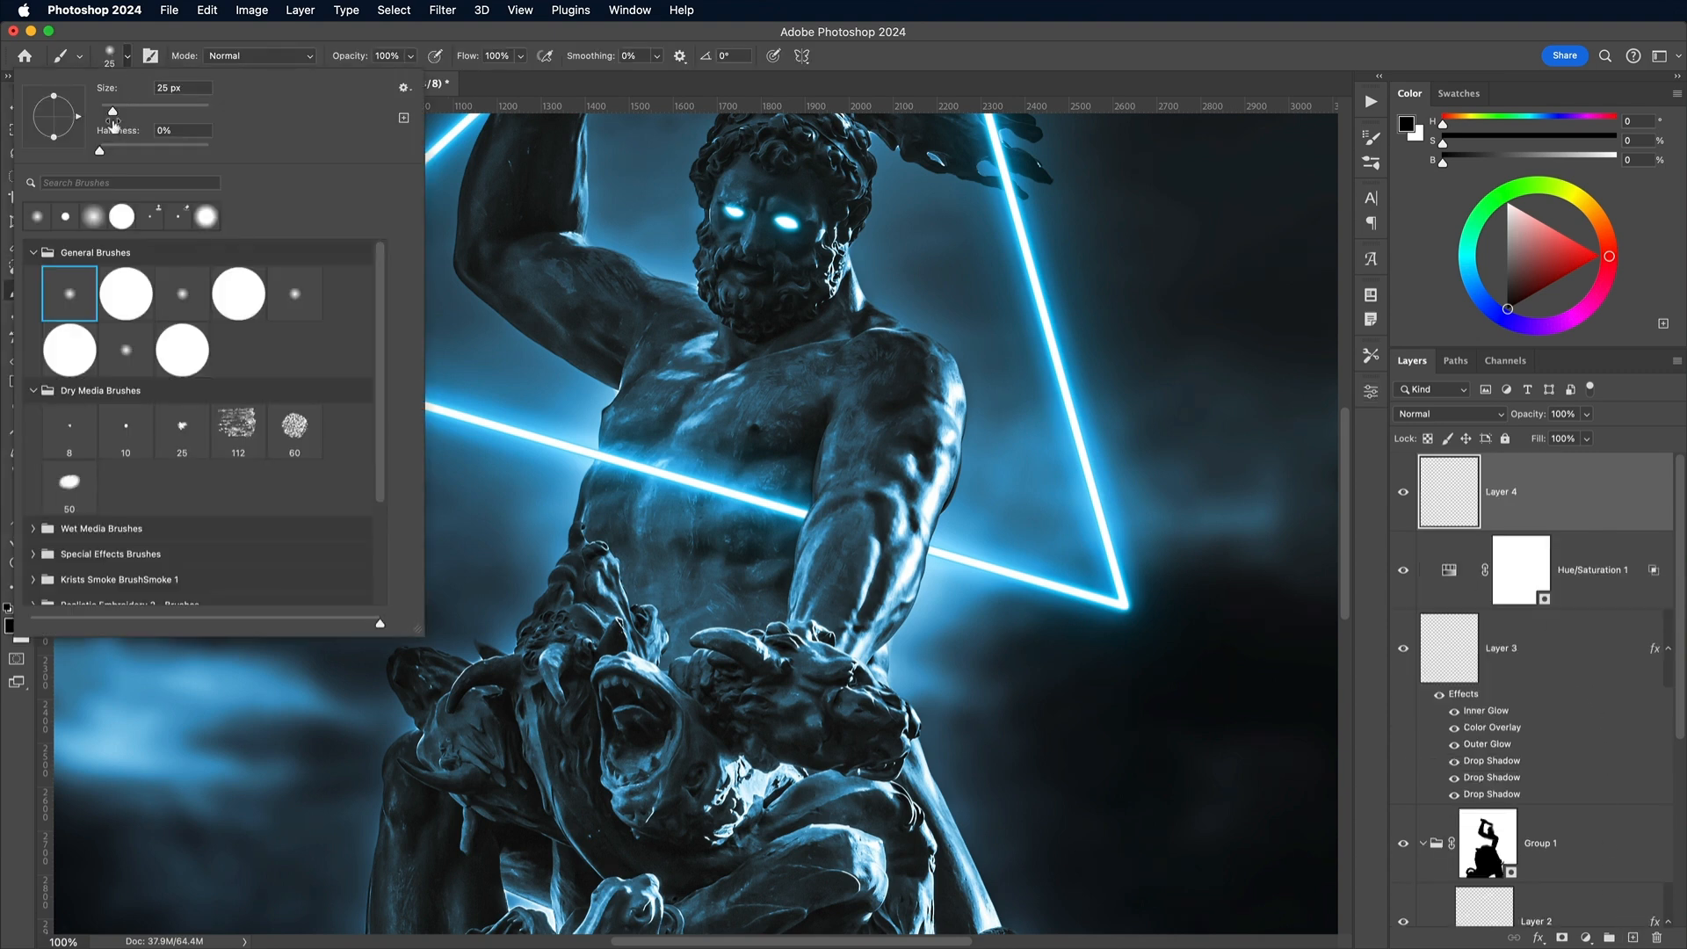
pyautogui.click(457, 90)
pyautogui.click(12, 626)
pyautogui.click(871, 565)
pyautogui.click(830, 465)
pyautogui.click(986, 451)
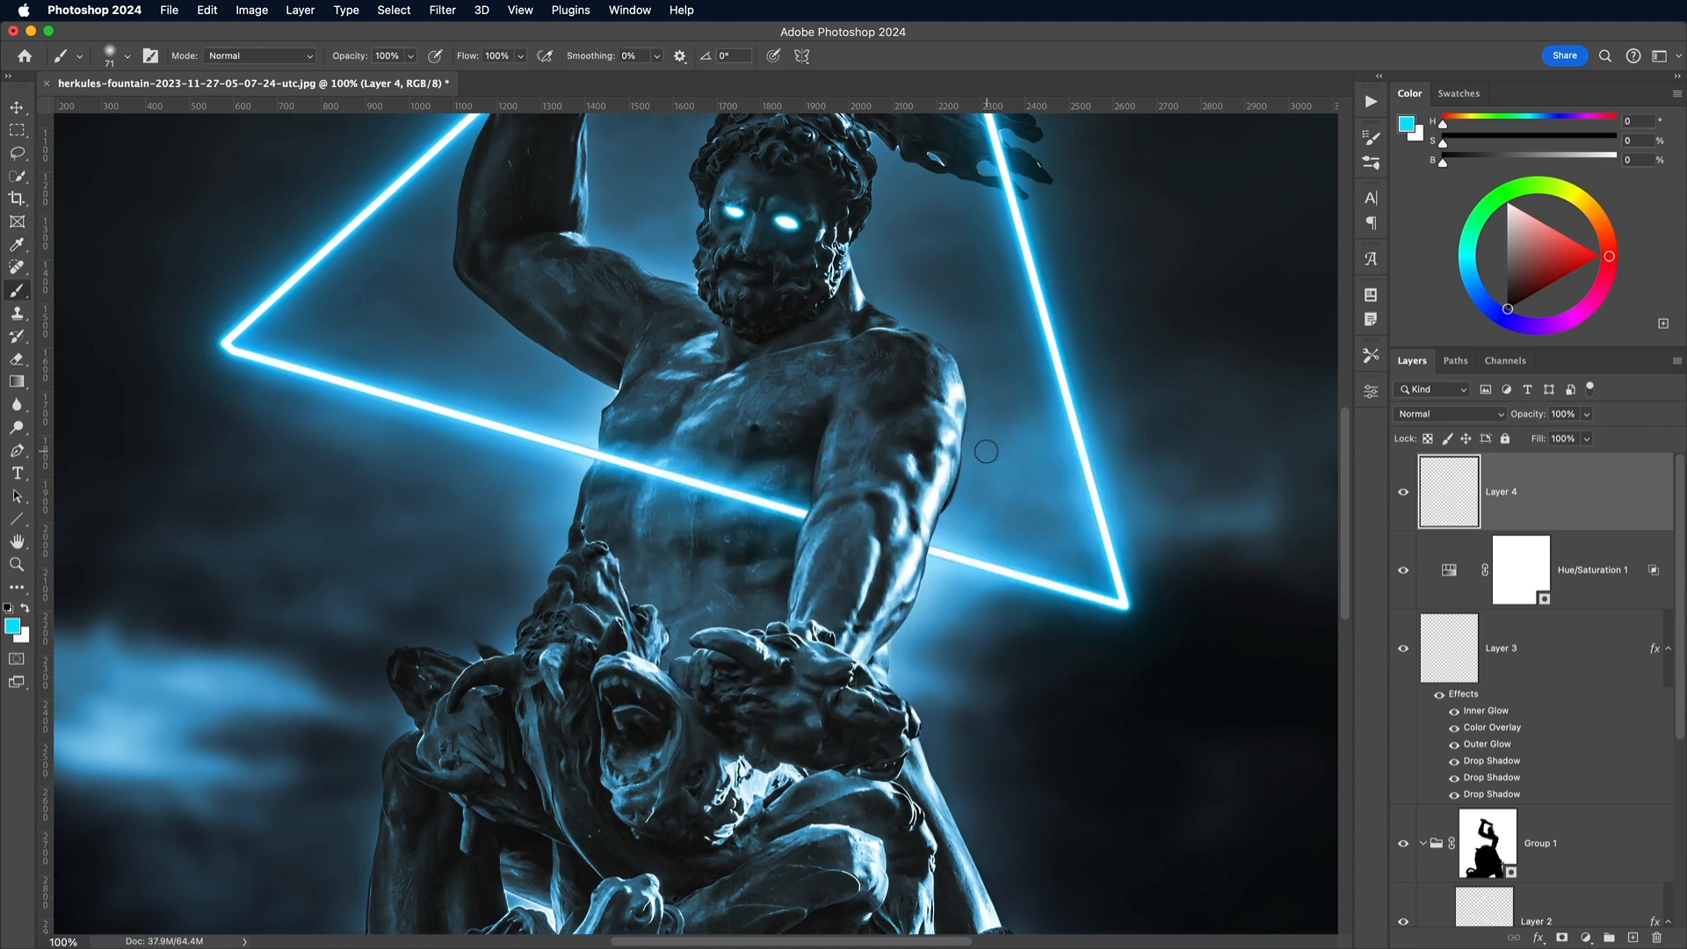
# Step: Select the statue on the Background layer with Select Subject
pyautogui.scroll(-5, 1529, 835)
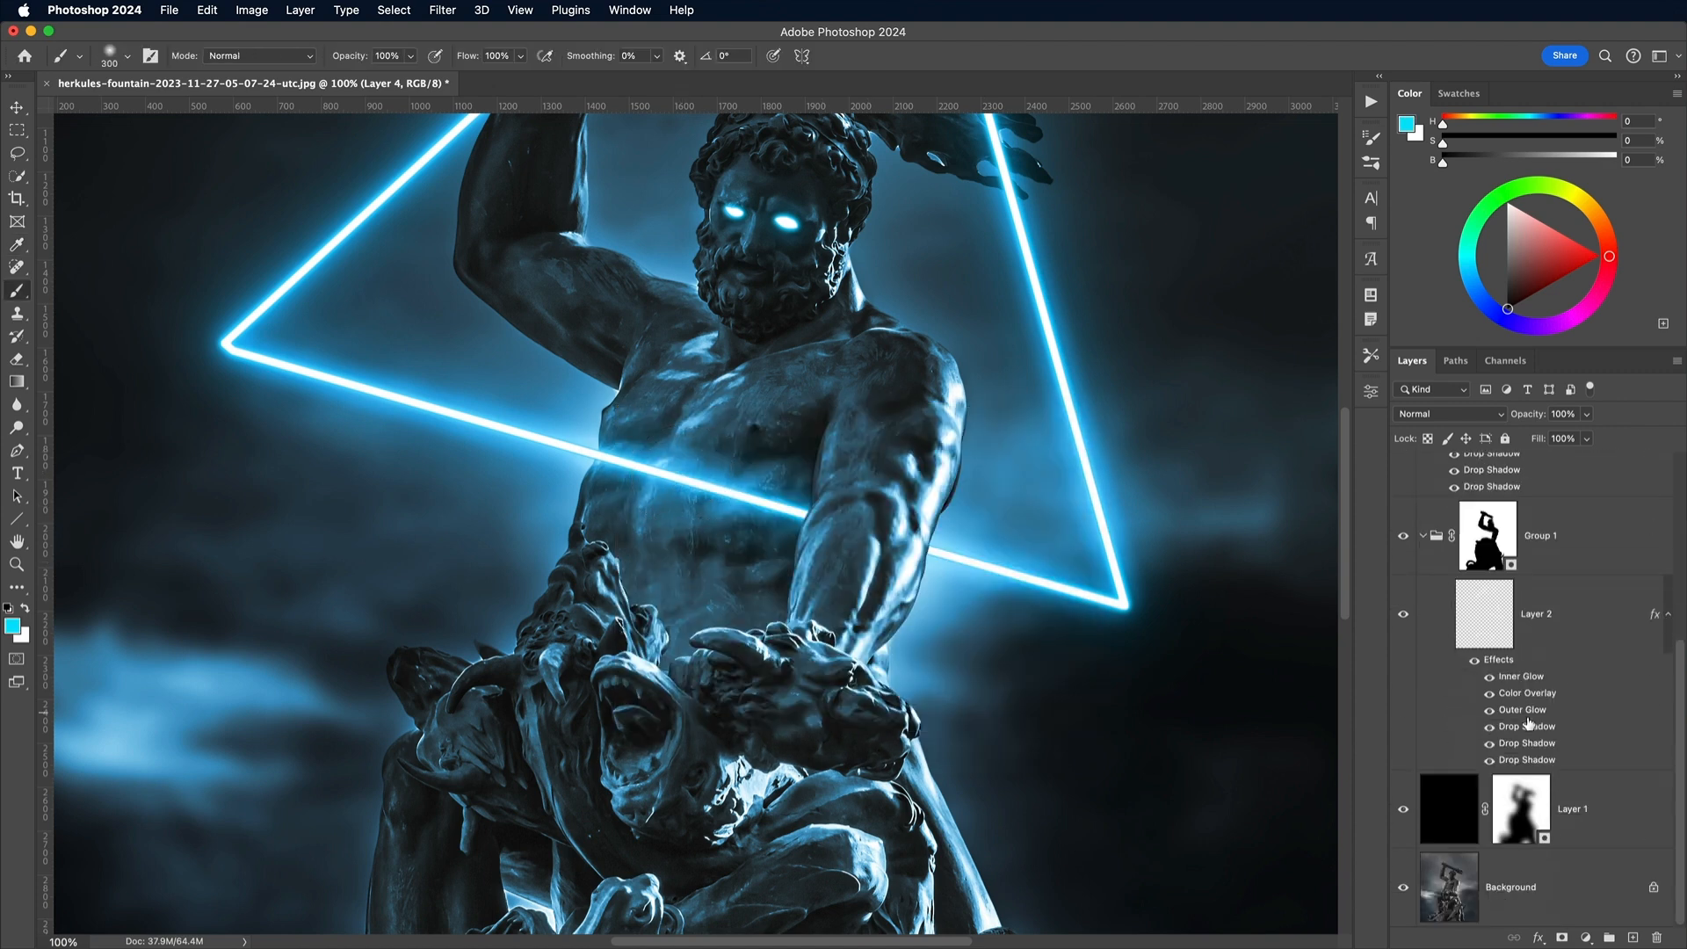
pyautogui.click(1530, 888)
pyautogui.click(393, 10)
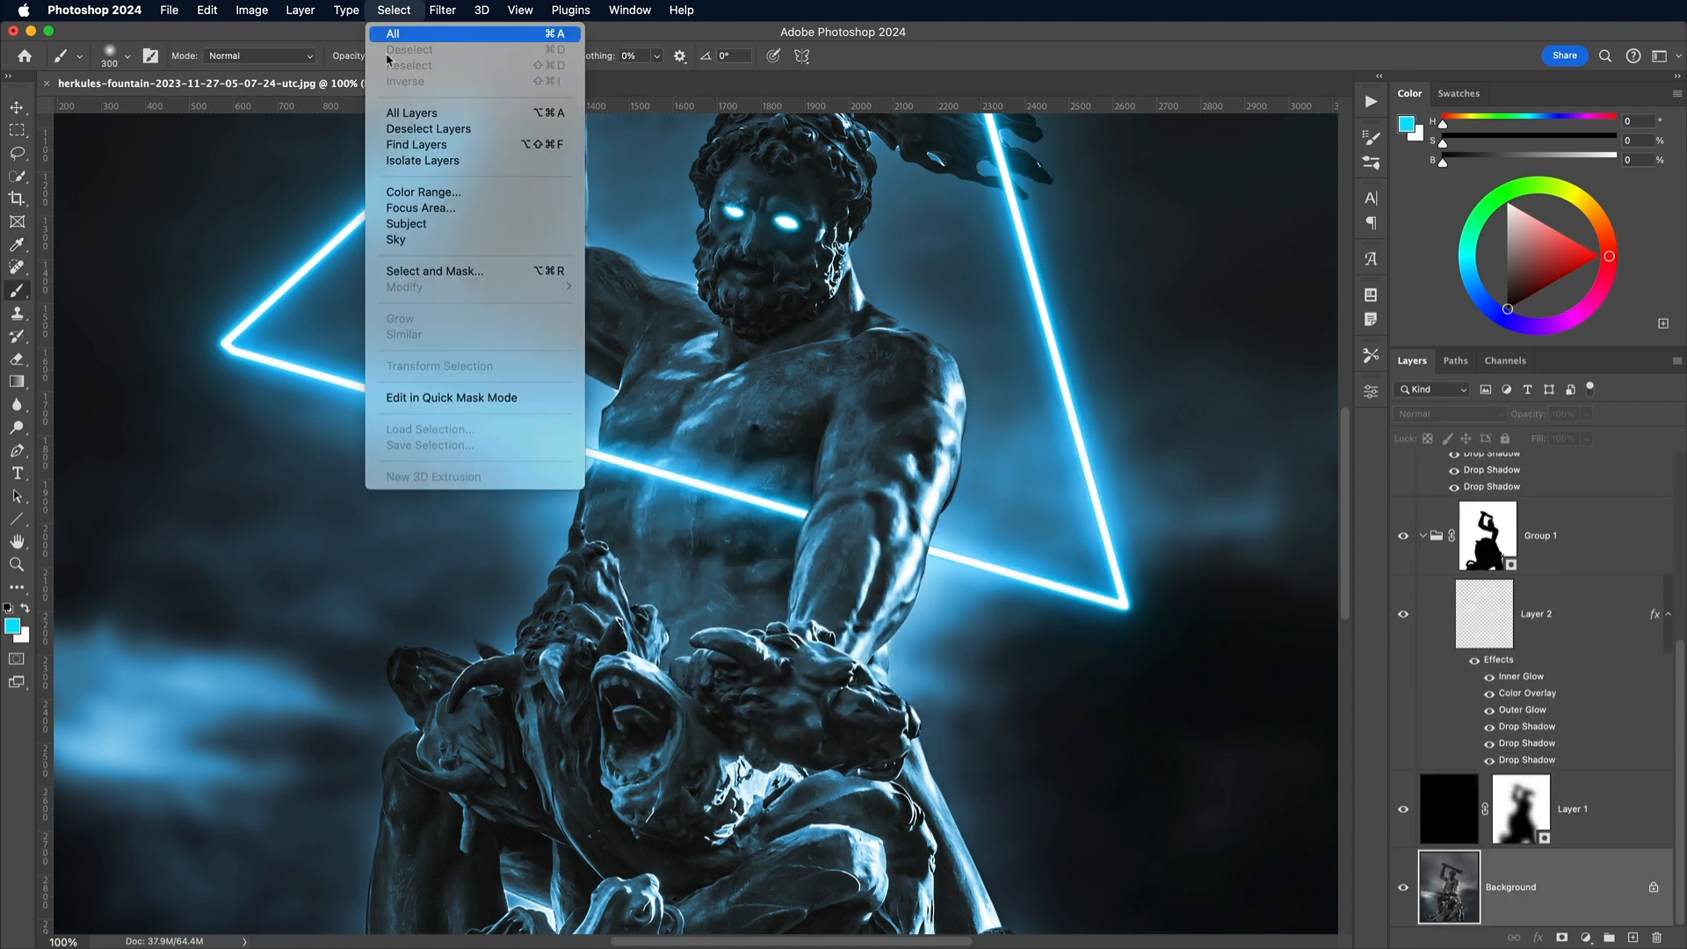
pyautogui.click(406, 225)
# Step: Paint soft cyan light inside the selection on Layer 4 over the torso, arms, club, face edge and beast heads with the 300 px brush
pyautogui.scroll(5, 1493, 671)
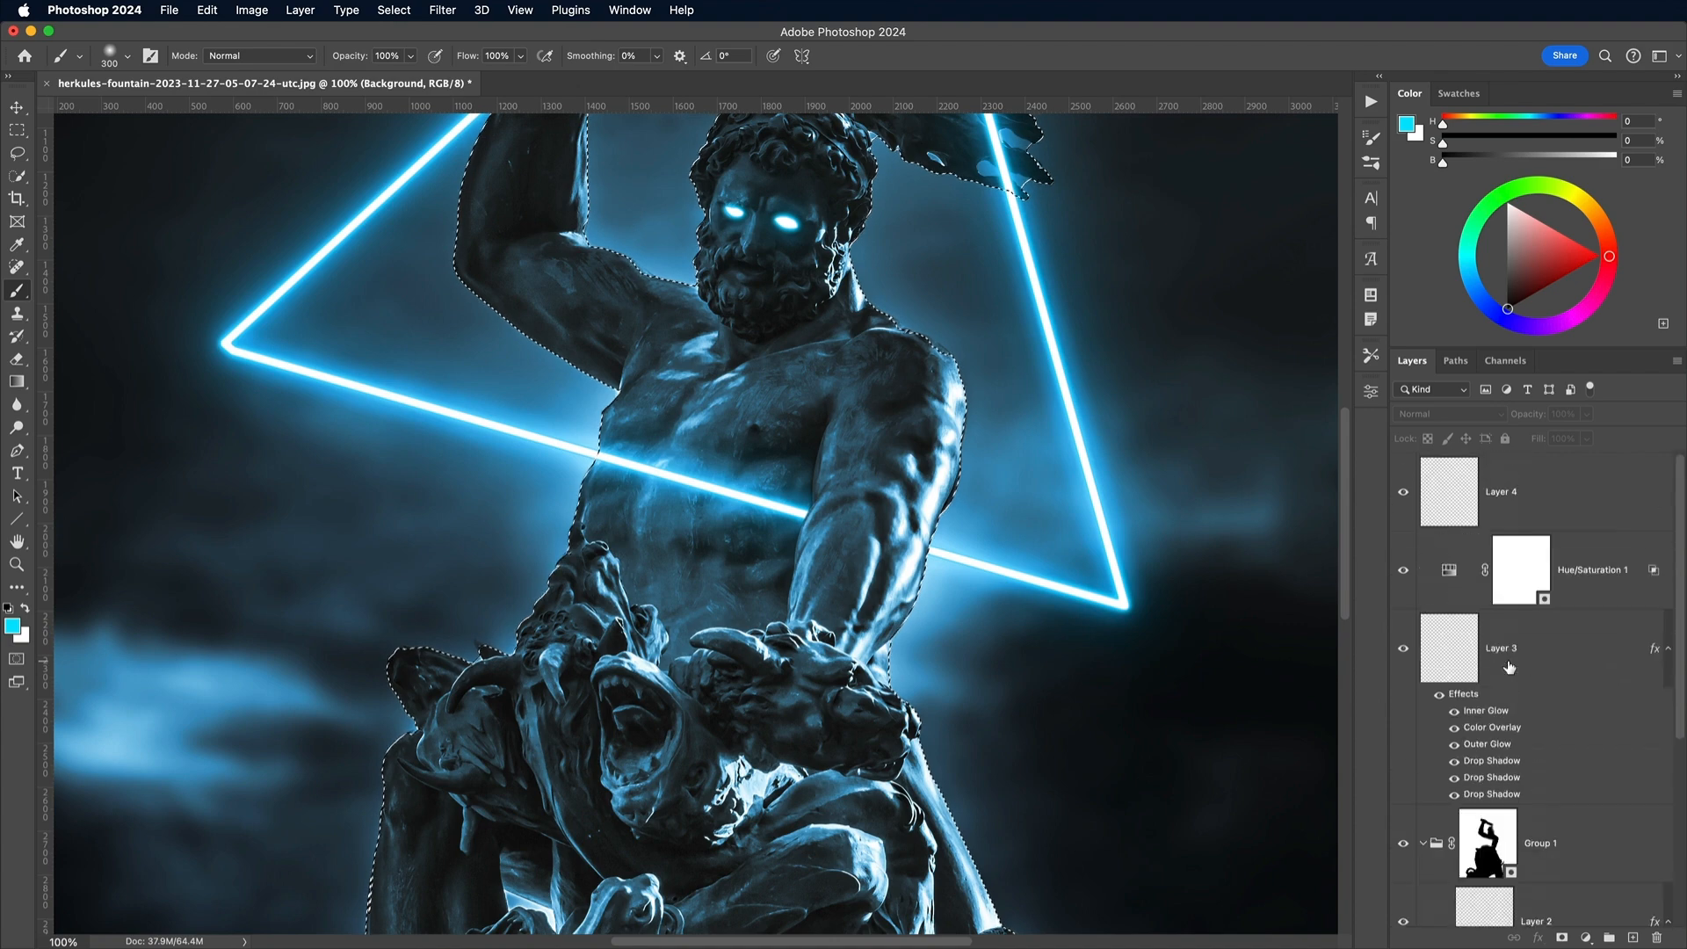
pyautogui.click(1537, 500)
pyautogui.moveTo(595, 452)
pyautogui.mouseDown()
pyautogui.moveTo(663, 454)
pyautogui.moveTo(804, 508)
pyautogui.moveTo(747, 503)
pyautogui.moveTo(949, 565)
pyautogui.mouseUp()
pyautogui.scroll(5, 490, 347)
pyautogui.moveTo(489, 346)
pyautogui.mouseDown()
pyautogui.moveTo(492, 228)
pyautogui.moveTo(517, 215)
pyautogui.mouseUp()
pyautogui.scroll(5, 545, 220)
pyautogui.moveTo(639, 225); pyautogui.dragTo(652, 250)
pyautogui.moveTo(958, 369)
pyautogui.mouseDown()
pyautogui.moveTo(936, 360)
pyautogui.moveTo(989, 427)
pyautogui.mouseUp()
pyautogui.scroll(-3, 791, 422)
pyautogui.moveTo(690, 373); pyautogui.dragTo(664, 492)
pyautogui.moveTo(865, 505)
pyautogui.mouseDown()
pyautogui.moveTo(877, 533)
pyautogui.moveTo(956, 571)
pyautogui.mouseUp()
pyautogui.scroll(-5, 967, 633)
pyautogui.moveTo(589, 605); pyautogui.dragTo(634, 665)
pyautogui.moveTo(732, 673); pyautogui.dragTo(763, 686)
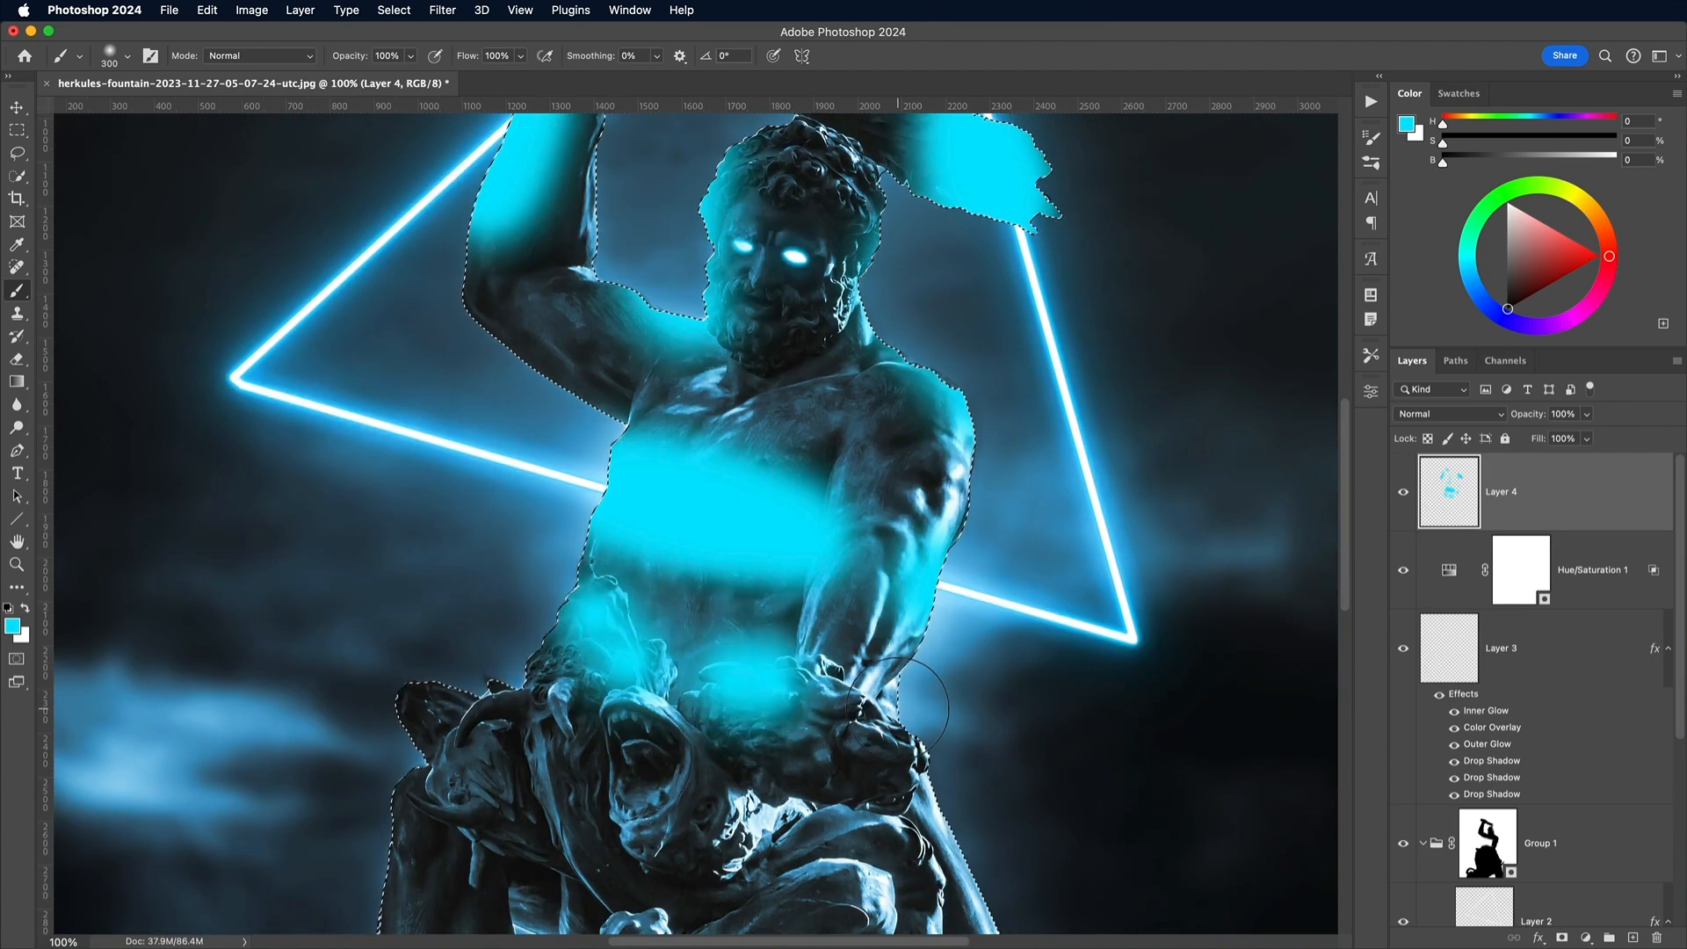
pyautogui.moveTo(901, 700); pyautogui.dragTo(887, 730)
pyautogui.moveTo(439, 717); pyautogui.dragTo(423, 691)
pyautogui.scroll(5, 492, 593)
pyautogui.moveTo(563, 557); pyautogui.dragTo(462, 519)
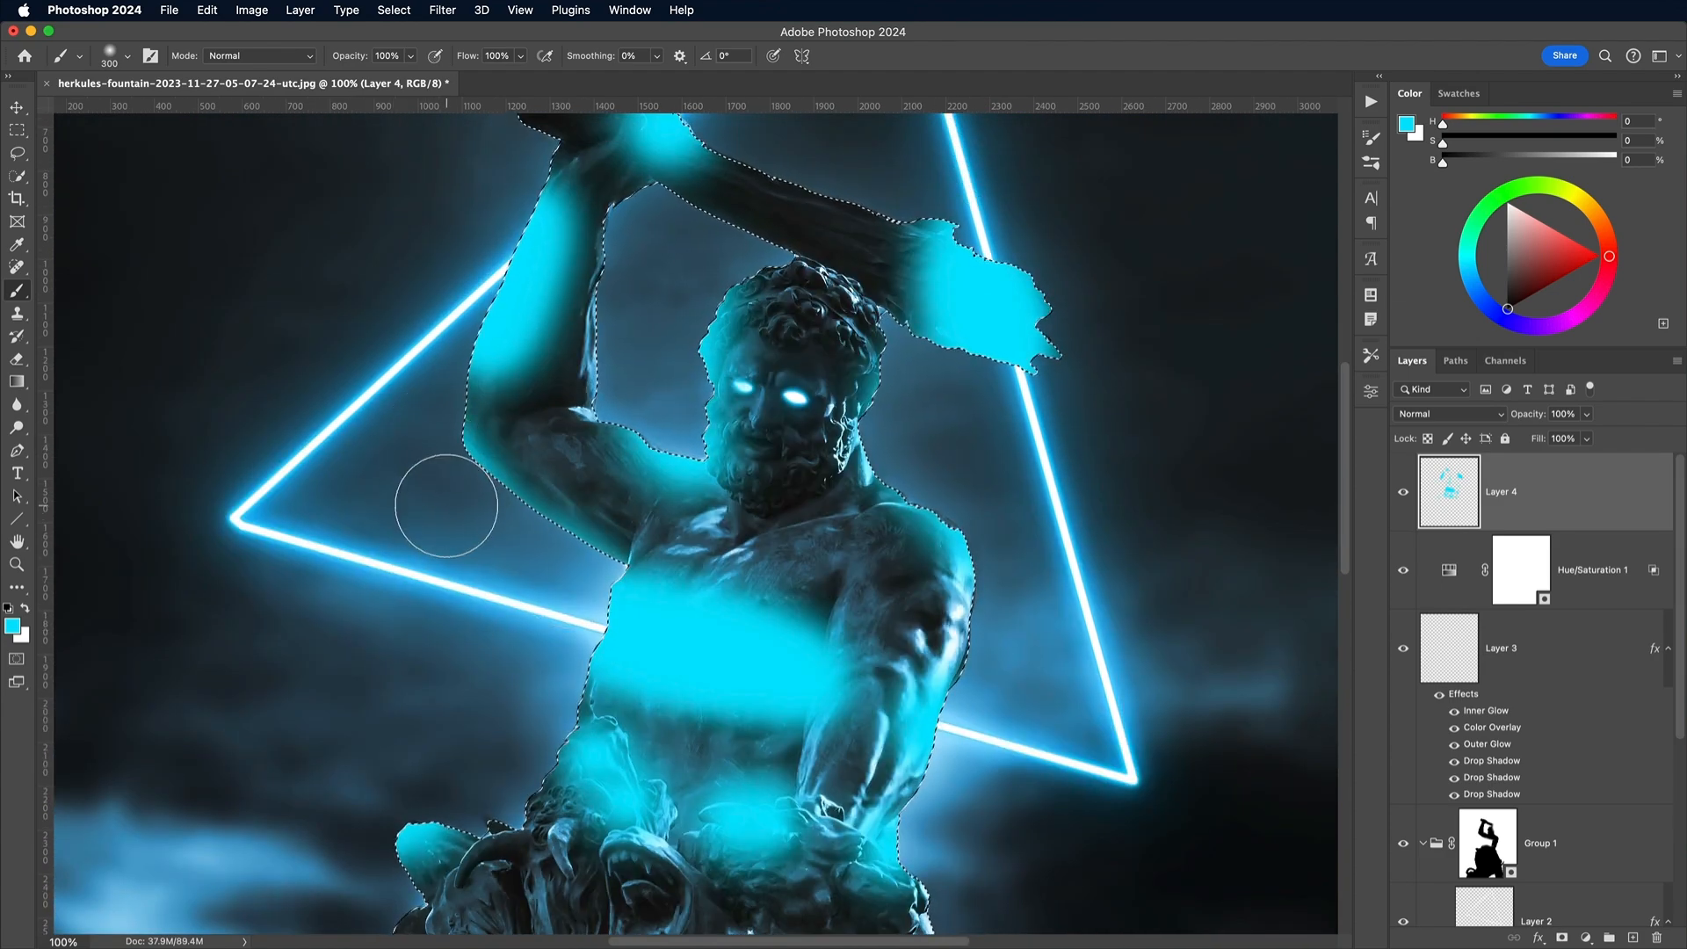
# Step: Set the painted light layer's blend mode to Color Dodge and lower its fill to about 18%
pyautogui.click(1462, 414)
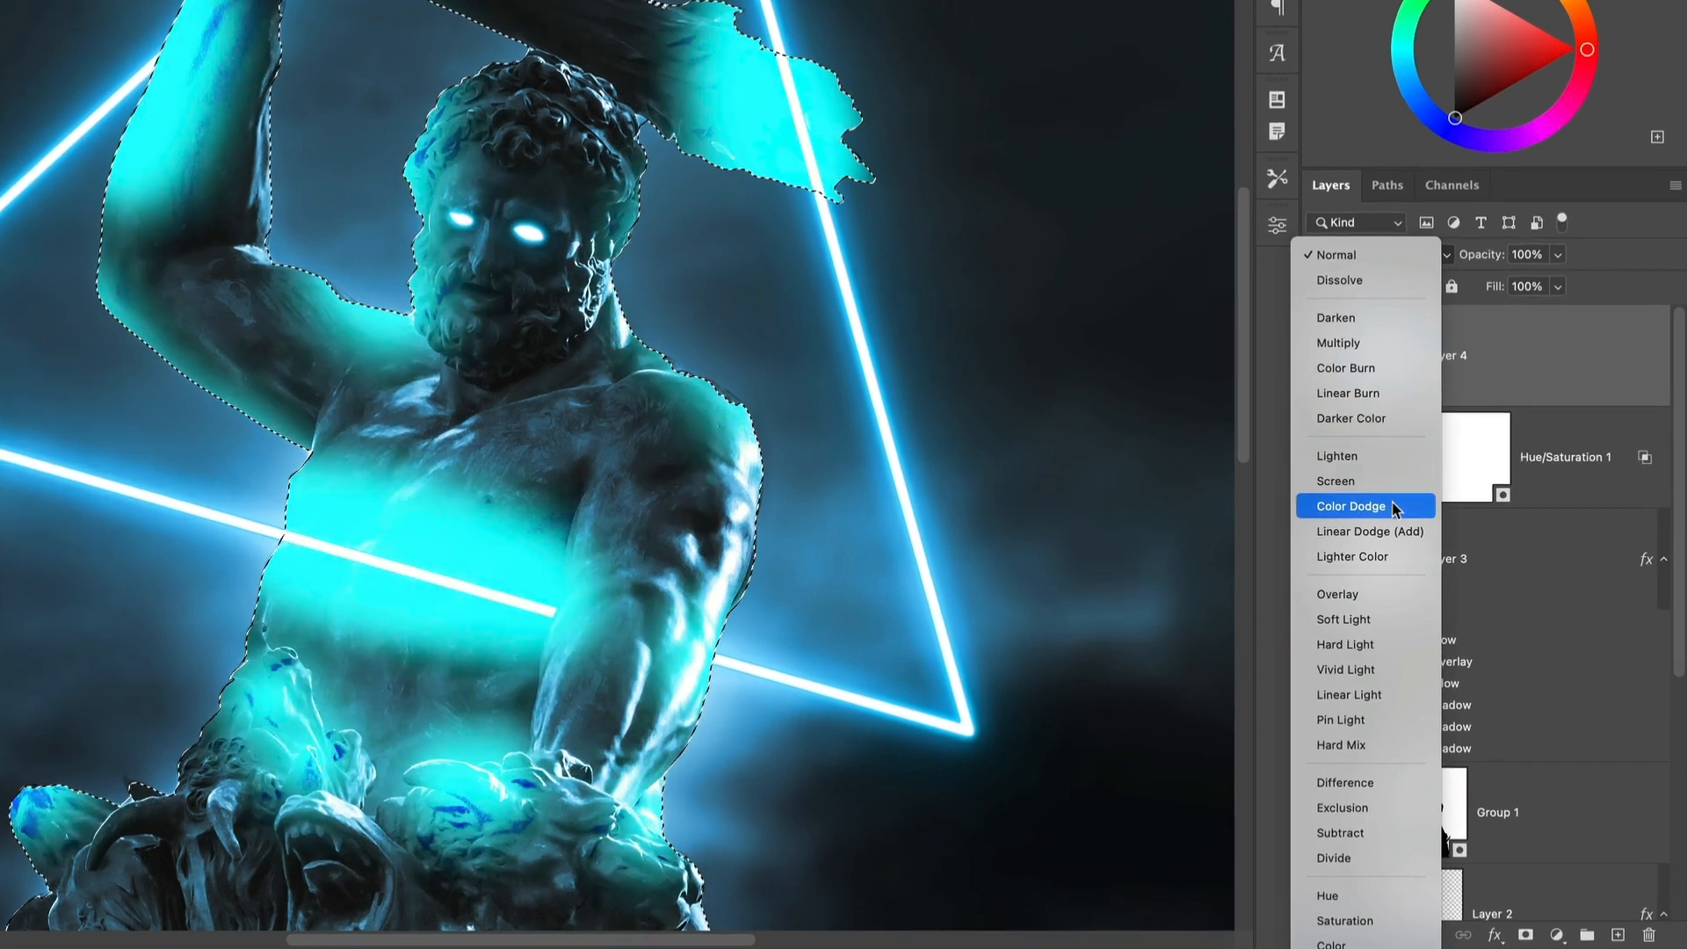
pyautogui.click(1395, 507)
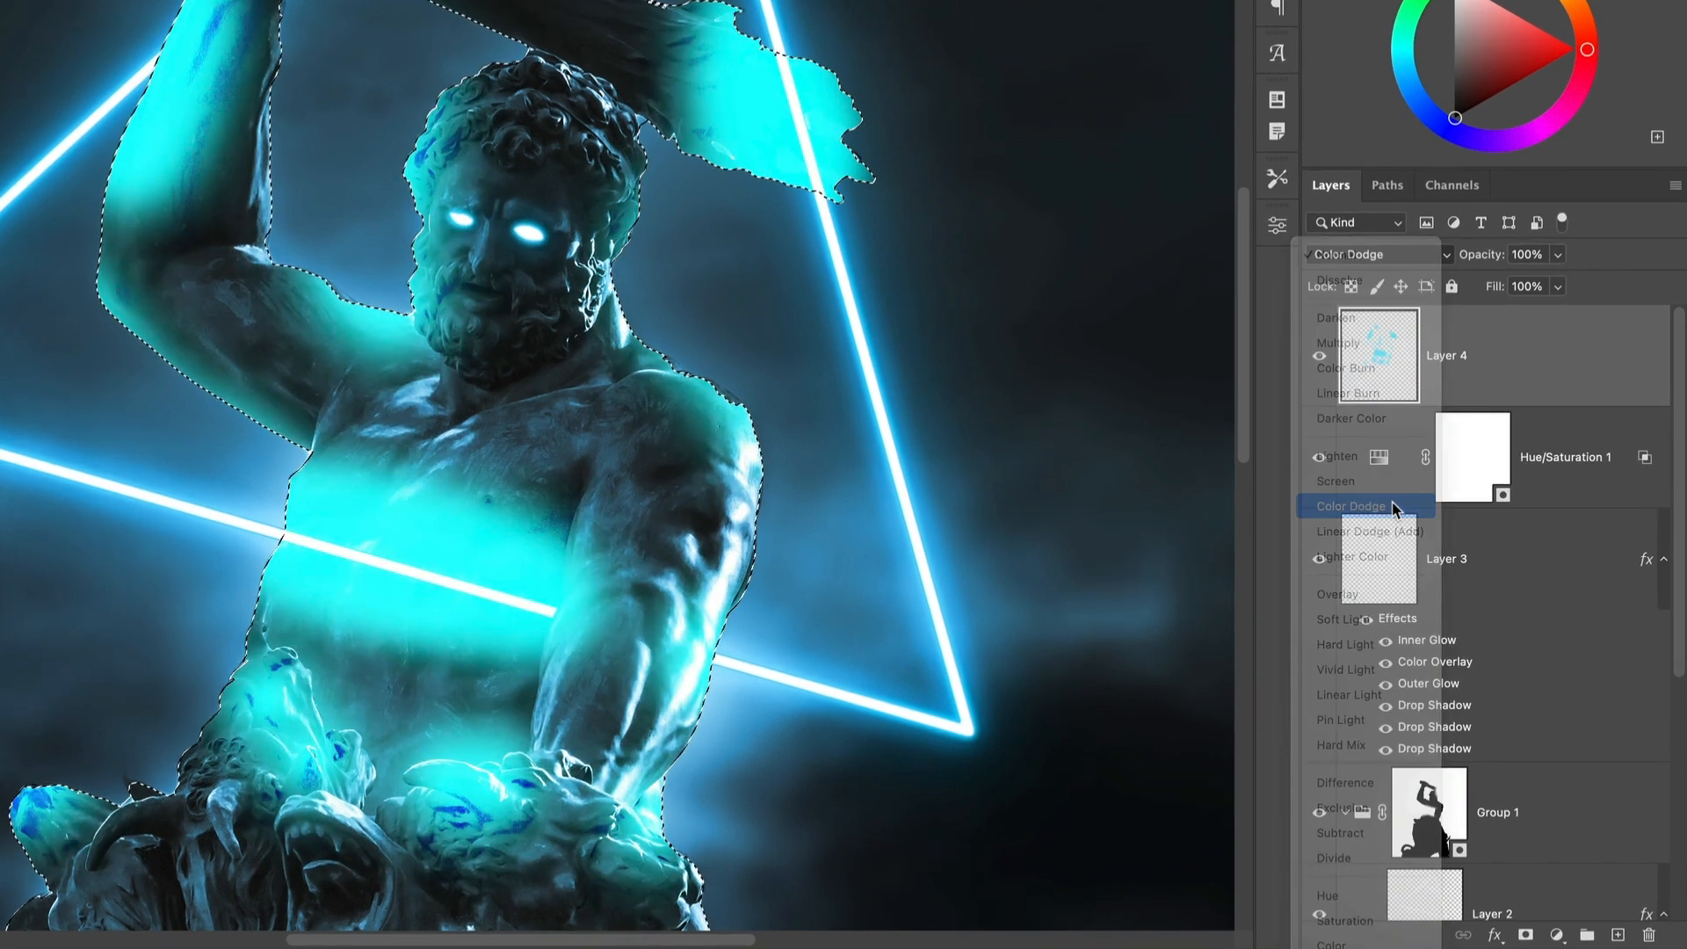
pyautogui.click(1558, 287)
pyautogui.moveTo(1554, 310); pyautogui.dragTo(1470, 311)
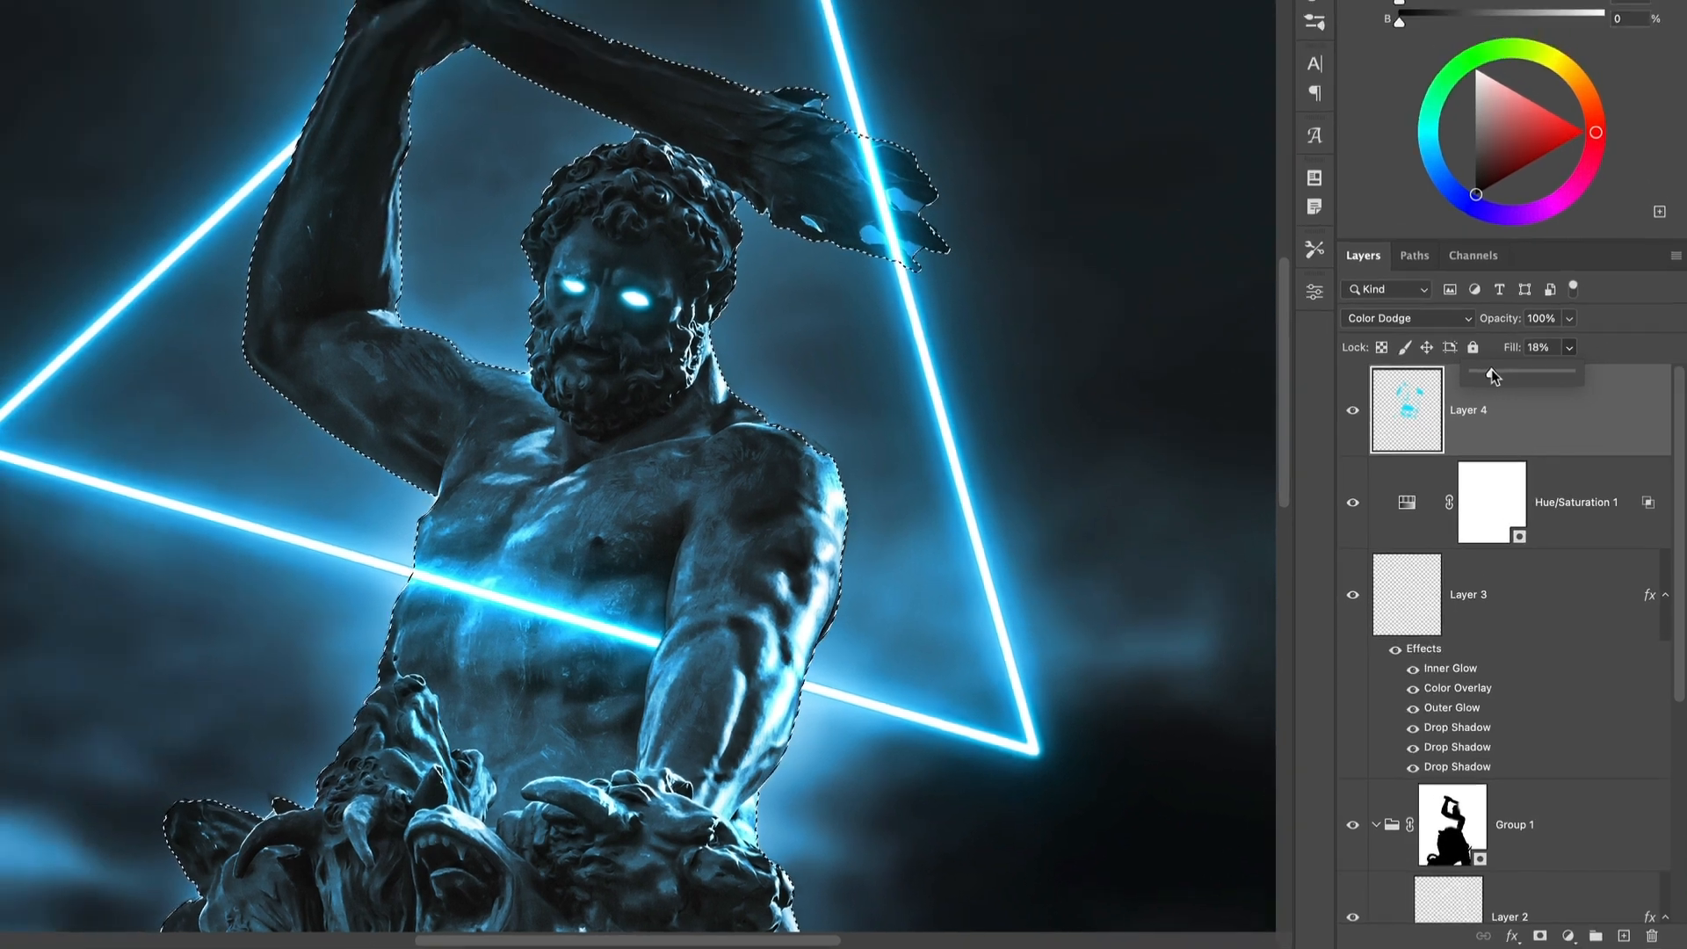
pyautogui.moveTo(1490, 369); pyautogui.dragTo(1493, 369)
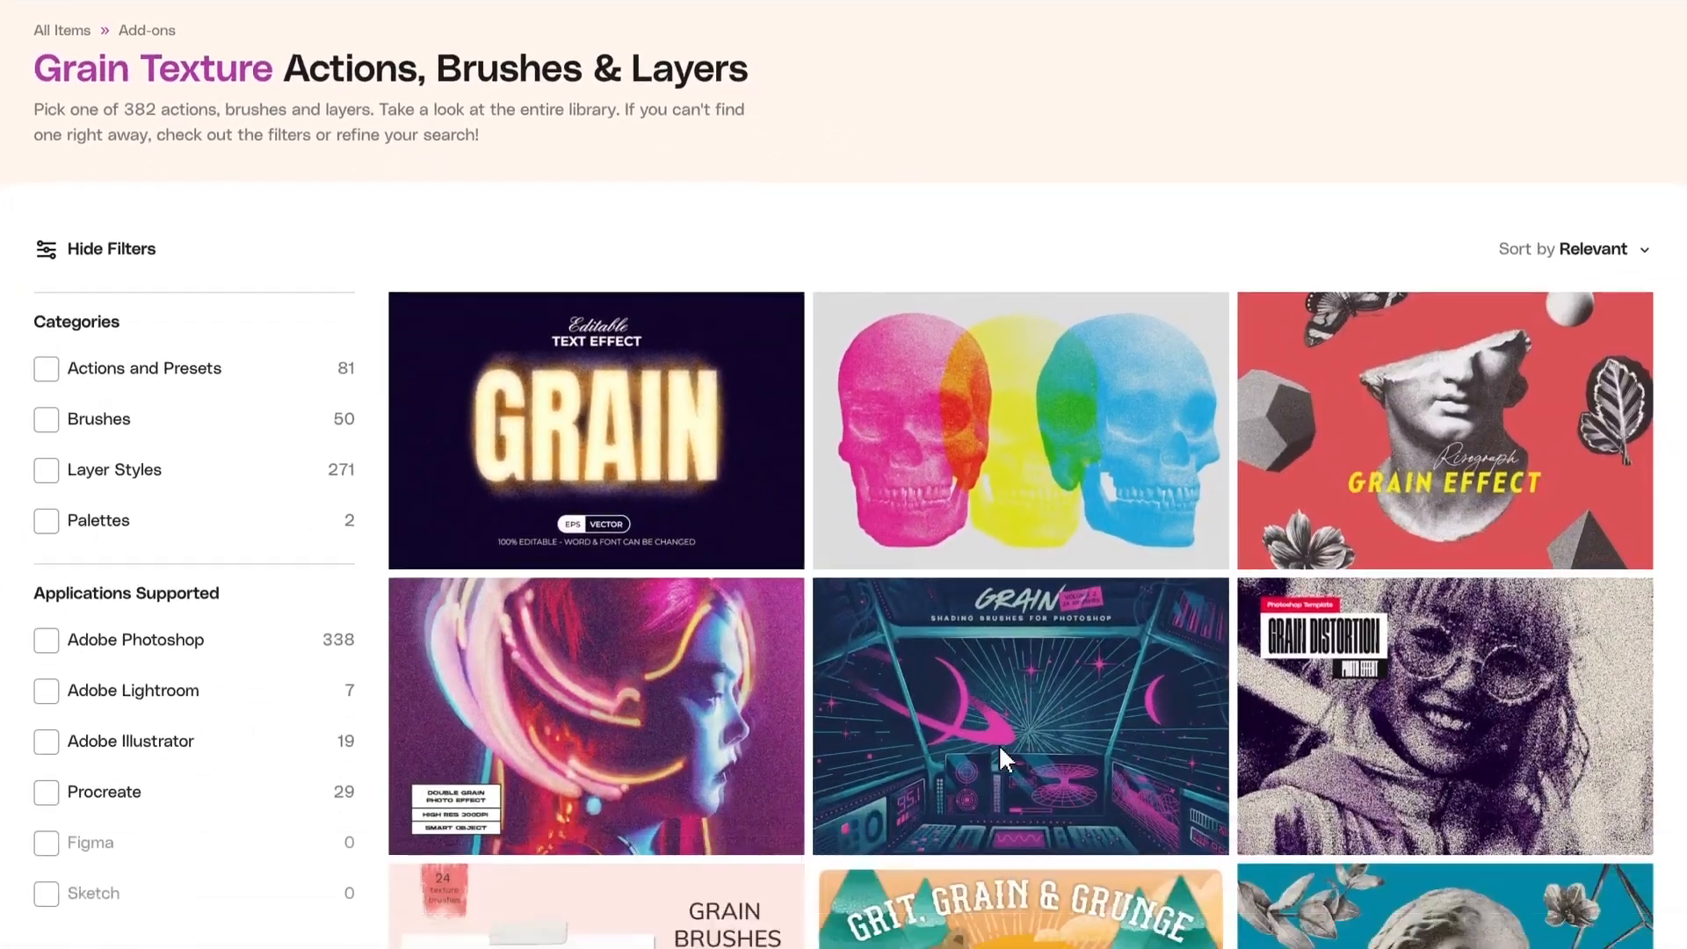
pyautogui.scroll(-7, 1000, 745)
pyautogui.click(1199, 777)
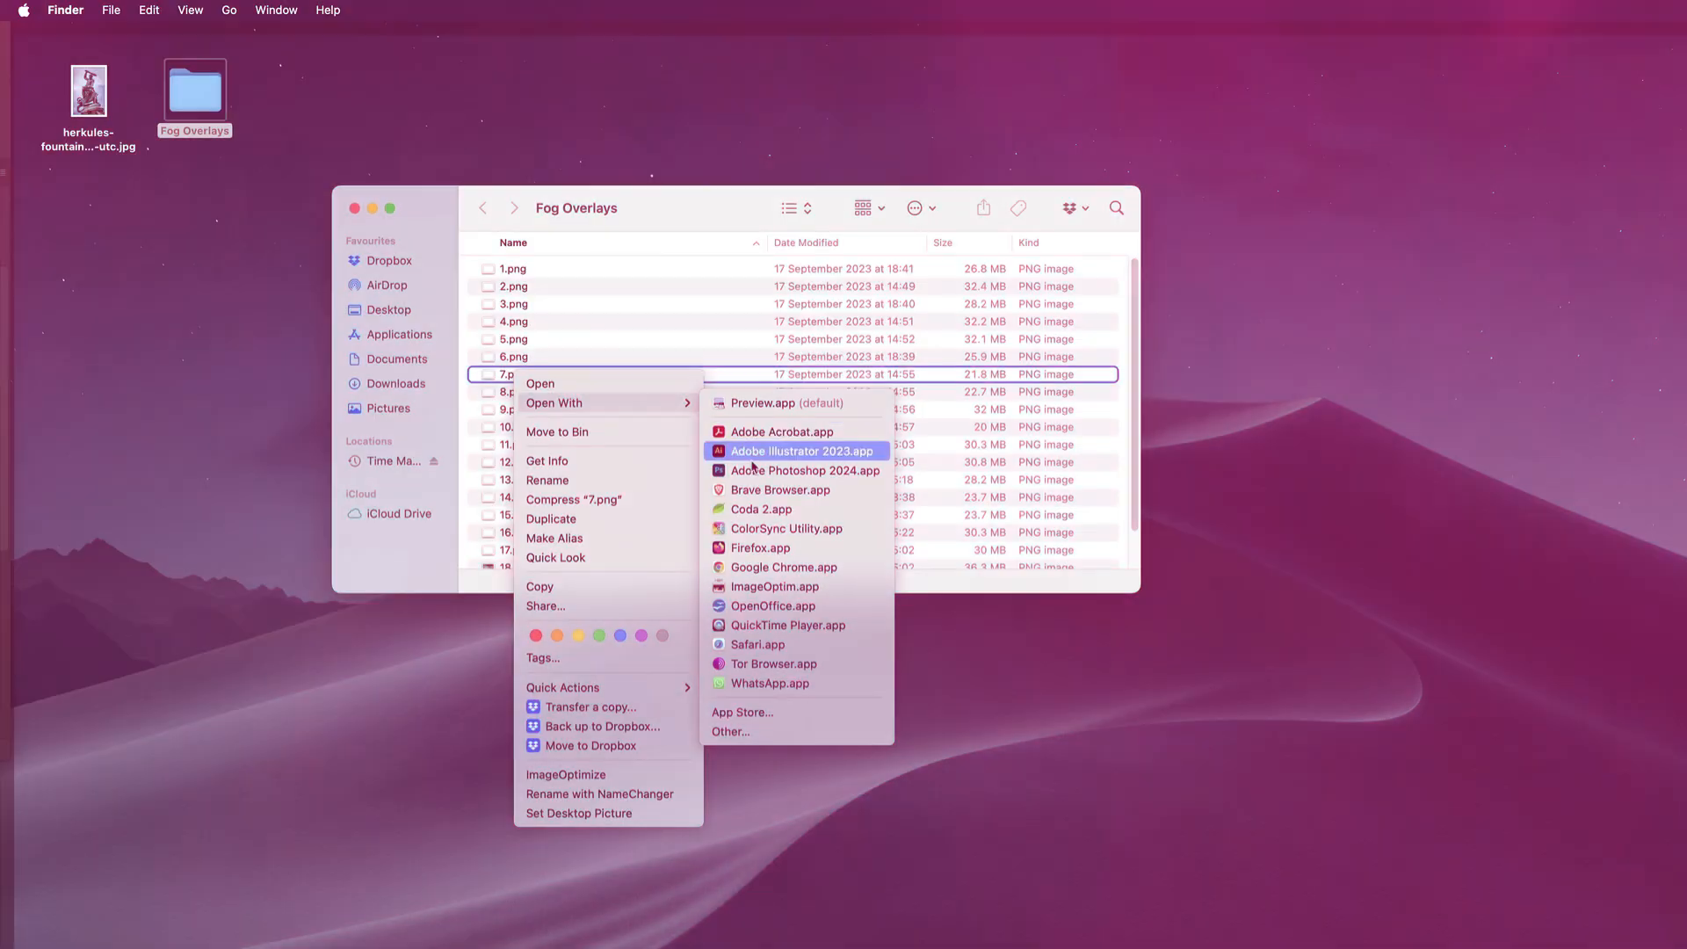
# Step: Open 7.png from the Fog Overlays folder in Photoshop, copy it and paste it as a new layer in the statue document
pyautogui.click(646, 662)
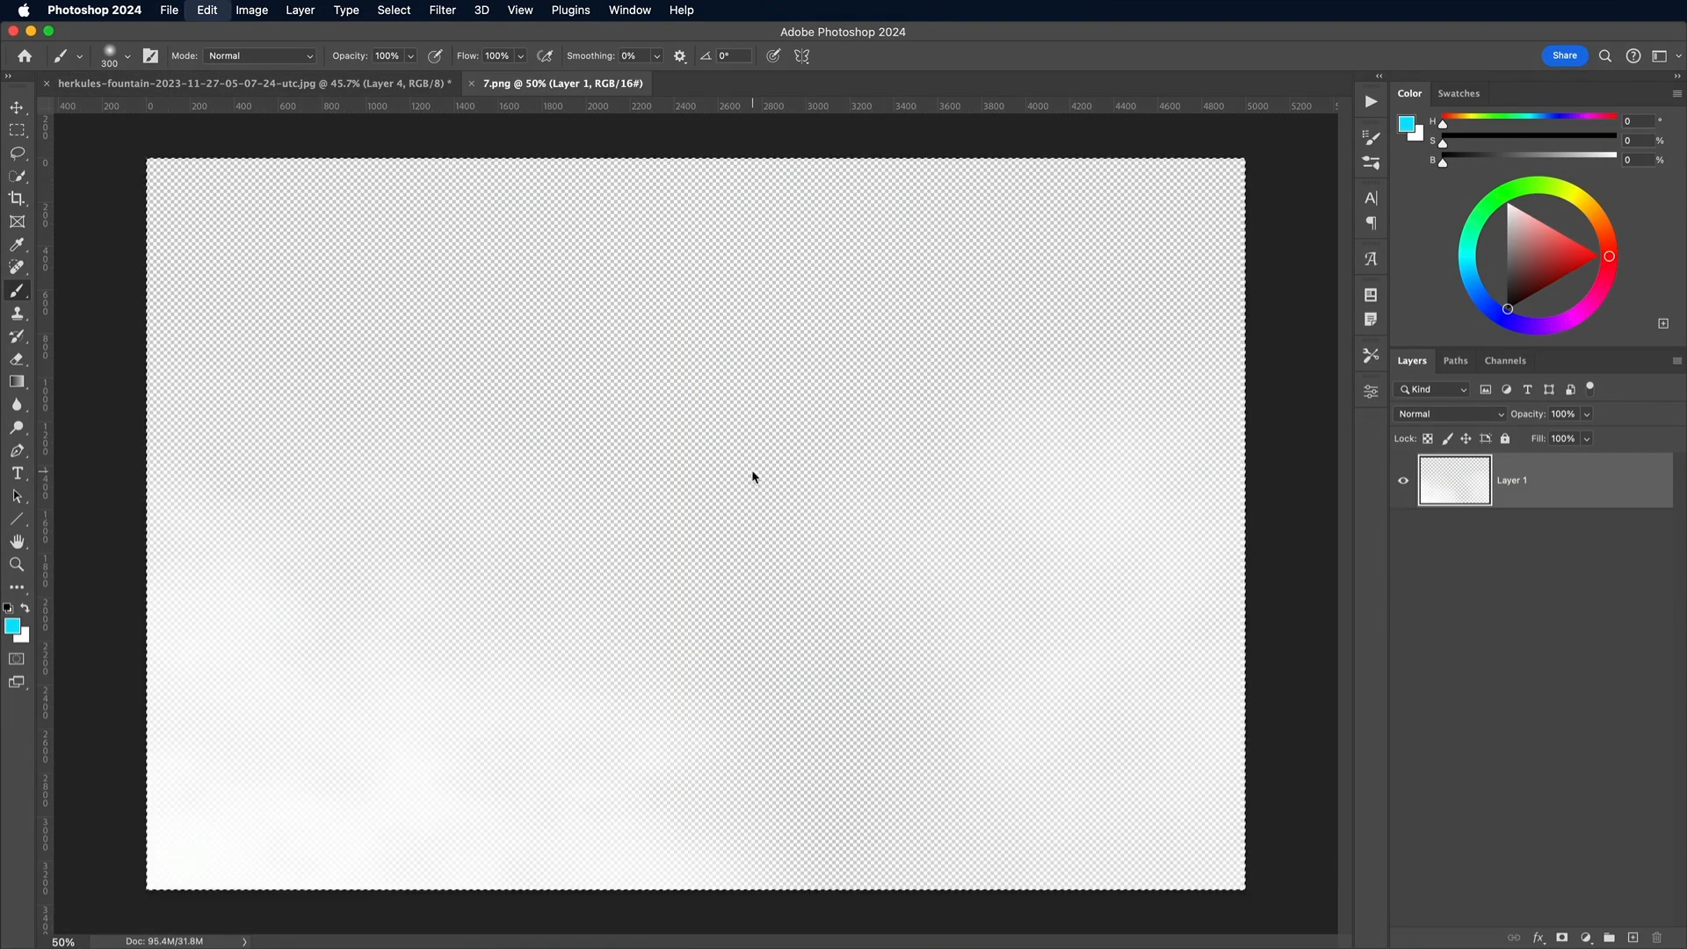
pyautogui.press('super+w')
pyautogui.press('super+v')
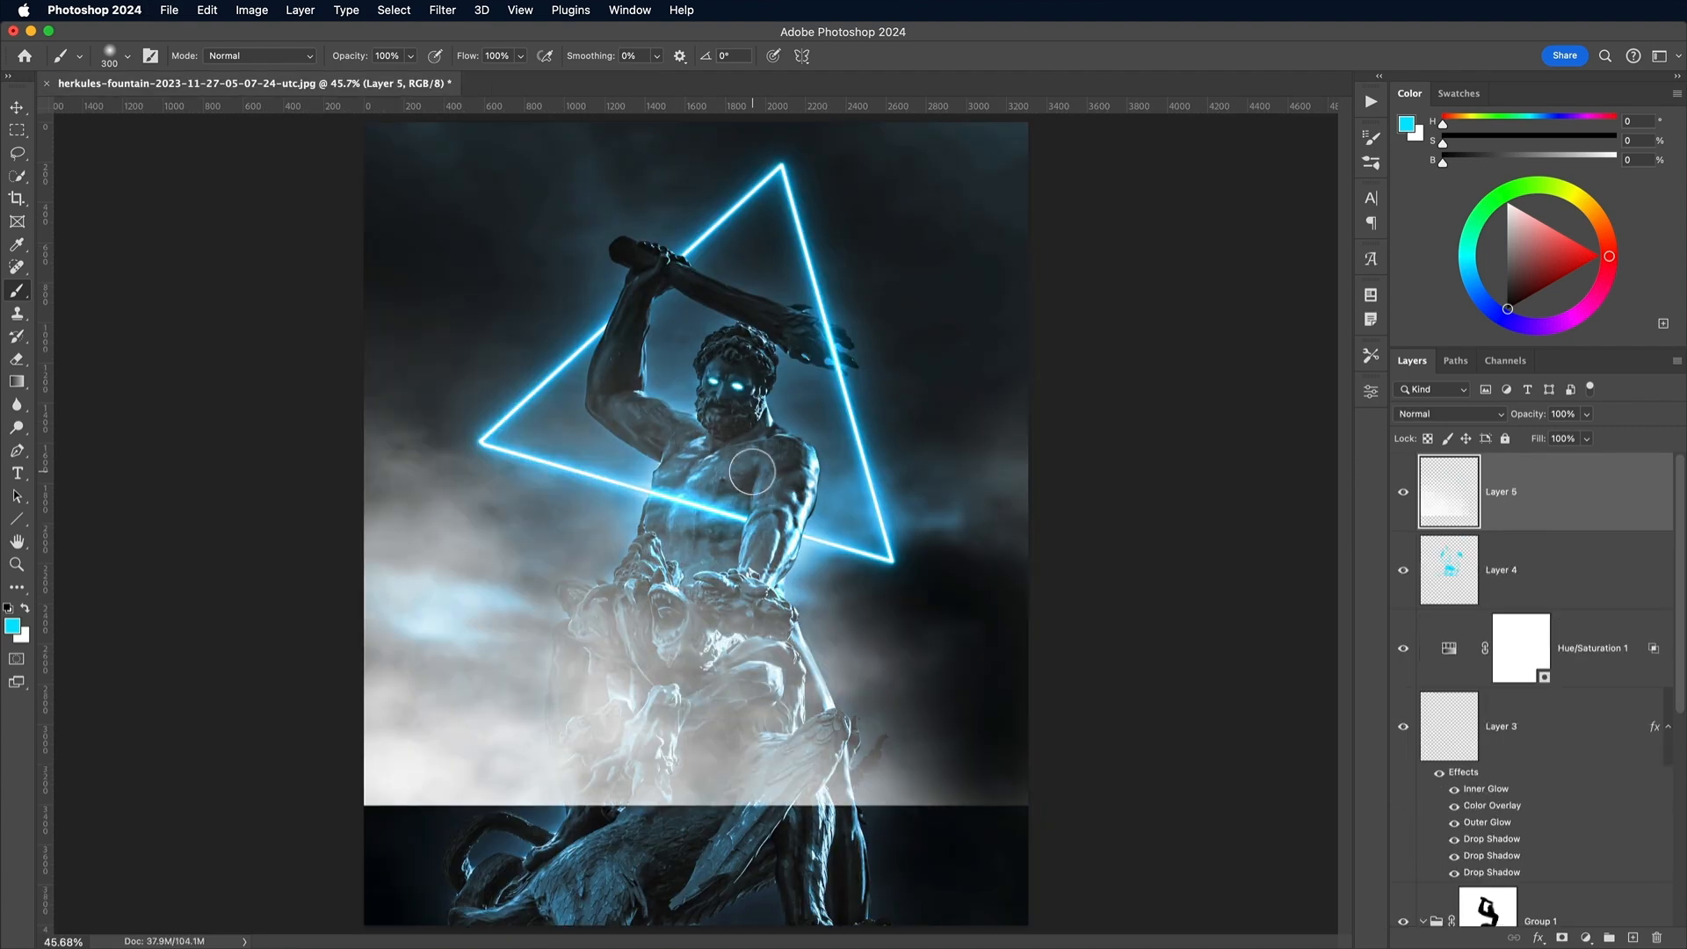
# Step: Scale the fog overlay to about 66% so it spans the image width and place it along the canvas's bottom edge
pyautogui.press('super+t')
pyautogui.moveTo(364, 242); pyautogui.dragTo(772, 463)
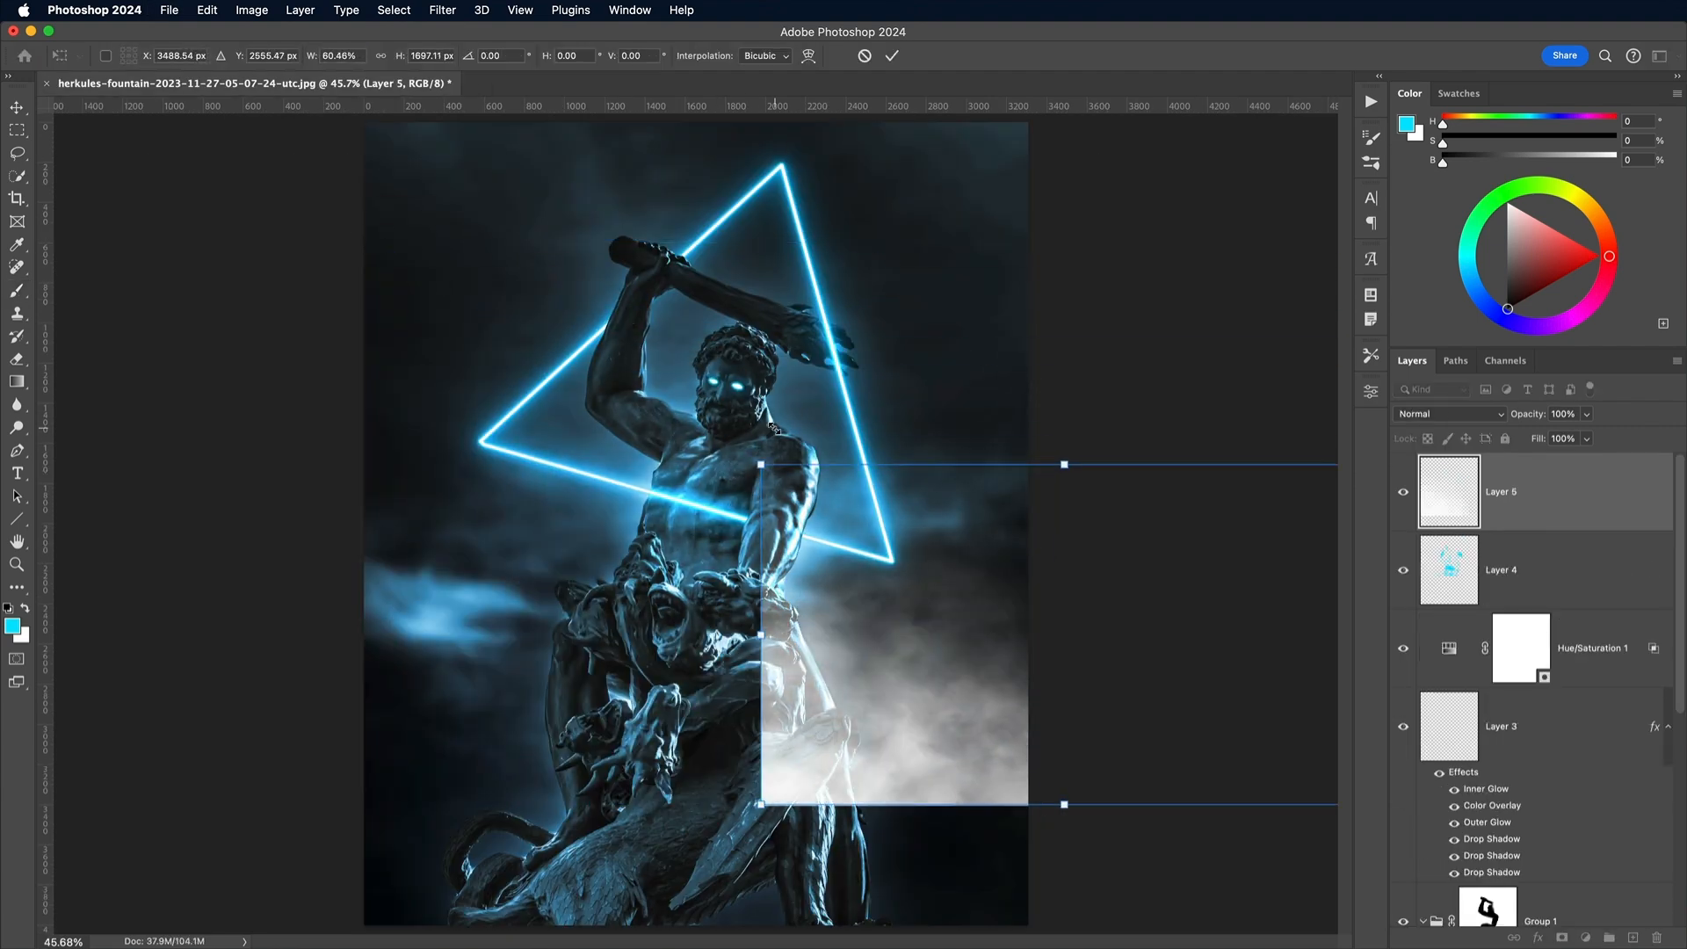
pyautogui.moveTo(954, 578); pyautogui.dragTo(596, 696)
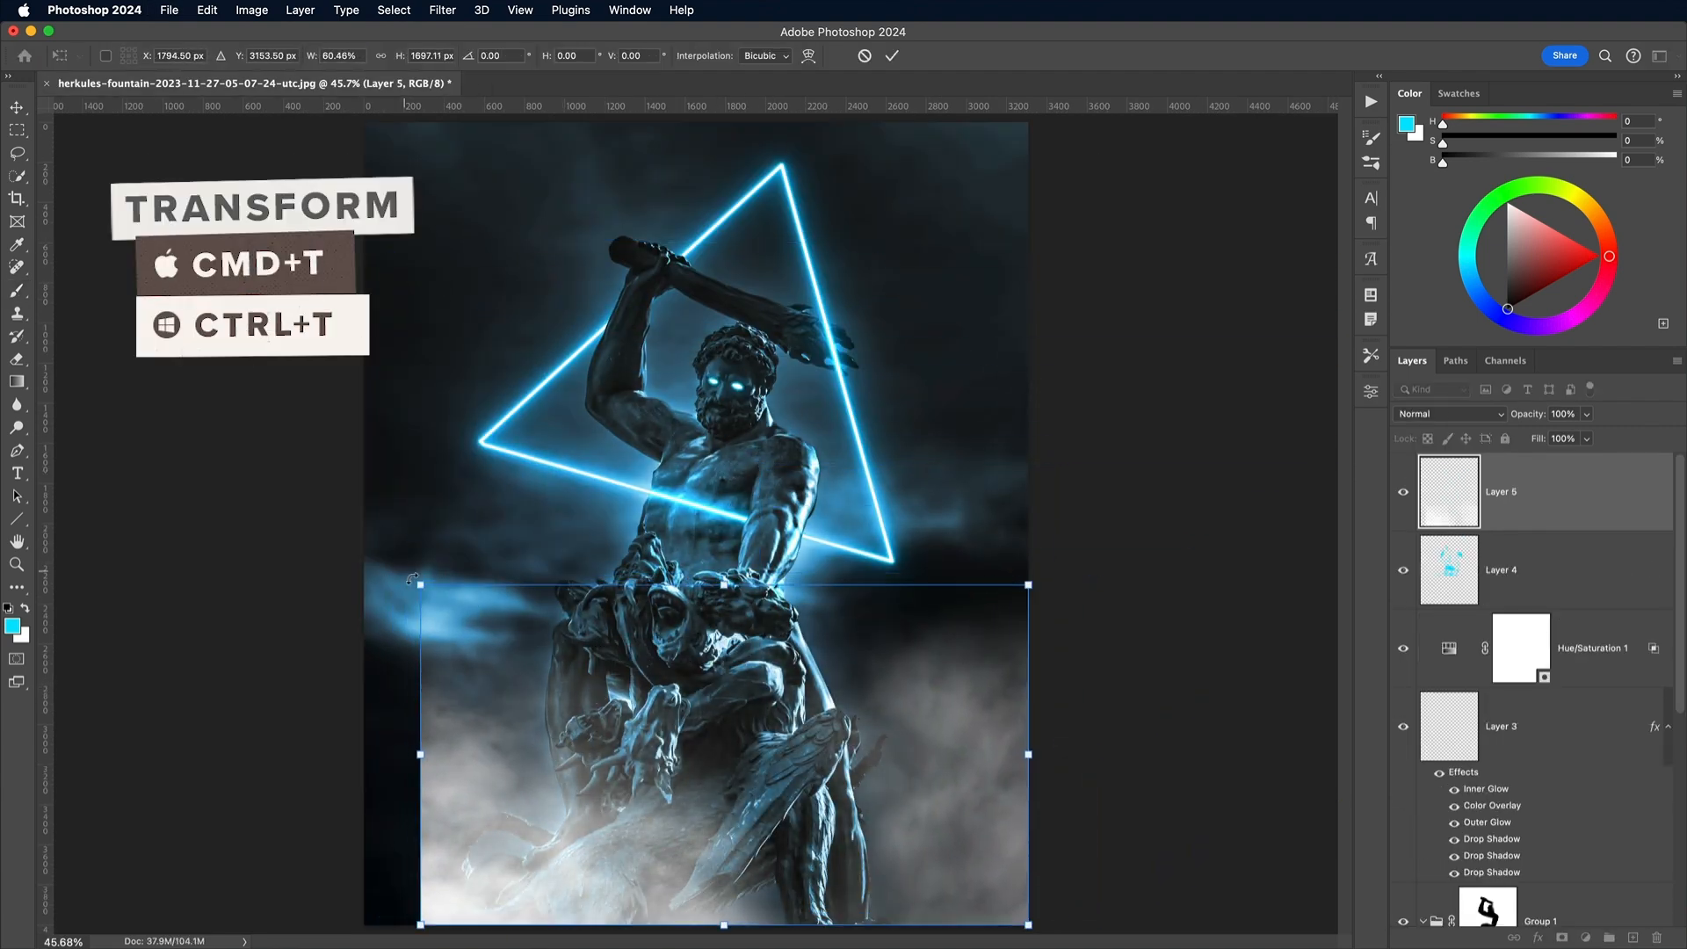
pyautogui.moveTo(420, 583); pyautogui.dragTo(367, 544)
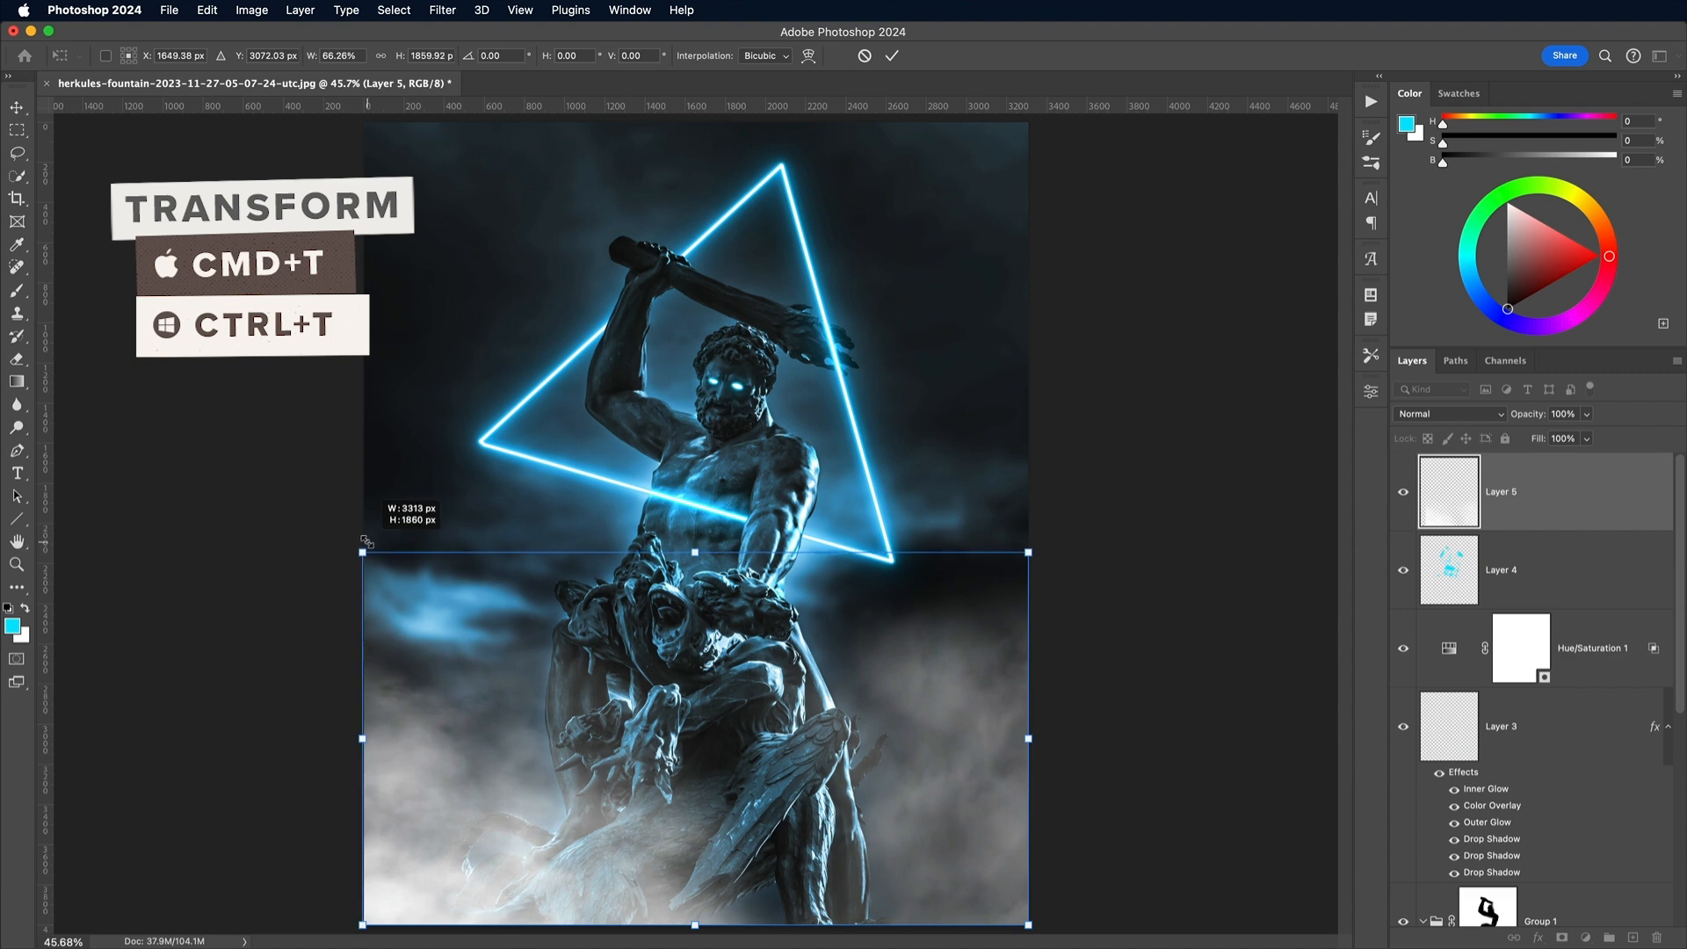
pyautogui.press('Return')
pyautogui.press('b')
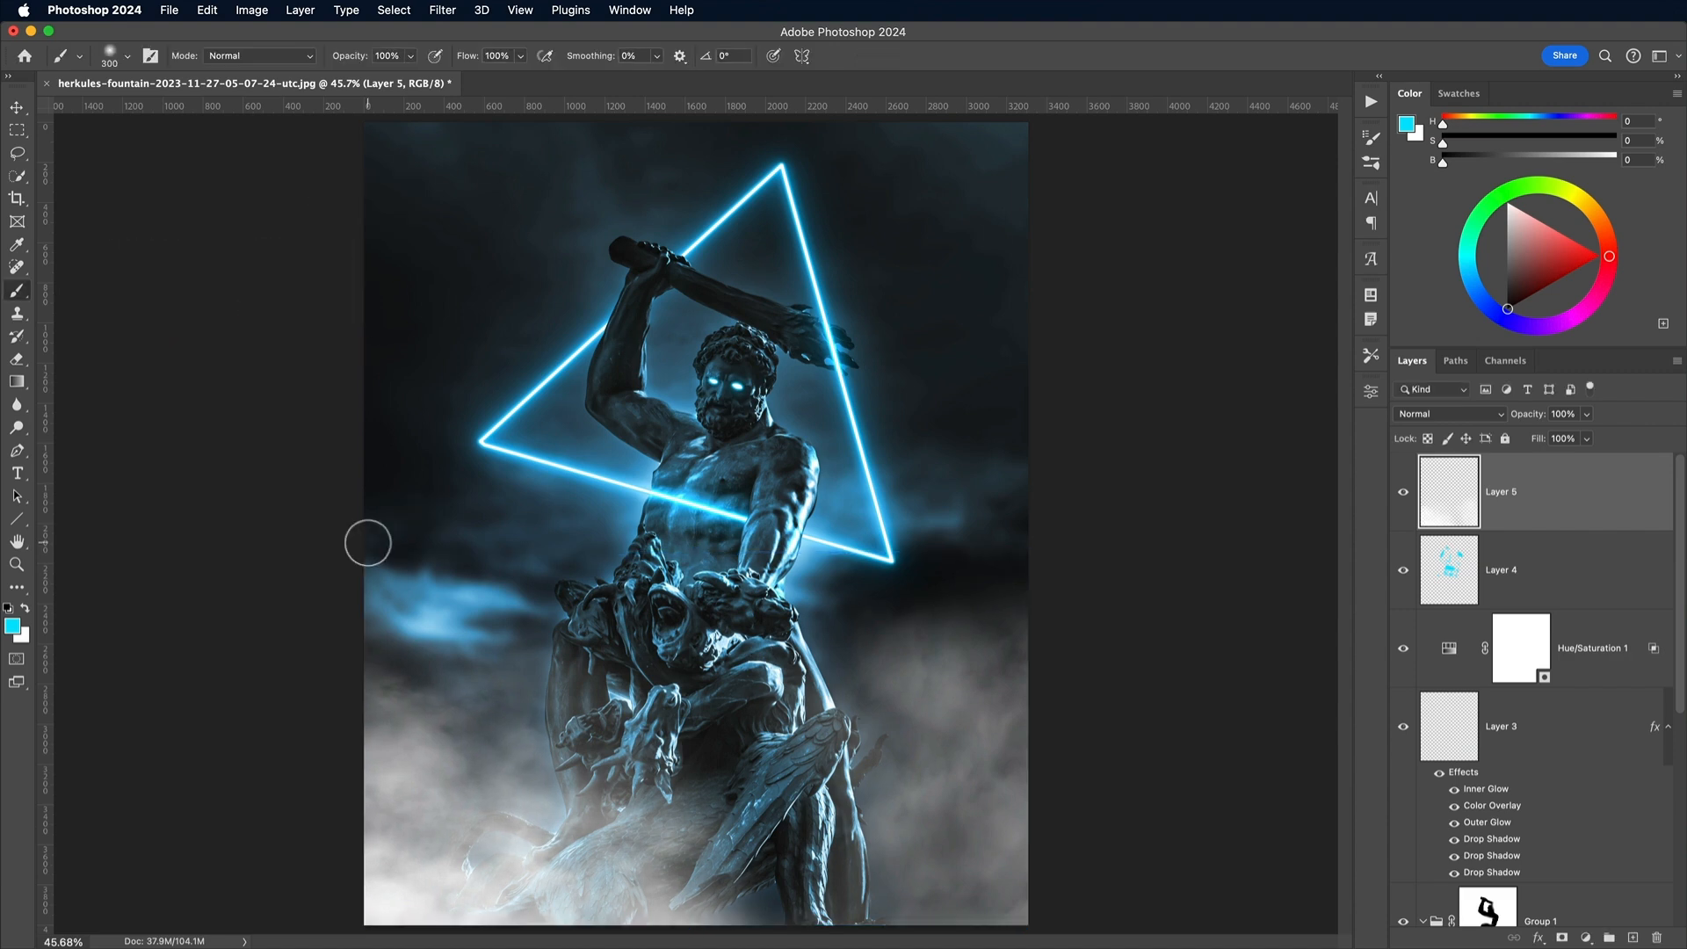
# Step: Set the fog layer to Screen with 35% fill and move it below the Hue/Saturation adjustment
pyautogui.click(1430, 417)
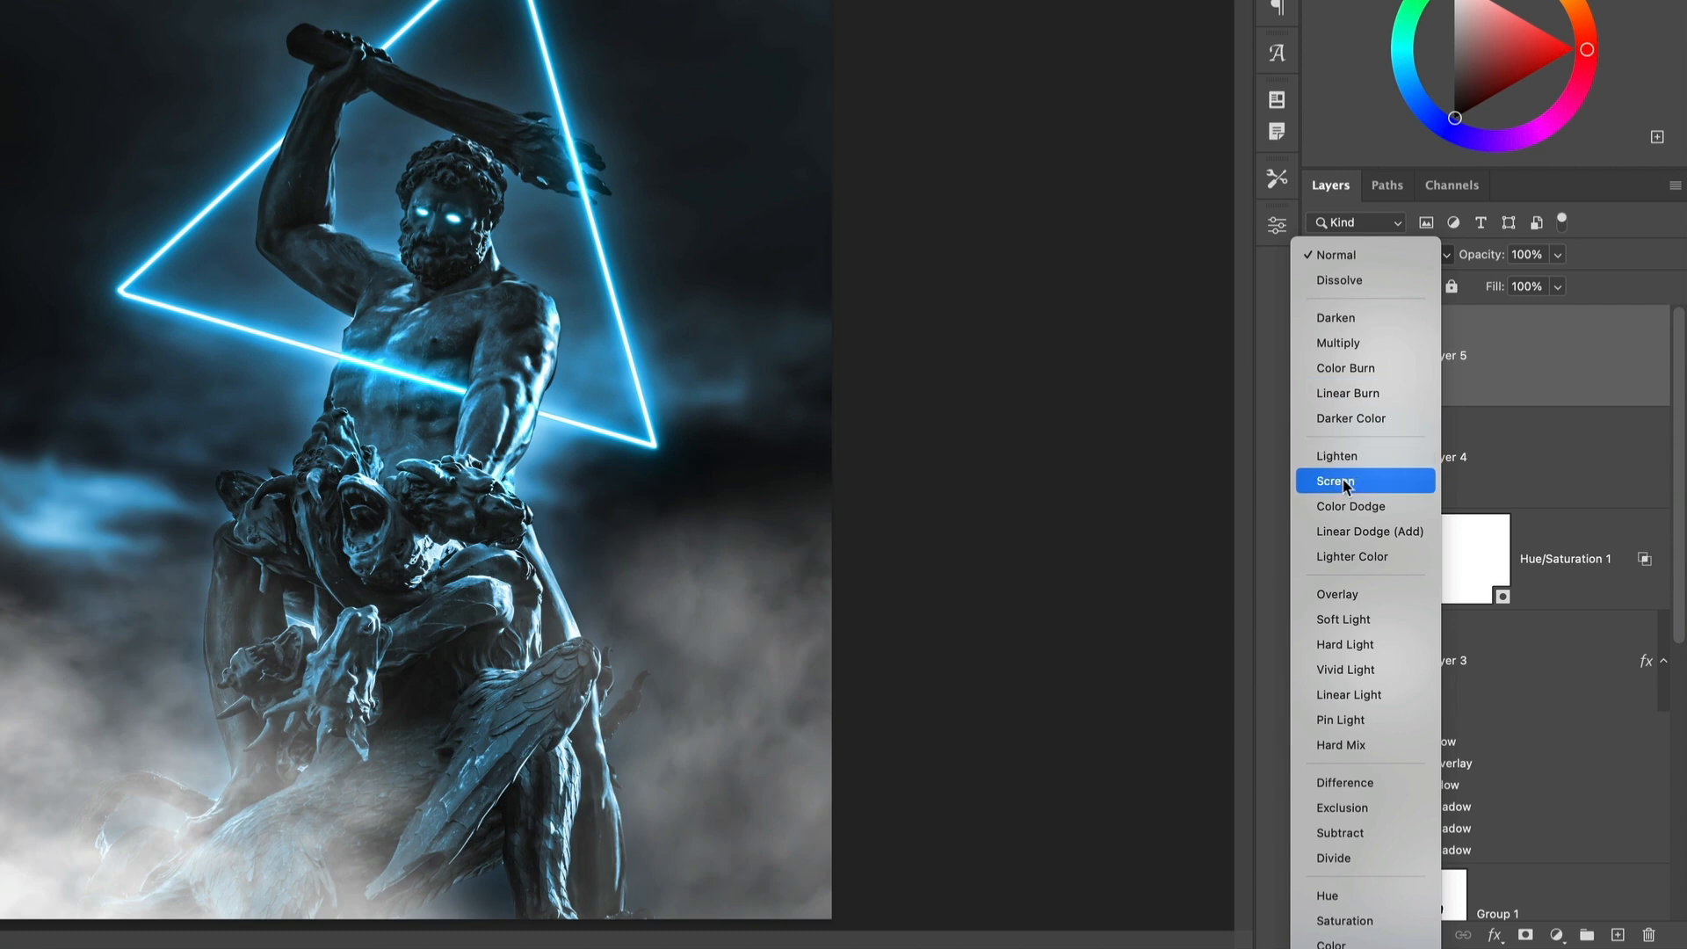
pyautogui.click(1347, 486)
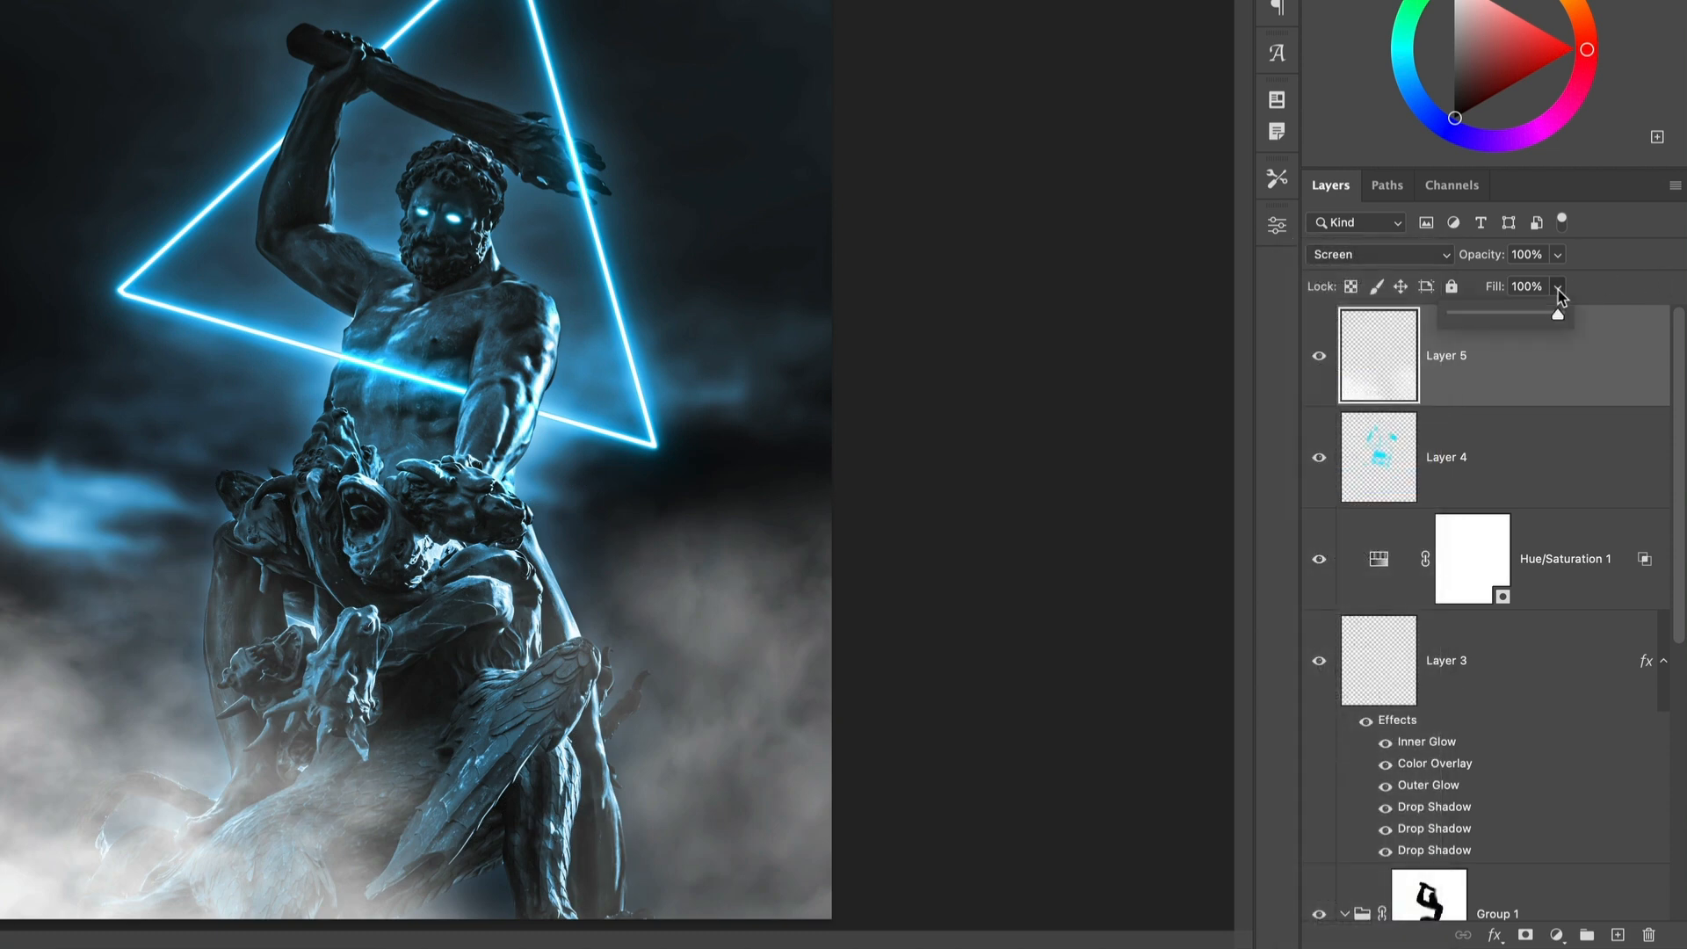
pyautogui.moveTo(1513, 321); pyautogui.dragTo(1491, 319)
pyautogui.moveTo(1485, 320); pyautogui.dragTo(1499, 606)
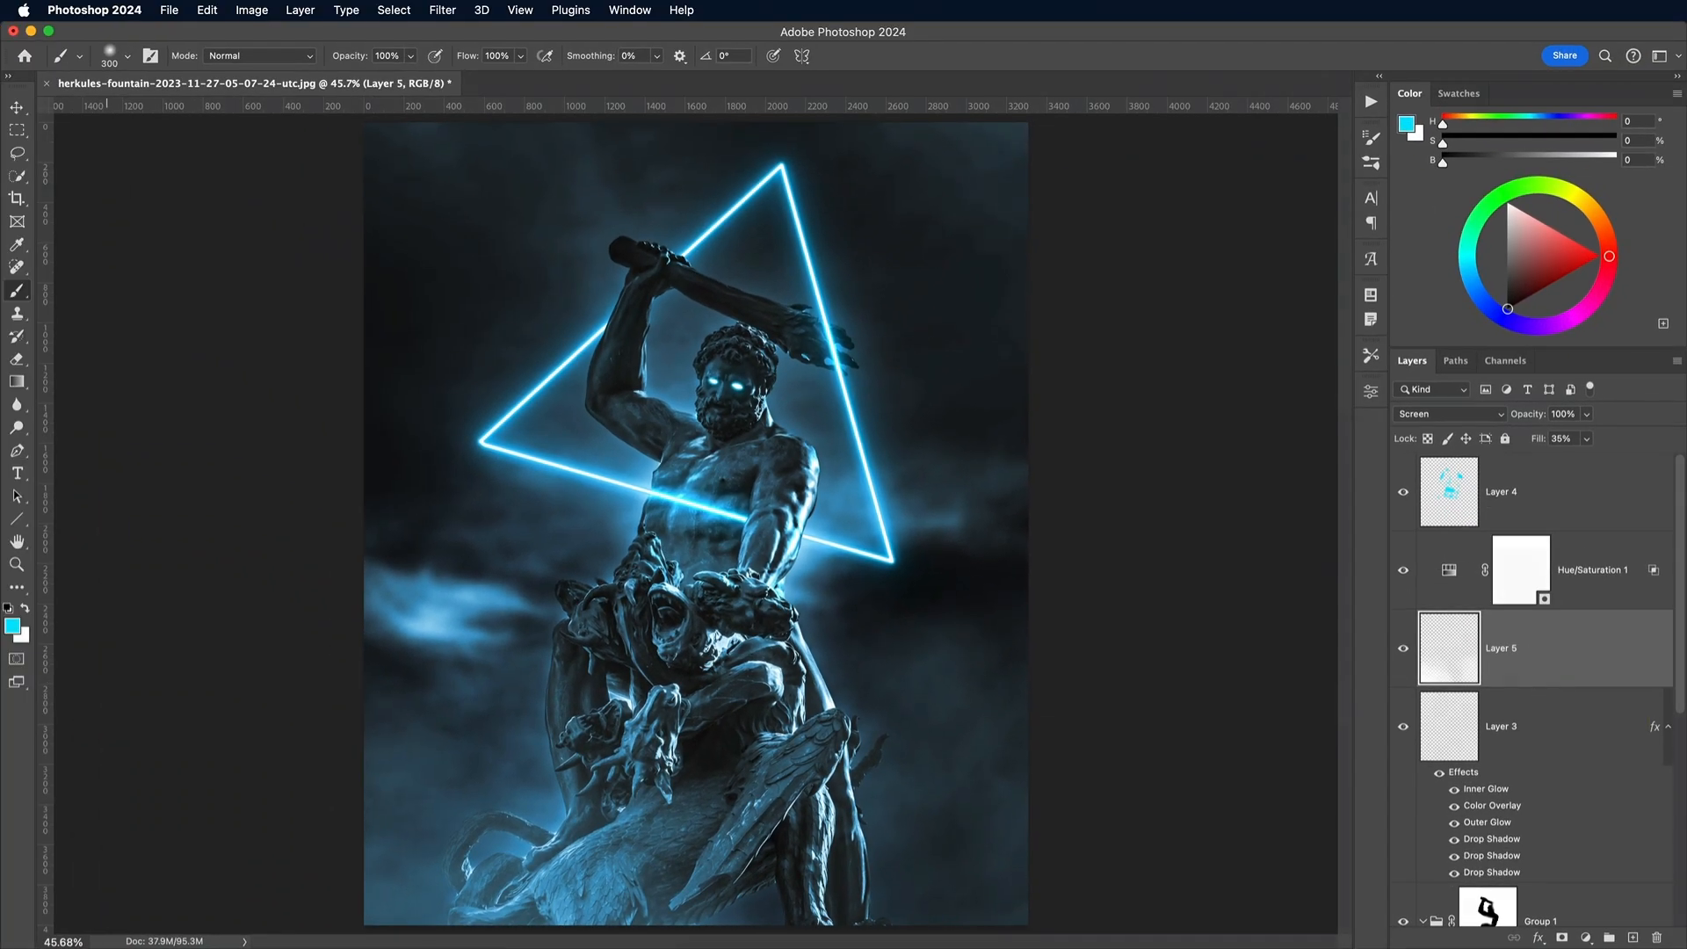
# Step: Open 15.png from the Fog Overlays folder in Photoshop and paste it into the statue document above the first fog layer
pyautogui.press('F11')
pyautogui.doubleClick(205, 97)
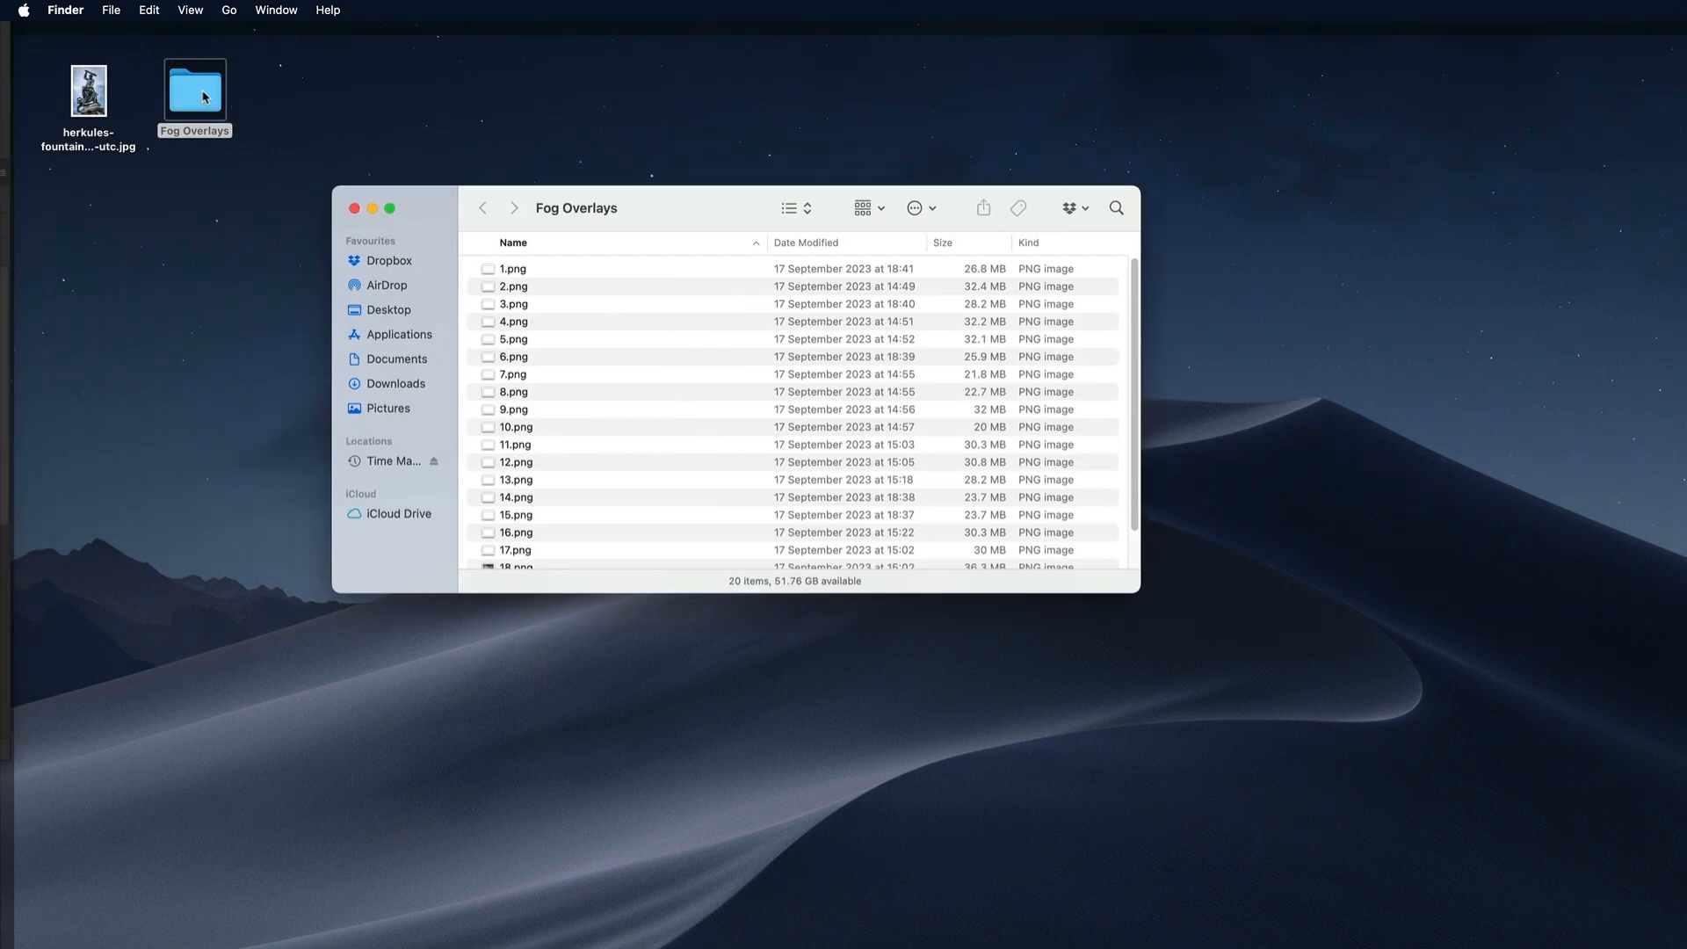
pyautogui.rightClick(524, 516)
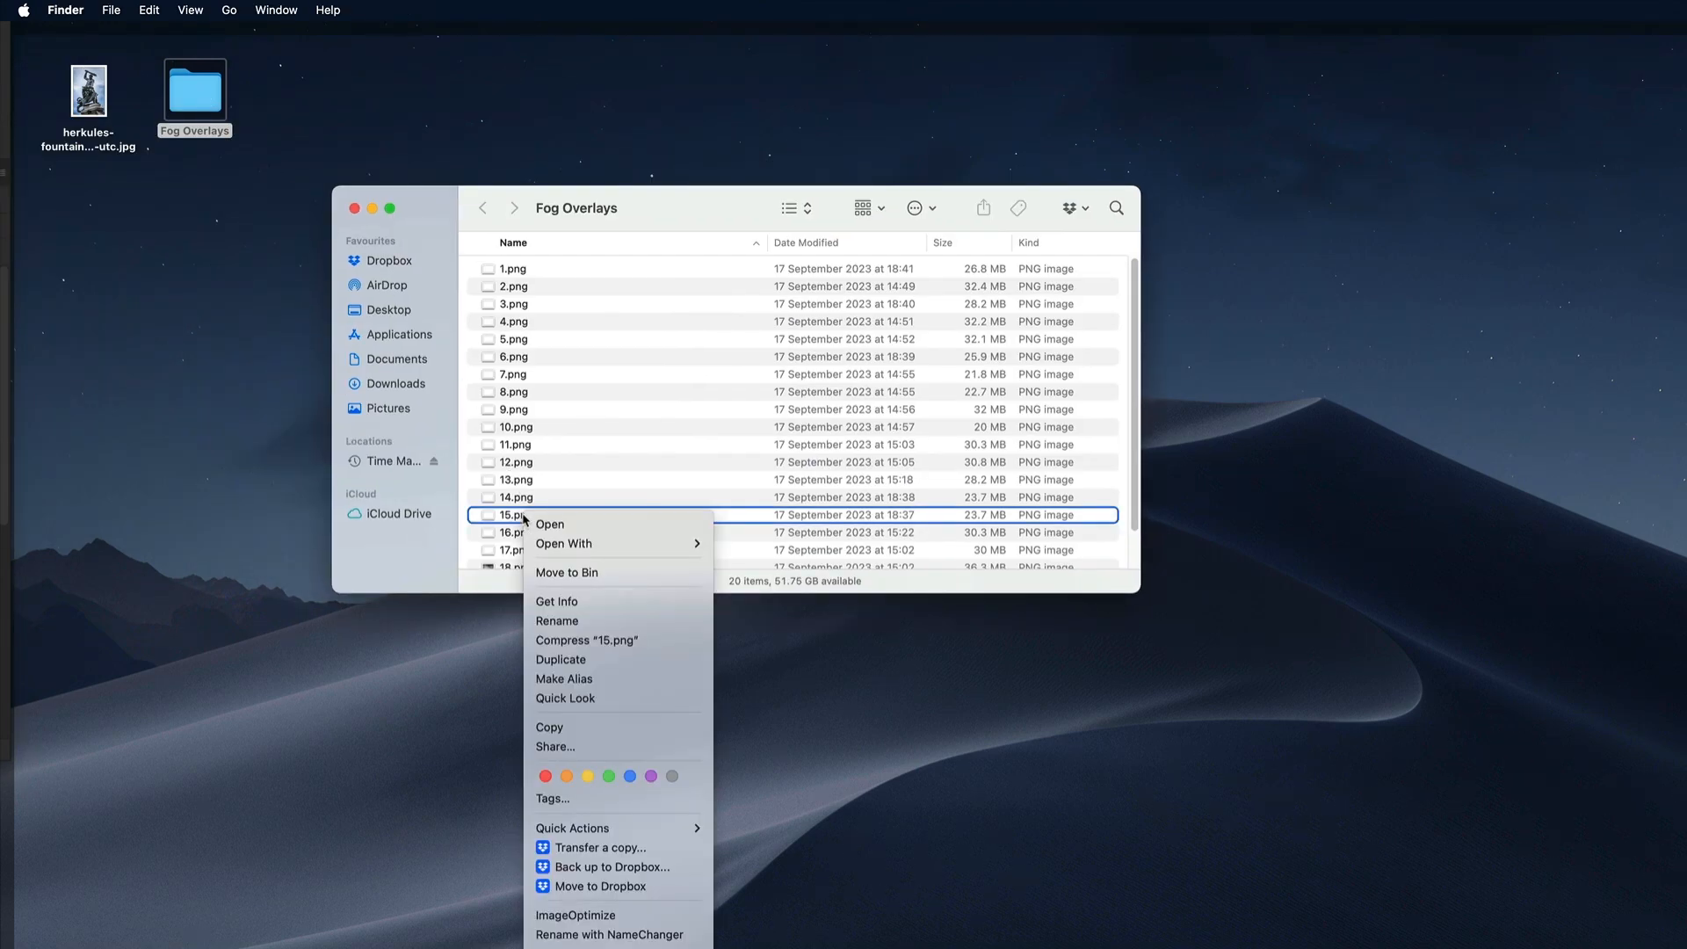
pyautogui.moveTo(616, 544)
pyautogui.click(791, 611)
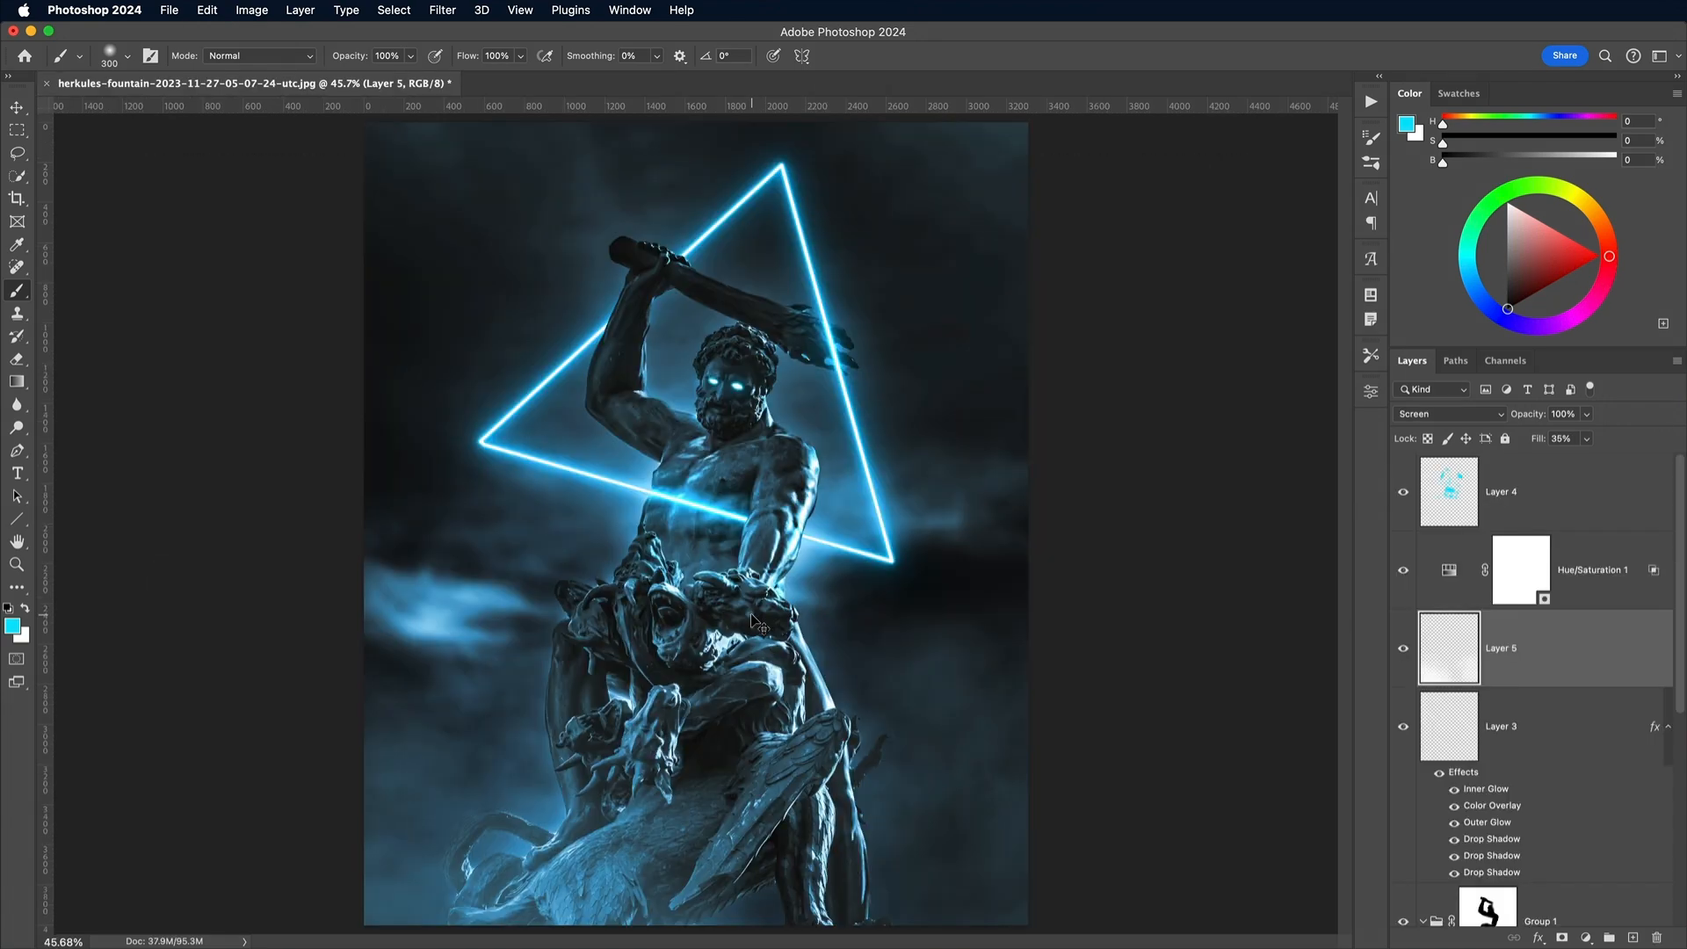
pyautogui.press('super+v')
# Step: Scale down the second fog overlay, flip it vertically and place it along the canvas's top edge so it spans the image width
pyautogui.press('super+t')
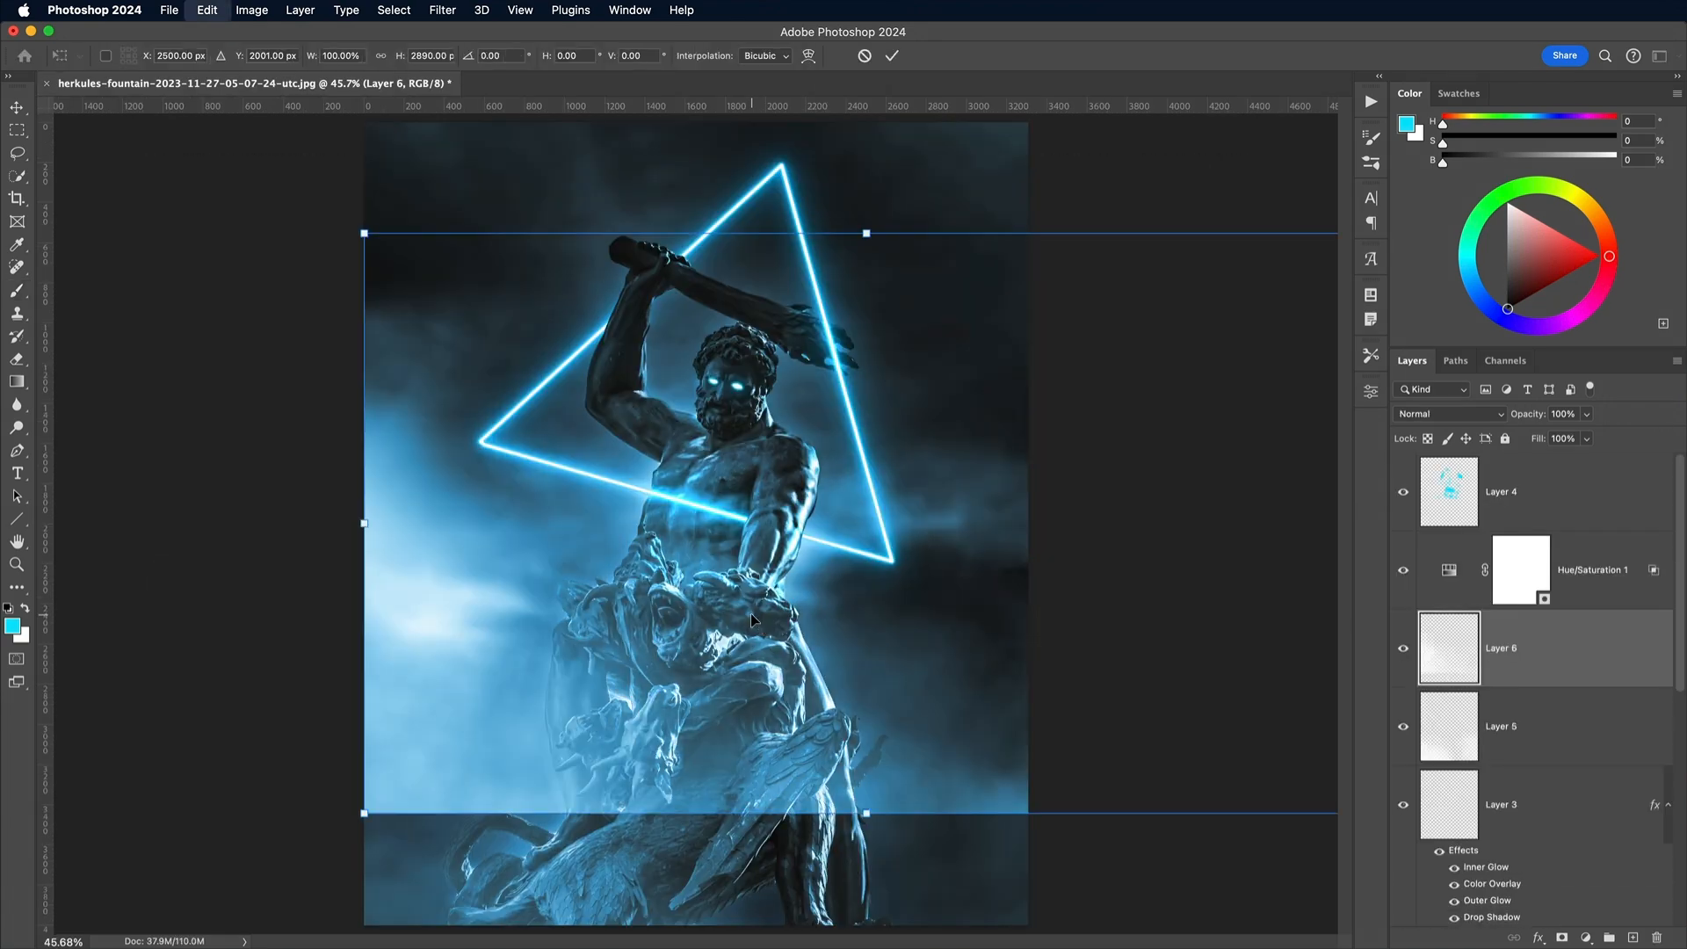
pyautogui.moveTo(365, 234); pyautogui.dragTo(689, 384)
pyautogui.moveTo(802, 373); pyautogui.dragTo(936, 670)
pyautogui.moveTo(856, 554); pyautogui.dragTo(657, 347)
pyautogui.rightClick(719, 322)
pyautogui.click(758, 734)
pyautogui.moveTo(895, 447); pyautogui.dragTo(1034, 531)
pyautogui.moveTo(843, 386); pyautogui.dragTo(843, 369)
pyautogui.press('Return')
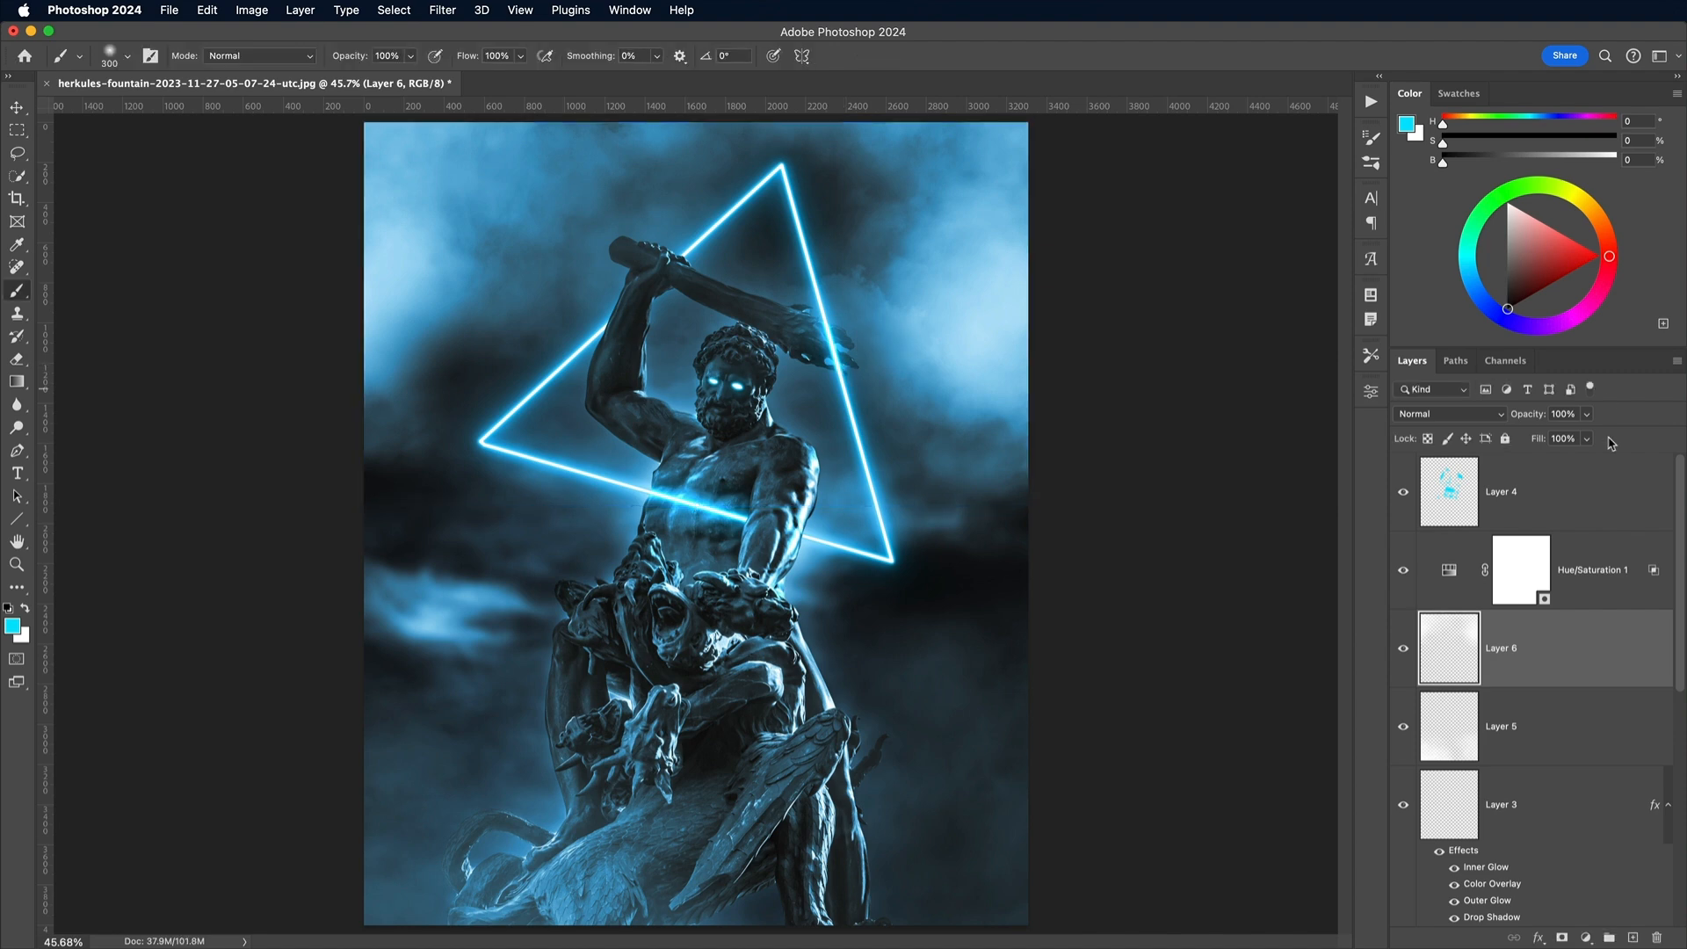
# Step: Lower the fill of the upper fog layer and fine-tune the fill of the lower fog layer
pyautogui.click(1587, 439)
pyautogui.moveTo(1587, 461)
pyautogui.mouseDown()
pyautogui.moveTo(1545, 462)
pyautogui.moveTo(1592, 462)
pyautogui.mouseUp()
pyautogui.click(1529, 726)
pyautogui.click(1587, 438)
# Step: Stamp all visible layers into a new merged copy above the cyan reflections layer
pyautogui.click(1586, 494)
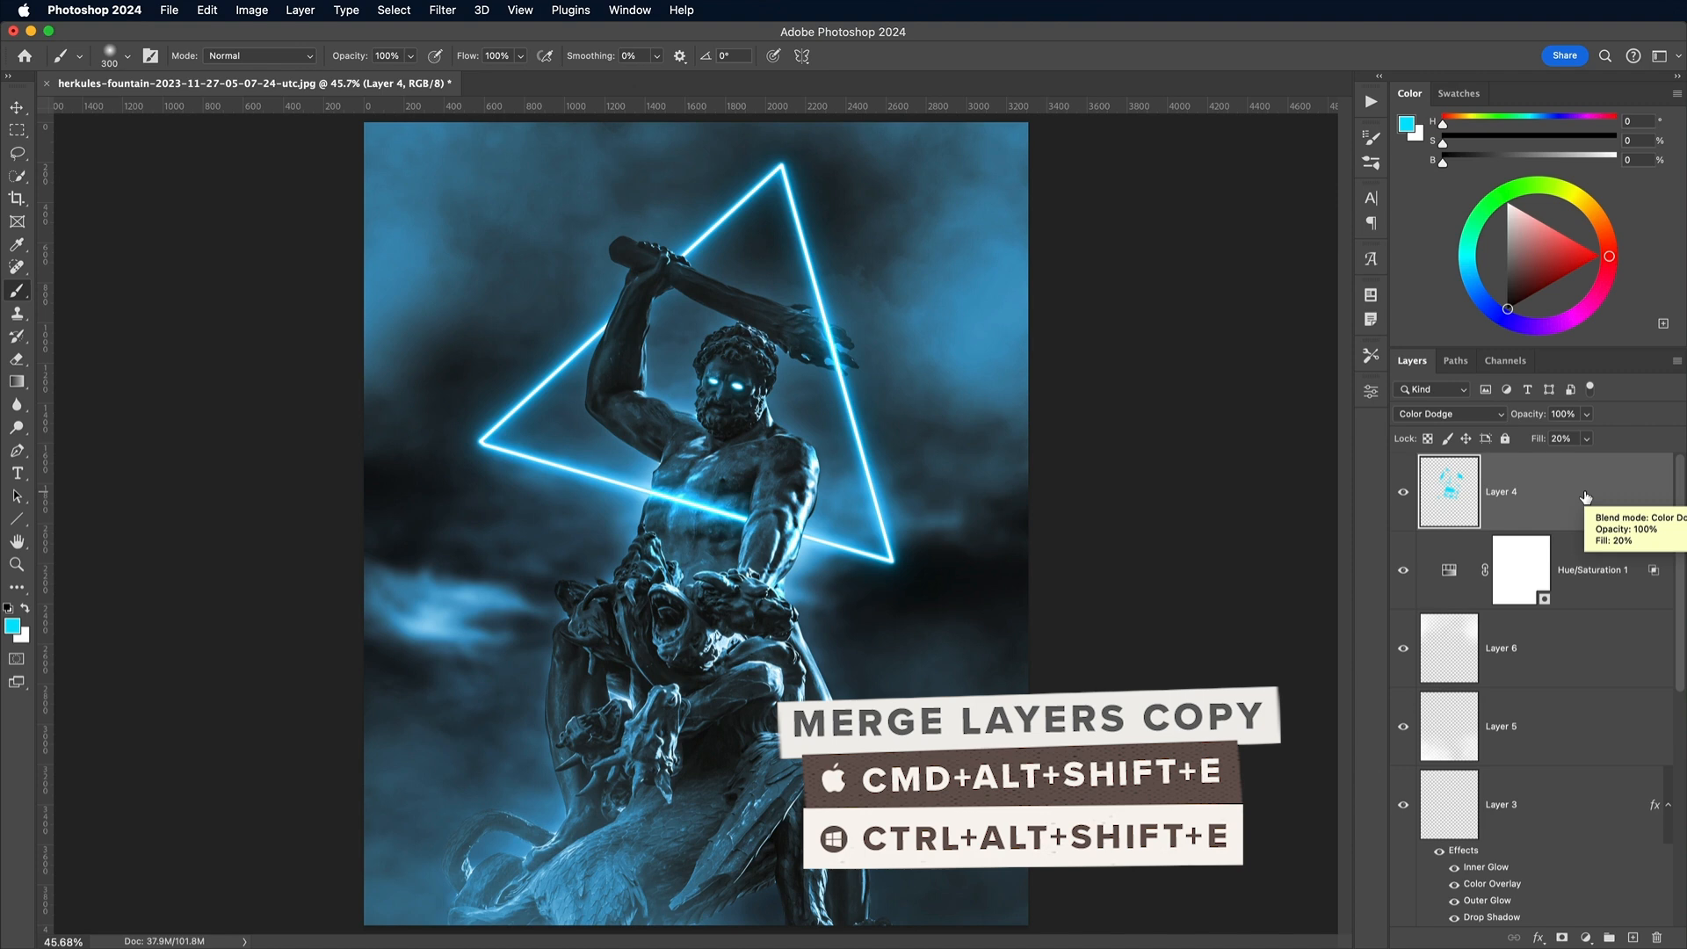
pyautogui.press('super+alt+shift+e')
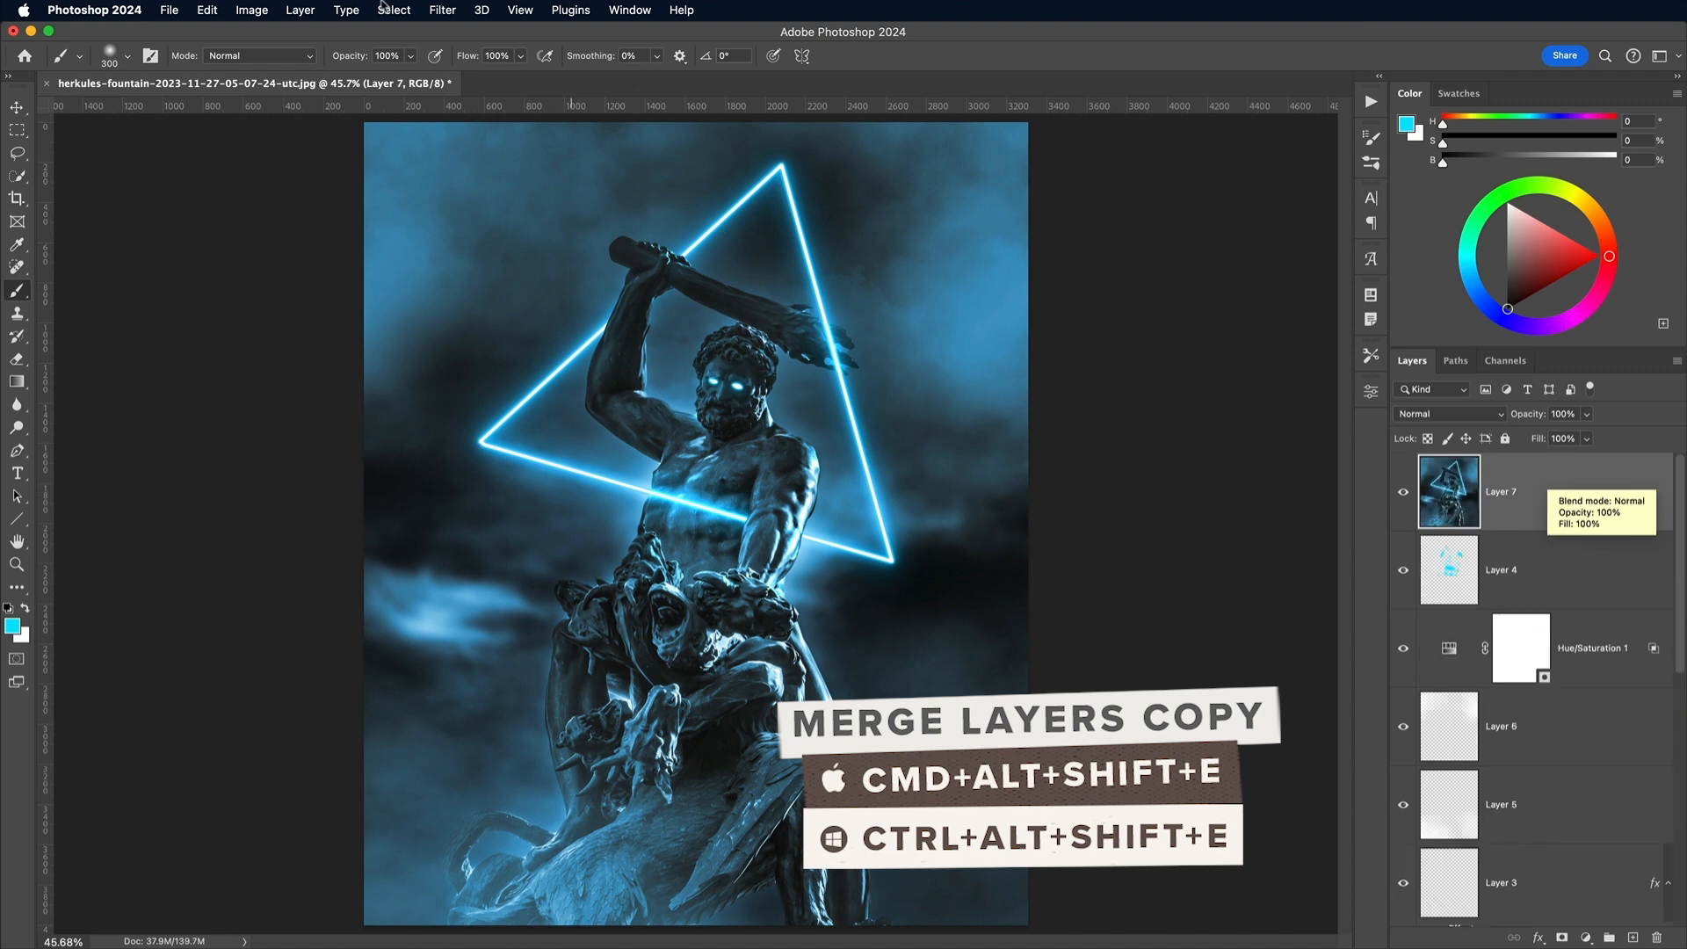
pyautogui.click(295, 10)
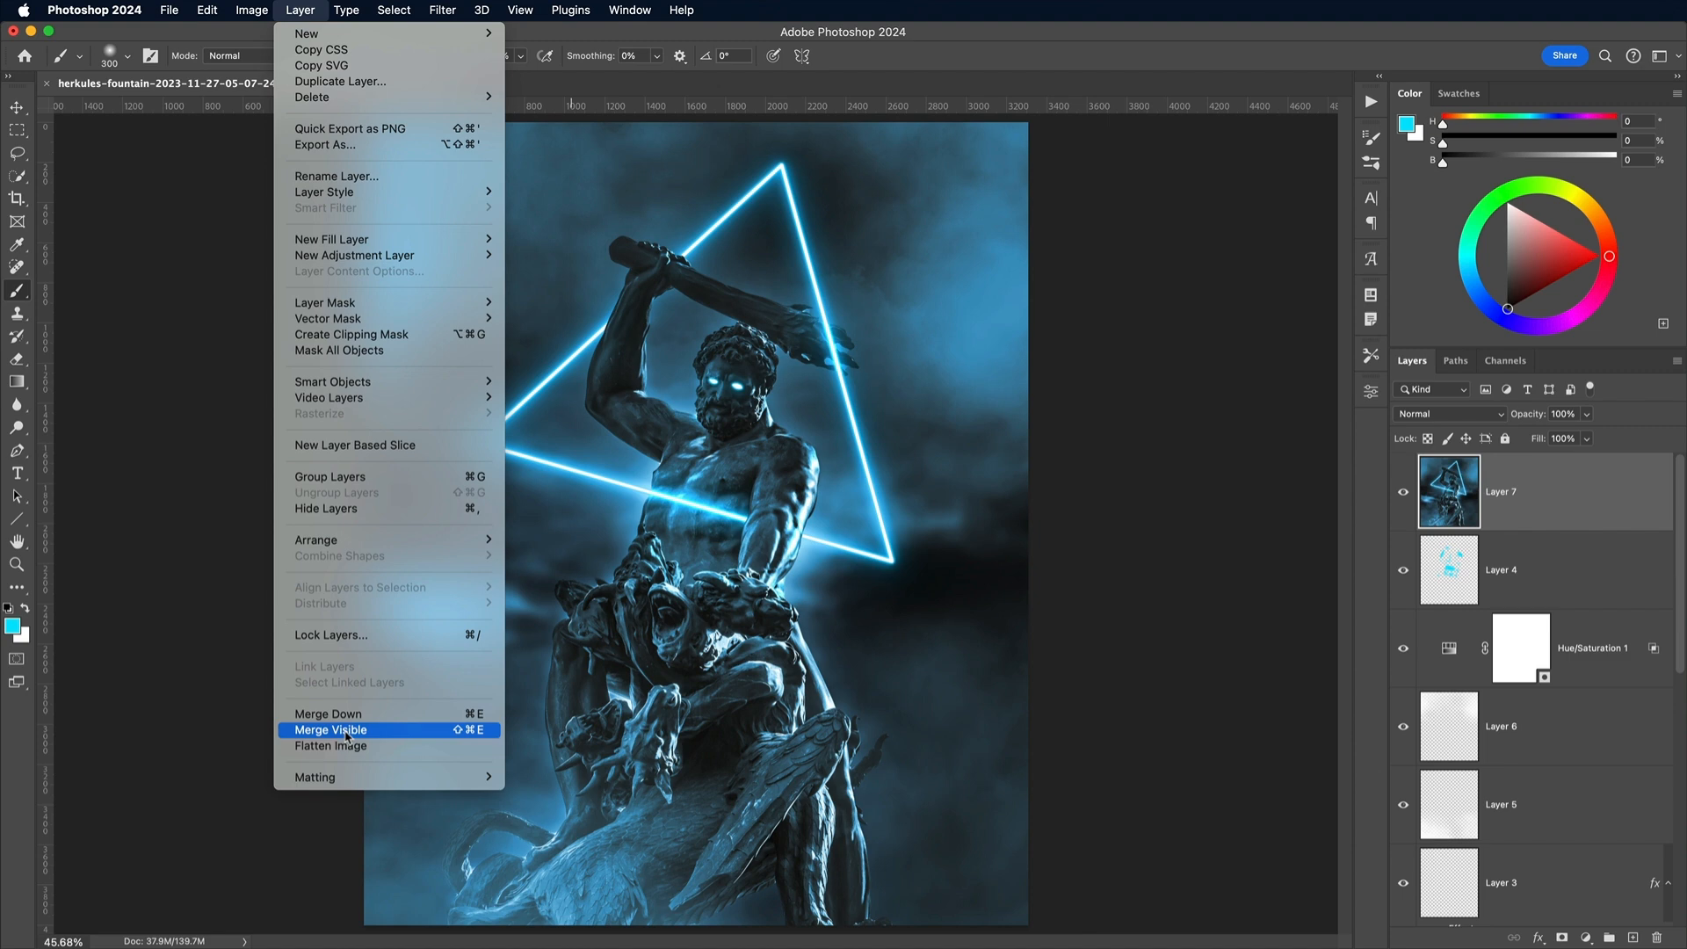
pyautogui.click(305, 10)
# Step: Apply the Camera Raw Filter to the merged layer with Texture +2, Clarity +3, Dehaze +4 and Vignette -25
pyautogui.click(447, 10)
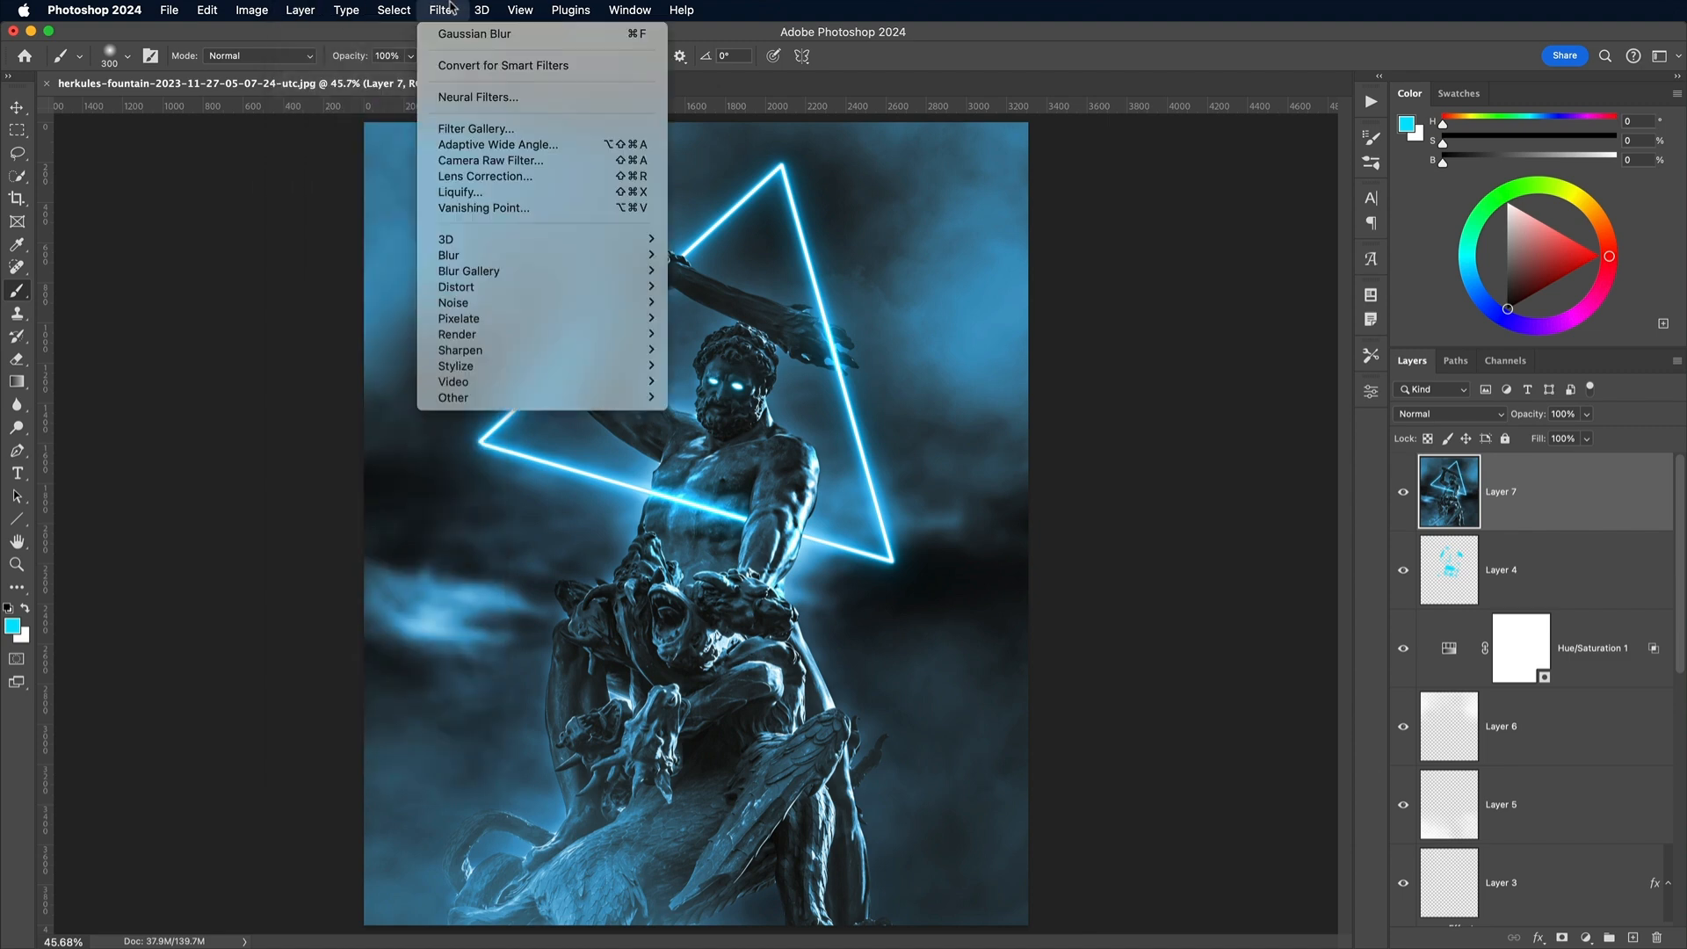
pyautogui.click(476, 161)
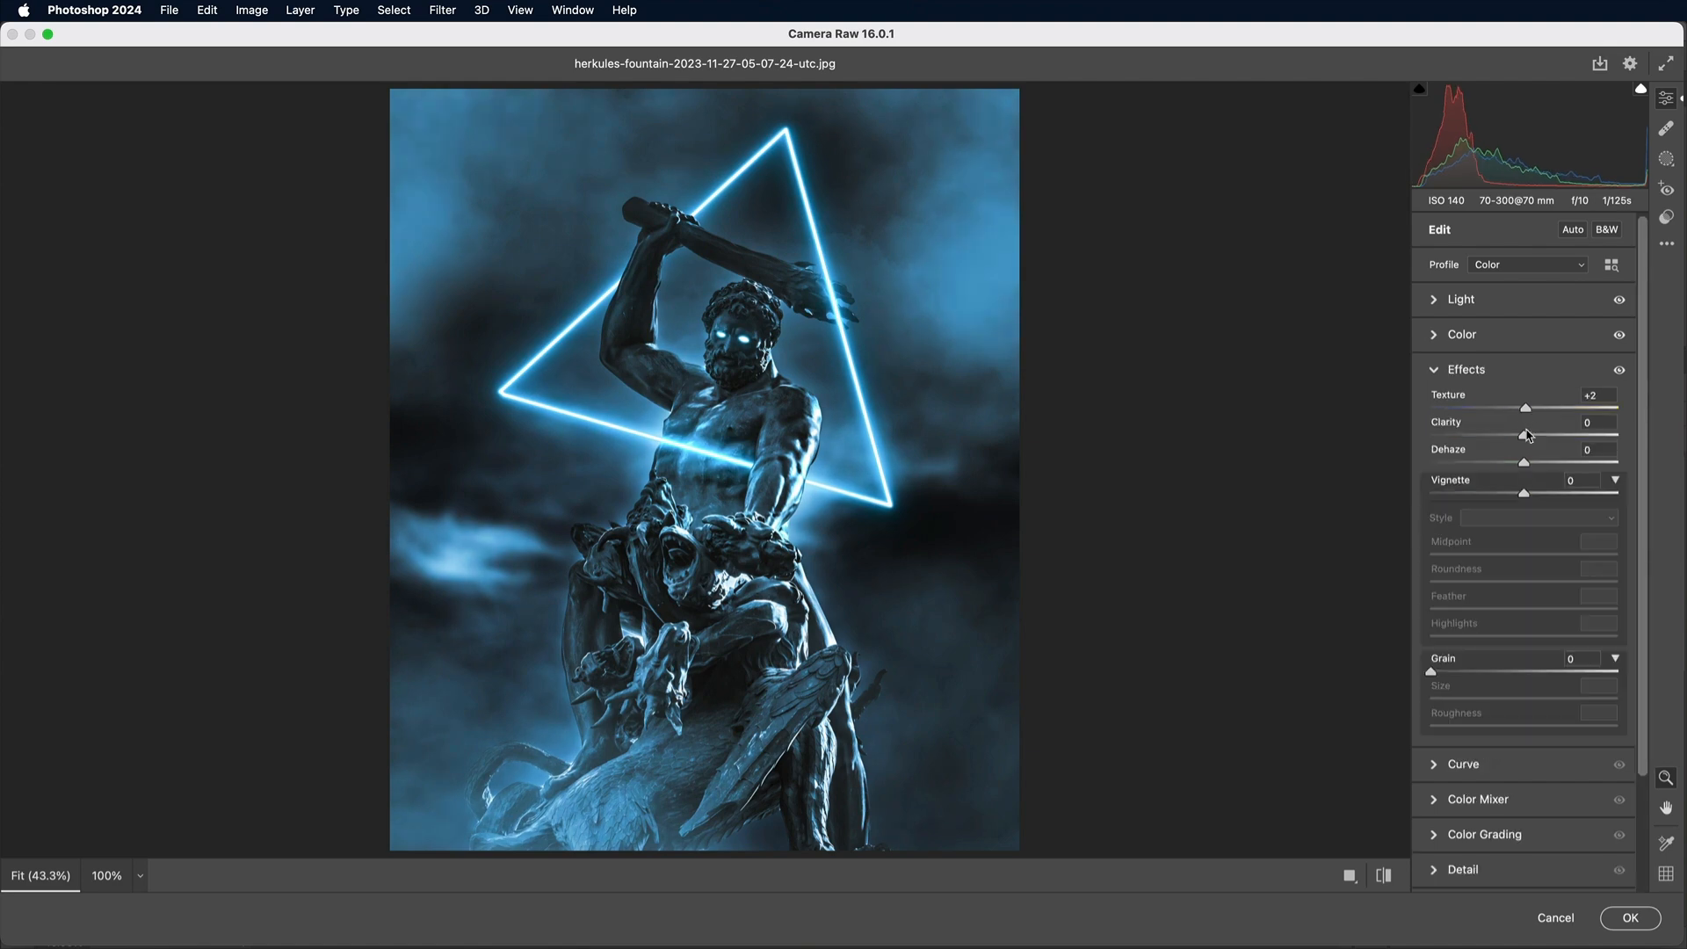
pyautogui.moveTo(1527, 492); pyautogui.dragTo(1499, 493)
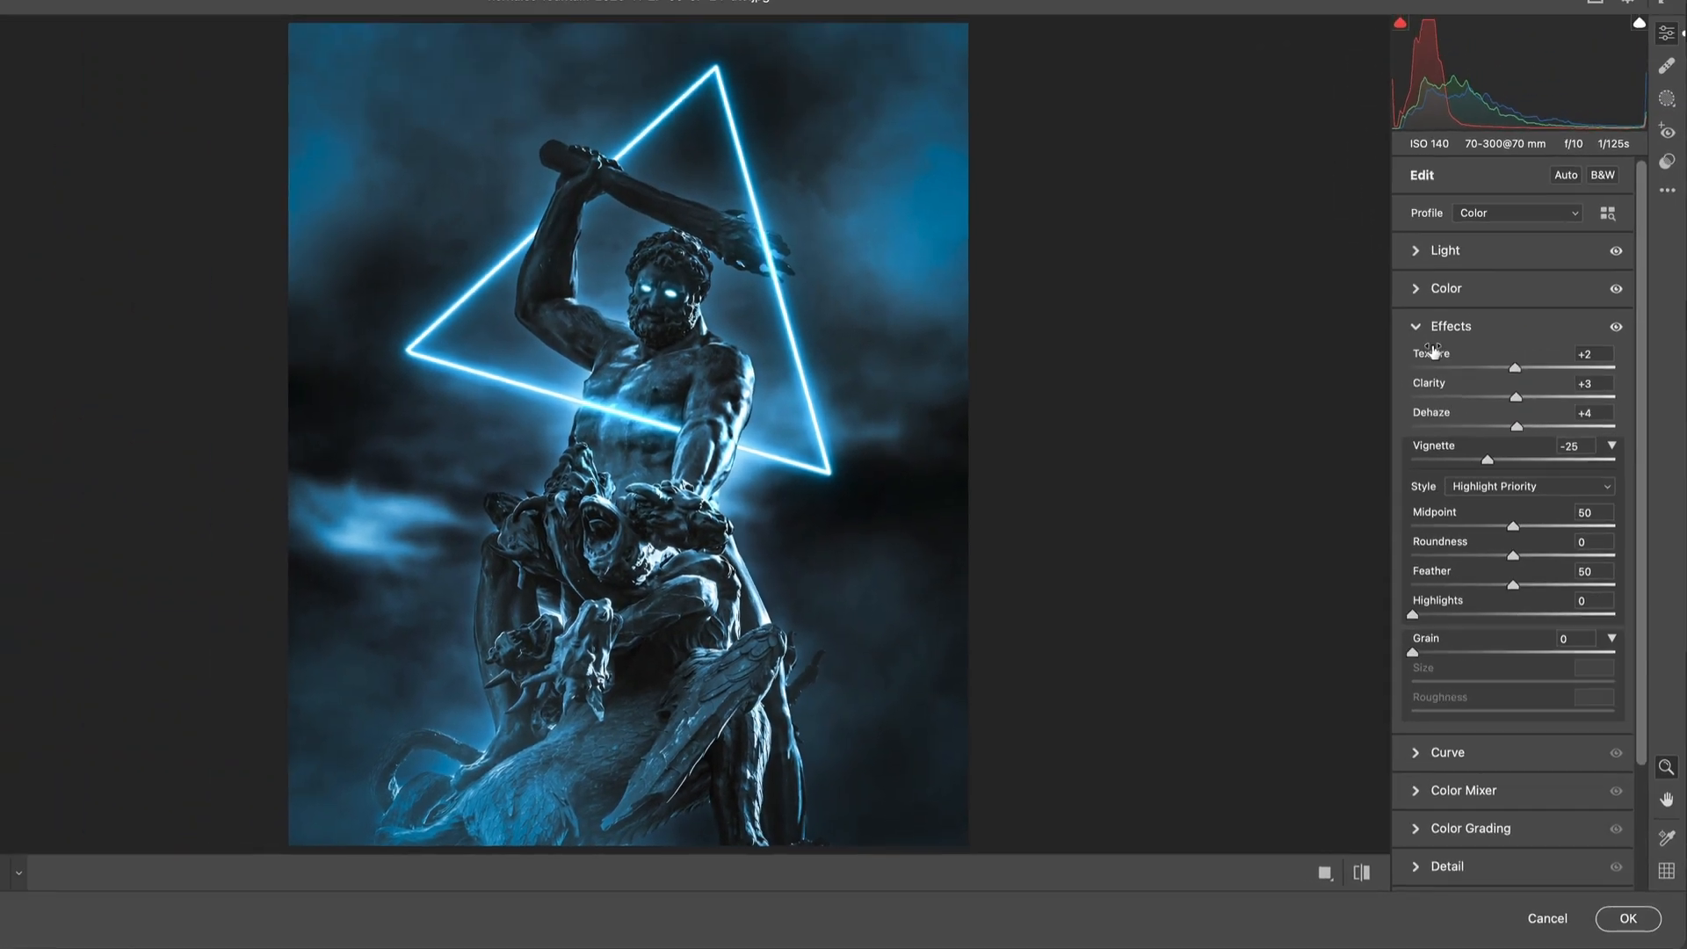
pyautogui.click(1366, 206)
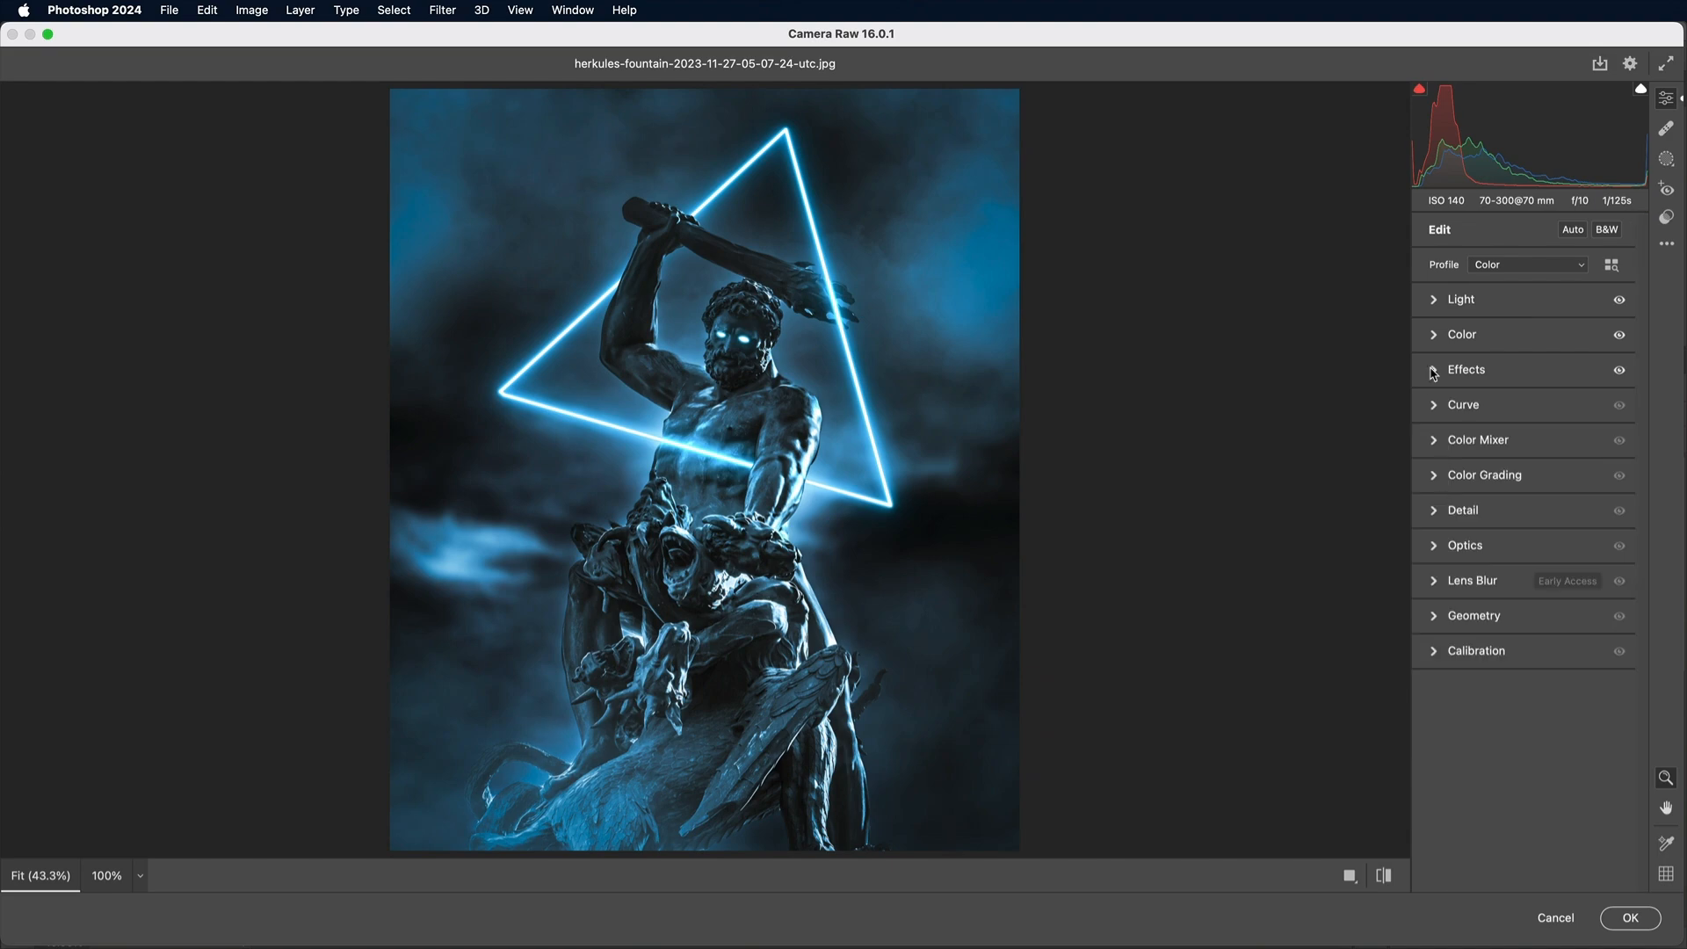
pyautogui.click(1631, 920)
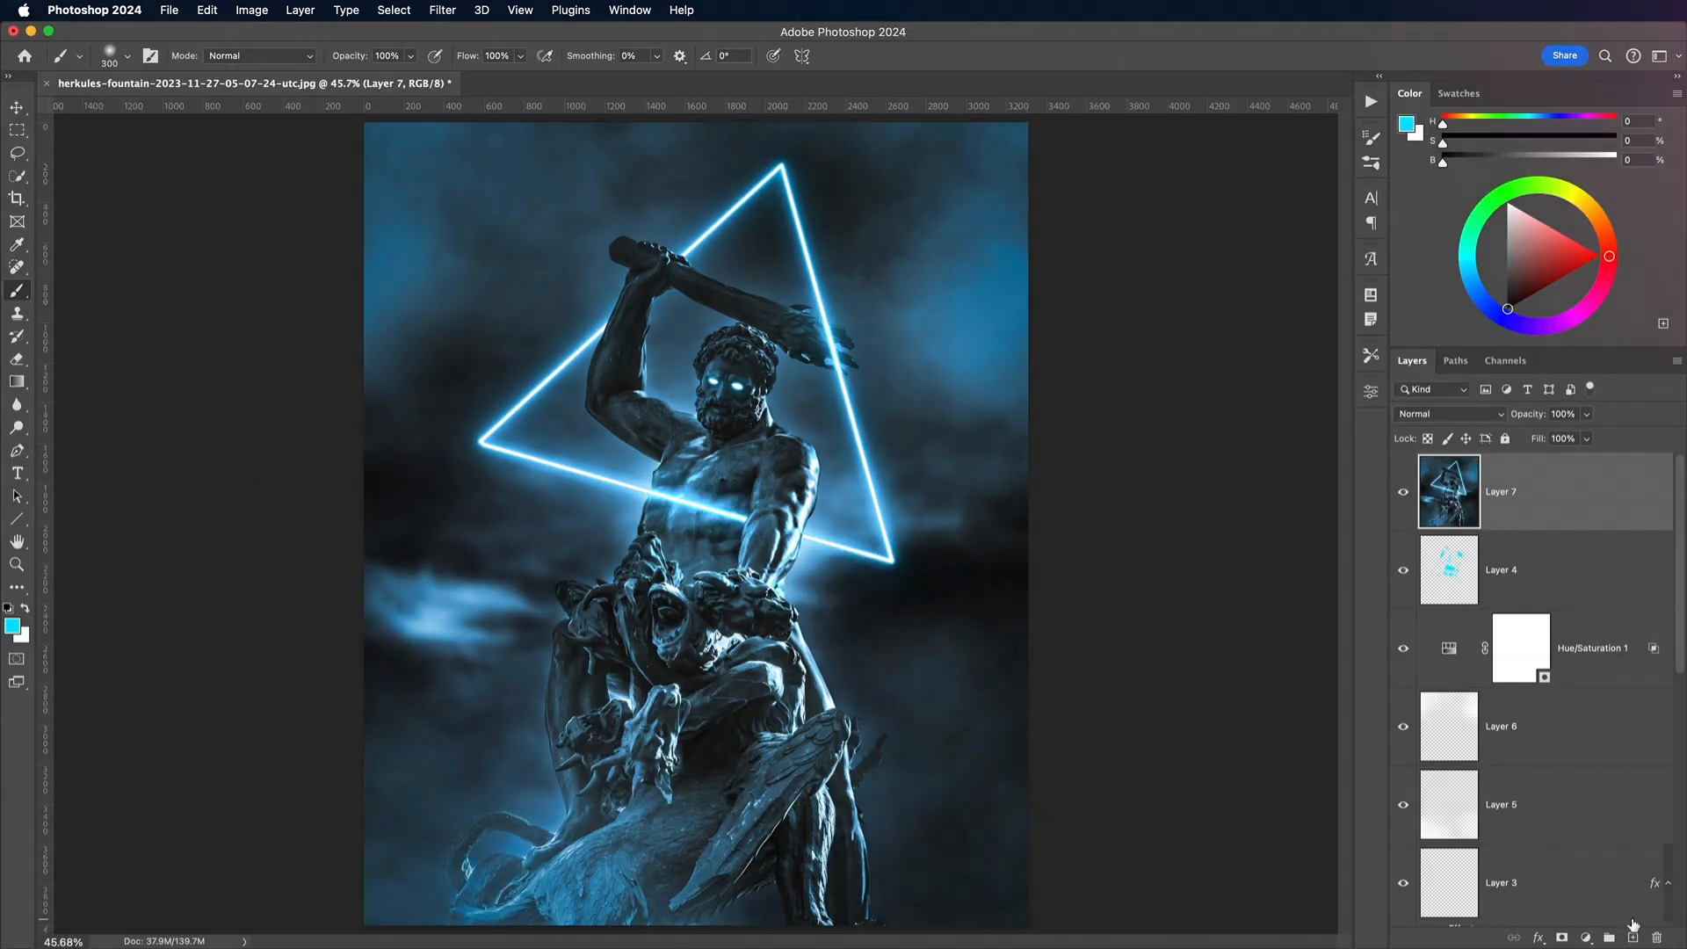